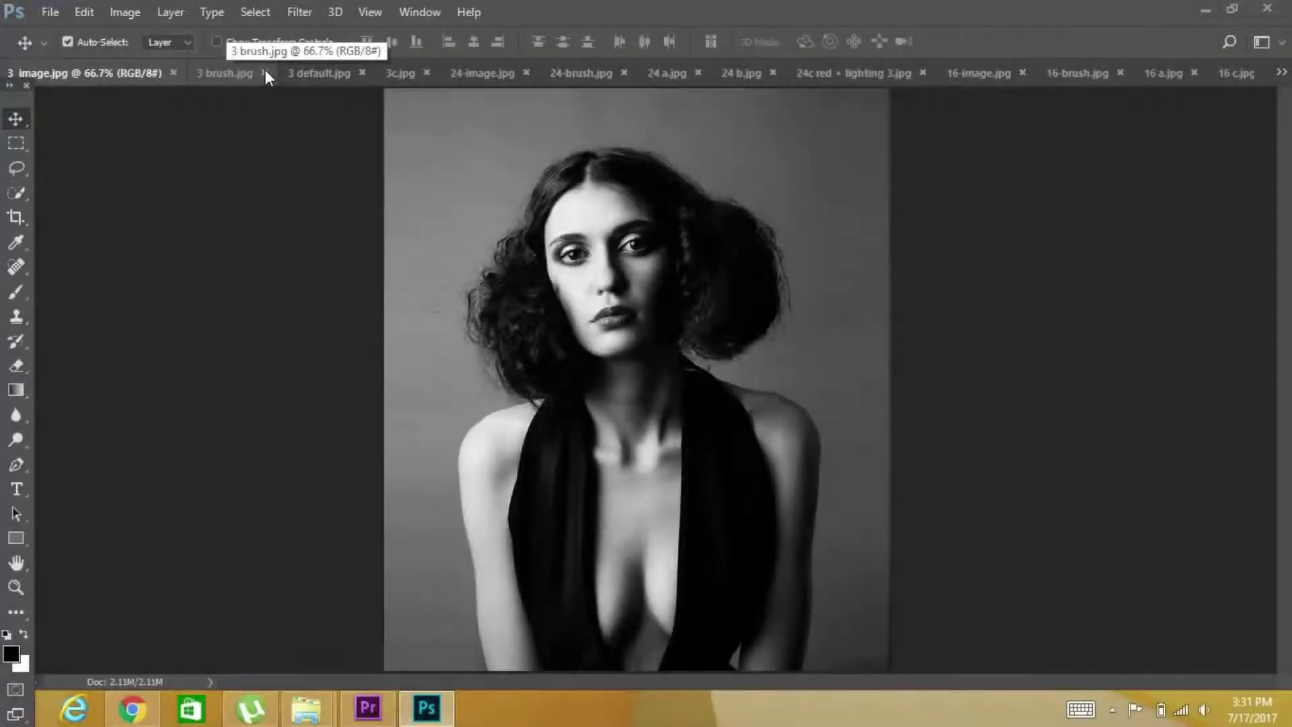
# View the 3 brush.jpg mask, then zoom in on the 3 default.jpg portrait's face.
pyautogui.click(229, 71)
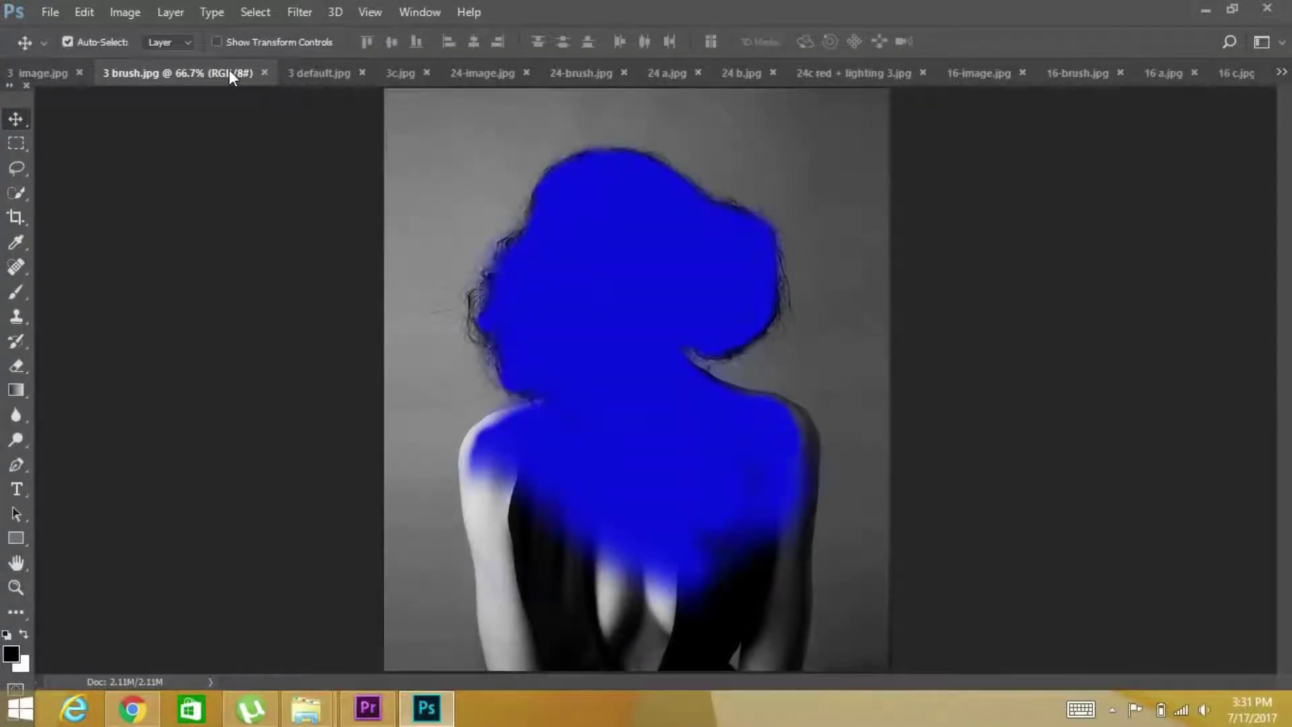
pyautogui.click(330, 75)
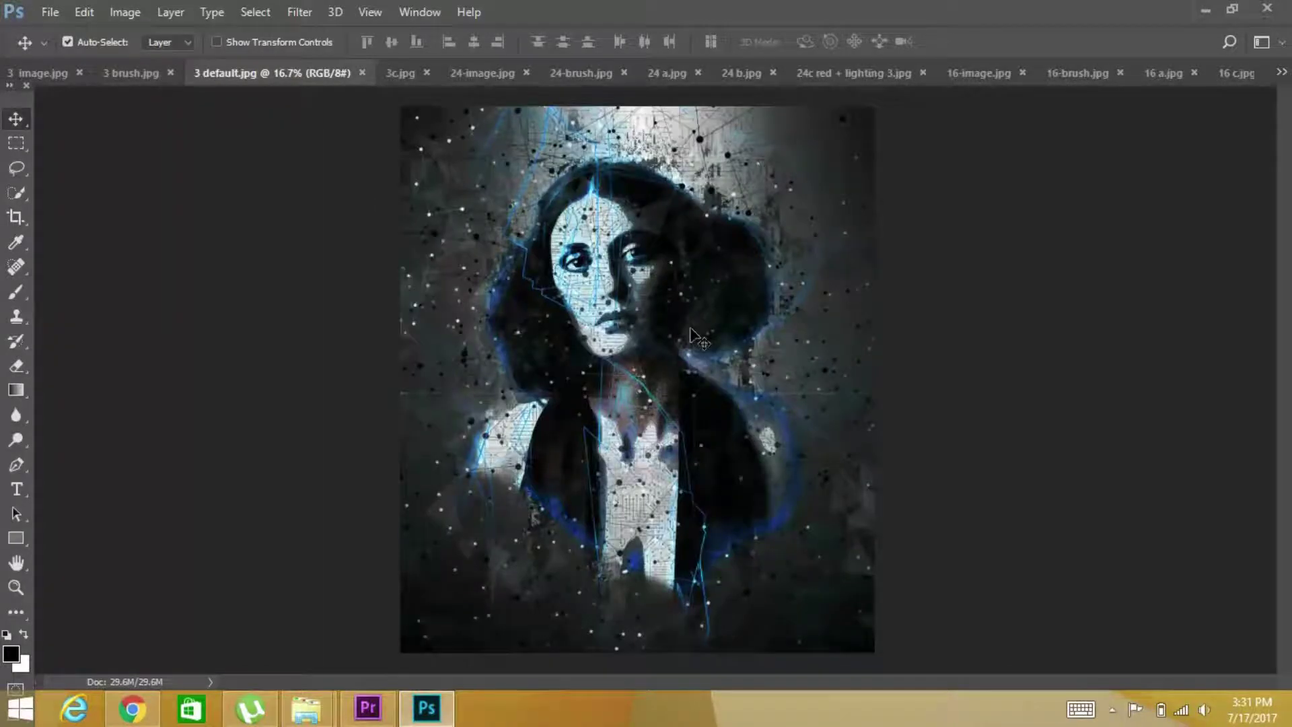
pyautogui.press('z')
pyautogui.moveTo(666, 309); pyautogui.dragTo(744, 361)
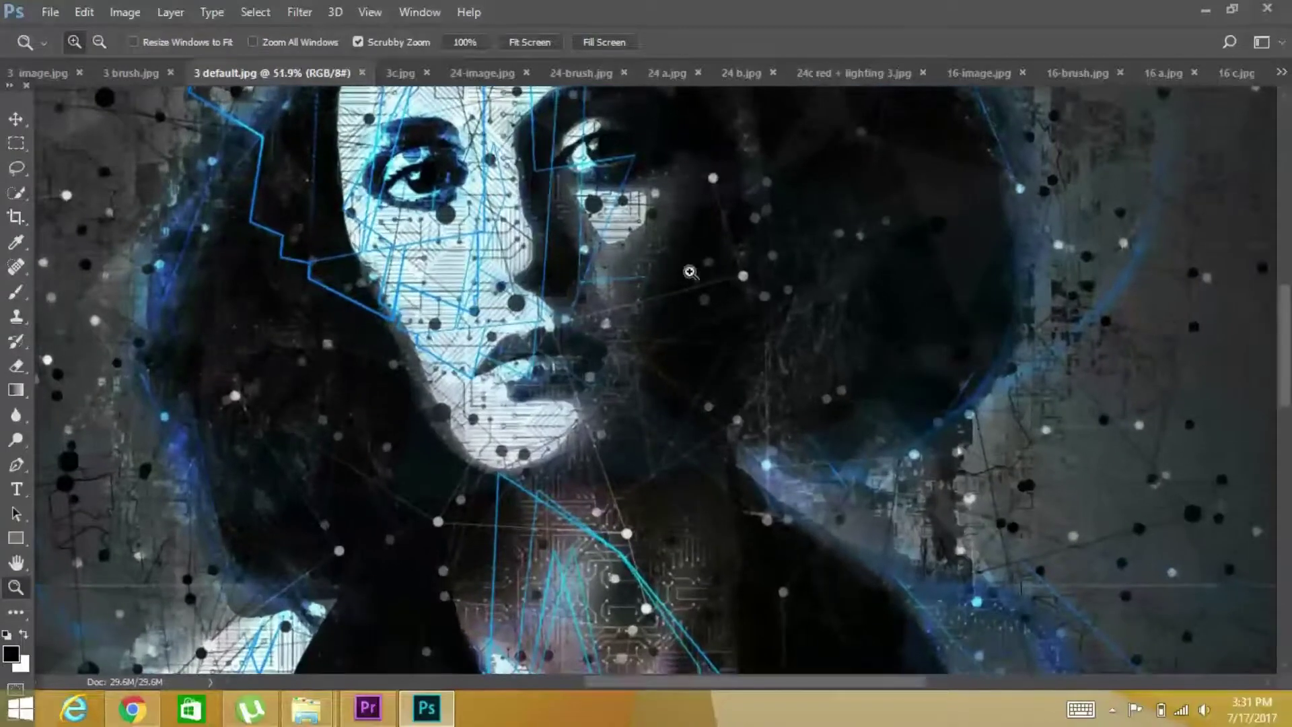
# Zoom in on the blue 3c.jpg portrait's face, then bring up 24-image.jpg.
pyautogui.click(404, 68)
pyautogui.moveTo(670, 308)
pyautogui.mouseDown()
pyautogui.moveTo(741, 348)
pyautogui.moveTo(709, 352)
pyautogui.moveTo(658, 325)
pyautogui.mouseUp()
pyautogui.scroll(2, 660, 326)
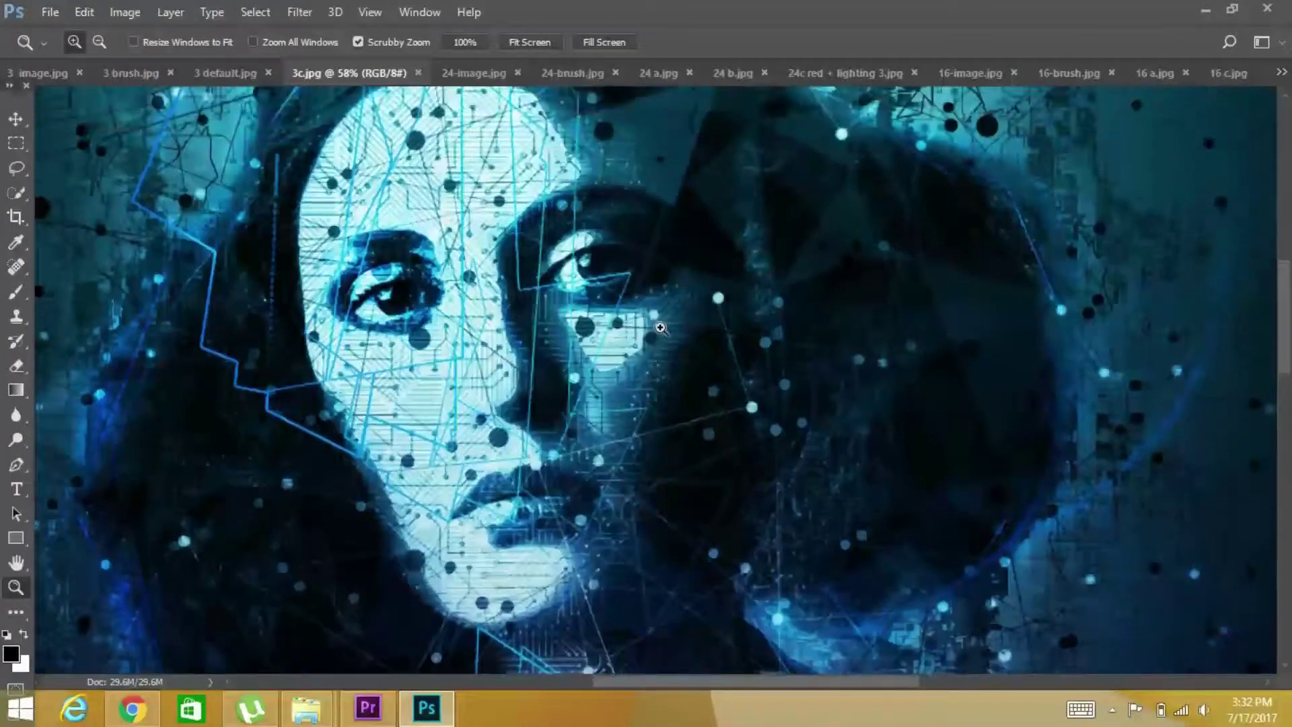
pyautogui.click(486, 71)
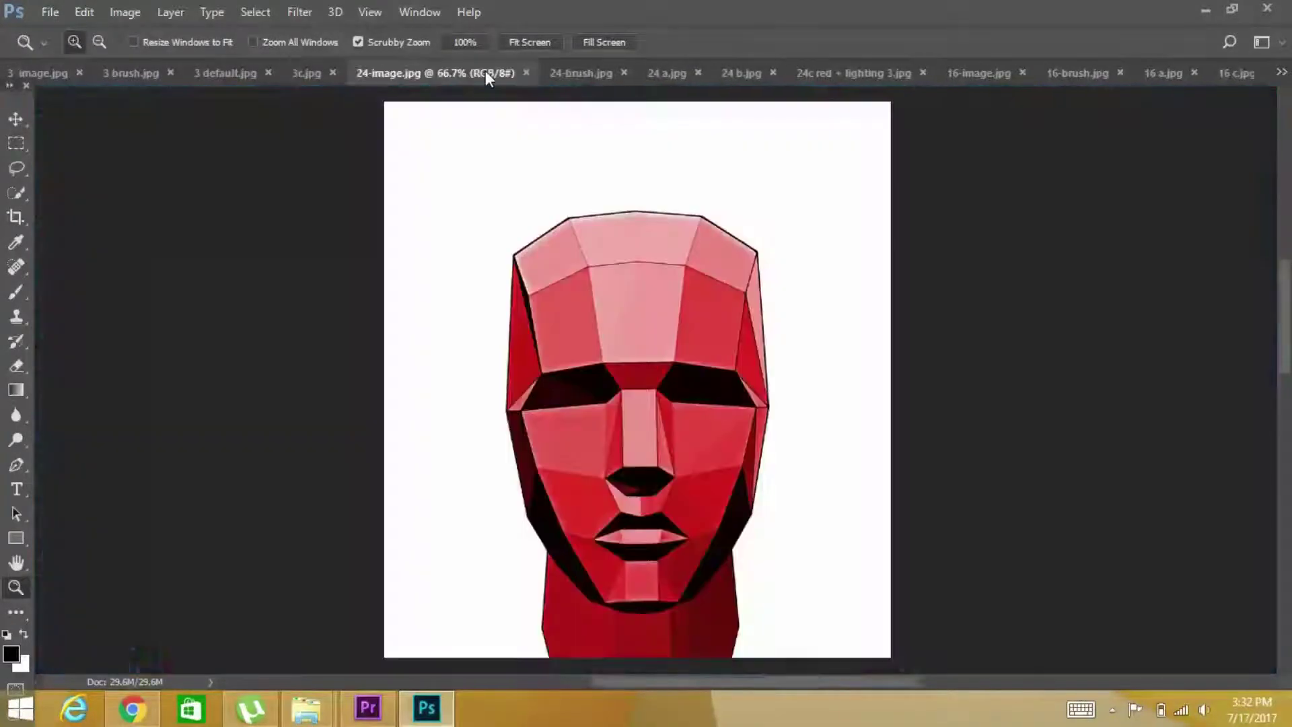
# View the 24-brush.jpg head mask and zoom in on the 24 a.jpg robot face.
pyautogui.click(569, 74)
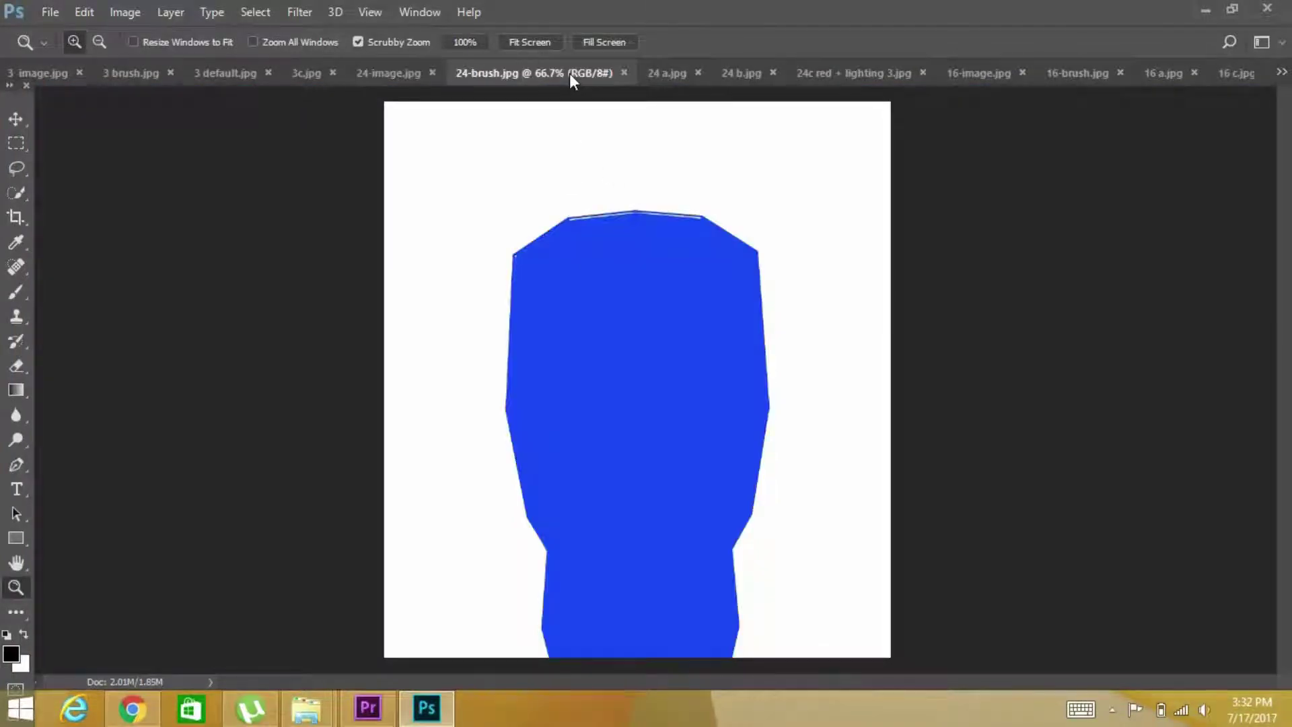
pyautogui.click(676, 73)
pyautogui.click(711, 396)
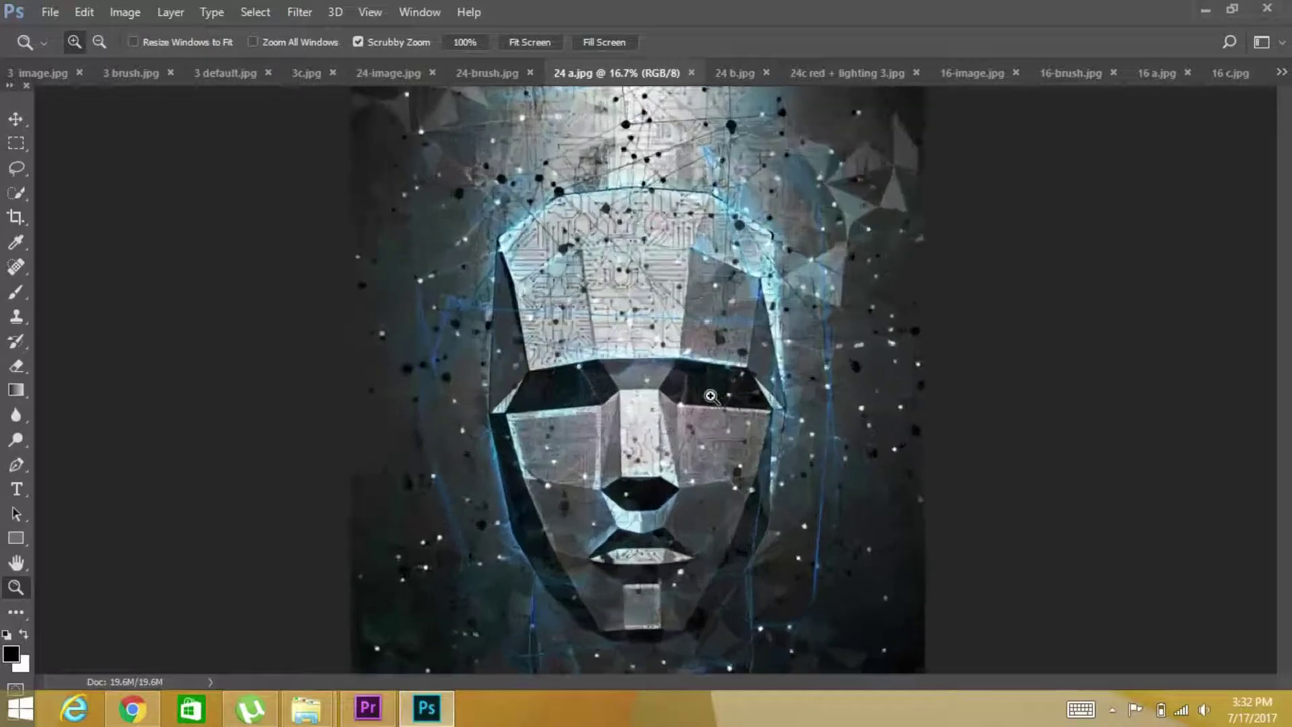
pyautogui.moveTo(711, 395); pyautogui.dragTo(727, 403)
pyautogui.moveTo(664, 375); pyautogui.dragTo(698, 403)
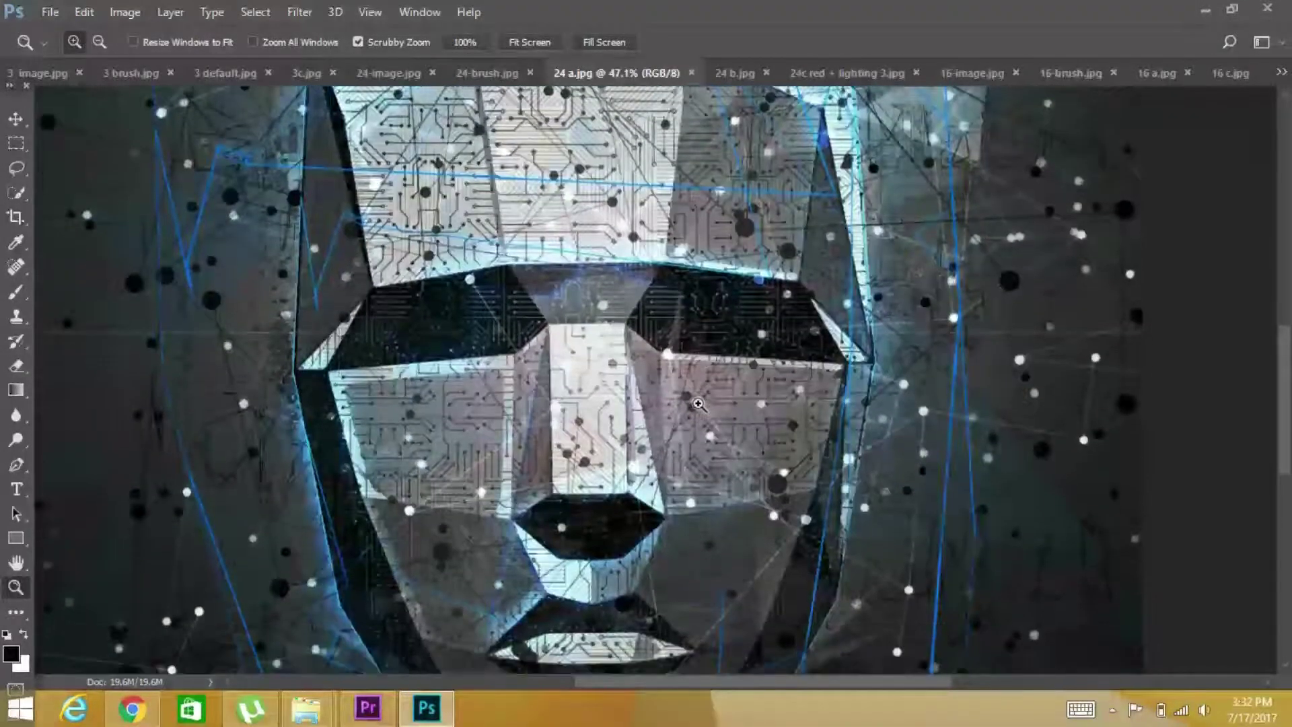
pyautogui.scroll(-2, 698, 403)
# Zoom in on the blue 24 b.jpg and red 24c red + lighting 3.jpg faces, ending on 16-image.jpg.
pyautogui.click(735, 72)
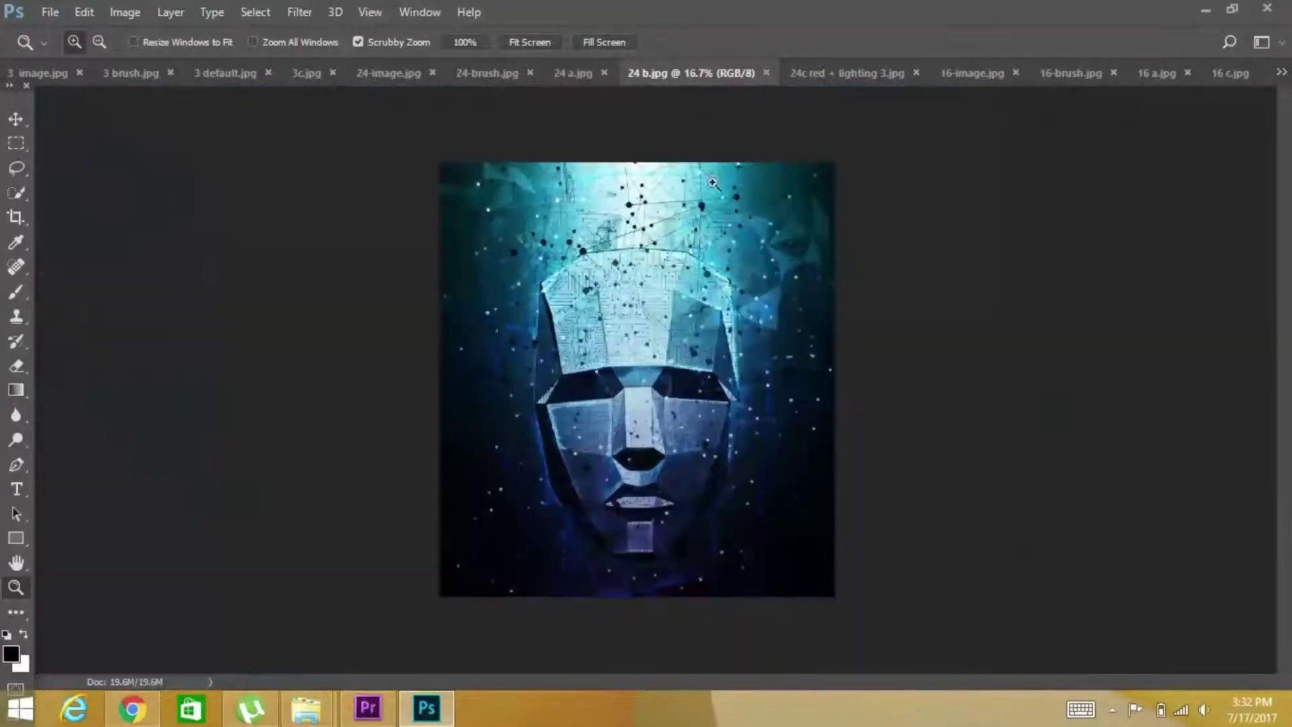
pyautogui.moveTo(656, 344); pyautogui.dragTo(711, 394)
pyautogui.scroll(-3, 712, 394)
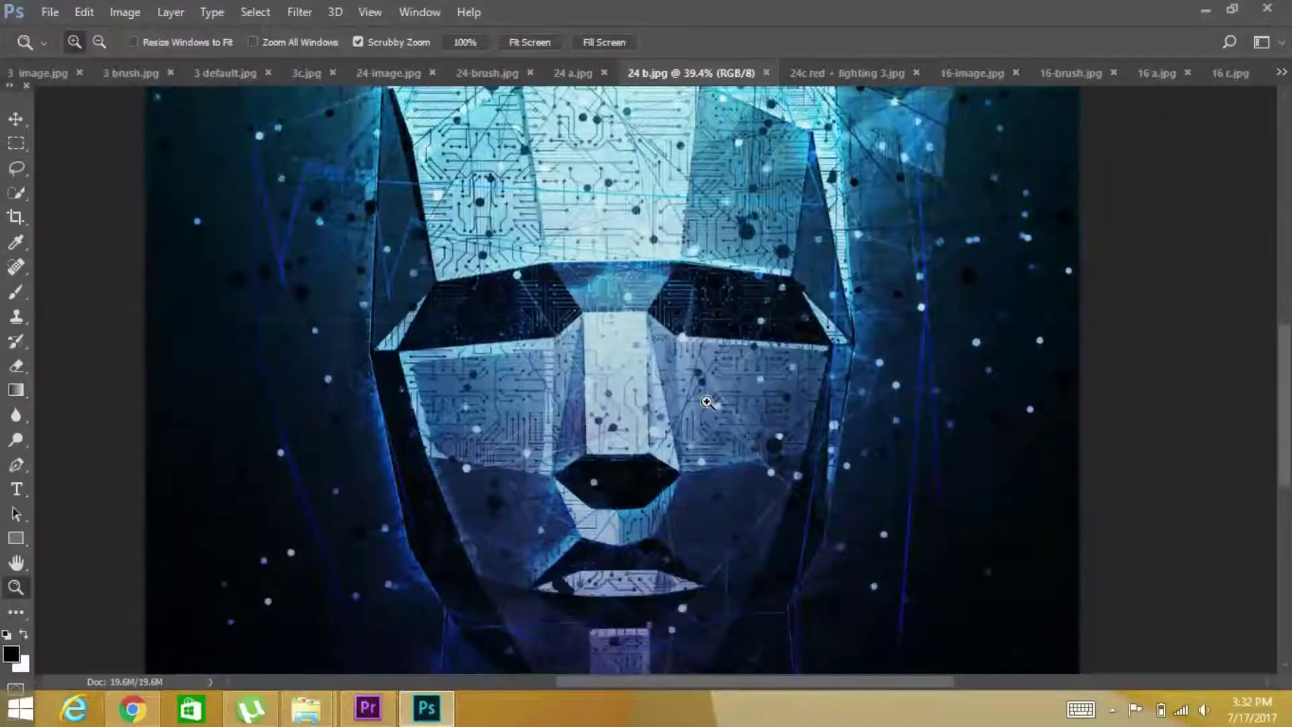
pyautogui.click(813, 71)
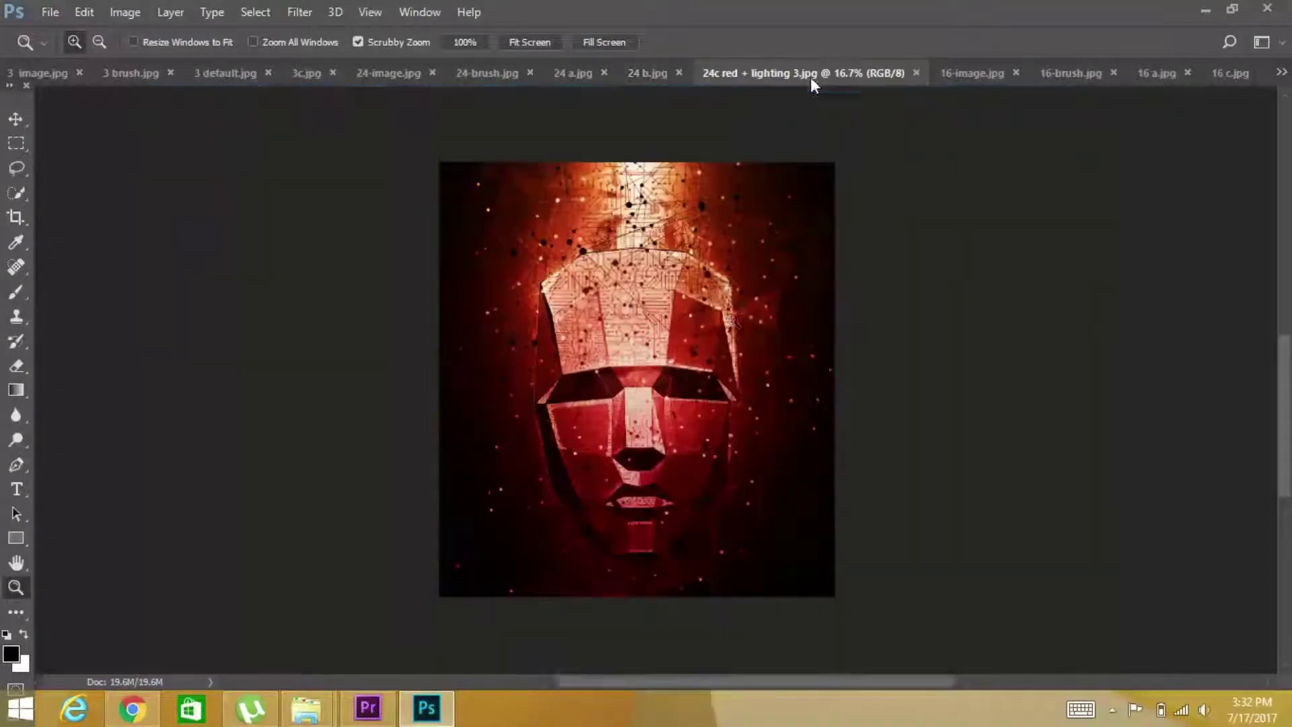
pyautogui.moveTo(700, 377); pyautogui.dragTo(733, 395)
pyautogui.scroll(-1, 736, 401)
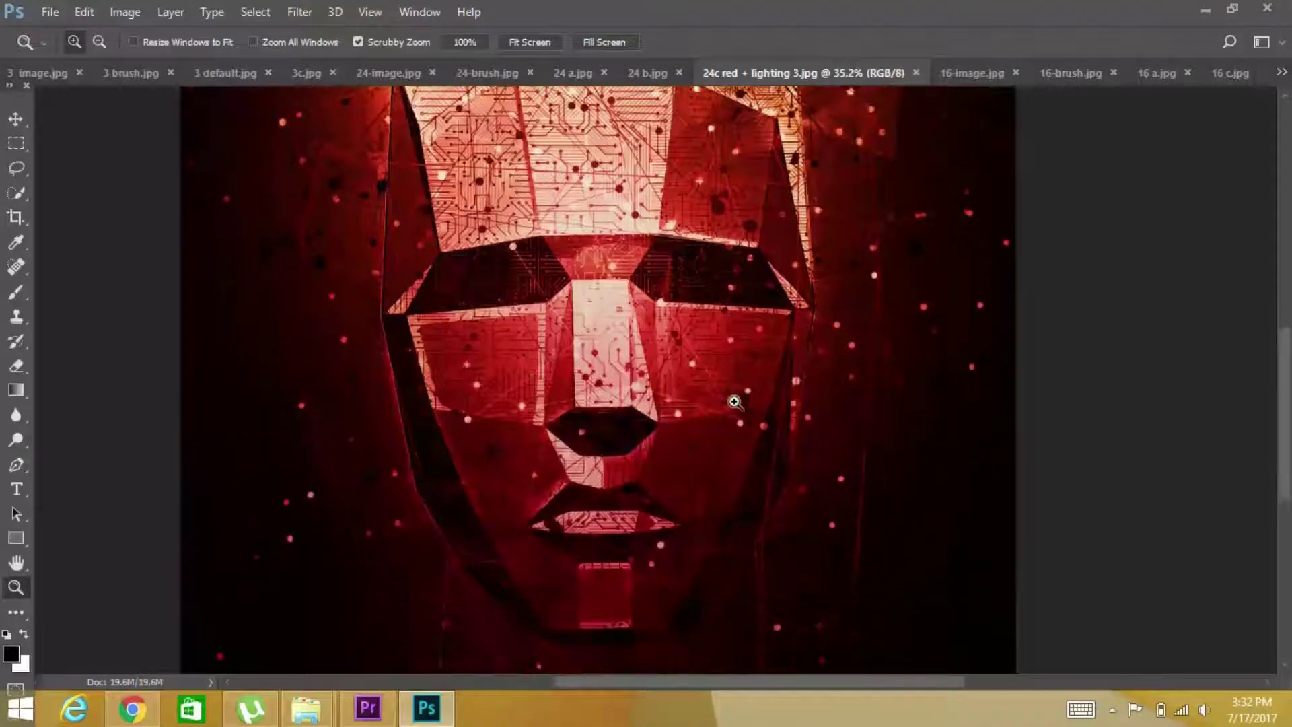
pyautogui.moveTo(730, 399); pyautogui.dragTo(768, 421)
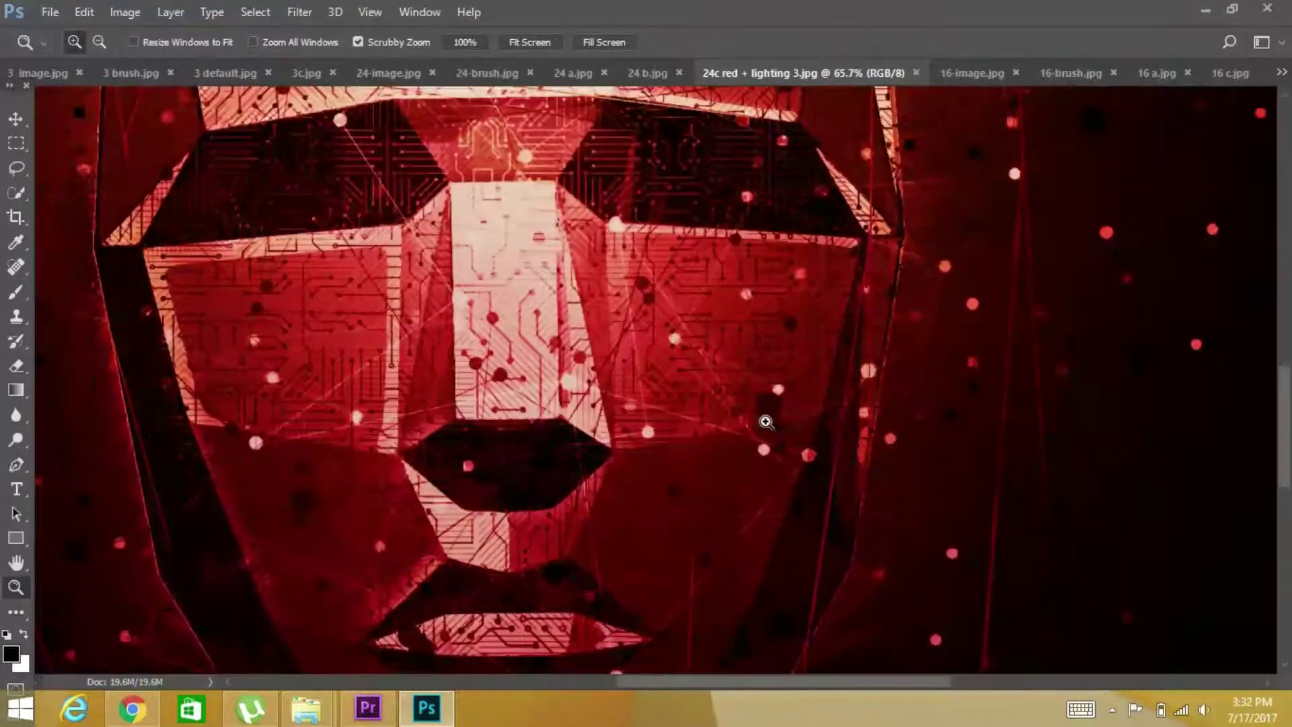
pyautogui.scroll(-1, 719, 406)
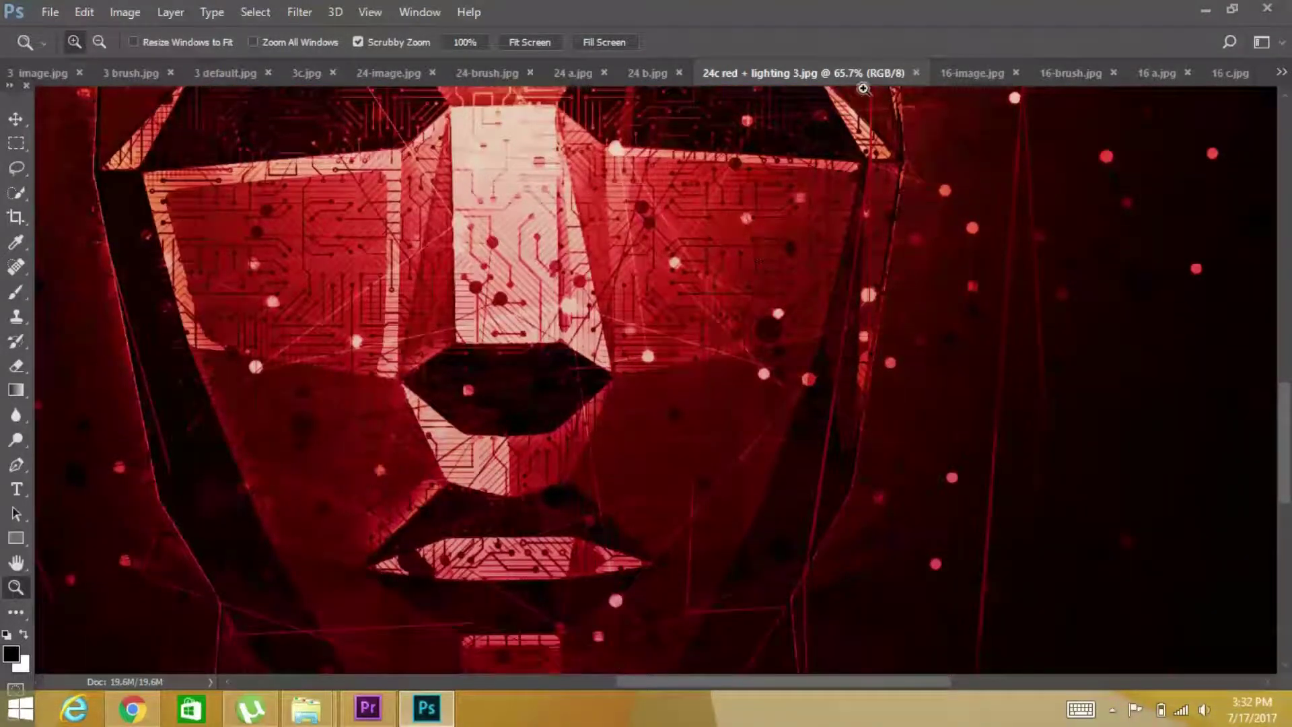
pyautogui.click(974, 74)
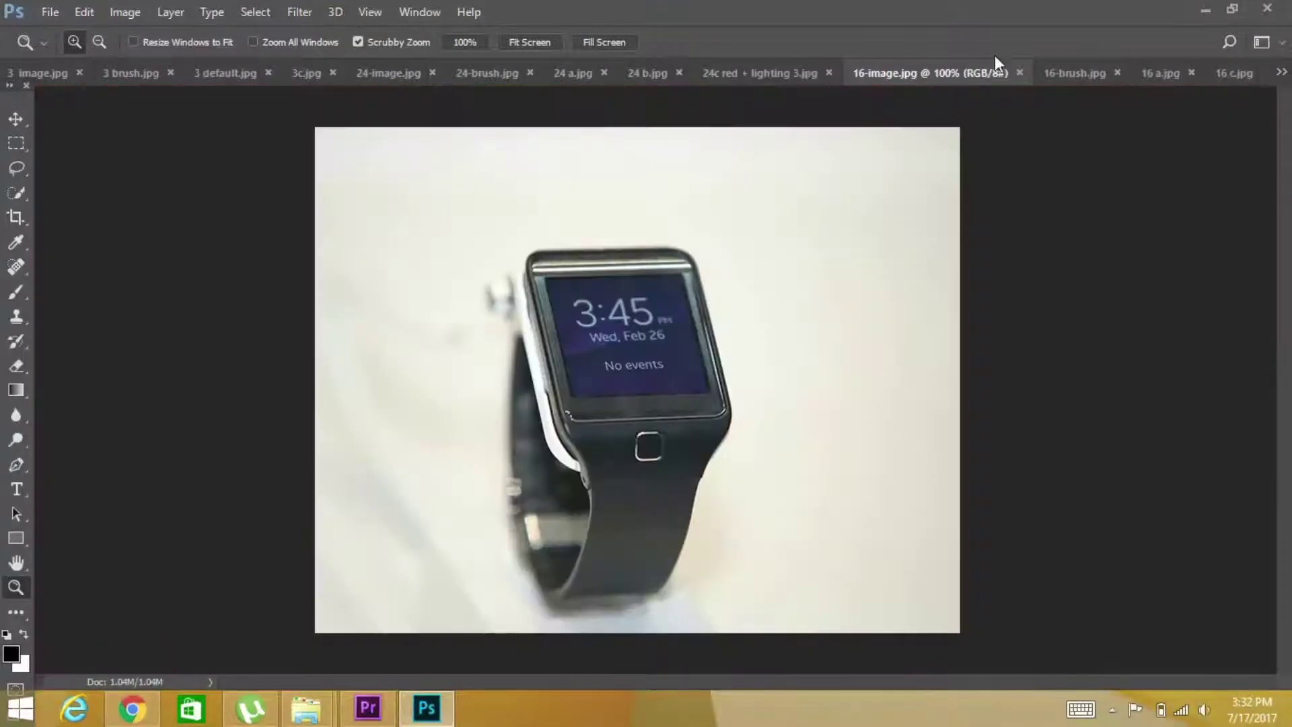
# View the watch's blue brush mask and zoom in on the 16 a.jpg and red 16 c.jpg watch artworks.
pyautogui.click(1069, 71)
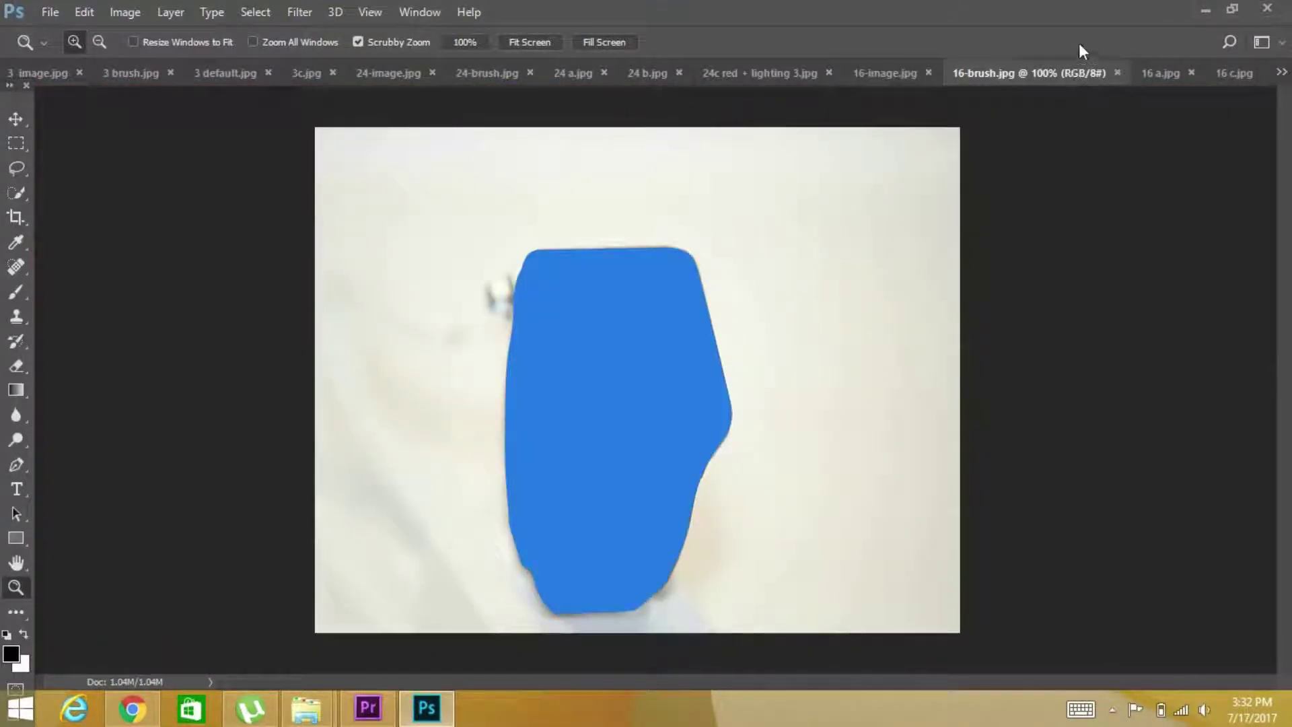
pyautogui.click(1155, 74)
pyautogui.moveTo(683, 358); pyautogui.dragTo(719, 372)
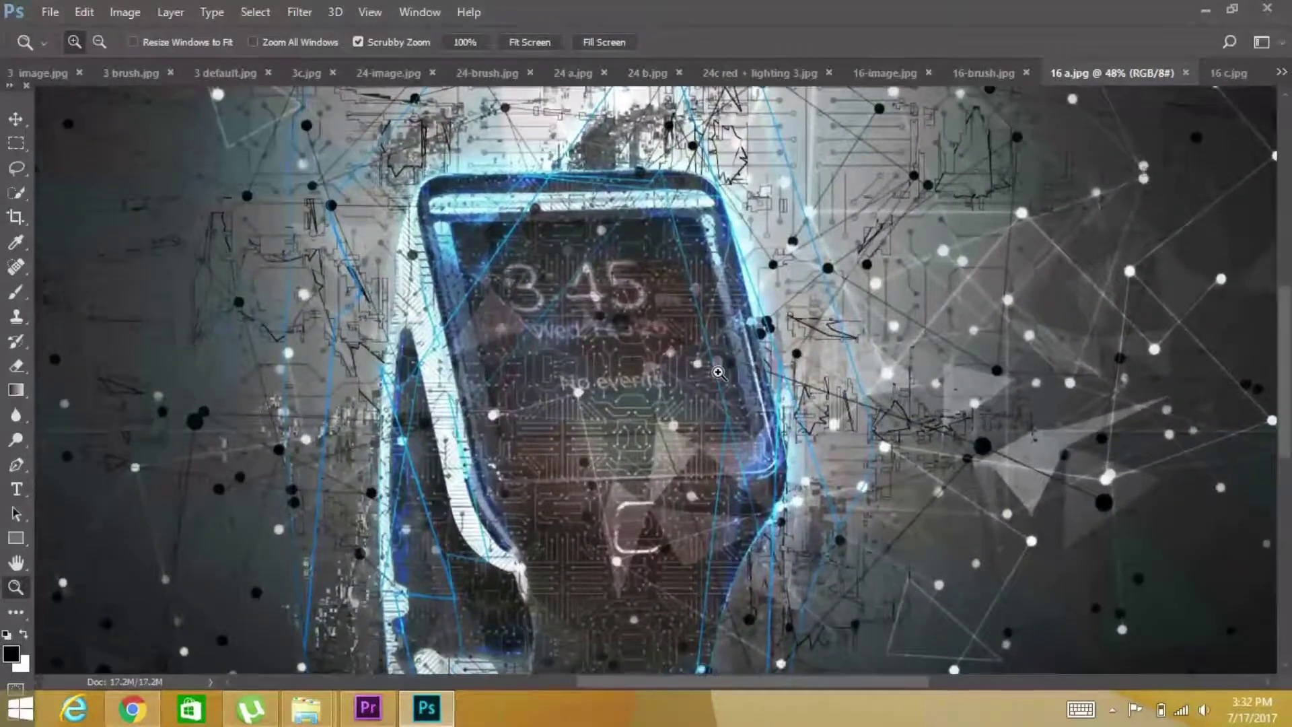
pyautogui.scroll(-5, 719, 372)
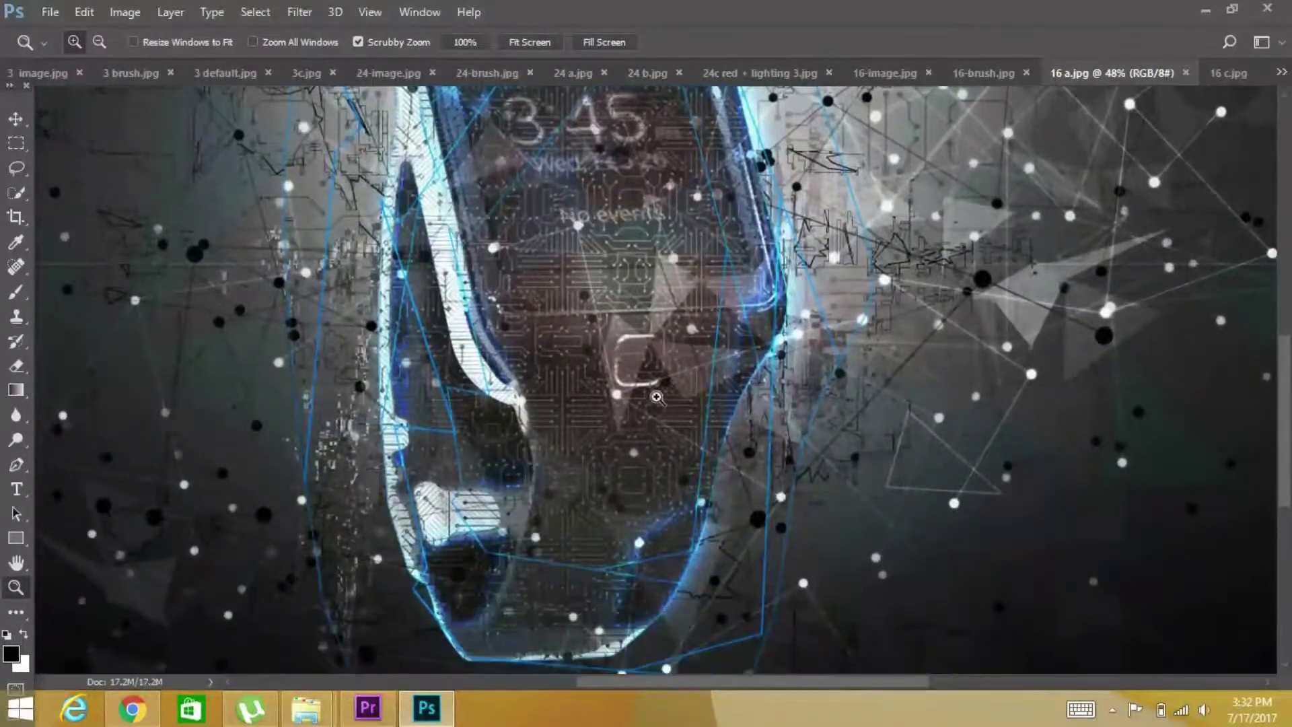
pyautogui.click(1229, 73)
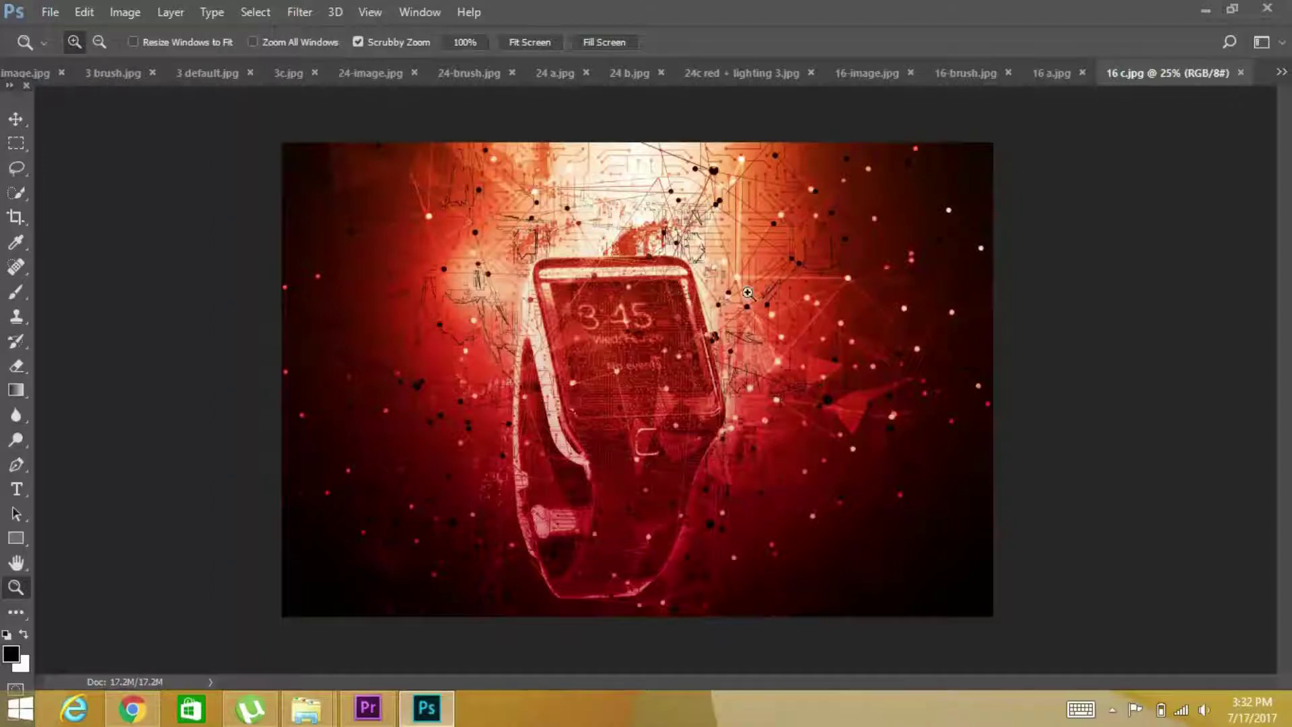
pyautogui.moveTo(677, 321); pyautogui.dragTo(709, 346)
pyautogui.scroll(-1, 685, 326)
pyautogui.scroll(-3, 721, 352)
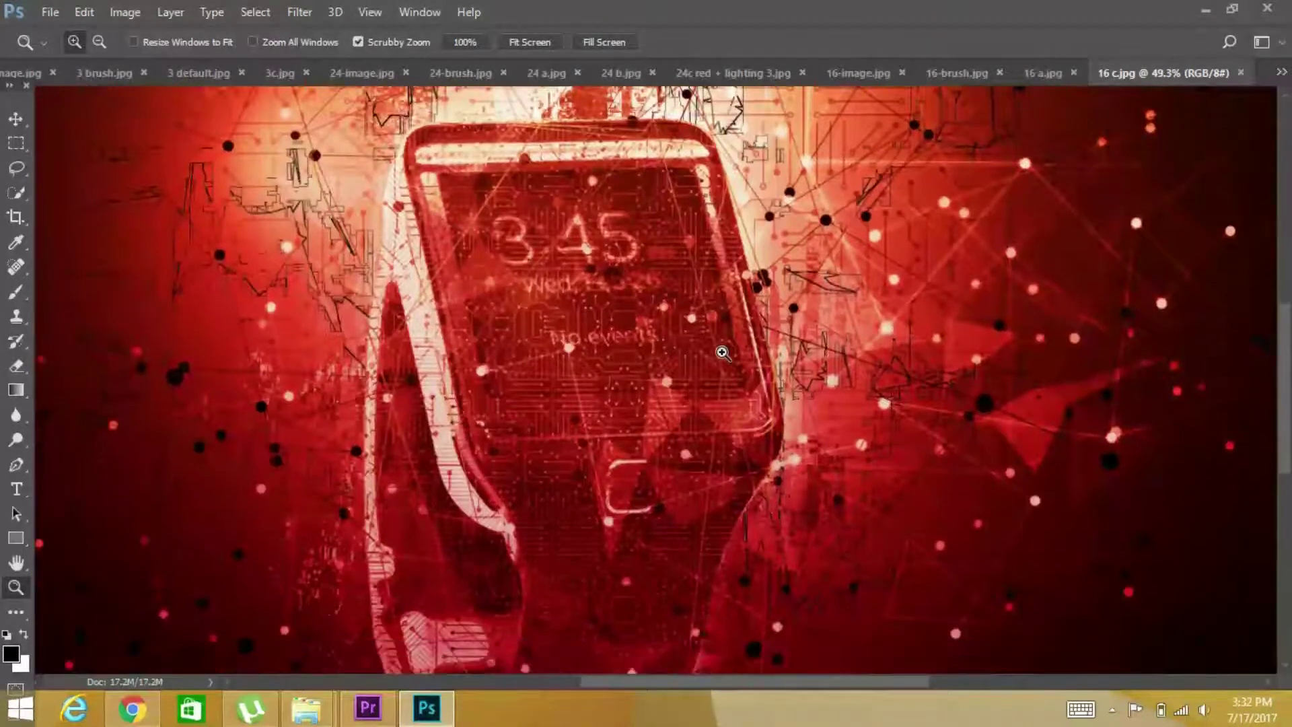
pyautogui.scroll(-3, 722, 356)
# Zoom in on the 16 b blue + lighting 3.jpg and 16 e yellow + lighting 4.jpg watch artworks.
pyautogui.click(1281, 72)
pyautogui.click(1124, 348)
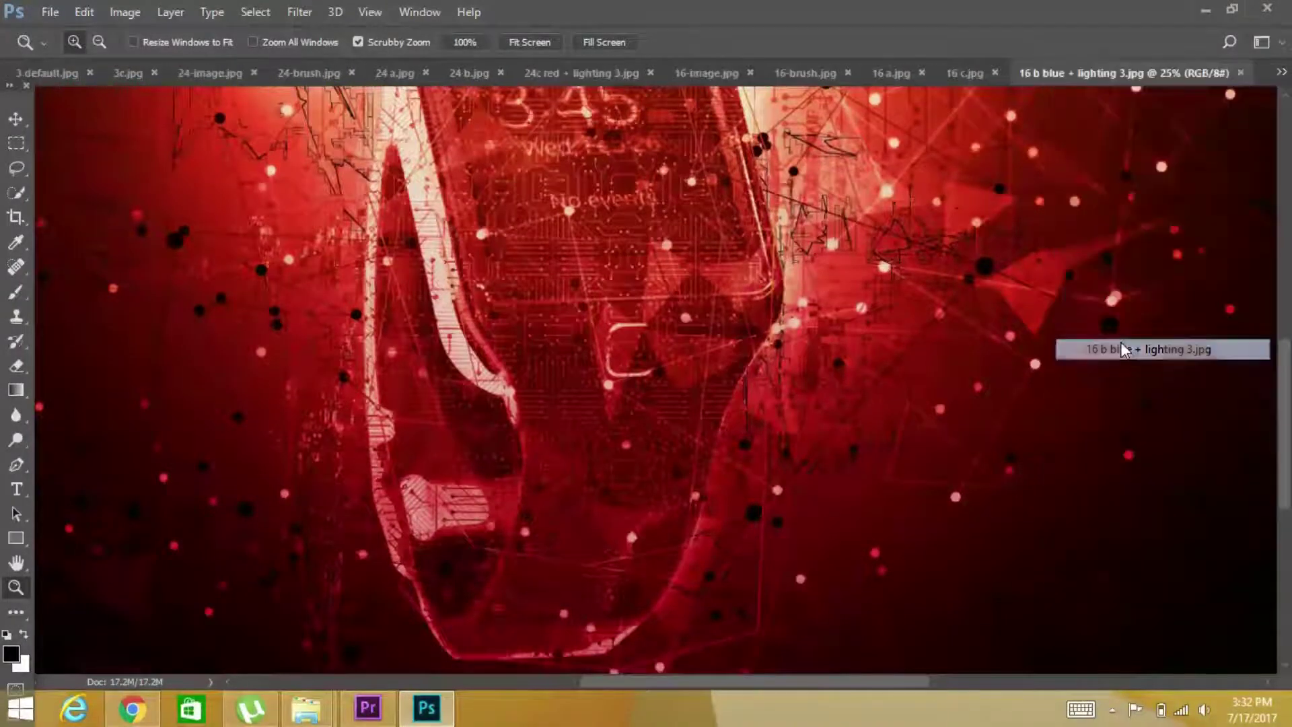
pyautogui.moveTo(681, 324); pyautogui.dragTo(735, 343)
pyautogui.scroll(-5, 735, 343)
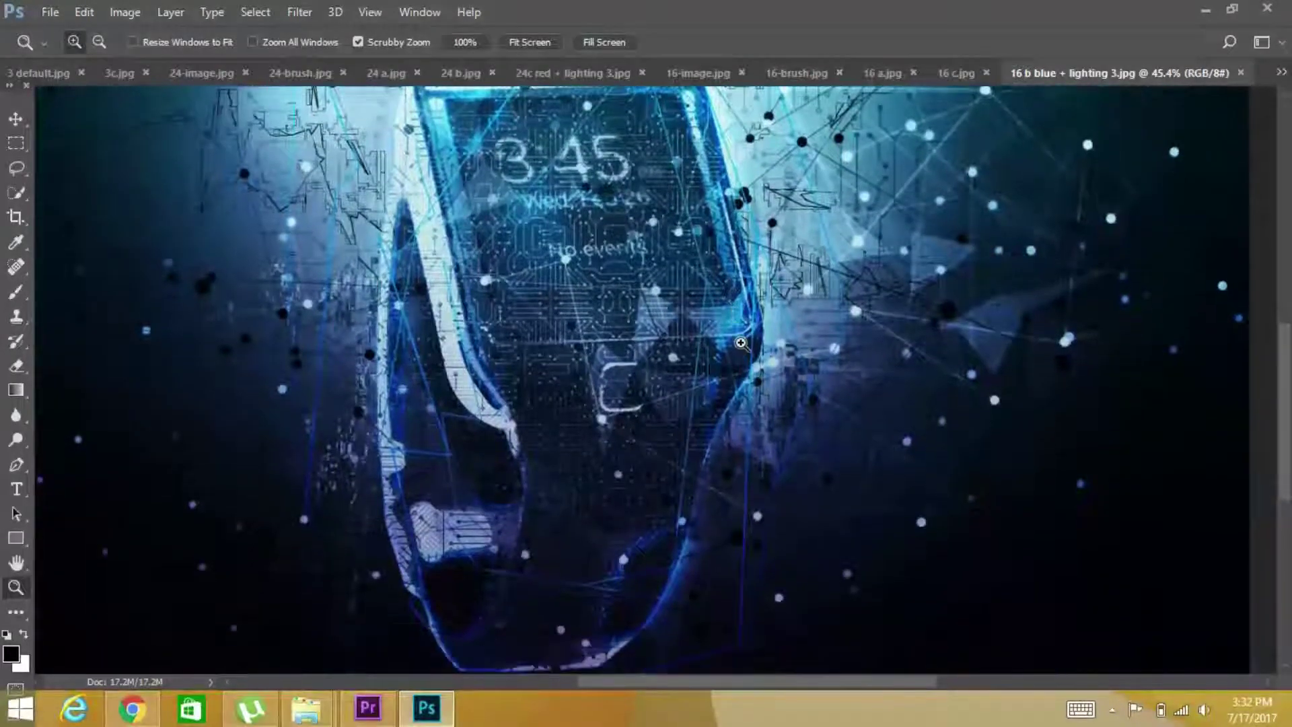
pyautogui.scroll(4, 857, 304)
pyautogui.scroll(2, 990, 265)
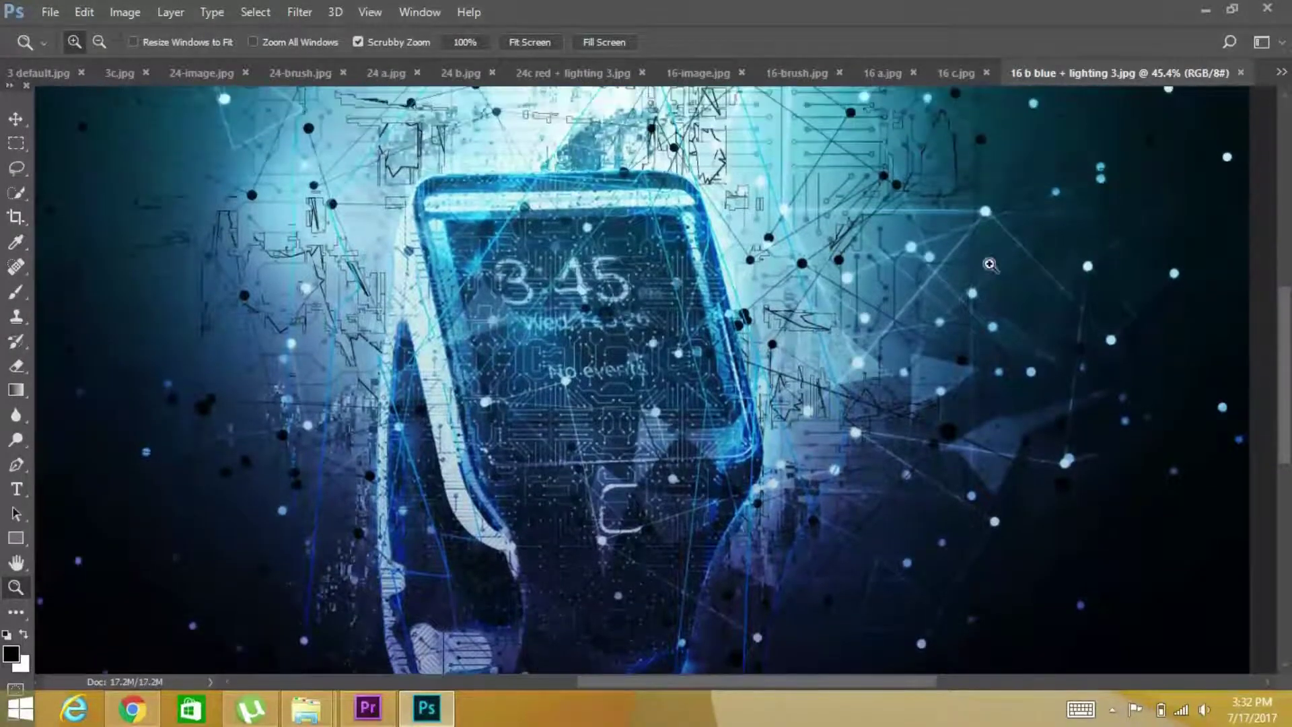
pyautogui.click(1281, 72)
pyautogui.click(1138, 370)
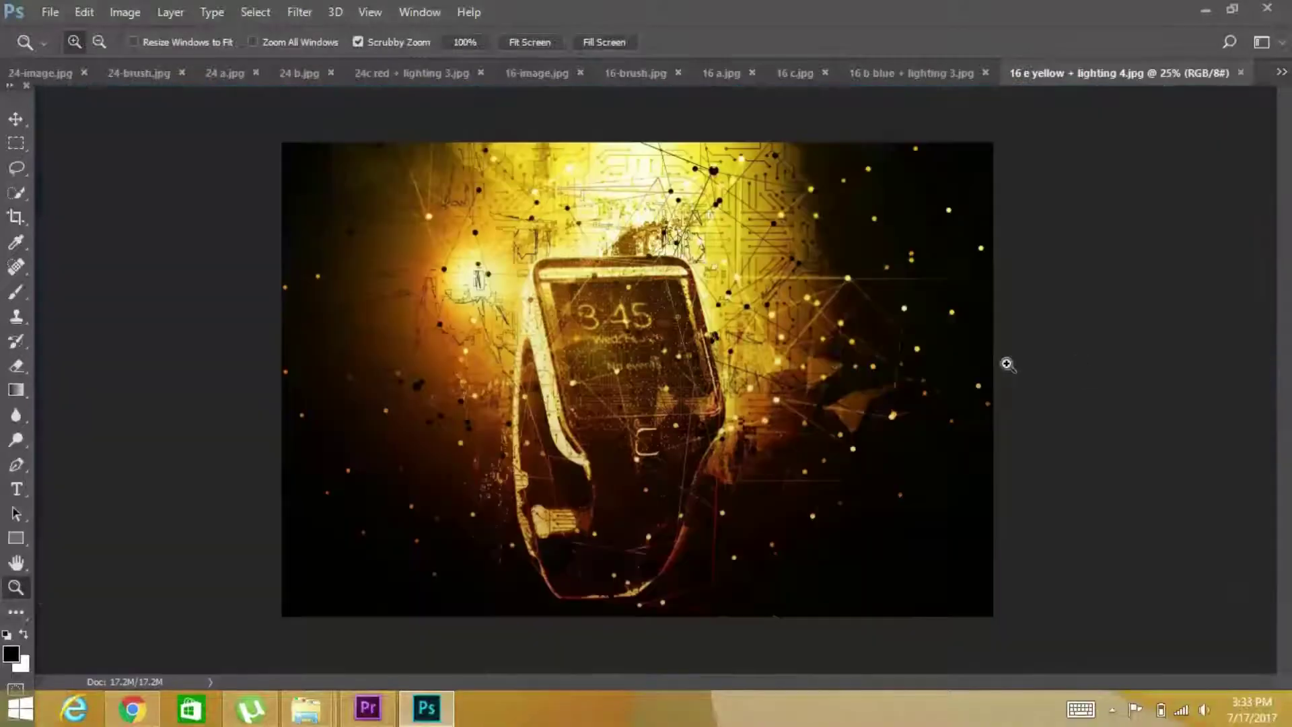
pyautogui.moveTo(749, 350); pyautogui.dragTo(789, 365)
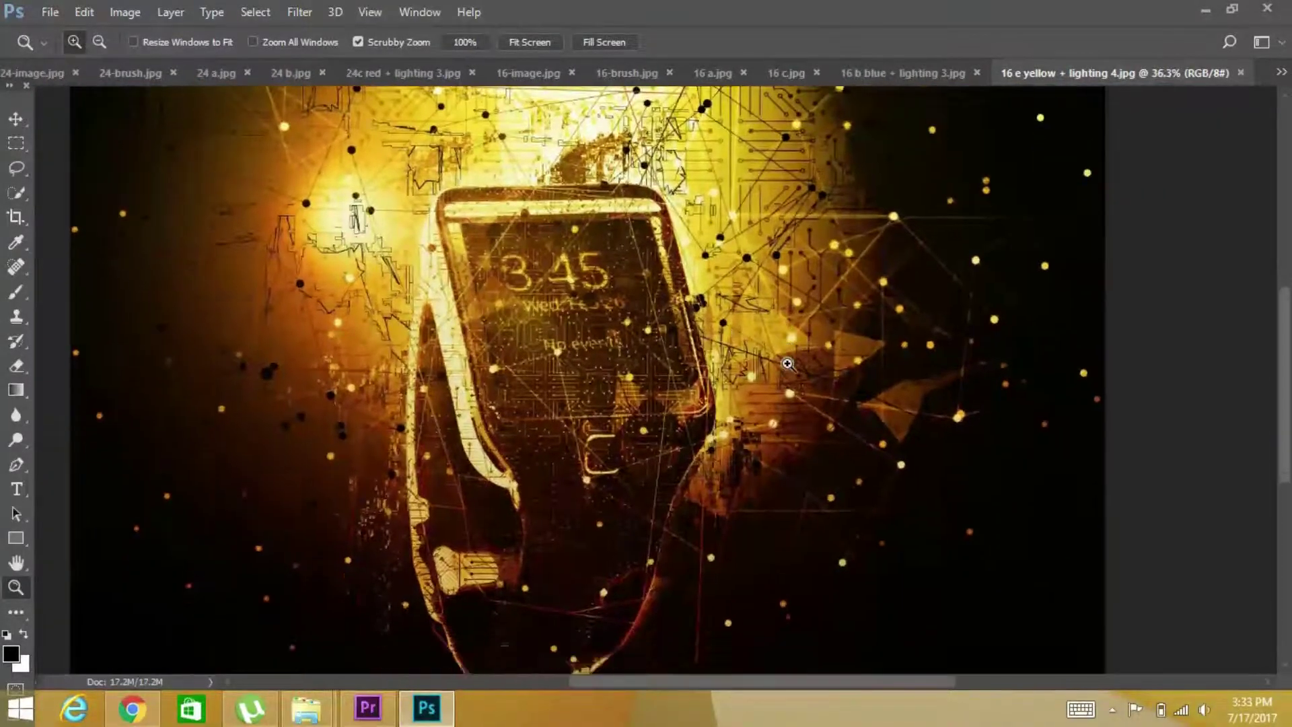
pyautogui.scroll(-1, 788, 364)
pyautogui.moveTo(788, 362); pyautogui.dragTo(792, 364)
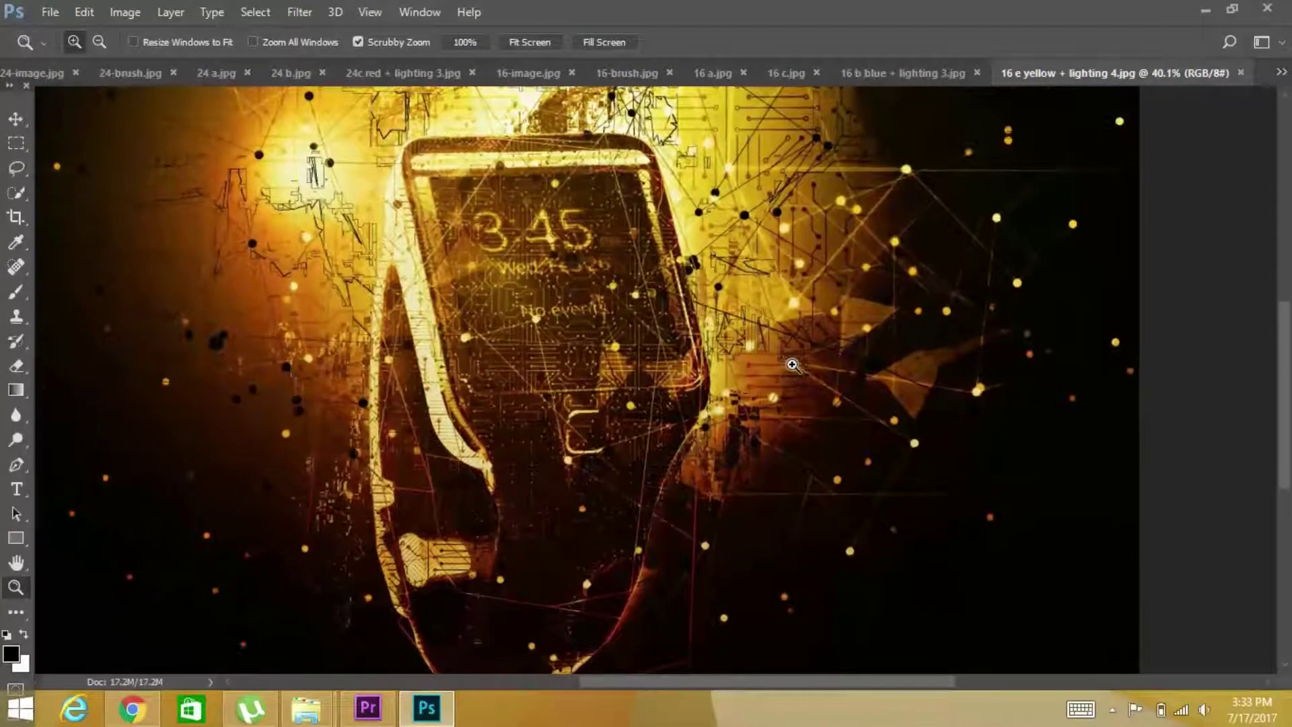
# Zoom in on the green 16 d green + lighting 4.jpg watch artwork.
pyautogui.click(1282, 73)
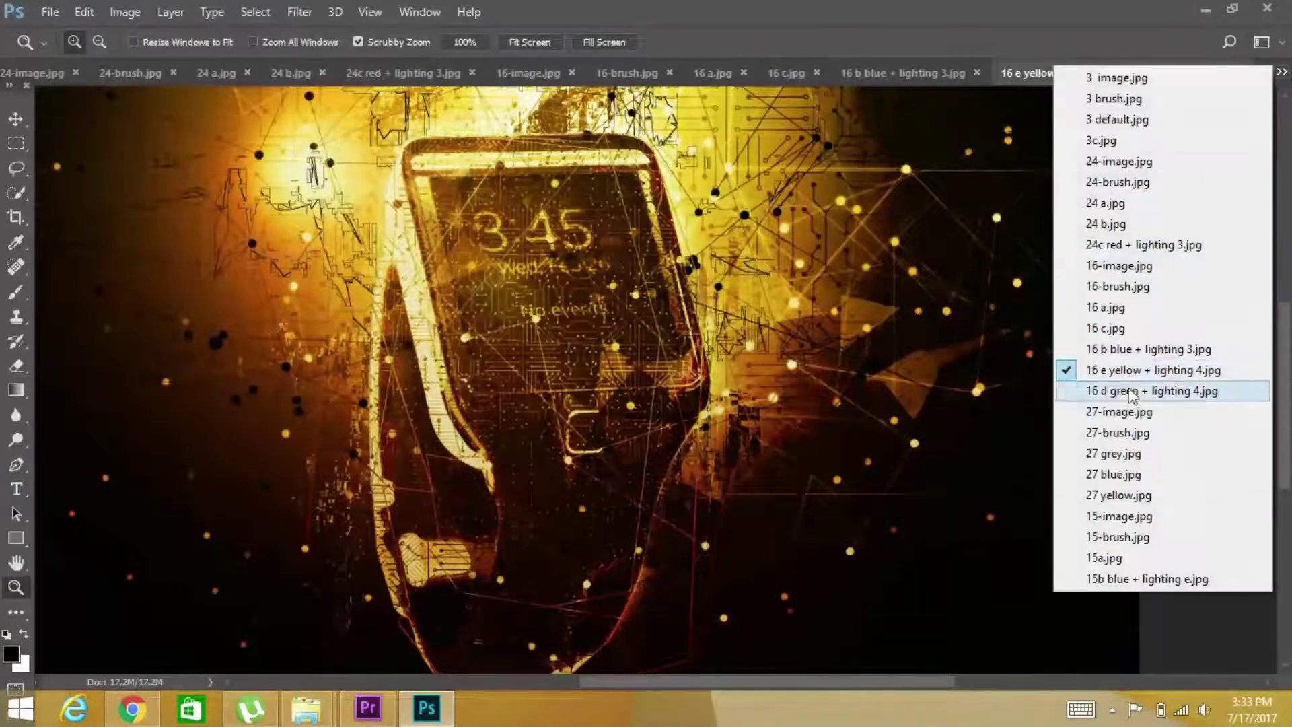
pyautogui.click(1144, 395)
pyautogui.moveTo(725, 365); pyautogui.dragTo(755, 378)
pyautogui.scroll(-4, 754, 378)
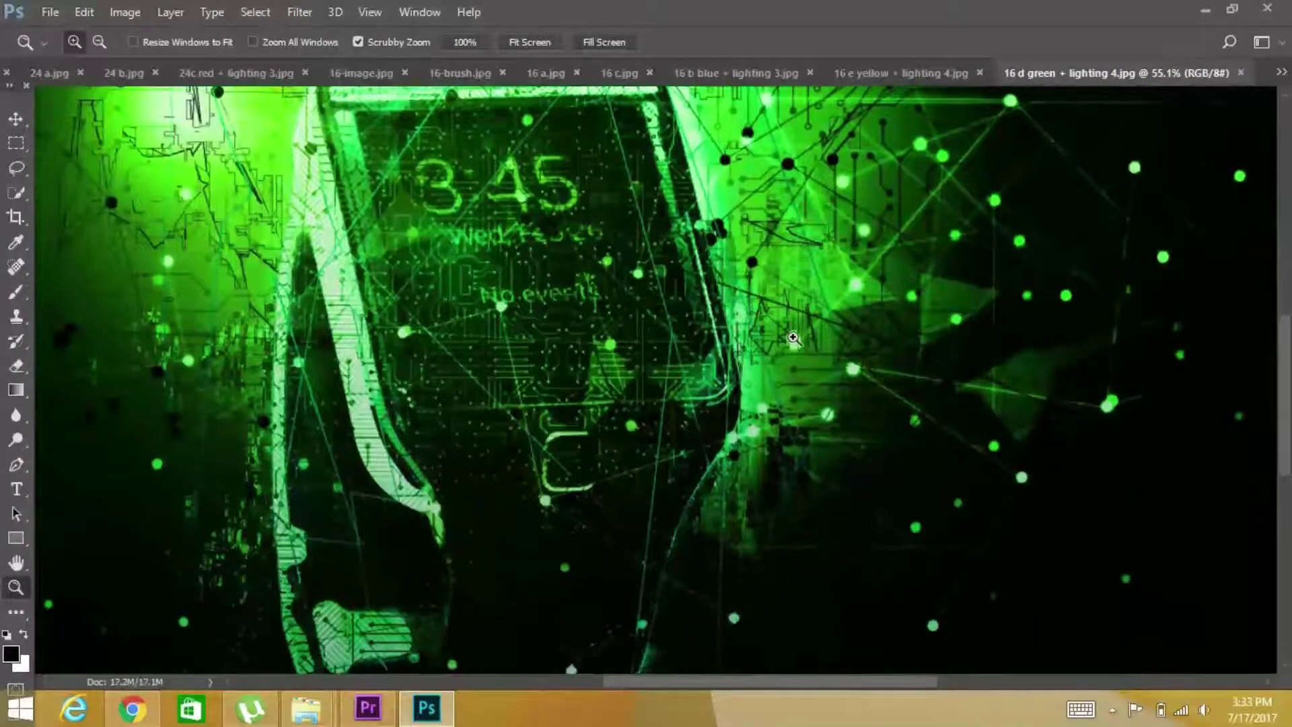
# Dock the floating document back among the tabs and switch to 27-image.jpg.
pyautogui.moveTo(1288, 64); pyautogui.dragTo(1230, 81)
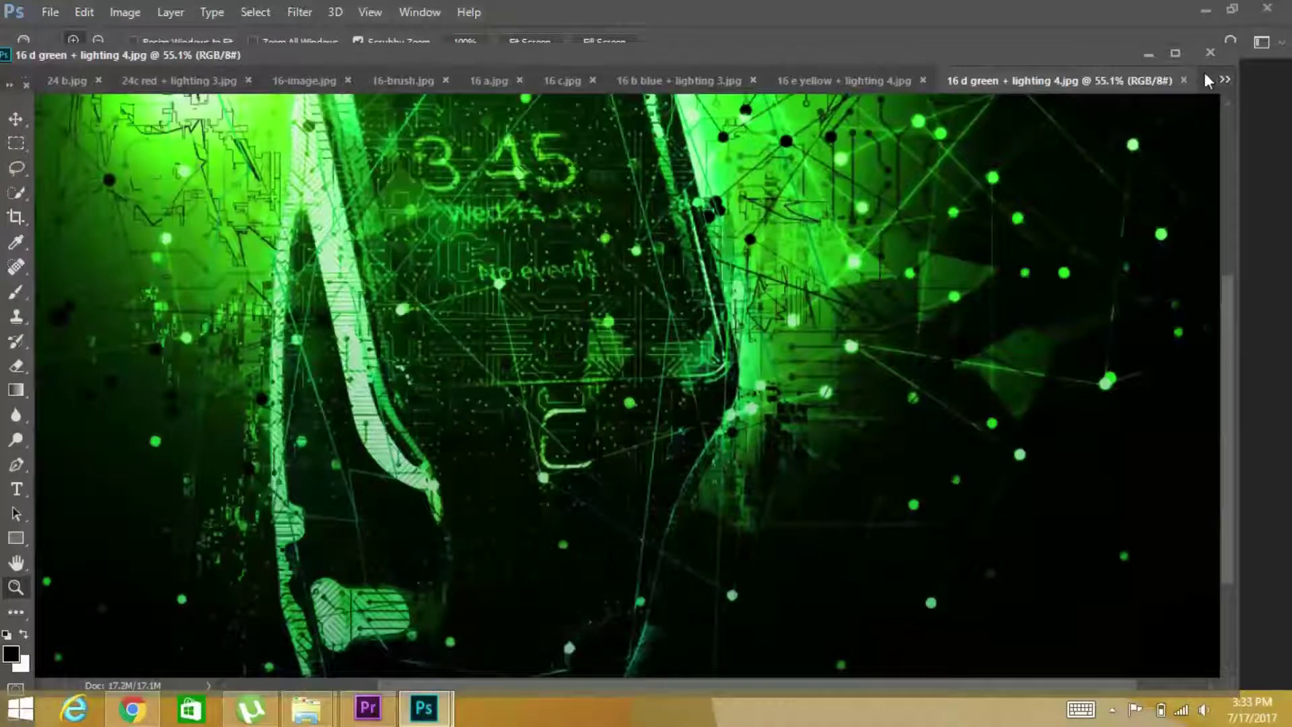
pyautogui.click(1175, 54)
pyautogui.click(1282, 36)
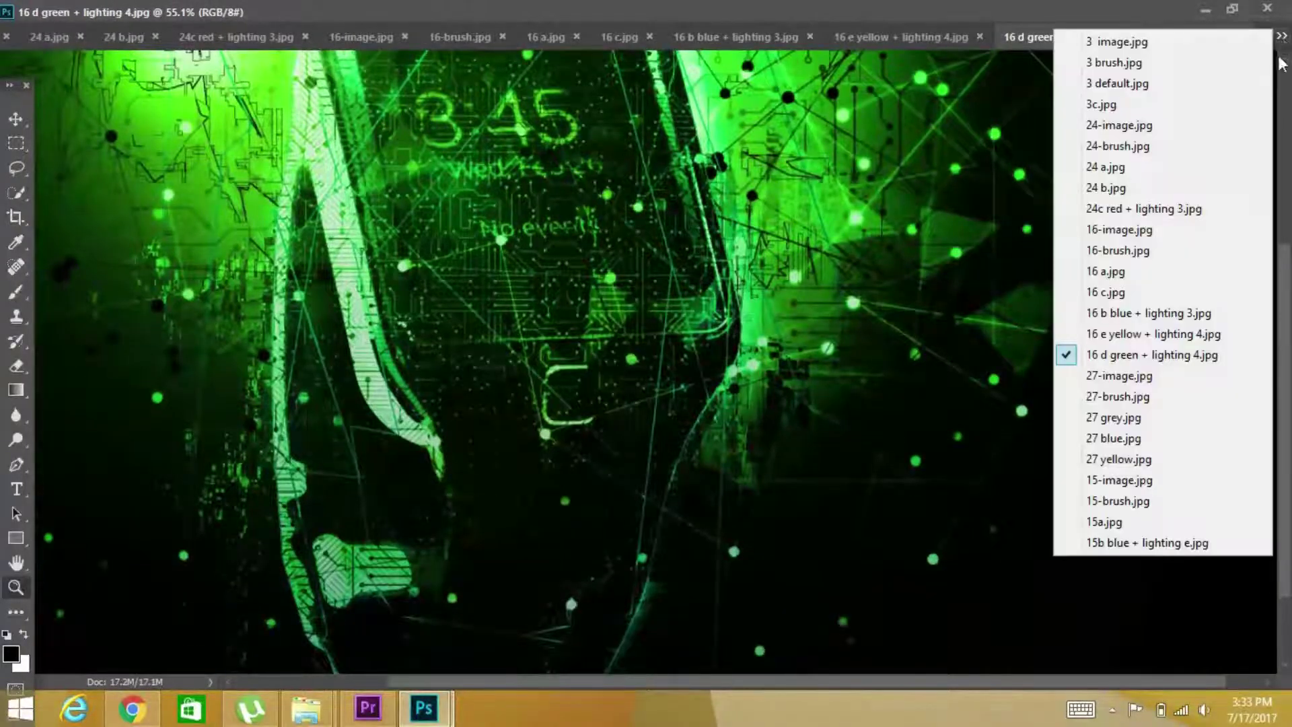
pyautogui.click(1137, 375)
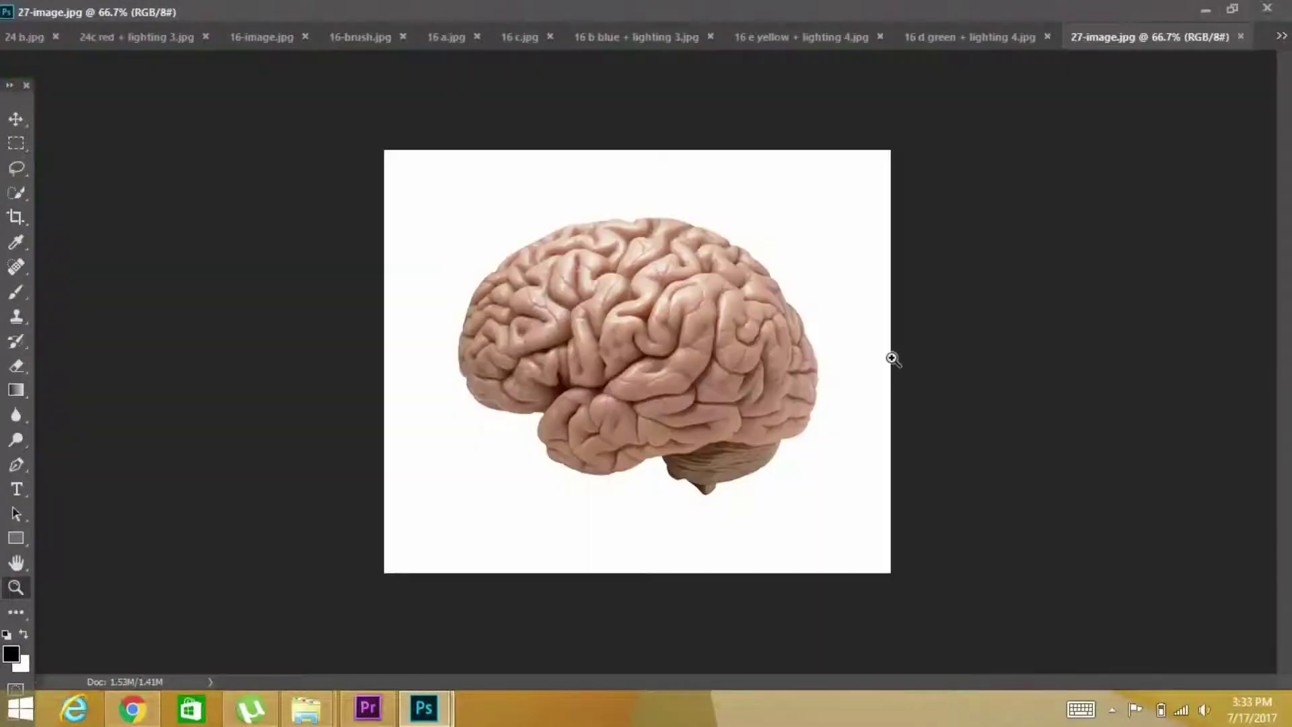
# View the 27-brush.jpg blue brain mask and zoom in on the 27 grey.jpg brain artwork.
pyautogui.click(1283, 38)
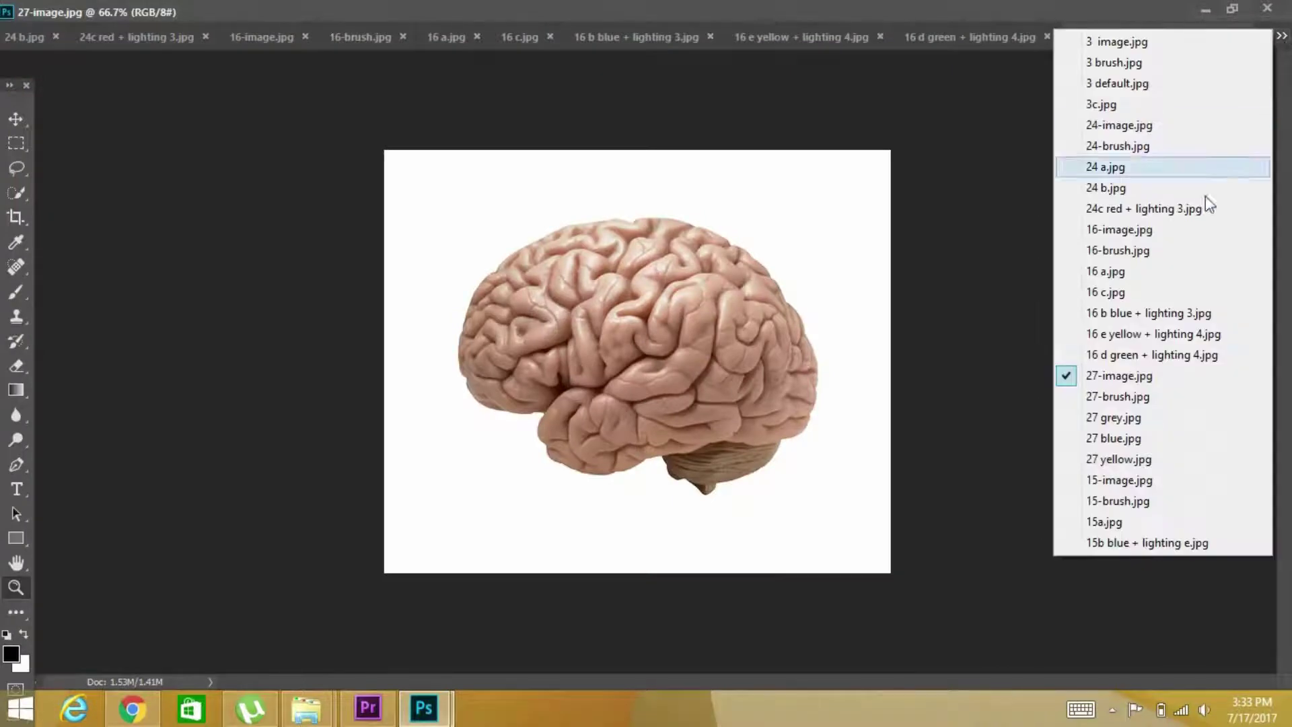
pyautogui.click(1125, 398)
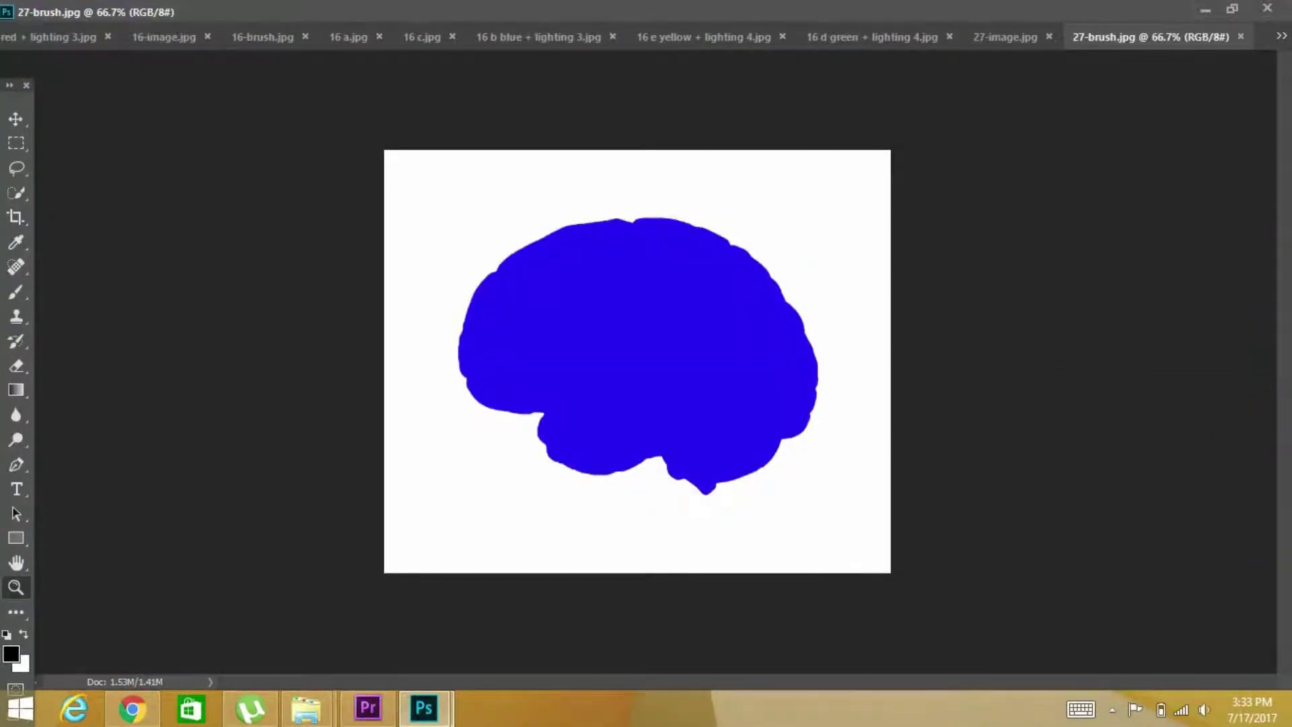
pyautogui.click(1282, 36)
pyautogui.click(1119, 419)
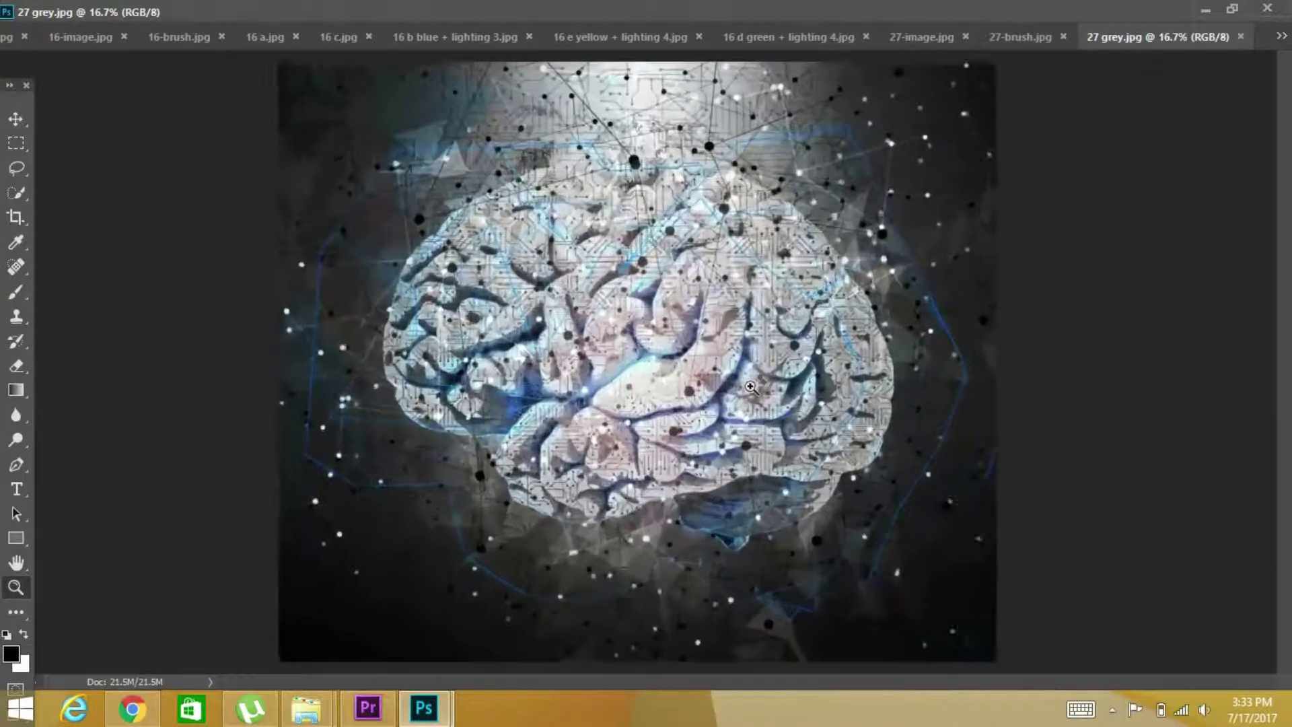
pyautogui.click(751, 388)
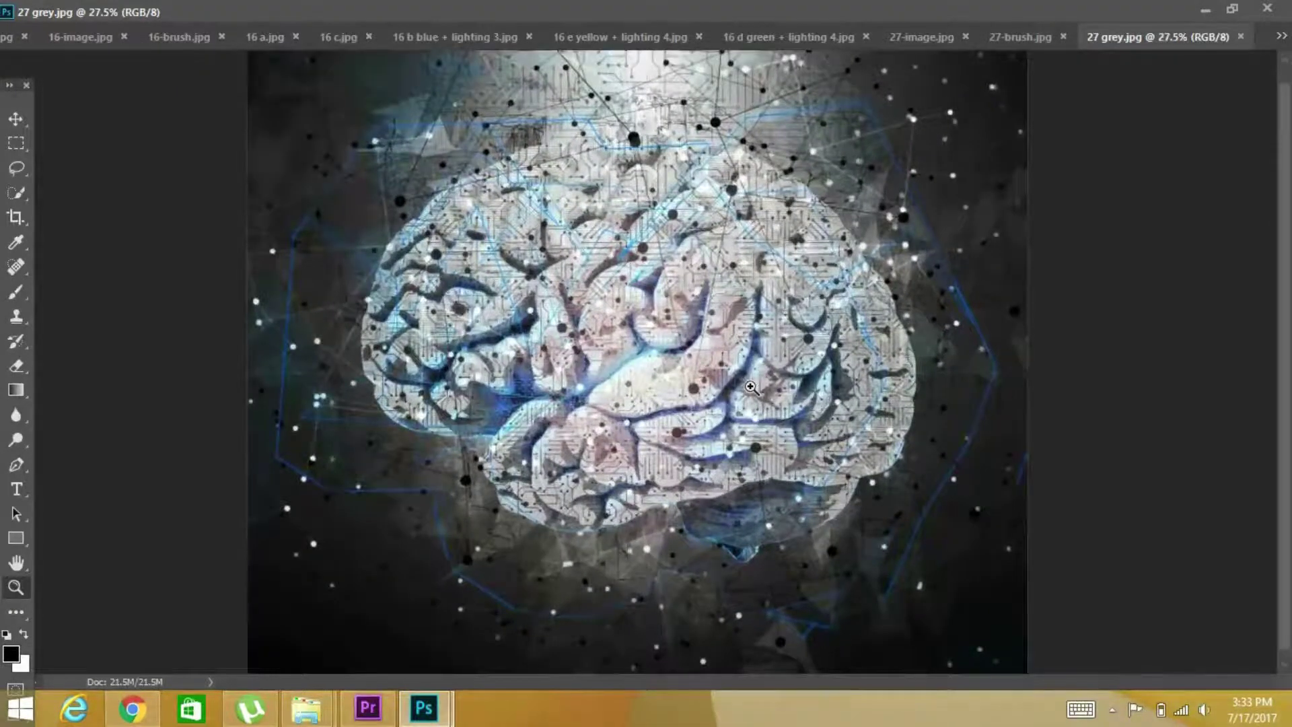
pyautogui.click(652, 334)
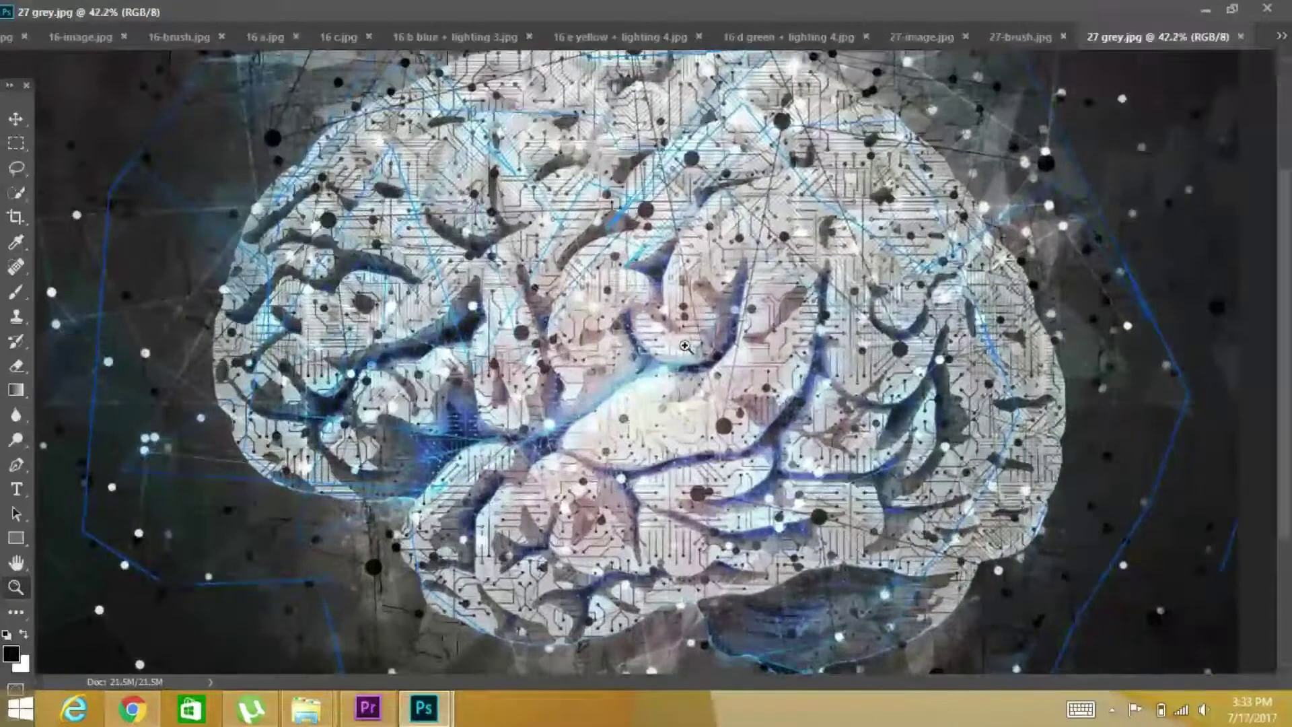
pyautogui.scroll(-5, 714, 359)
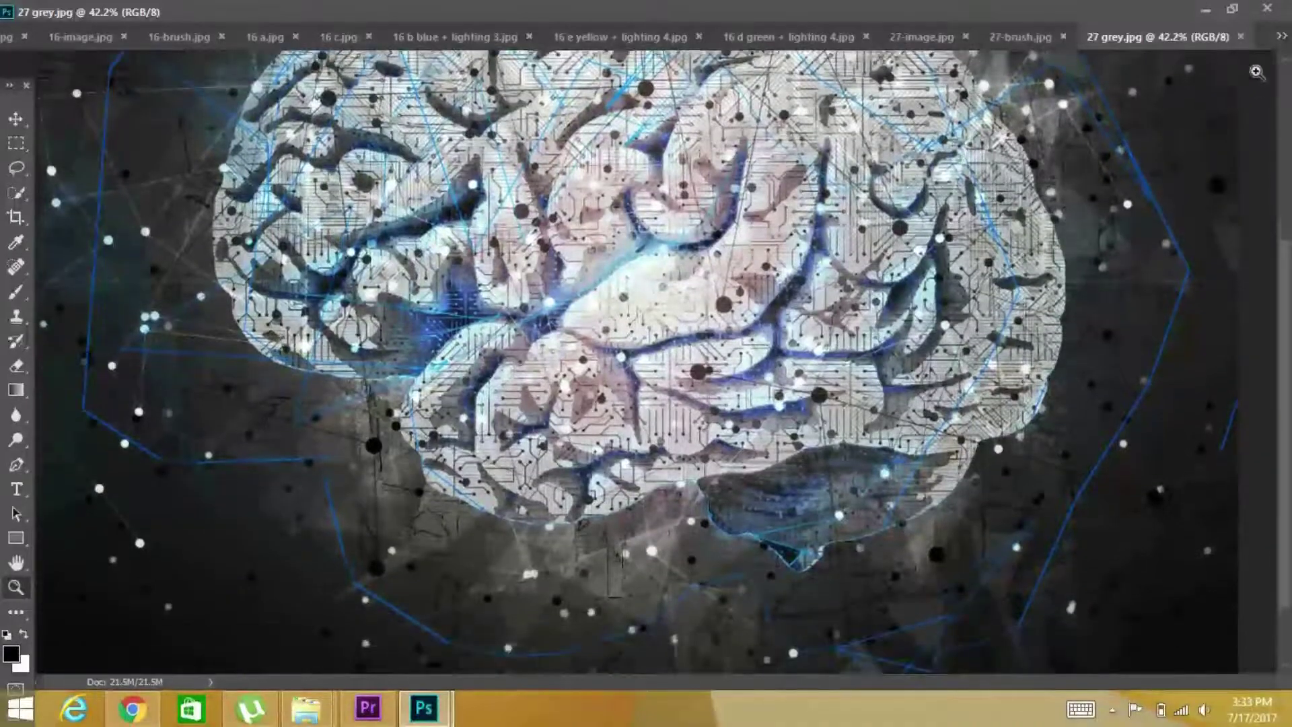
# Zoom in closely on the 27 blue.jpg brain artwork.
pyautogui.click(1281, 36)
pyautogui.click(1120, 438)
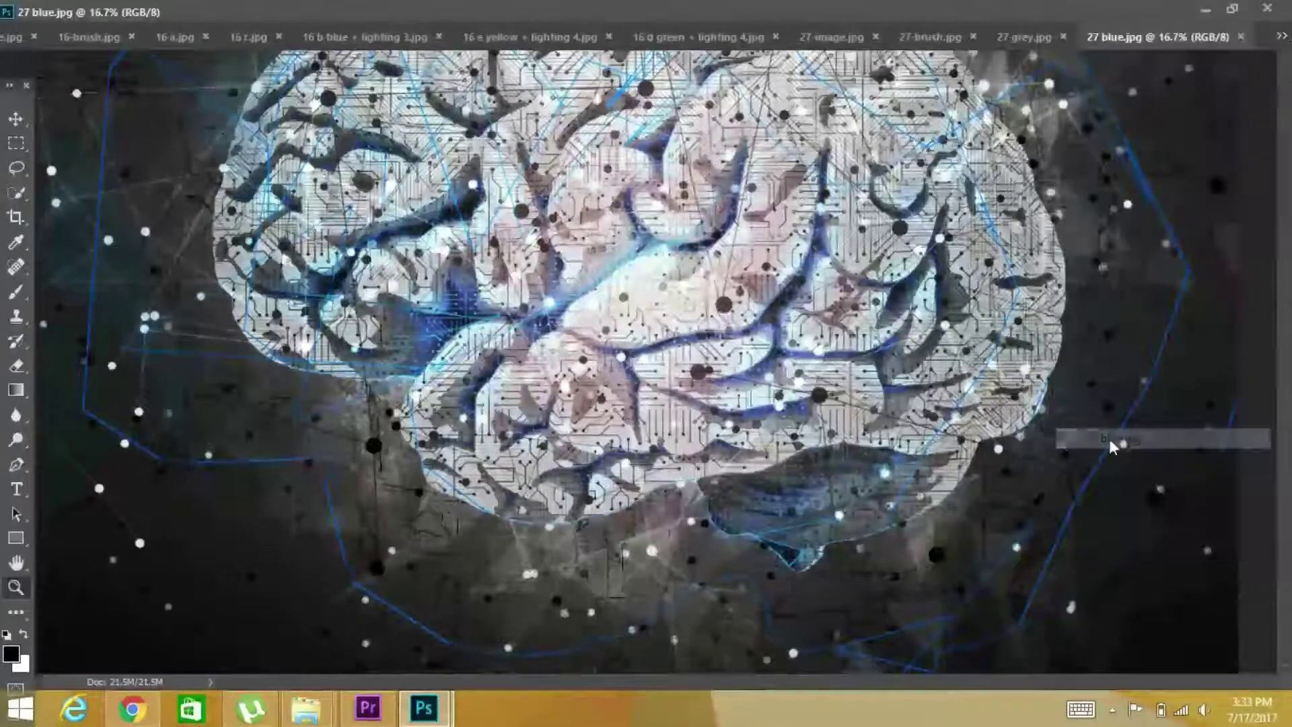
pyautogui.click(703, 363)
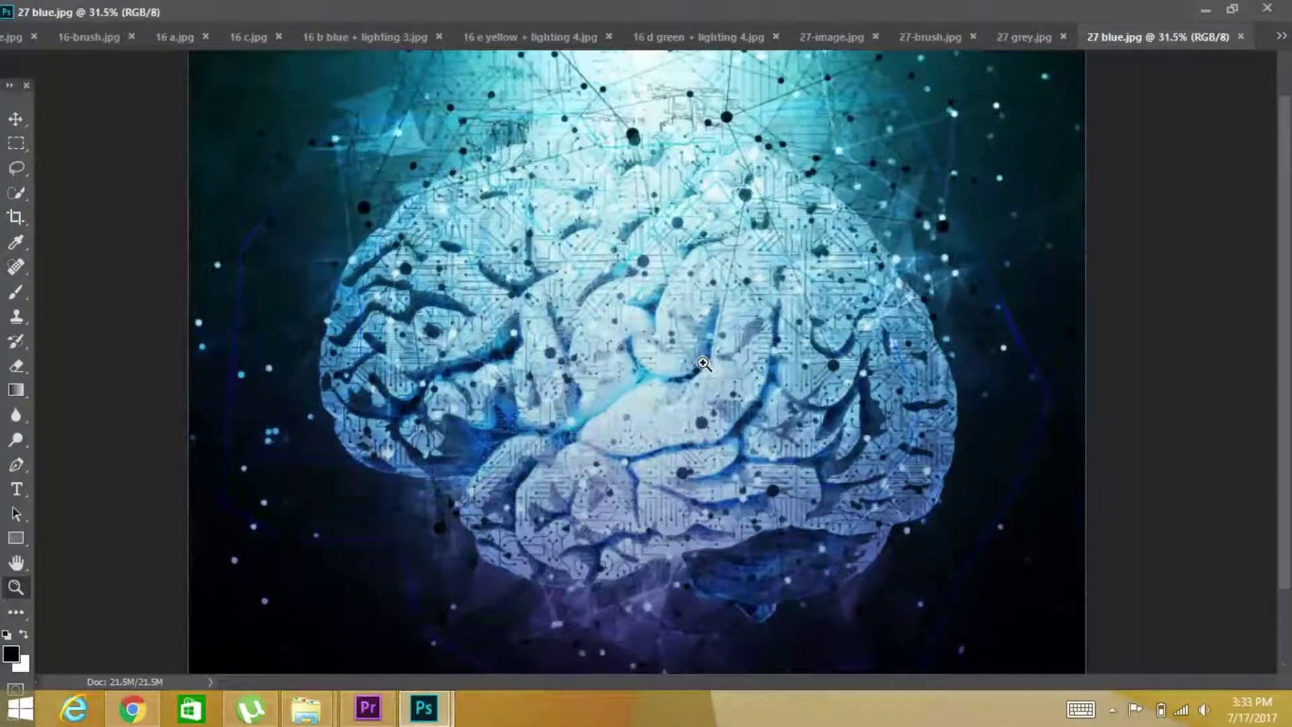
pyautogui.moveTo(664, 358); pyautogui.dragTo(707, 382)
pyautogui.scroll(-5, 708, 382)
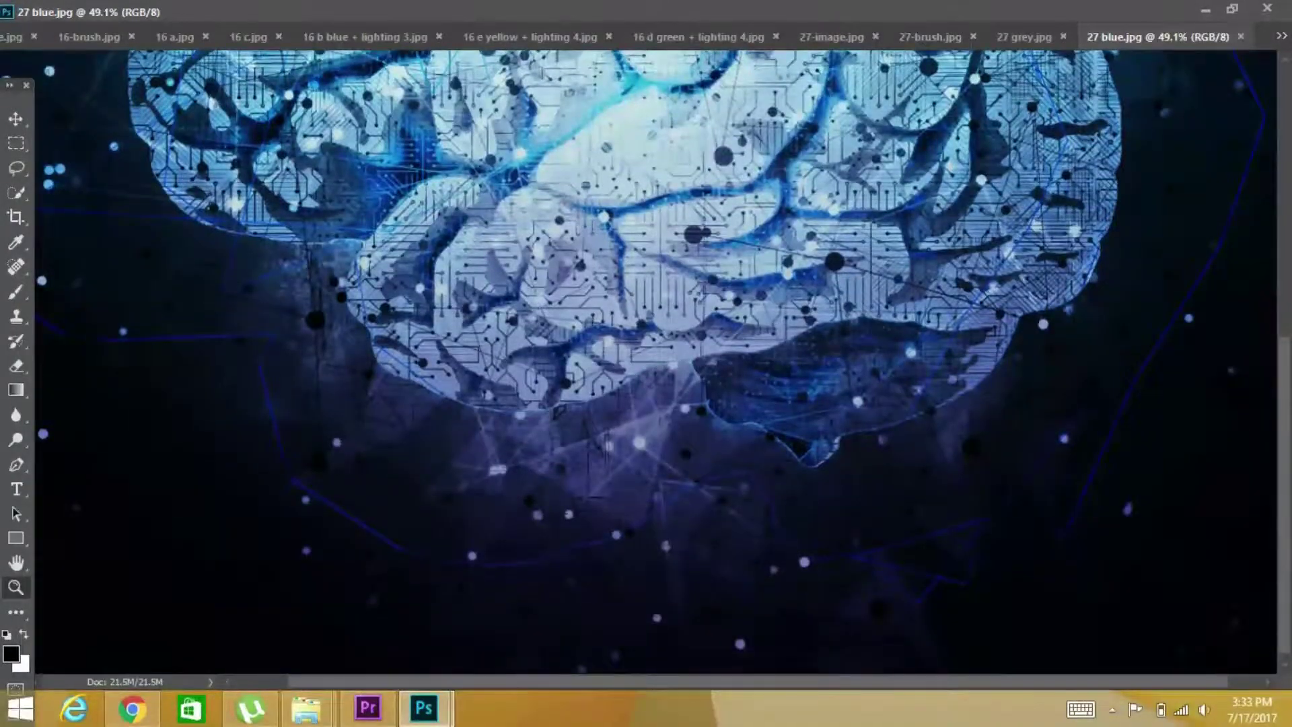
# Zoom in on the 27 yellow.jpg brain, then switch to the 15-image.jpg eye photo.
pyautogui.click(1281, 36)
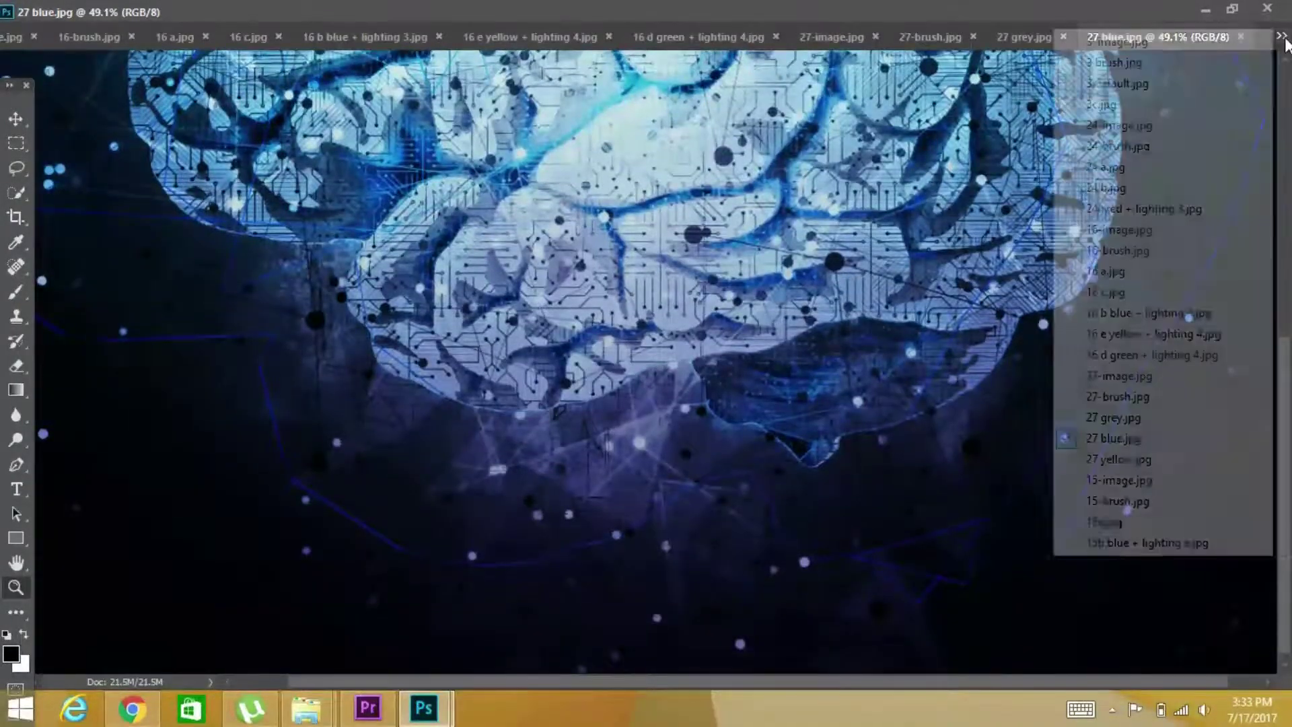
pyautogui.click(1121, 455)
pyautogui.moveTo(680, 382); pyautogui.dragTo(763, 410)
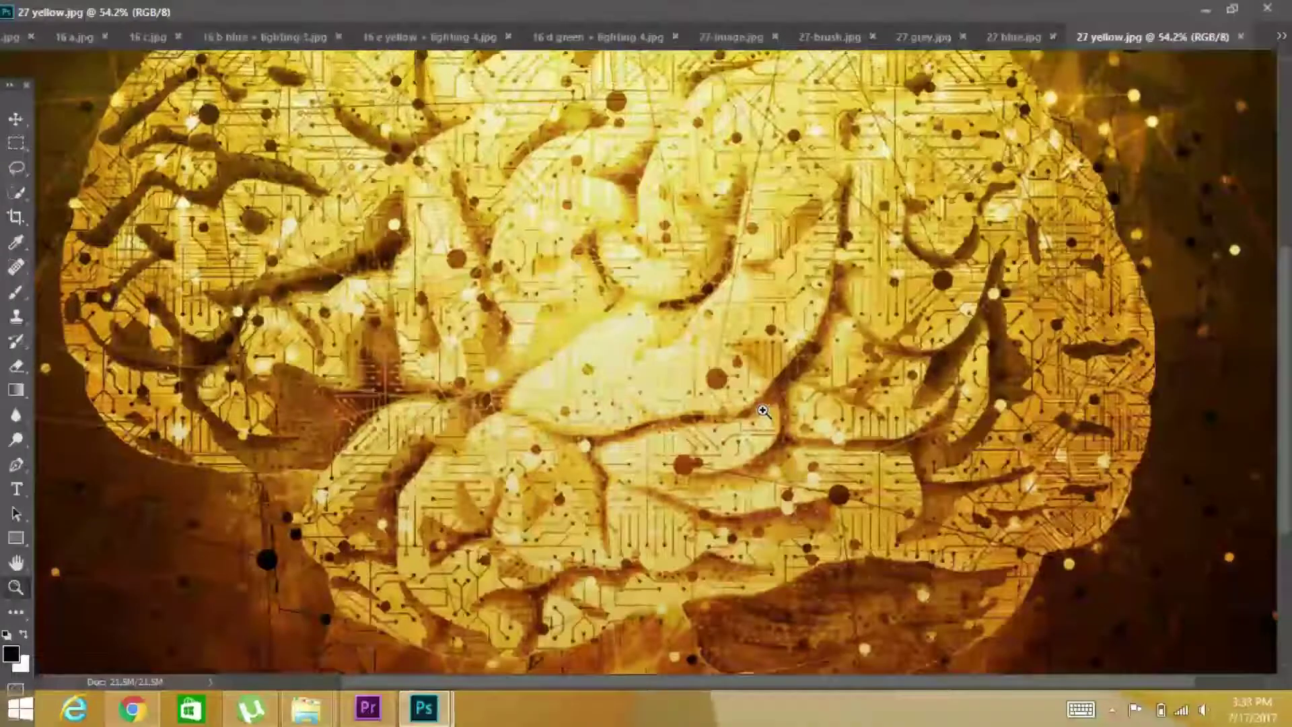
pyautogui.scroll(-5, 763, 411)
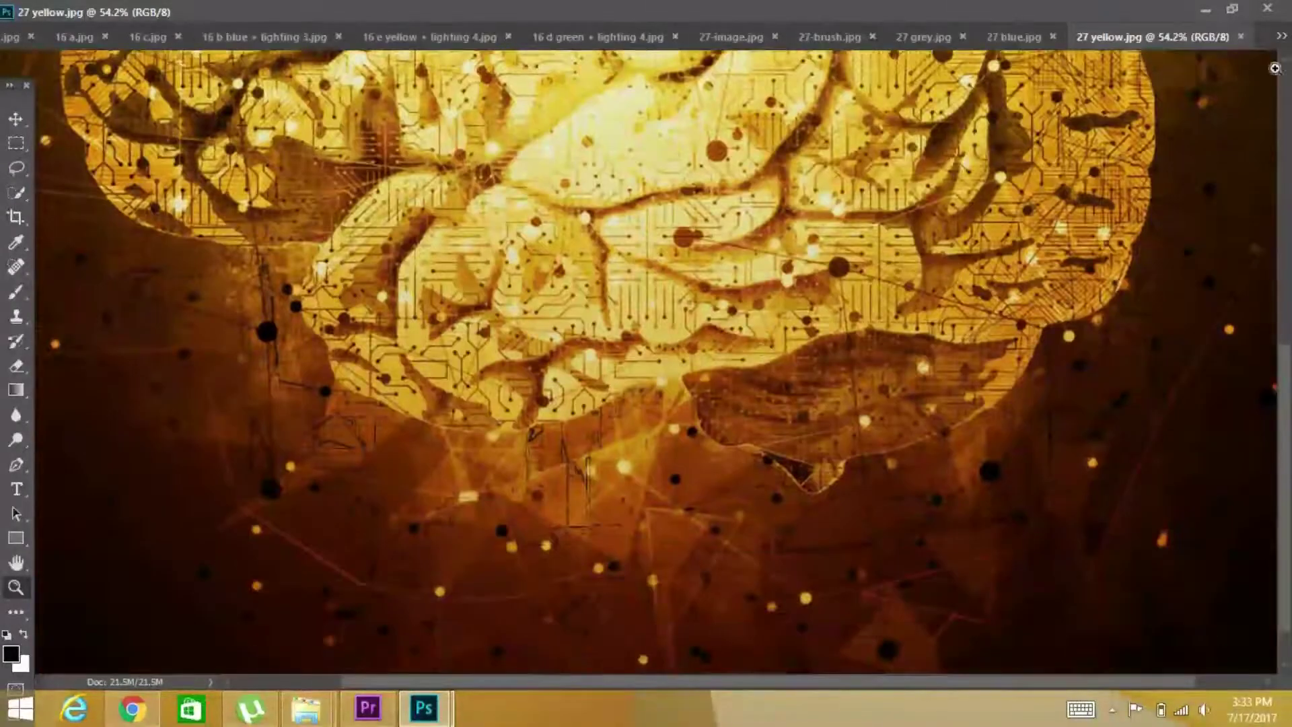
pyautogui.click(1282, 37)
pyautogui.click(1137, 479)
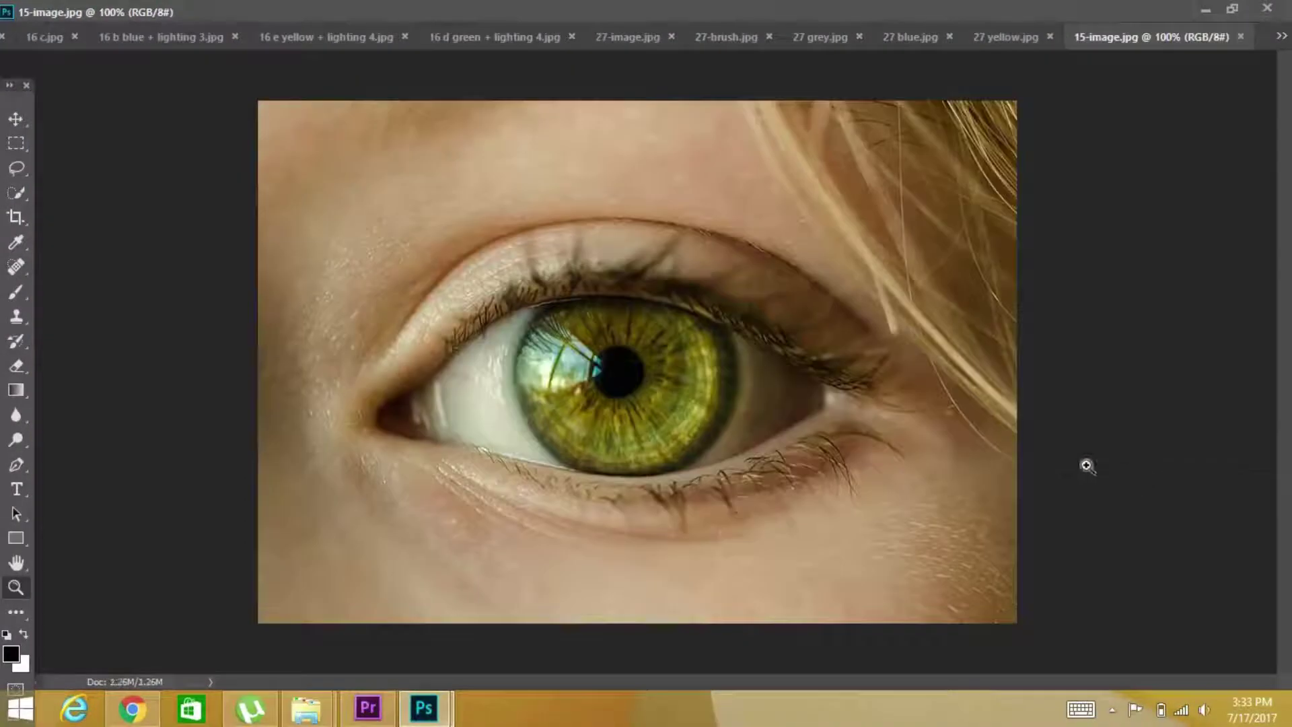
# View the 15-brush.jpg cyan eye mask and zoom in on the 15a.jpg eye artwork.
pyautogui.click(1282, 37)
pyautogui.click(1136, 501)
pyautogui.click(1282, 37)
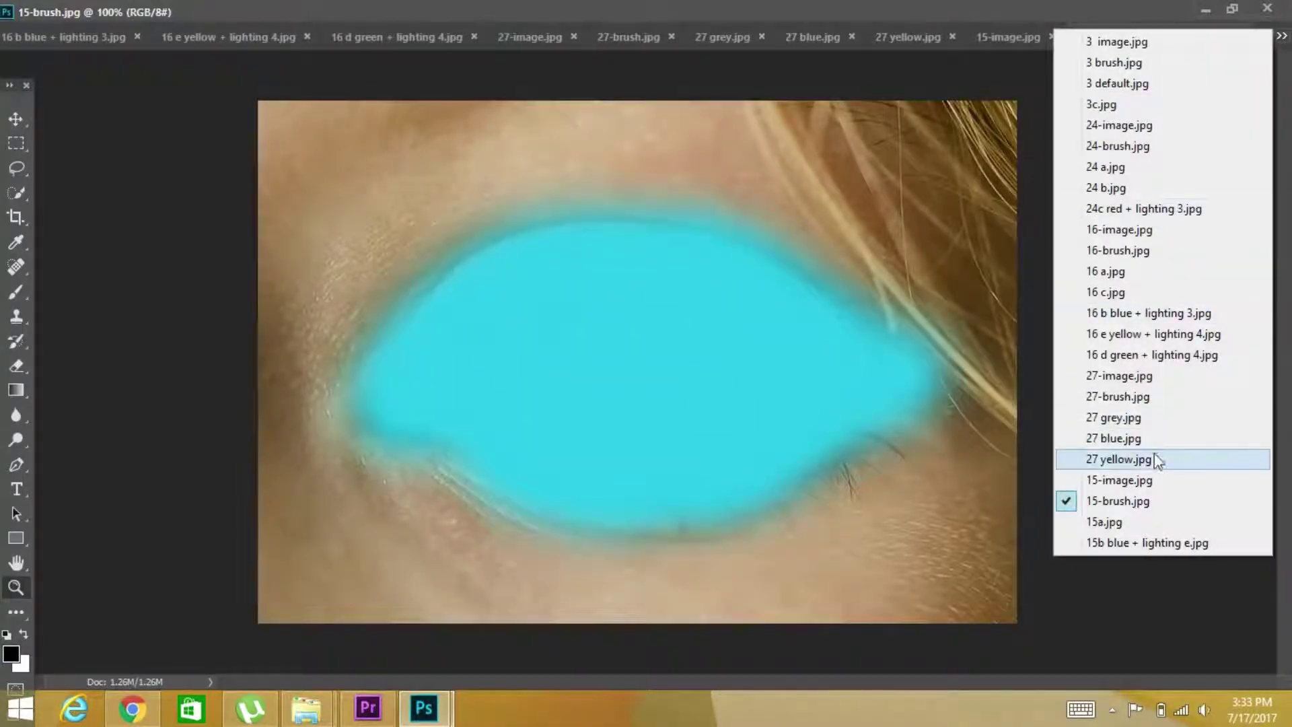
pyautogui.click(1117, 522)
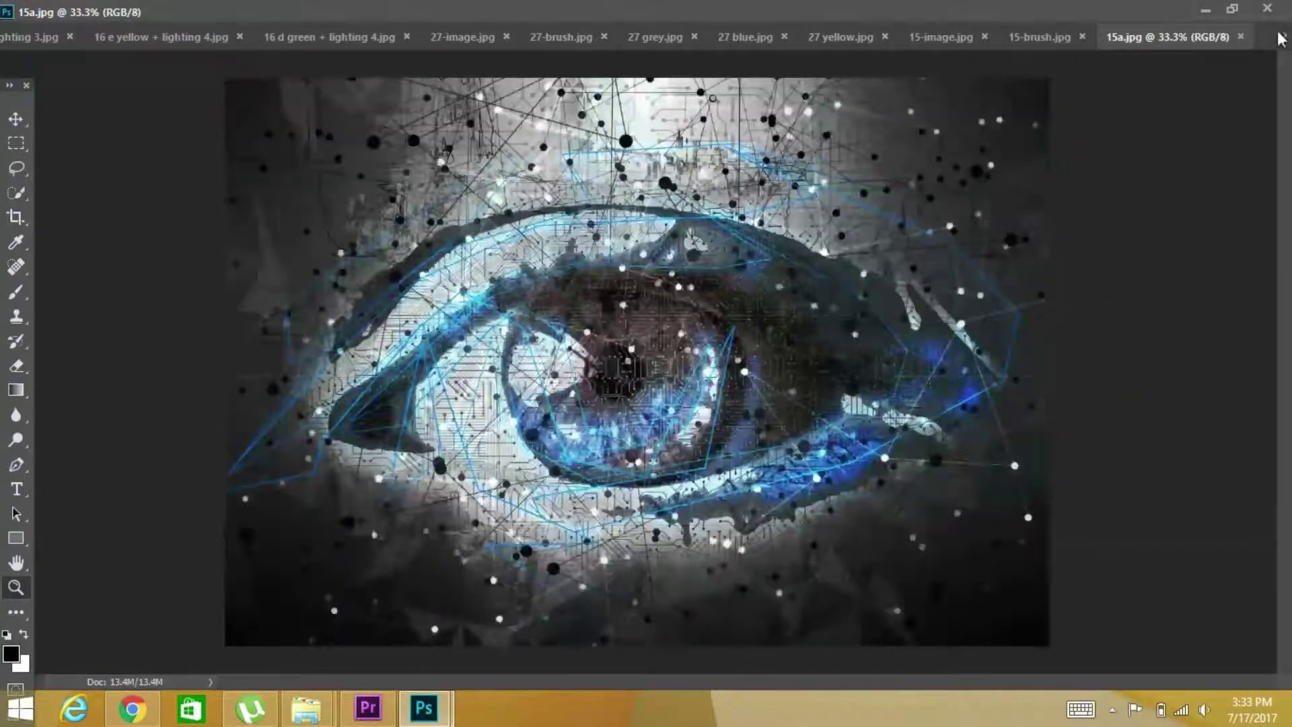
pyautogui.moveTo(664, 358); pyautogui.dragTo(716, 388)
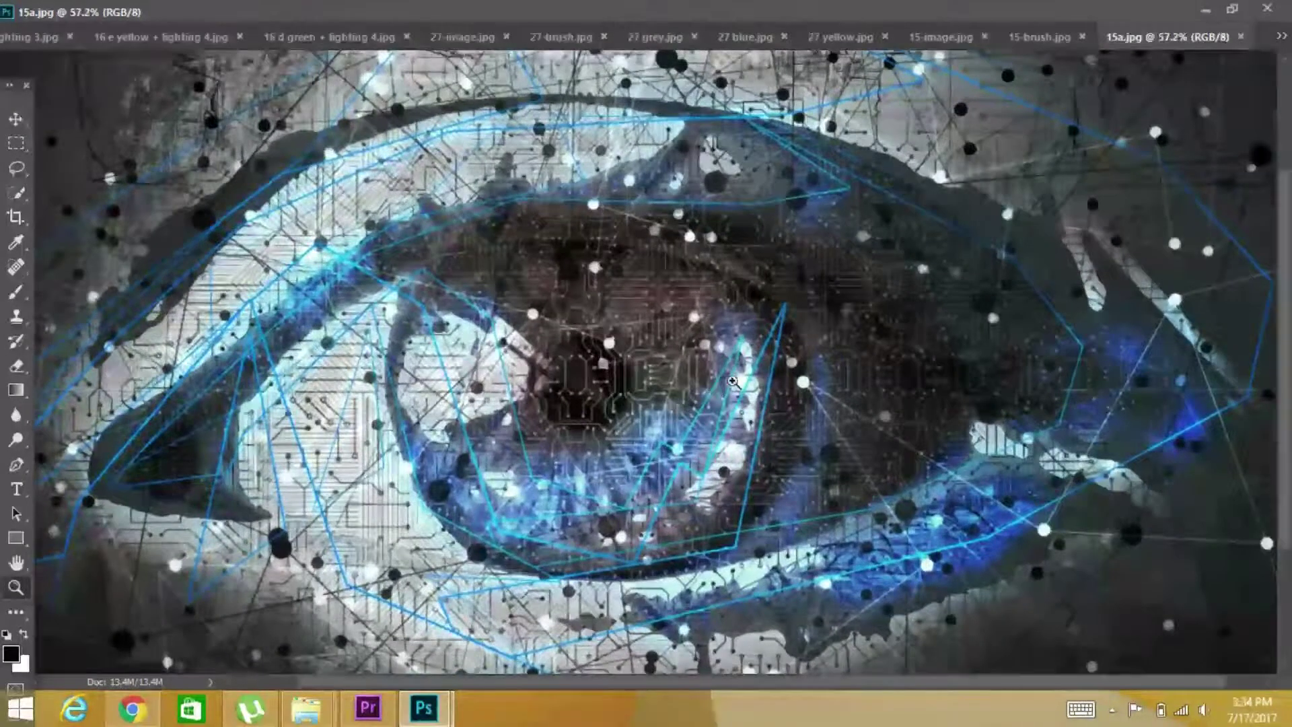
# Zoom in on the 15b blue + lighting e.jpg eye artwork.
pyautogui.click(1281, 36)
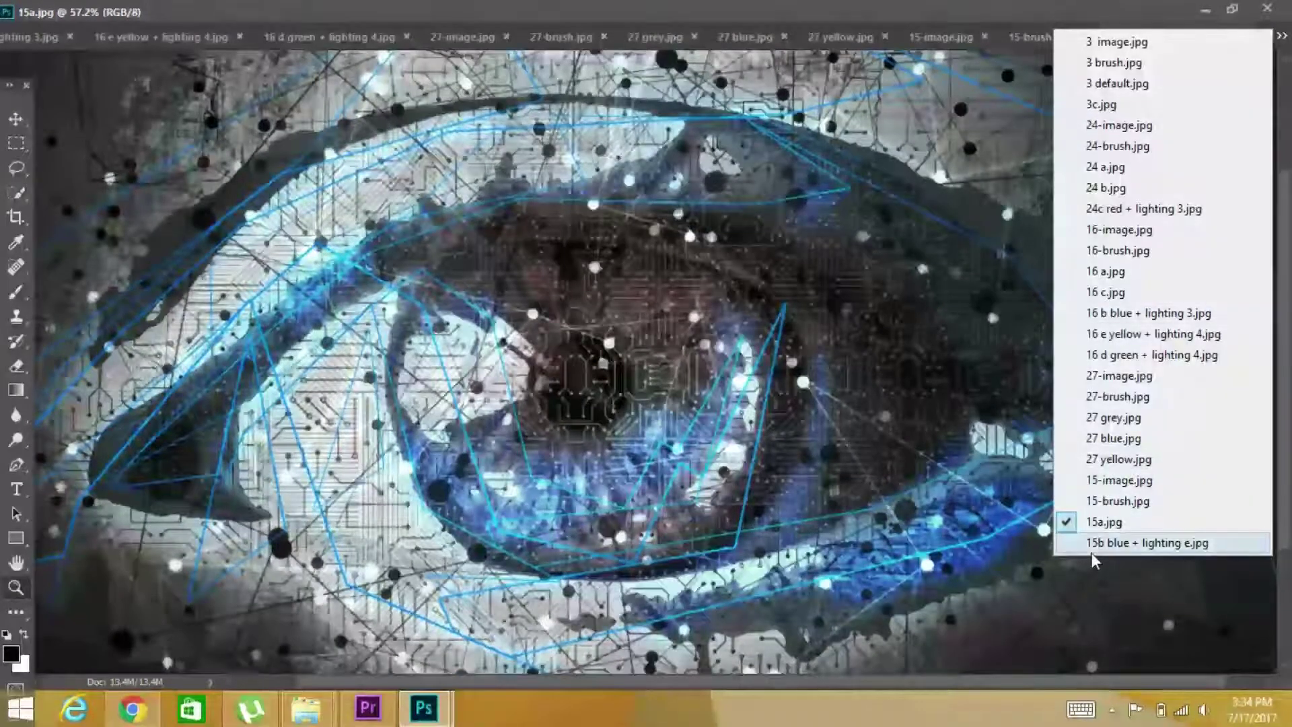
pyautogui.click(1087, 542)
pyautogui.moveTo(677, 409); pyautogui.dragTo(749, 422)
pyautogui.scroll(-5, 754, 404)
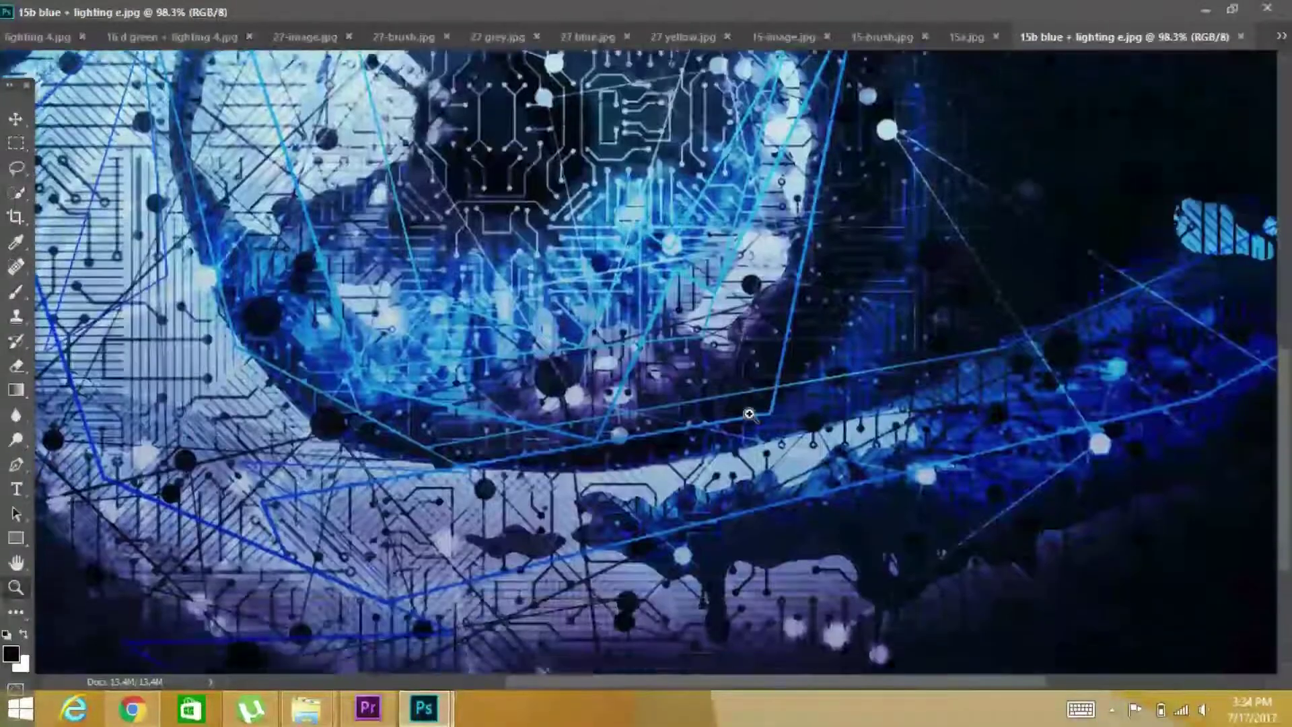
pyautogui.scroll(4, 793, 375)
pyautogui.scroll(3, 1110, 170)
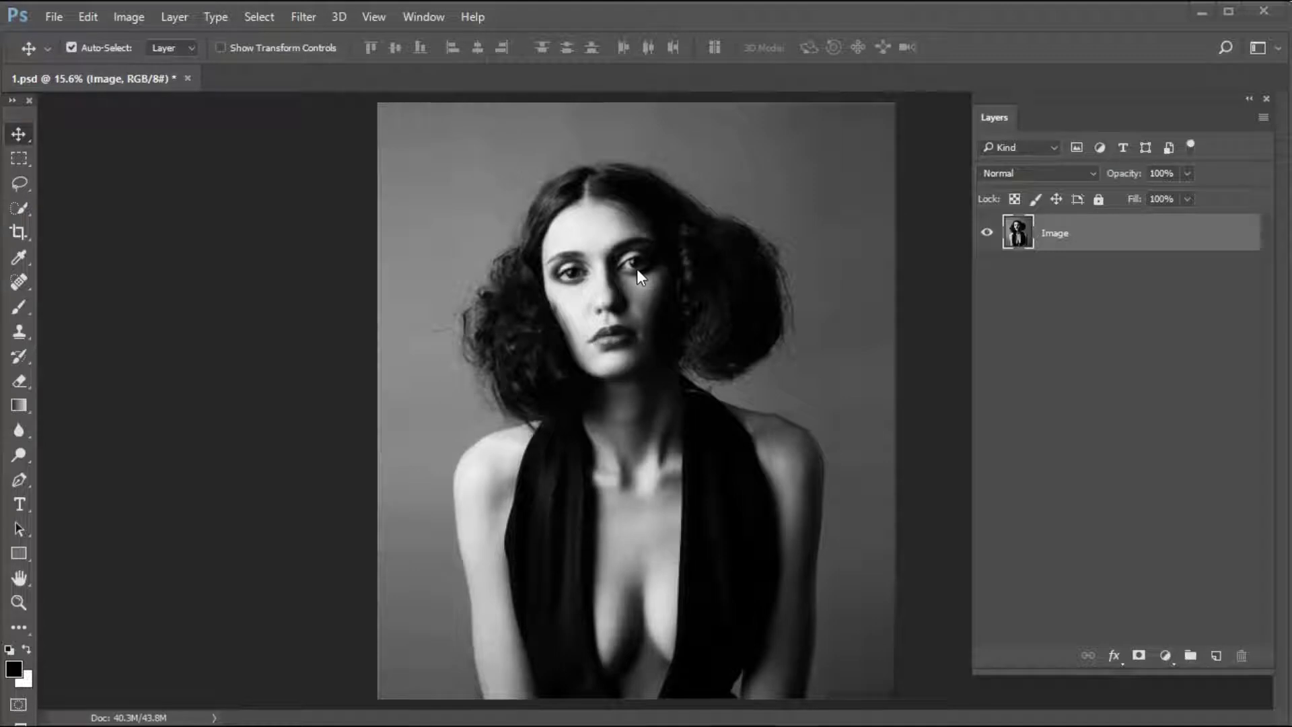
# Confirm the image mode is RGB Color at 8 Bits/Channel.
pyautogui.click(128, 17)
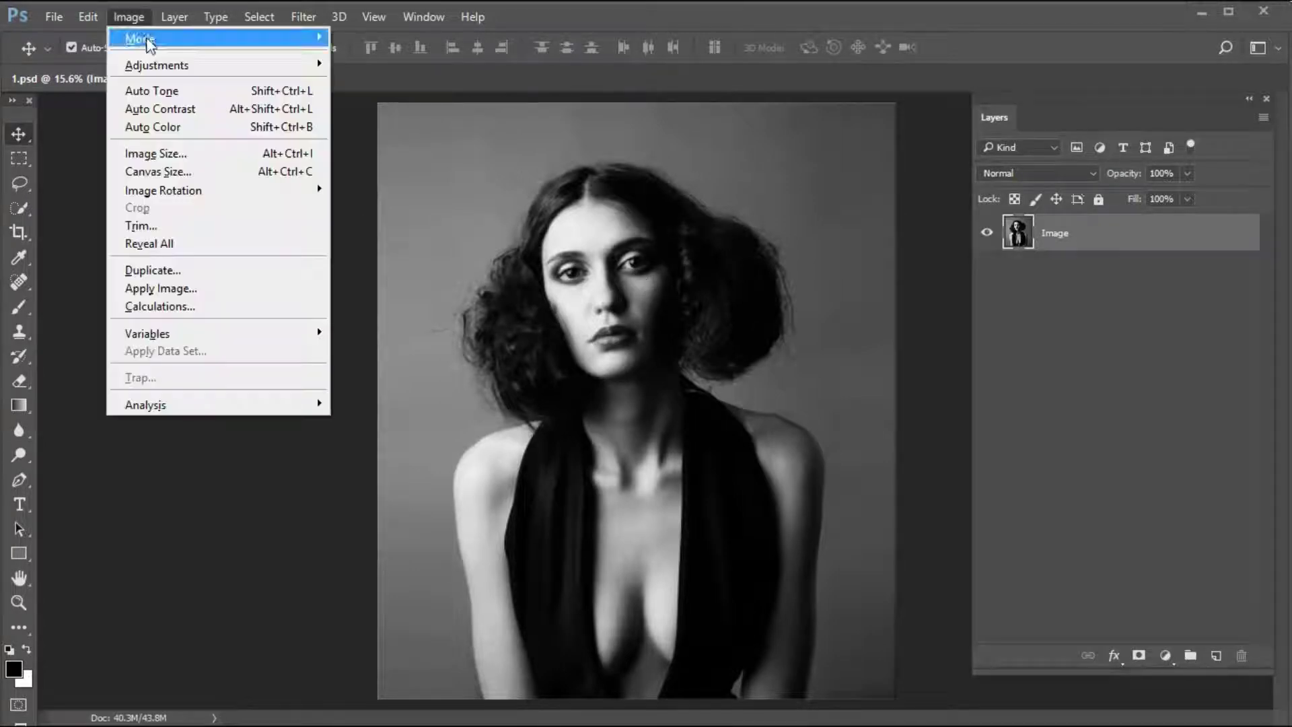
pyautogui.moveTo(155, 38)
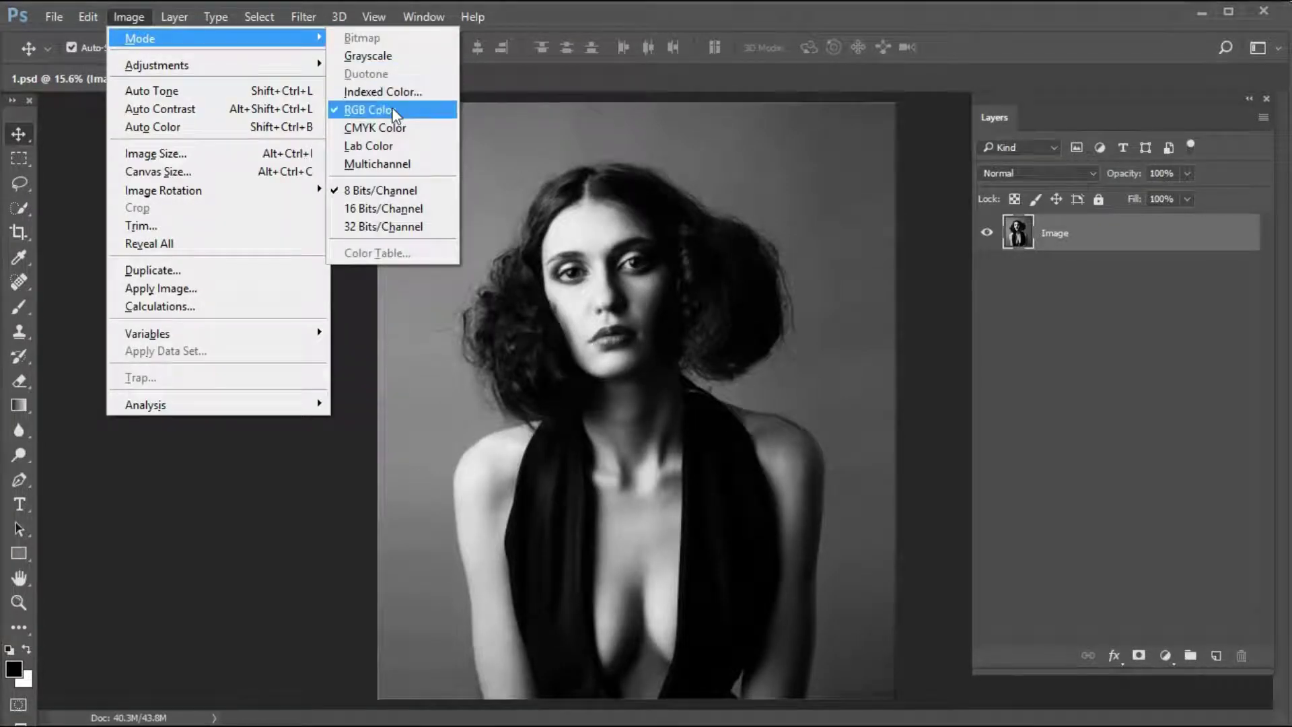
pyautogui.click(410, 190)
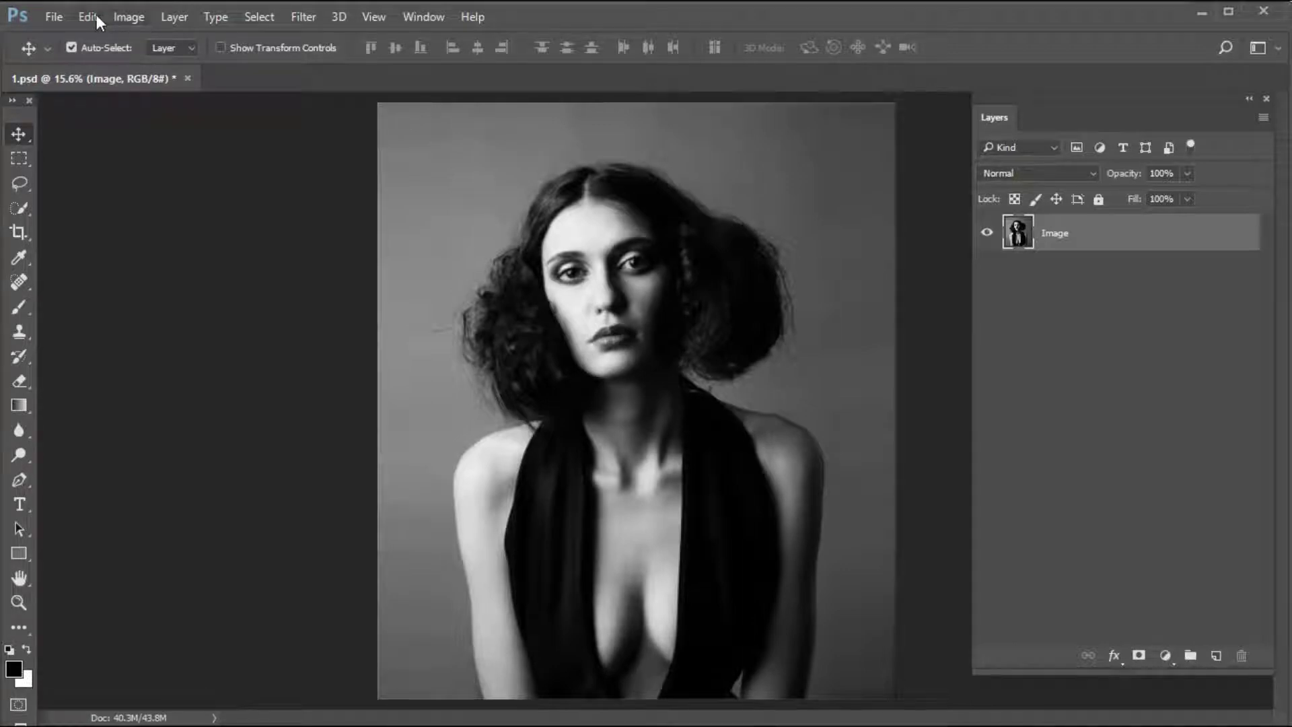
# Resize the image to 3000 px wide in Image Size, keeping proportions.
pyautogui.click(125, 19)
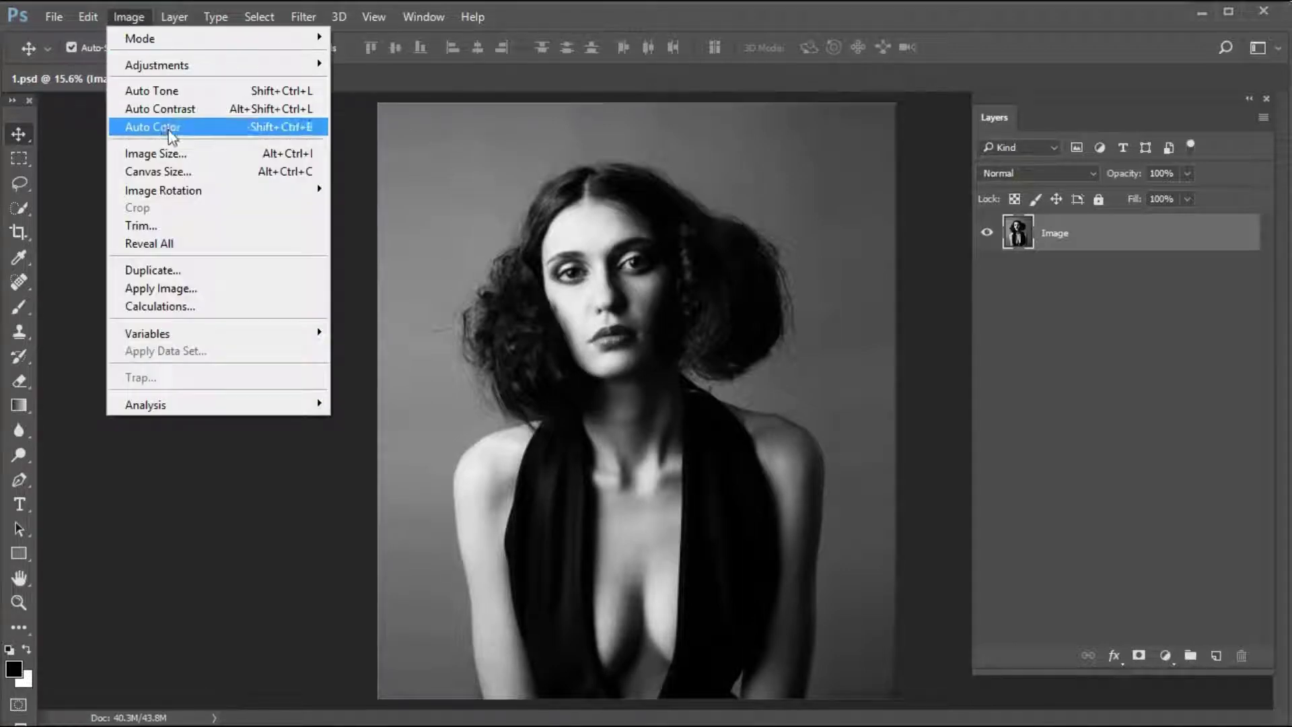
pyautogui.click(173, 152)
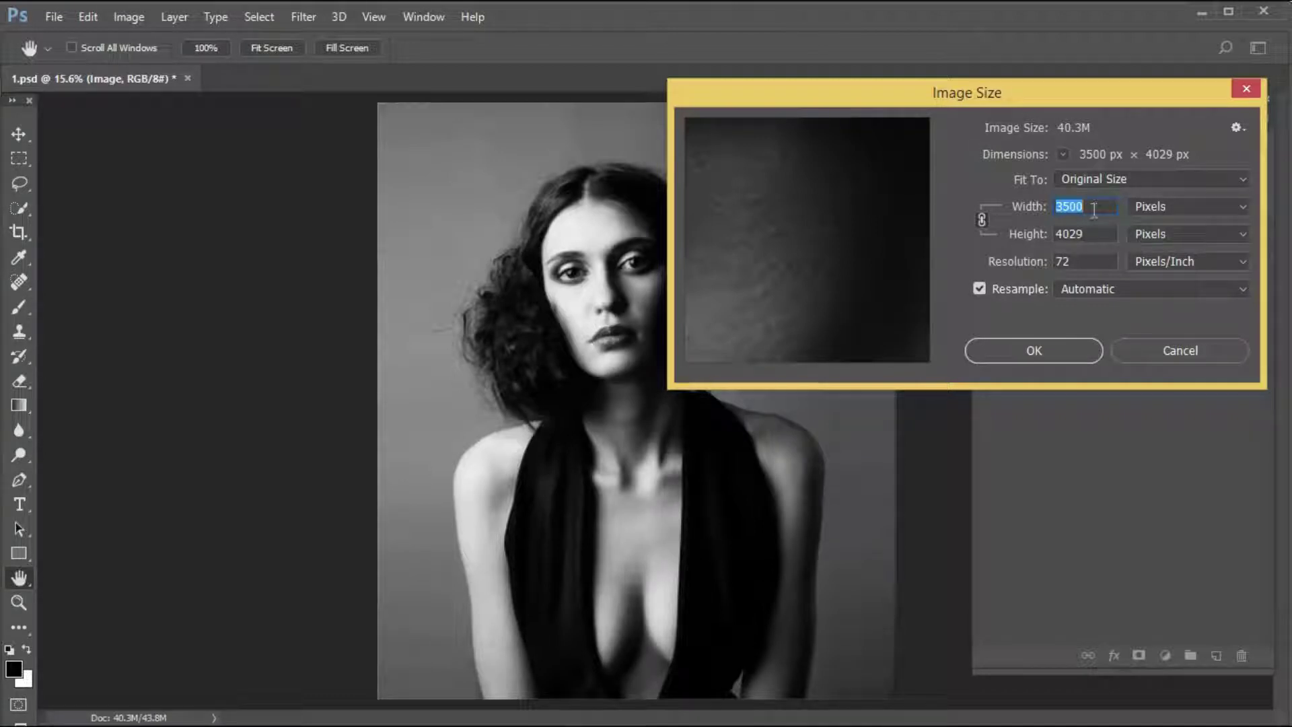
pyautogui.moveTo(1095, 206); pyautogui.dragTo(1070, 209)
pyautogui.write('000')
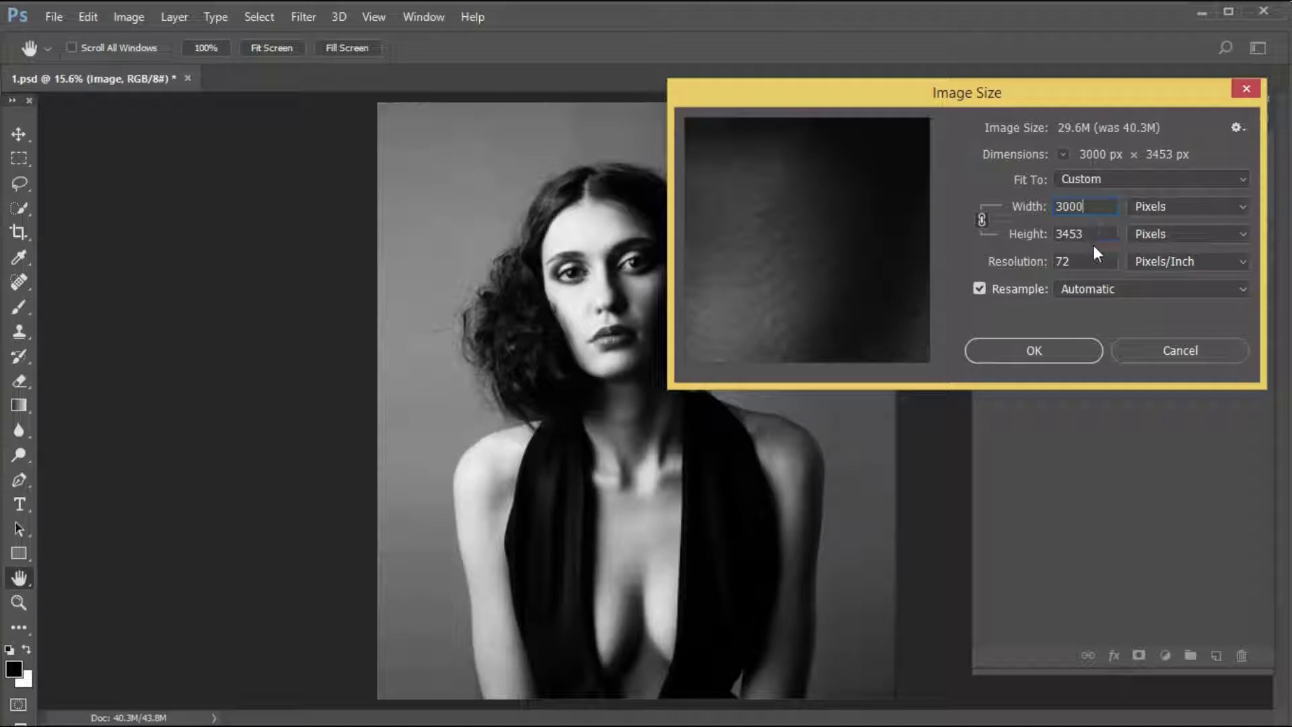
pyautogui.doubleClick(1067, 261)
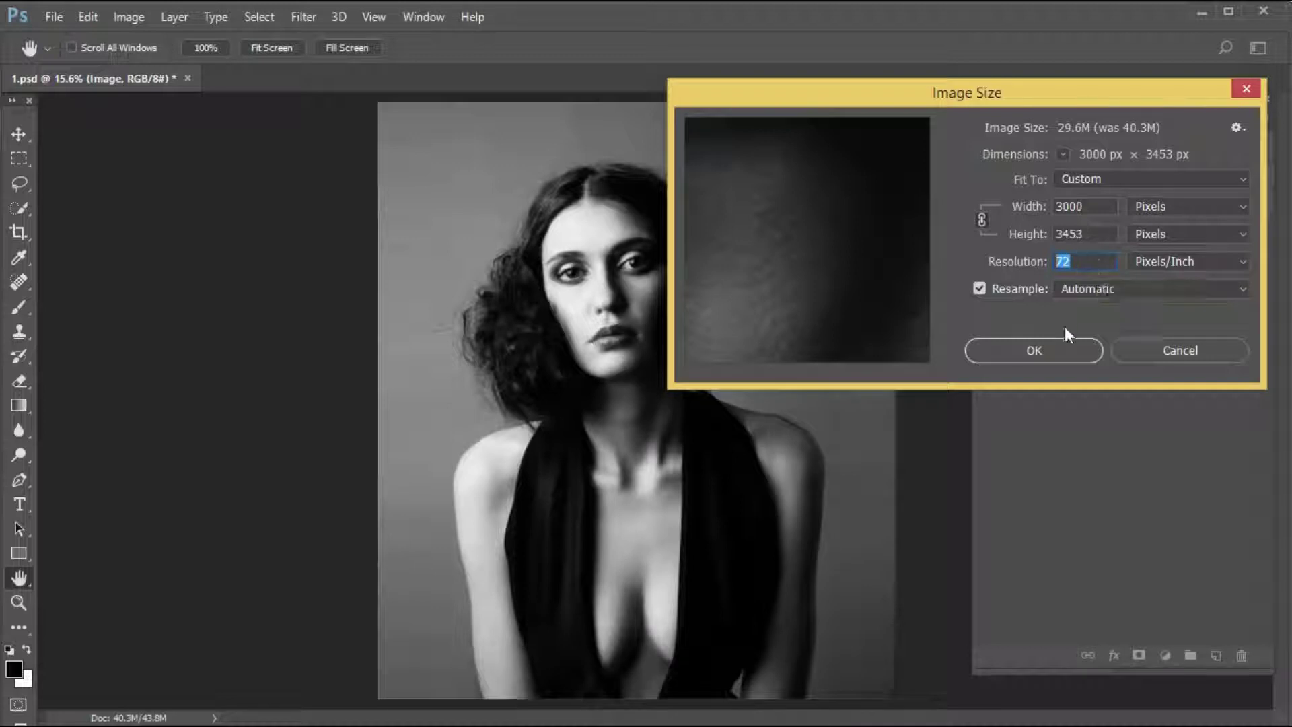
pyautogui.click(1066, 353)
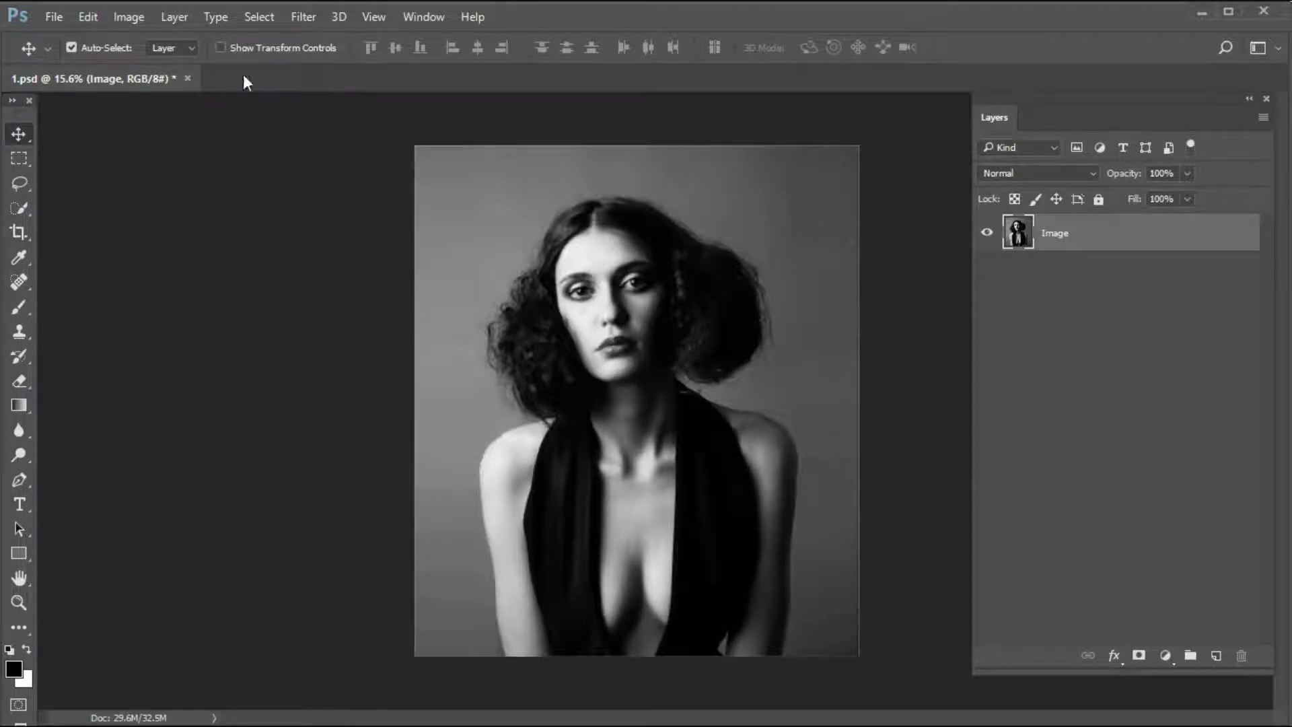
# Add a new empty layer named 'wallow brush' above Image.
pyautogui.click(167, 23)
pyautogui.moveTo(247, 30)
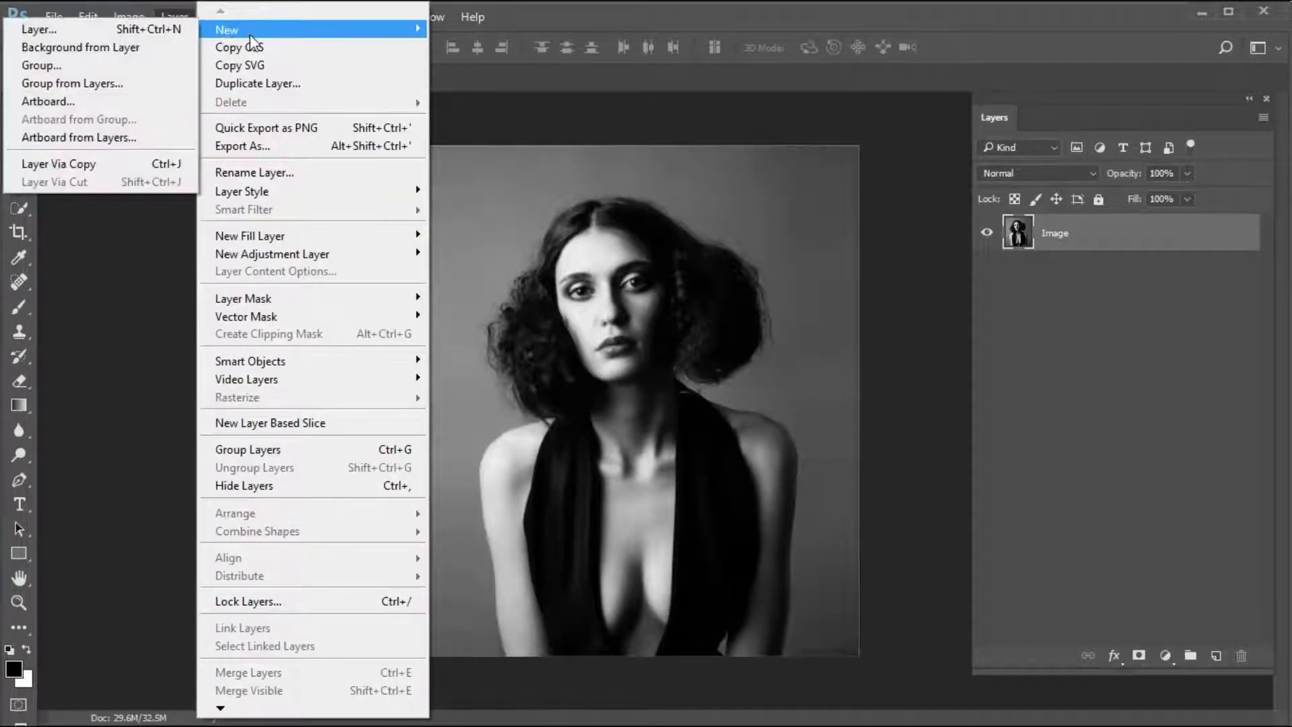
pyautogui.click(132, 29)
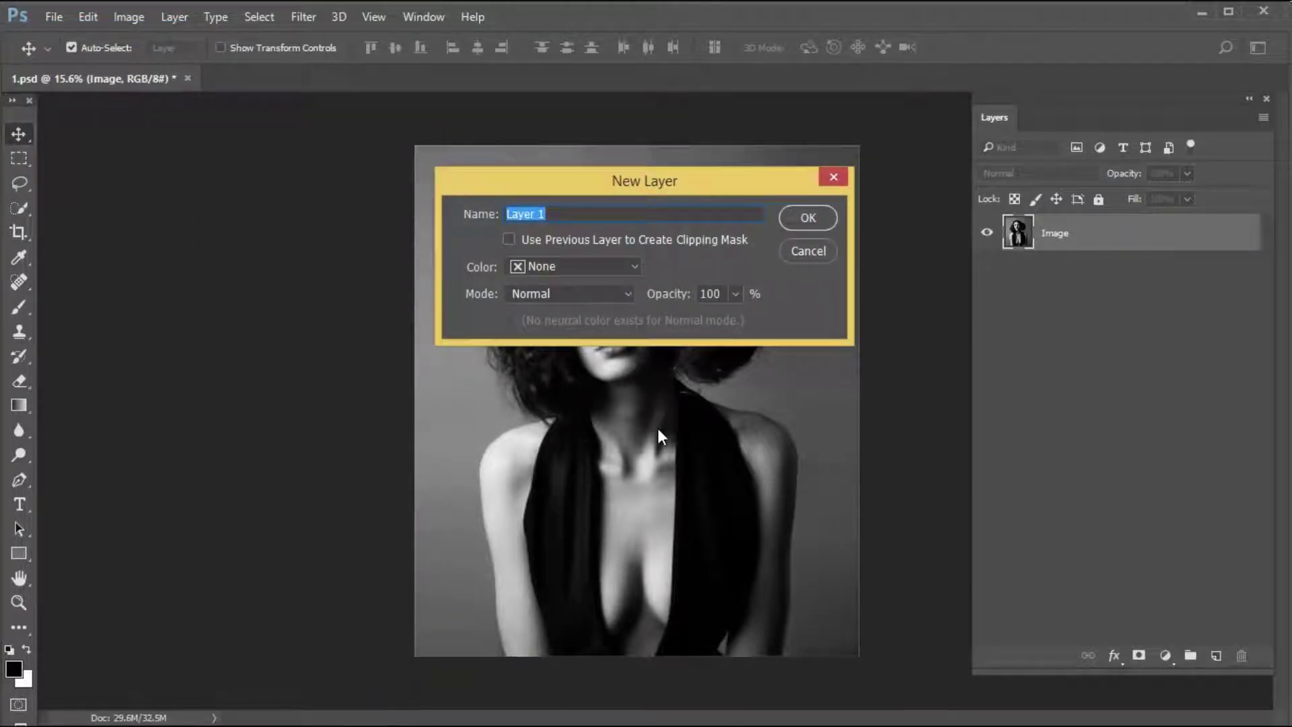
pyautogui.write('wallow brush')
pyautogui.click(786, 219)
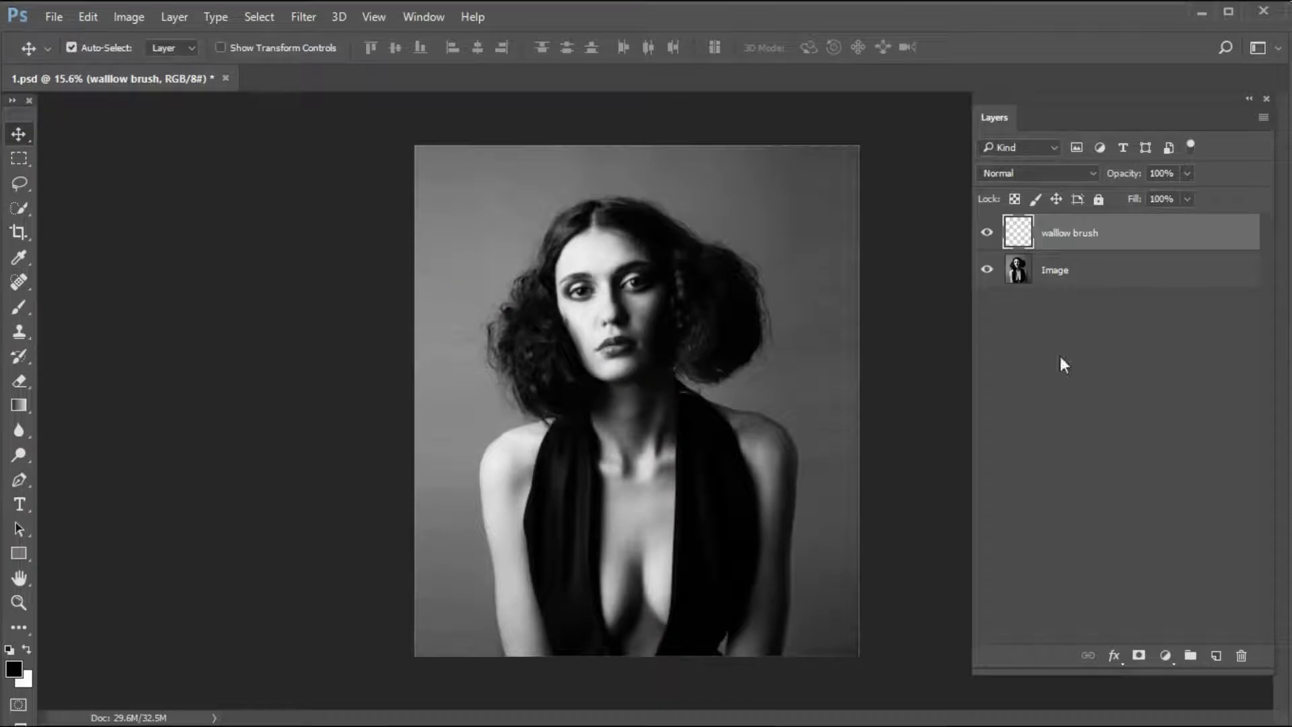
# Set the foreground colour to deep blue #1427e0 and pick the Brush tool.
pyautogui.press('i')
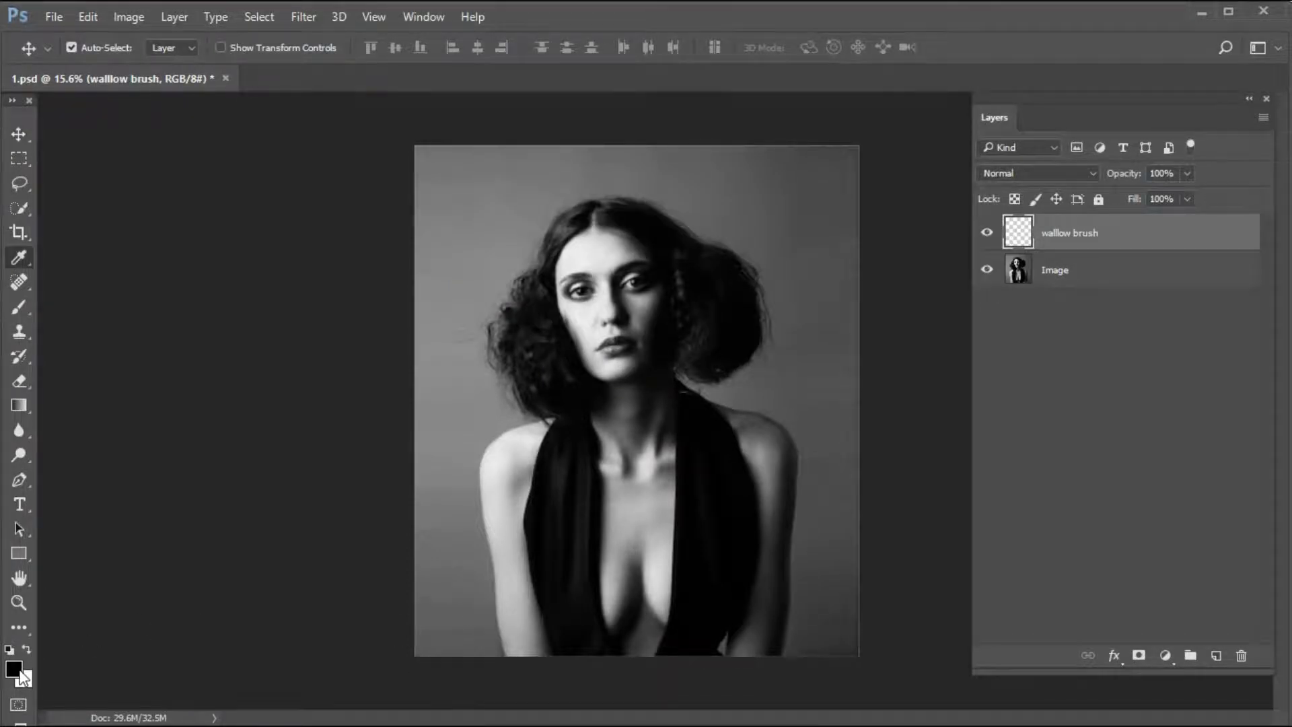
pyautogui.click(15, 669)
pyautogui.click(1058, 156)
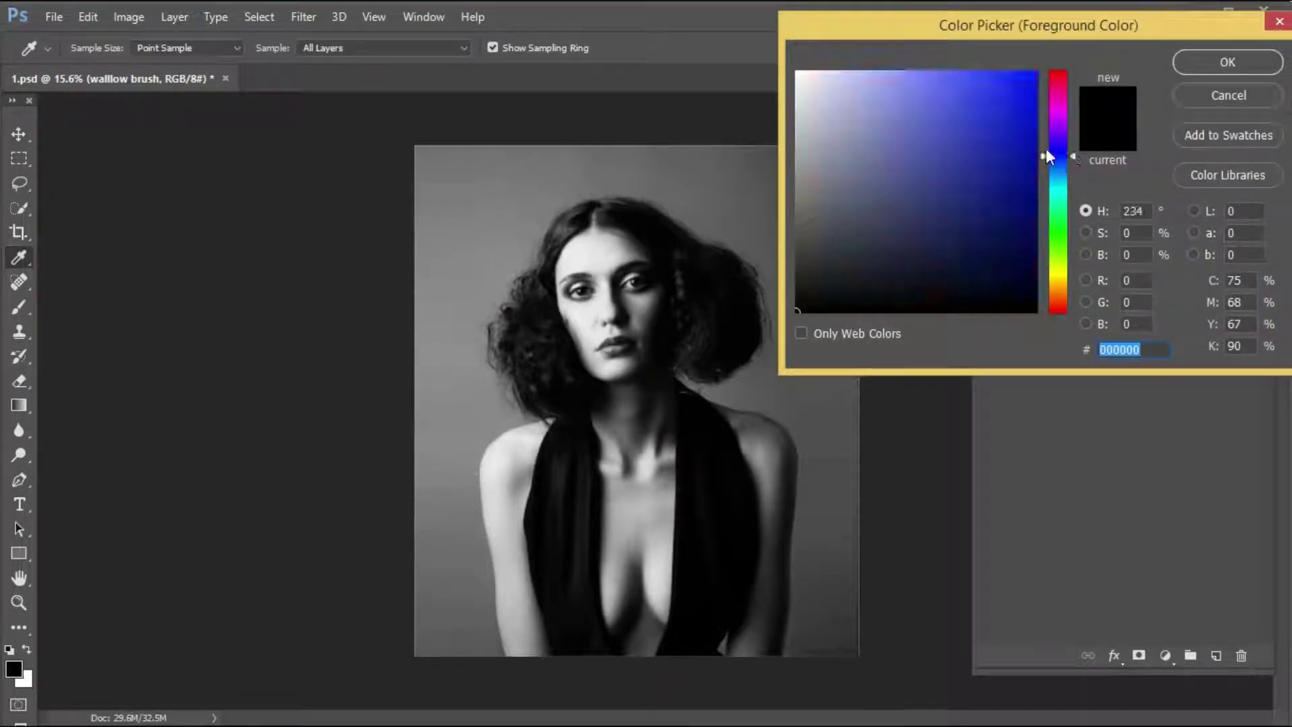
pyautogui.click(1013, 115)
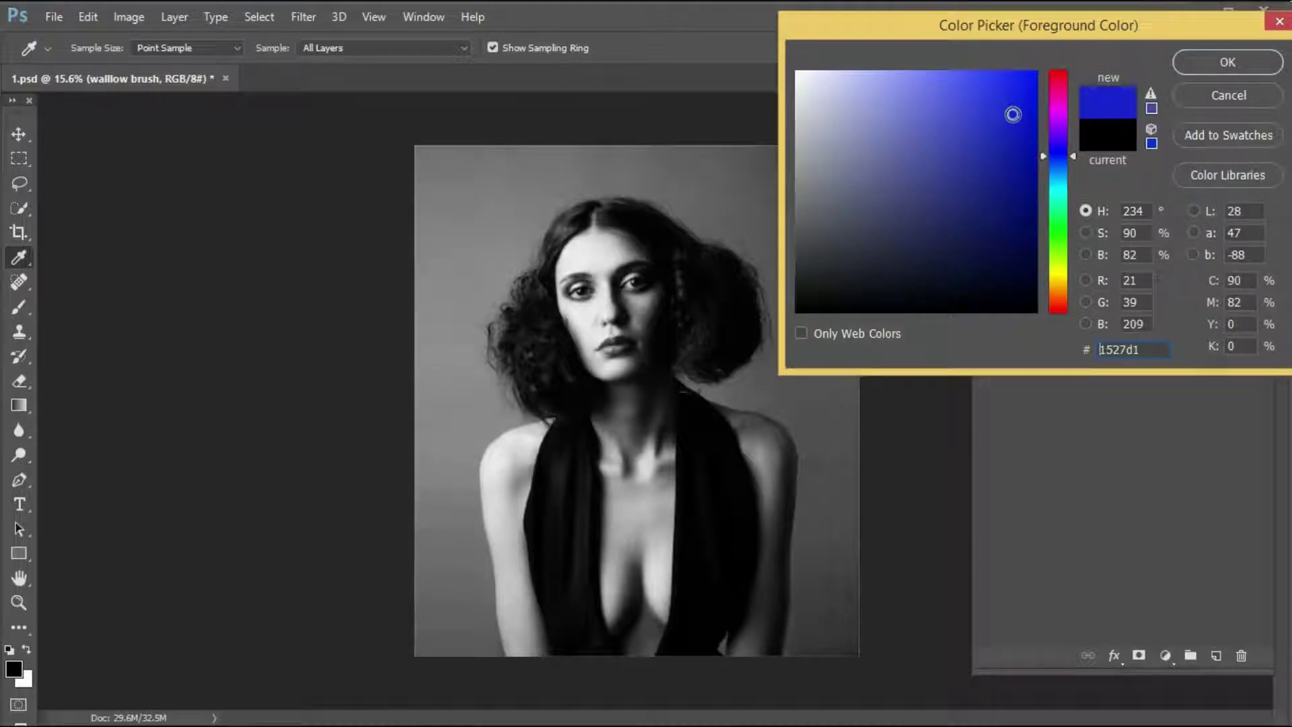
pyautogui.moveTo(1013, 111); pyautogui.dragTo(1016, 100)
pyautogui.click(1222, 67)
pyautogui.press('v')
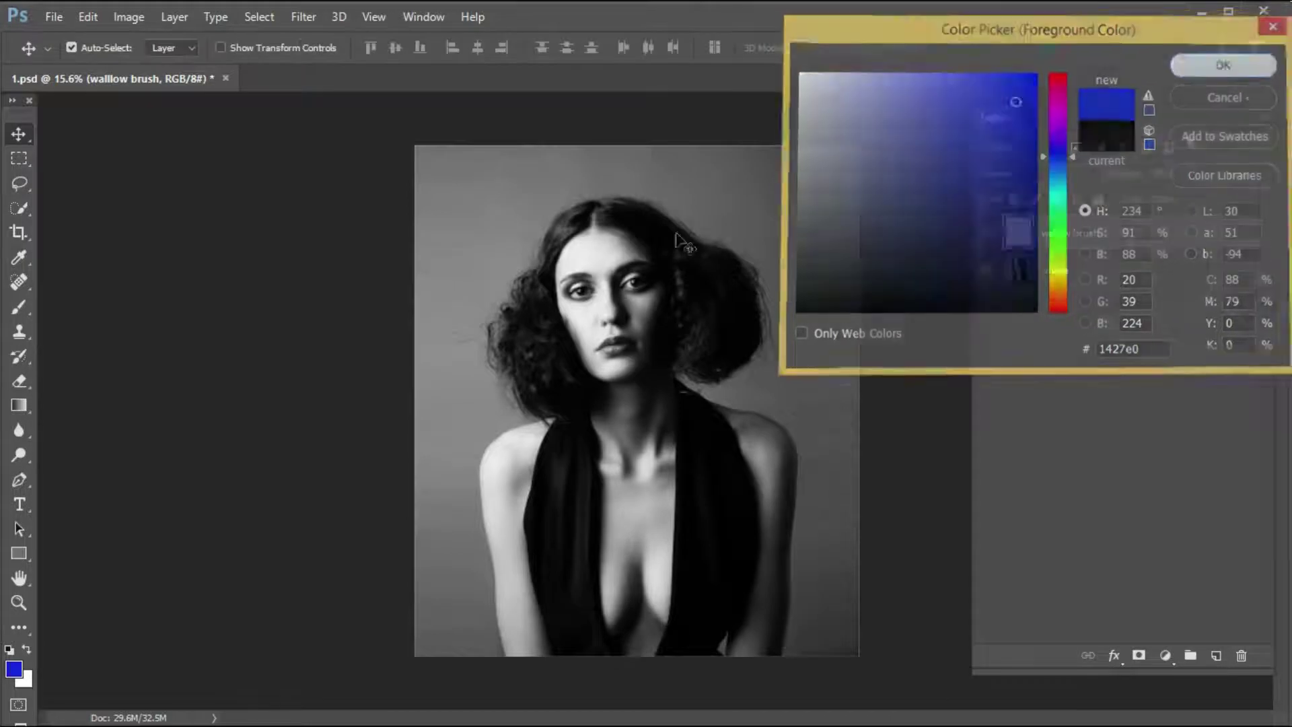
pyautogui.press('b')
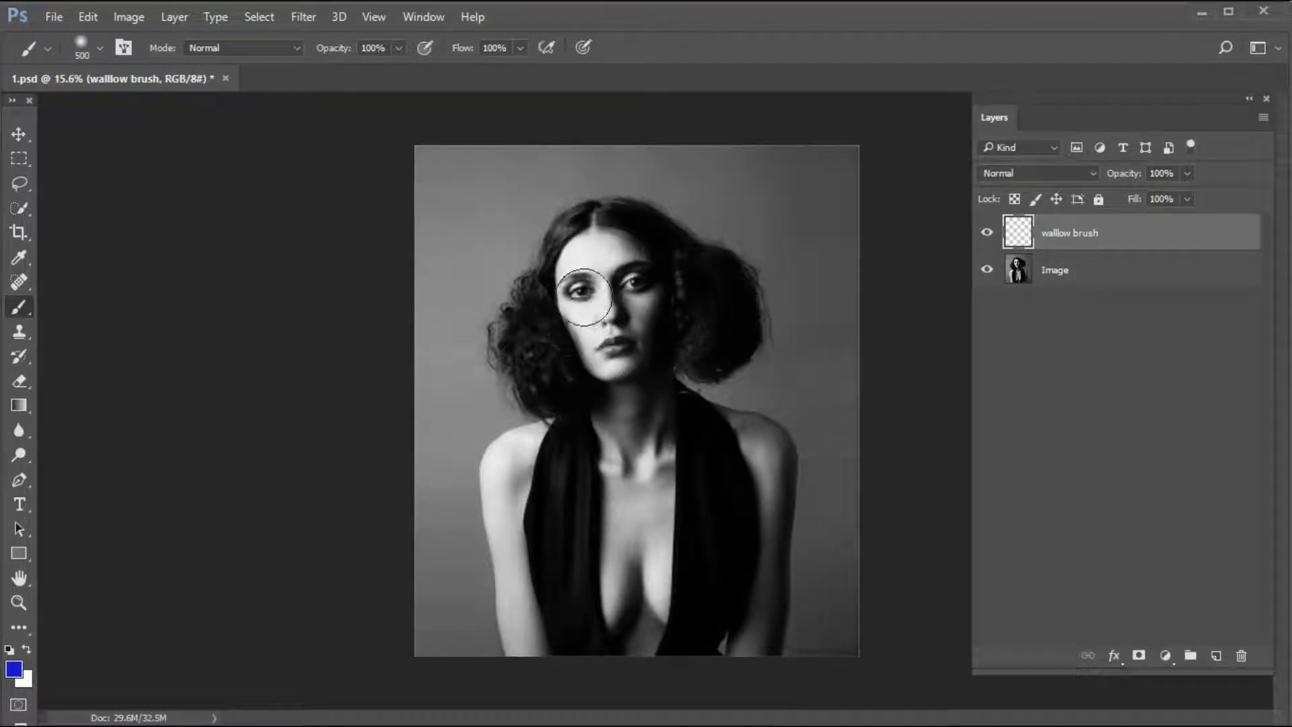
# Paint blue over the woman's face, hair and hairline, adjusting brush size.
pyautogui.moveTo(621, 342)
pyautogui.mouseDown()
pyautogui.moveTo(583, 289)
pyautogui.moveTo(614, 338)
pyautogui.moveTo(600, 341)
pyautogui.moveTo(589, 235)
pyautogui.mouseUp()
pyautogui.moveTo(666, 278)
pyautogui.mouseDown()
pyautogui.moveTo(690, 296)
pyautogui.moveTo(654, 267)
pyautogui.moveTo(715, 313)
pyautogui.moveTo(655, 354)
pyautogui.moveTo(718, 322)
pyautogui.moveTo(681, 272)
pyautogui.moveTo(634, 245)
pyautogui.moveTo(590, 258)
pyautogui.moveTo(555, 383)
pyautogui.moveTo(561, 358)
pyautogui.moveTo(602, 365)
pyautogui.mouseUp()
pyautogui.press('[')
pyautogui.press('[')
pyautogui.press('[')
pyautogui.moveTo(580, 308)
pyautogui.mouseDown()
pyautogui.moveTo(559, 272)
pyautogui.moveTo(569, 235)
pyautogui.moveTo(604, 218)
pyautogui.moveTo(708, 260)
pyautogui.moveTo(741, 312)
pyautogui.moveTo(677, 305)
pyautogui.mouseUp()
pyautogui.press(']')
pyautogui.moveTo(516, 346)
pyautogui.mouseDown()
pyautogui.moveTo(537, 312)
pyautogui.moveTo(552, 316)
pyautogui.moveTo(618, 384)
pyautogui.moveTo(576, 422)
pyautogui.moveTo(532, 388)
pyautogui.moveTo(634, 387)
pyautogui.moveTo(687, 426)
pyautogui.moveTo(743, 431)
pyautogui.moveTo(639, 409)
pyautogui.moveTo(538, 428)
pyautogui.moveTo(572, 450)
pyautogui.mouseUp()
pyautogui.press('[')
pyautogui.press('[')
# Paint blue over the chin, both shoulders and the upper and lower chest with a larger brush.
pyautogui.press('[')
pyautogui.press('[')
pyautogui.press('[')
pyautogui.press('[')
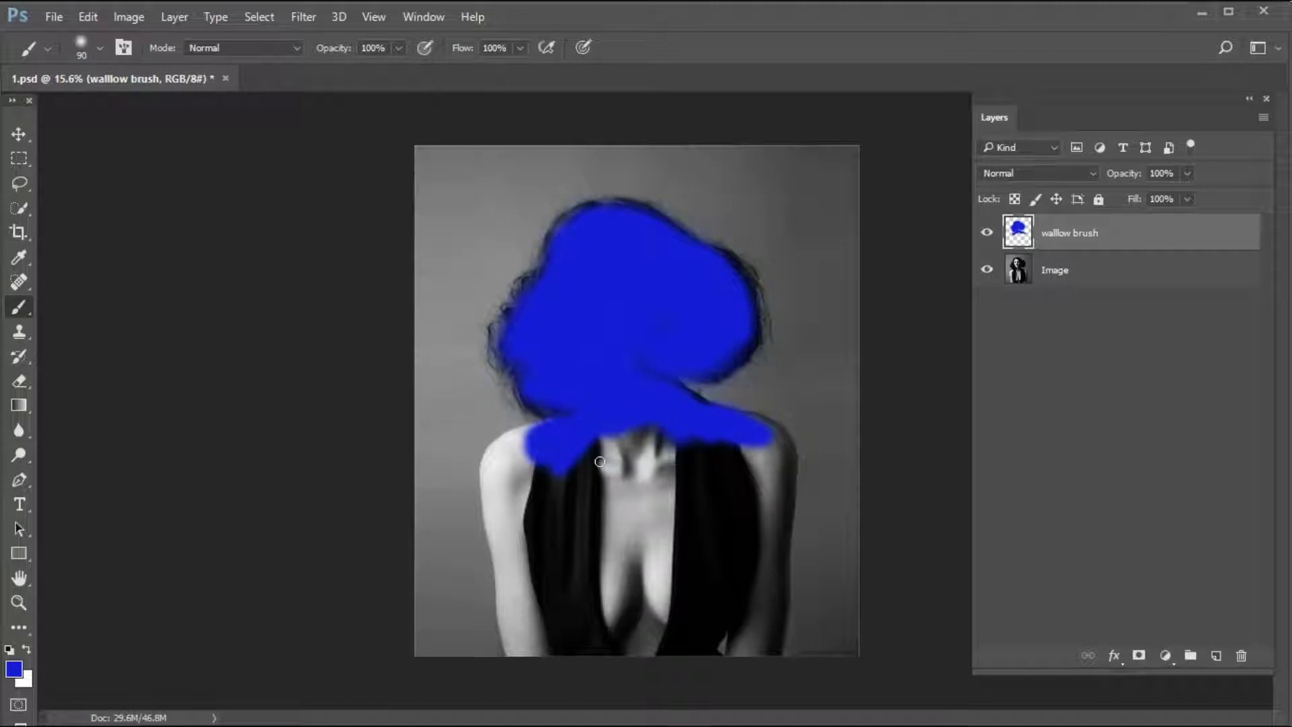
pyautogui.press(']')
pyautogui.press(']')
pyautogui.press(']')
pyautogui.press(']')
pyautogui.press(']')
pyautogui.press(']')
pyautogui.press(']')
pyautogui.press(']')
pyautogui.moveTo(635, 433)
pyautogui.mouseDown()
pyautogui.moveTo(553, 482)
pyautogui.moveTo(541, 448)
pyautogui.moveTo(549, 492)
pyautogui.moveTo(650, 453)
pyautogui.moveTo(641, 500)
pyautogui.mouseUp()
pyautogui.press(']')
pyautogui.press(']')
pyautogui.press(']')
pyautogui.moveTo(635, 456)
pyautogui.mouseDown()
pyautogui.moveTo(715, 479)
pyautogui.moveTo(657, 494)
pyautogui.moveTo(659, 518)
pyautogui.moveTo(600, 402)
pyautogui.moveTo(569, 381)
pyautogui.moveTo(554, 402)
pyautogui.moveTo(533, 389)
pyautogui.moveTo(515, 328)
pyautogui.moveTo(533, 293)
pyautogui.moveTo(558, 287)
pyautogui.moveTo(575, 237)
pyautogui.moveTo(600, 220)
pyautogui.moveTo(656, 226)
pyautogui.moveTo(740, 295)
pyautogui.moveTo(751, 318)
pyautogui.moveTo(685, 368)
pyautogui.mouseUp()
pyautogui.press('[')
pyautogui.press('[')
pyautogui.press('[')
pyautogui.press('[')
pyautogui.press('[')
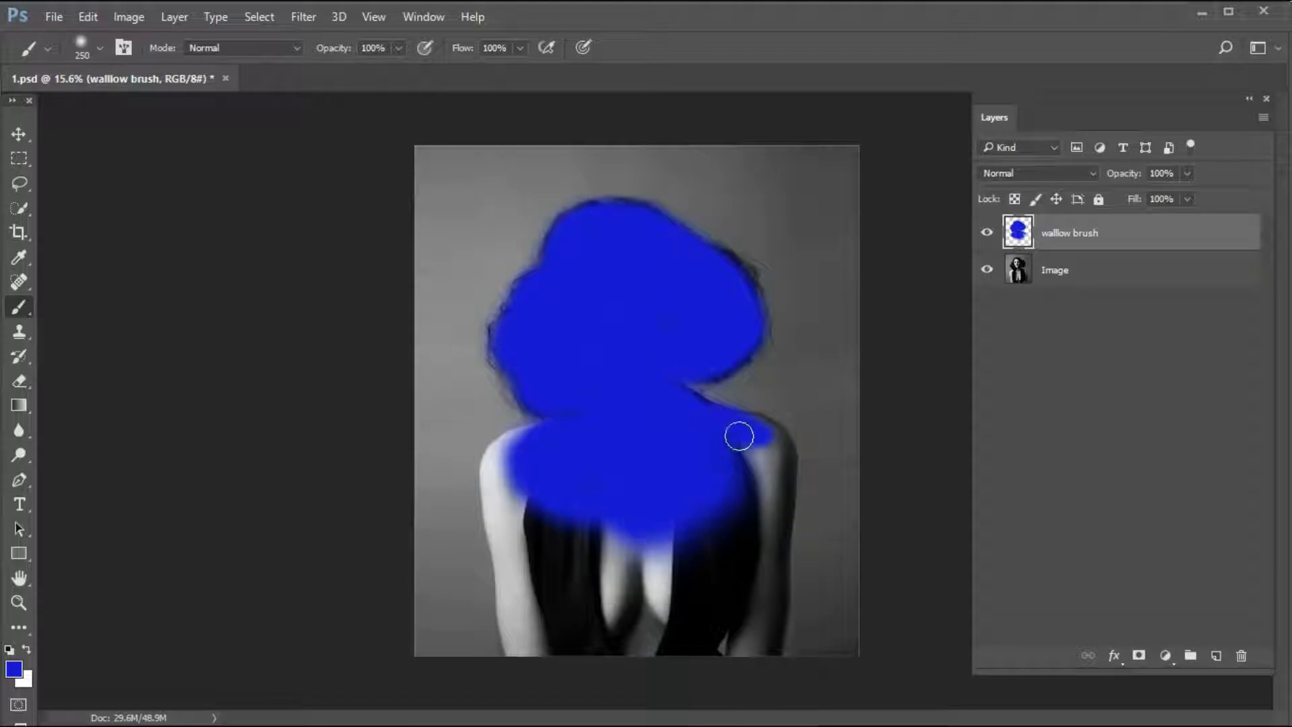
pyautogui.press(']')
pyautogui.moveTo(746, 469)
pyautogui.mouseDown()
pyautogui.moveTo(756, 447)
pyautogui.moveTo(574, 444)
pyautogui.moveTo(502, 467)
pyautogui.mouseUp()
pyautogui.press(']')
pyautogui.press(']')
pyautogui.press(']')
pyautogui.press(']')
pyautogui.press(']')
pyautogui.press(']')
pyautogui.press(']')
pyautogui.moveTo(559, 498); pyautogui.dragTo(666, 525)
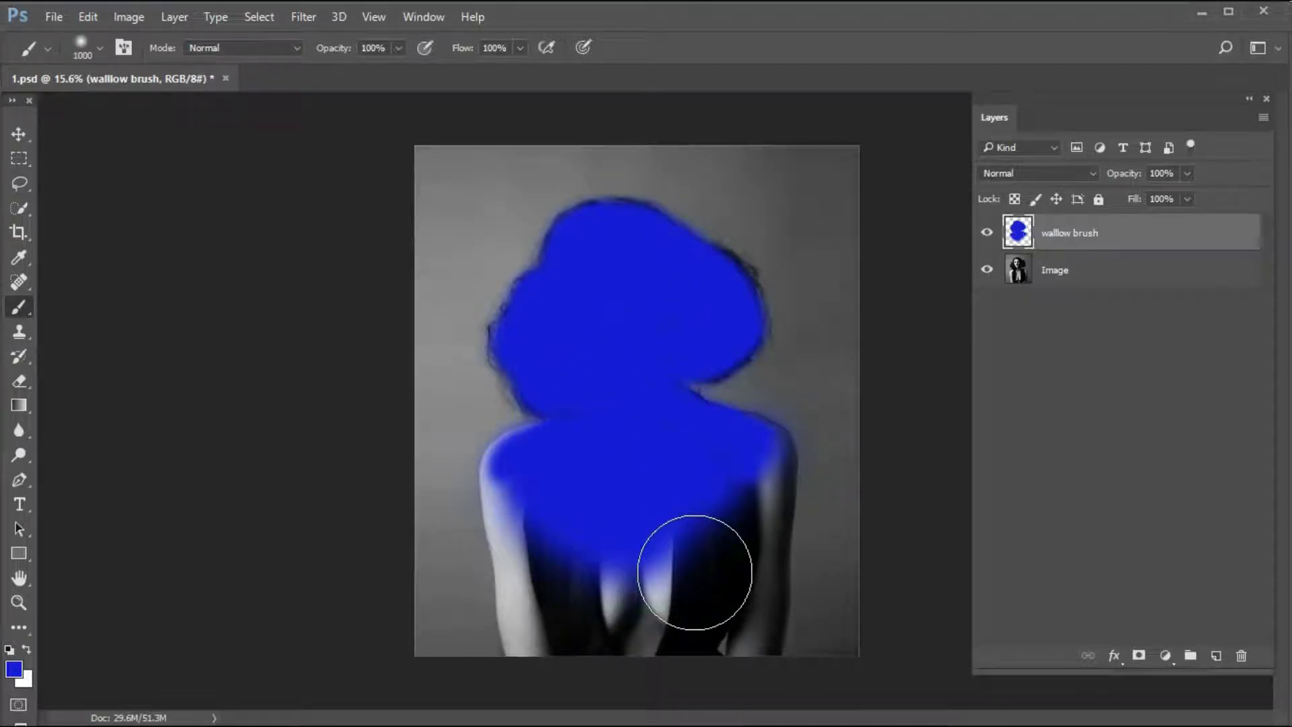
pyautogui.moveTo(686, 568); pyautogui.dragTo(664, 534)
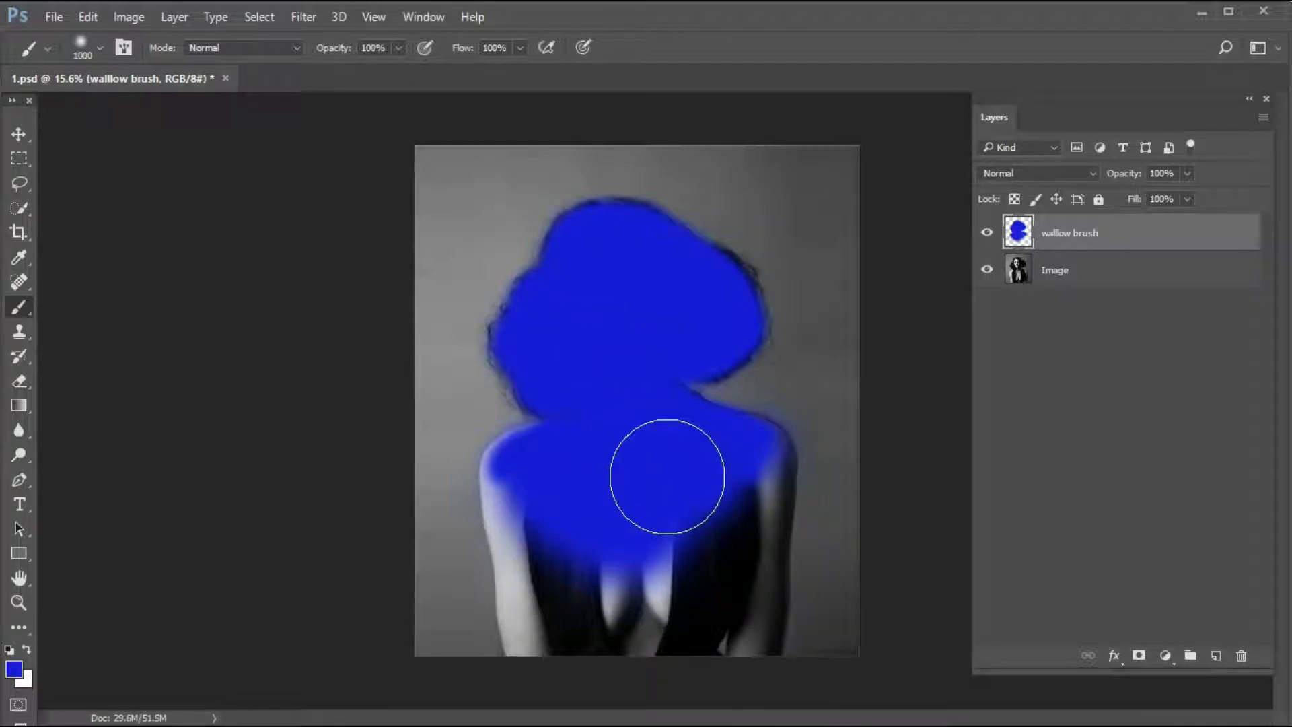
pyautogui.press('v')
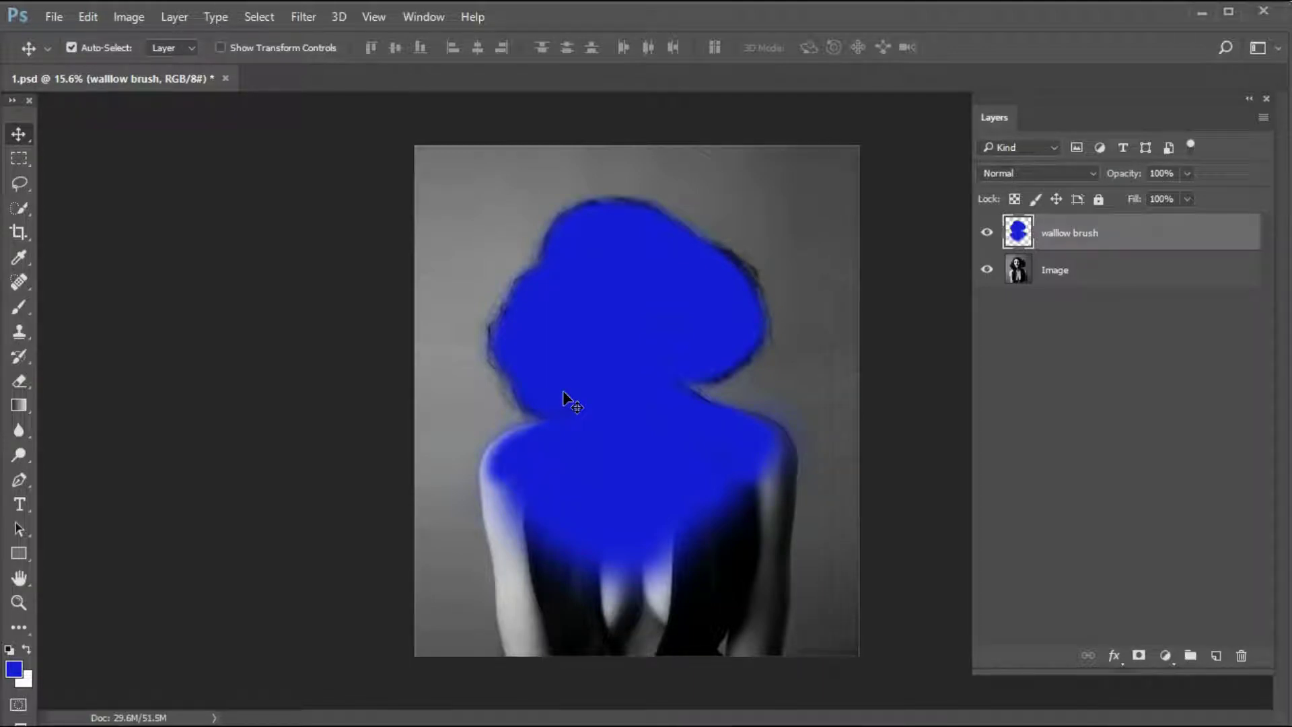
# Open Edit > Presets > Preset Manager with Brushes as the preset type.
pyautogui.click(88, 17)
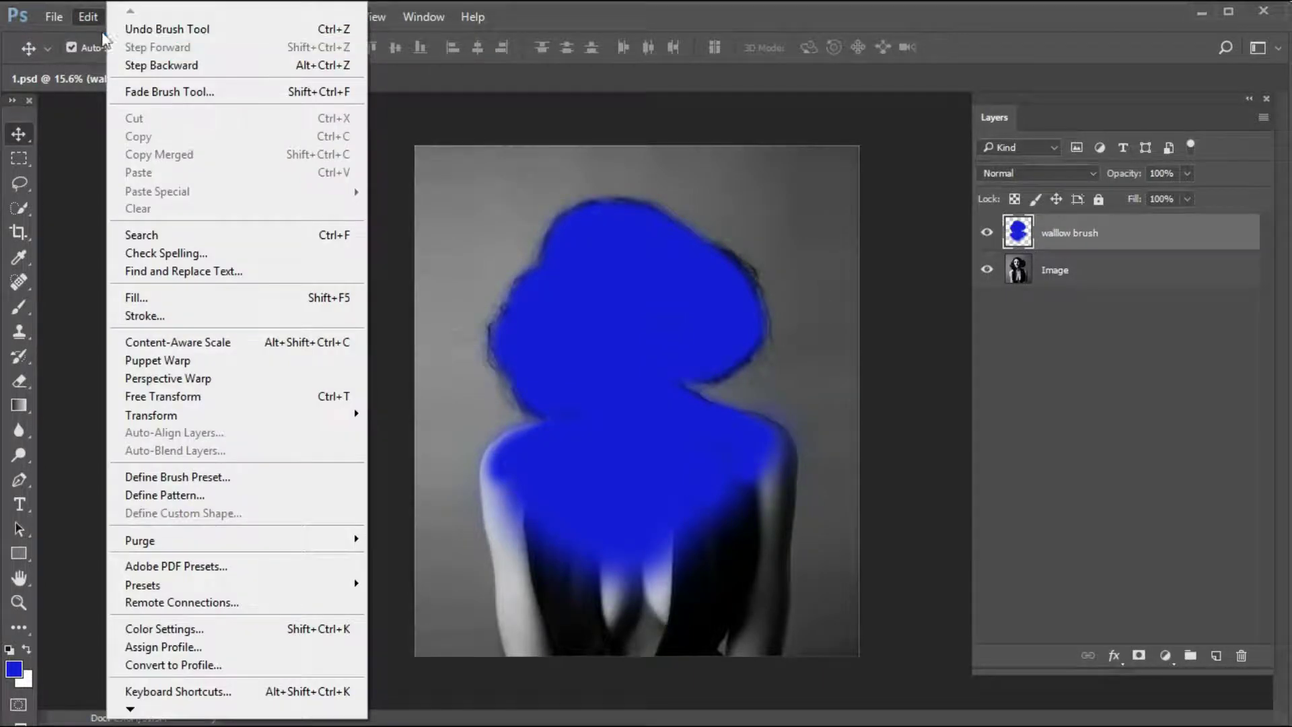
pyautogui.moveTo(202, 586)
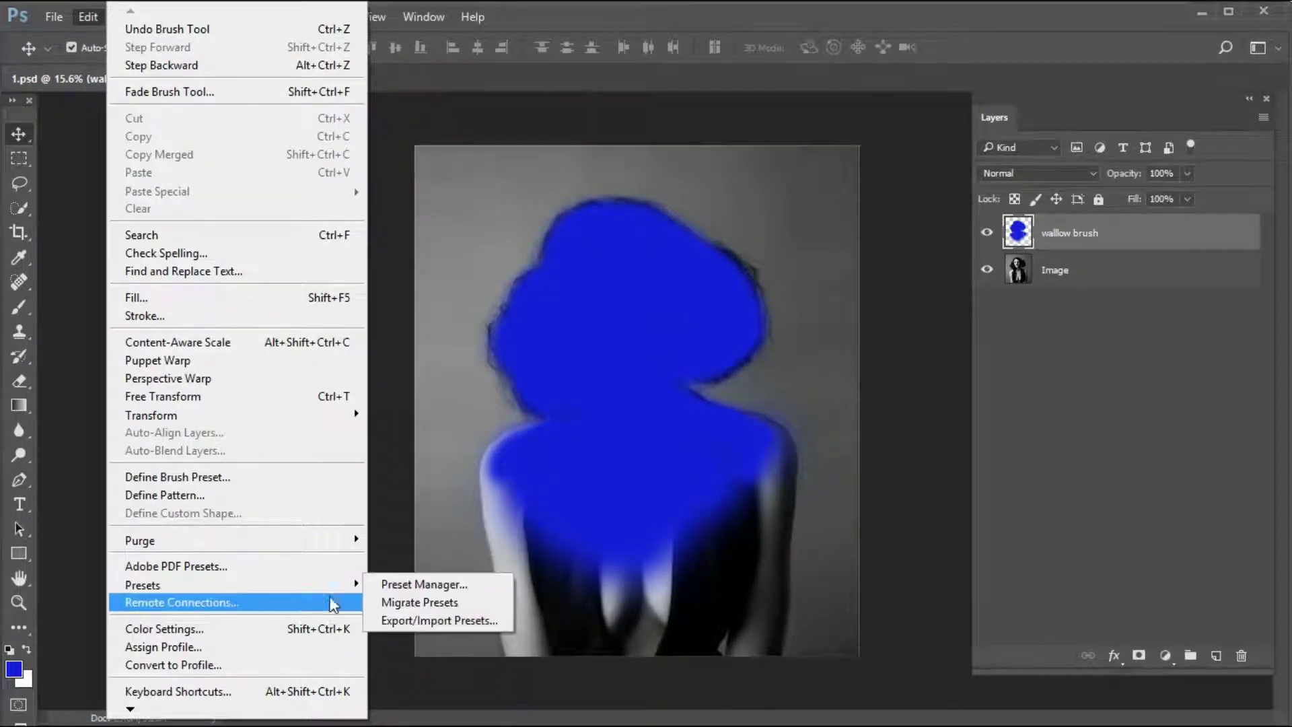
pyautogui.click(396, 586)
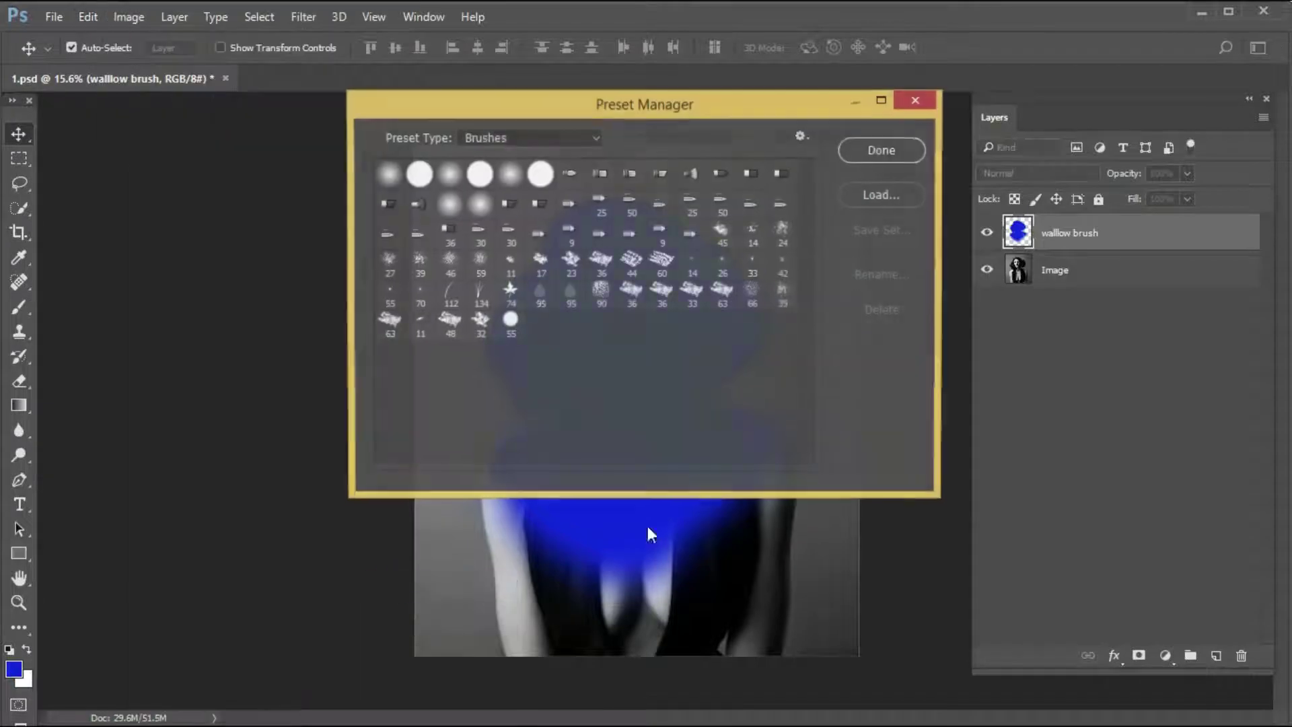
pyautogui.click(599, 138)
pyautogui.click(543, 162)
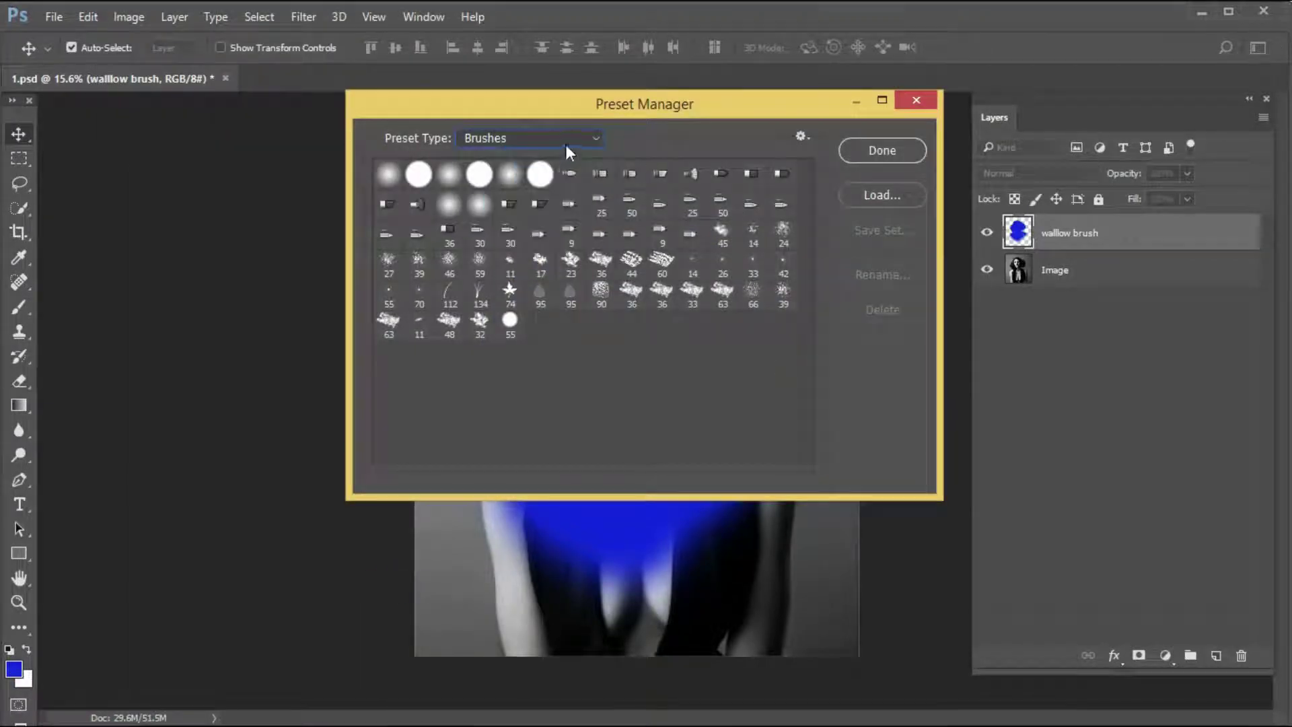
pyautogui.click(592, 144)
pyautogui.click(559, 161)
# Load AI Brushes from the Artificial Intelligence folder into the brush presets.
pyautogui.click(903, 196)
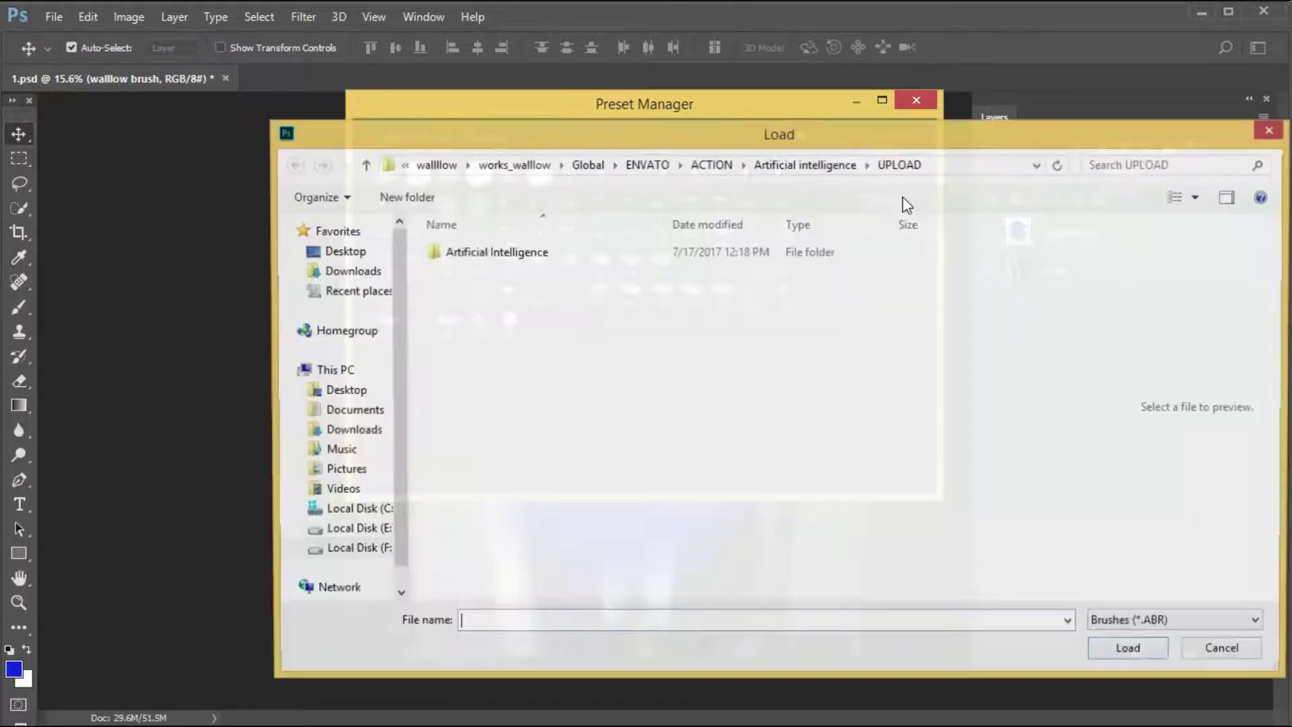
pyautogui.click(534, 258)
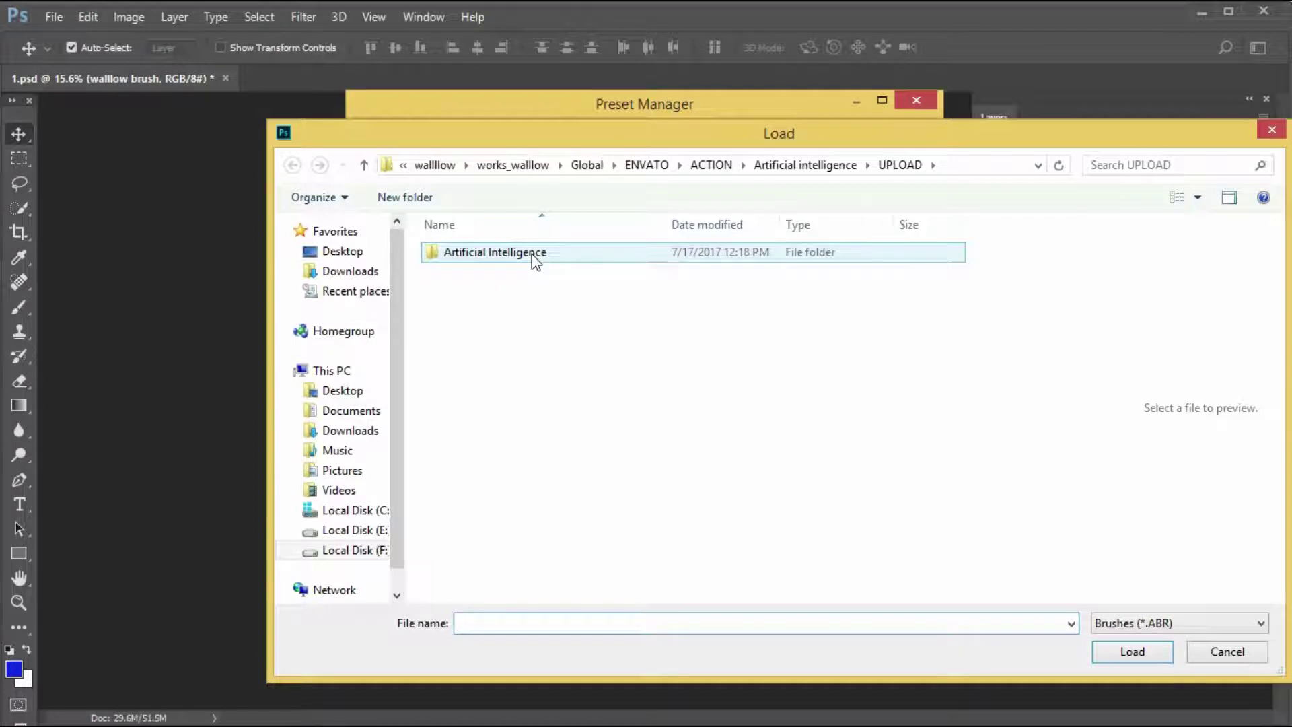
pyautogui.doubleClick(534, 258)
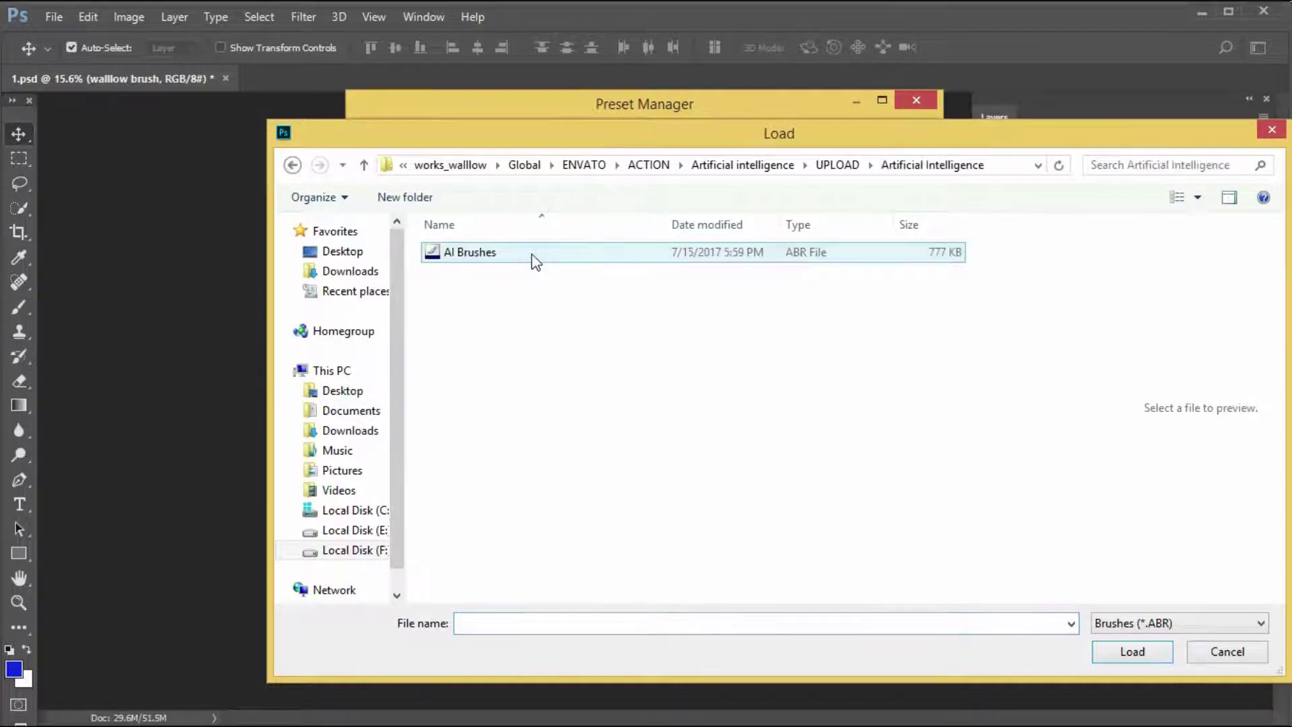
pyautogui.click(487, 260)
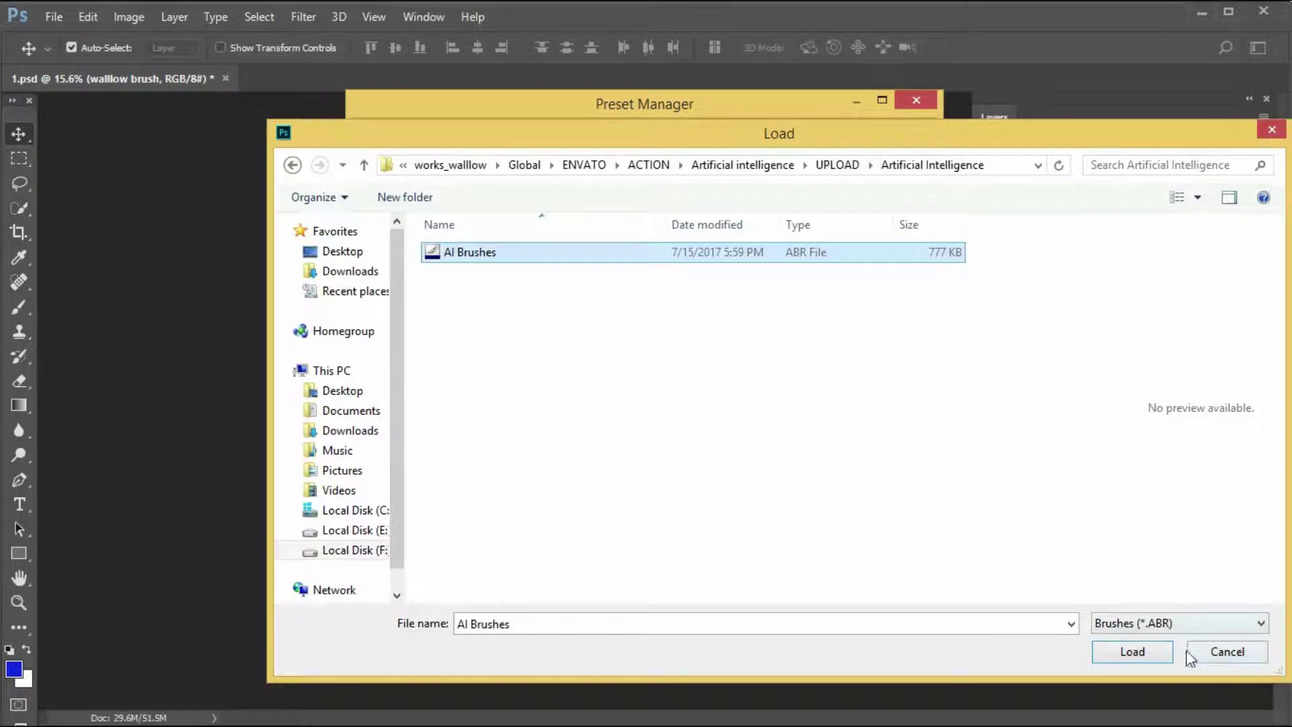
pyautogui.click(1148, 653)
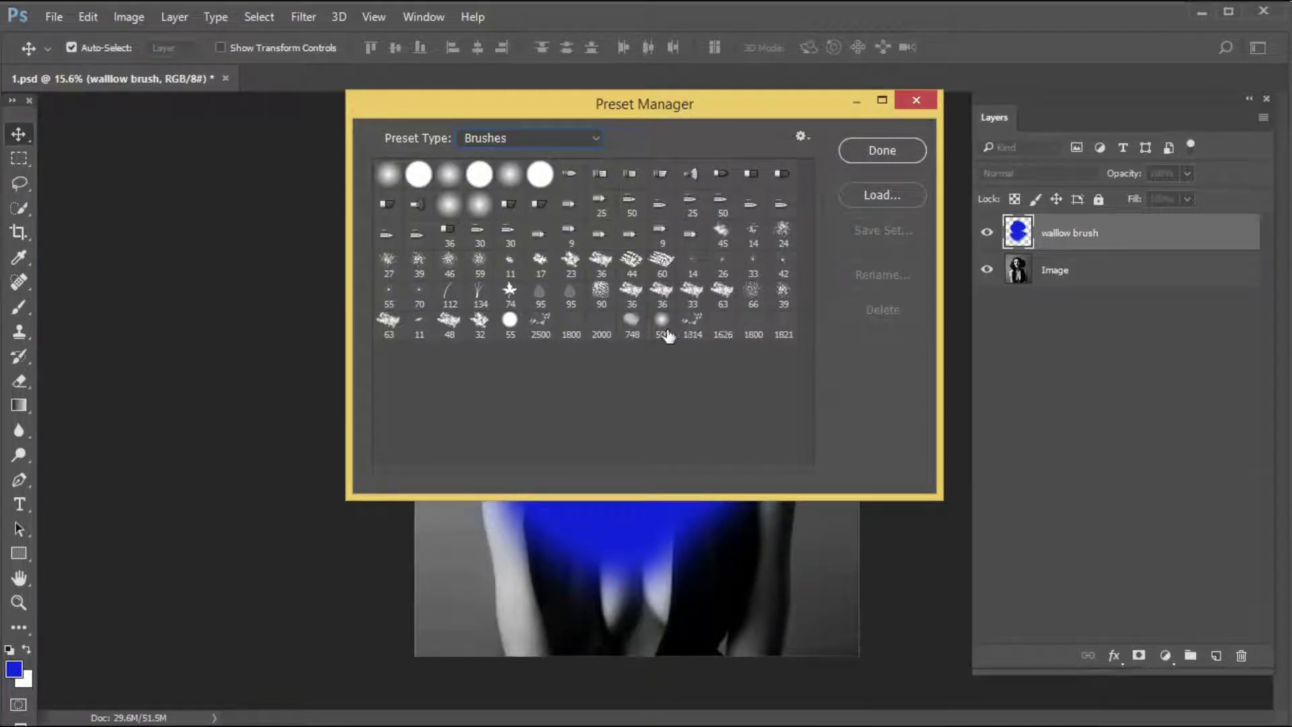
pyautogui.click(507, 140)
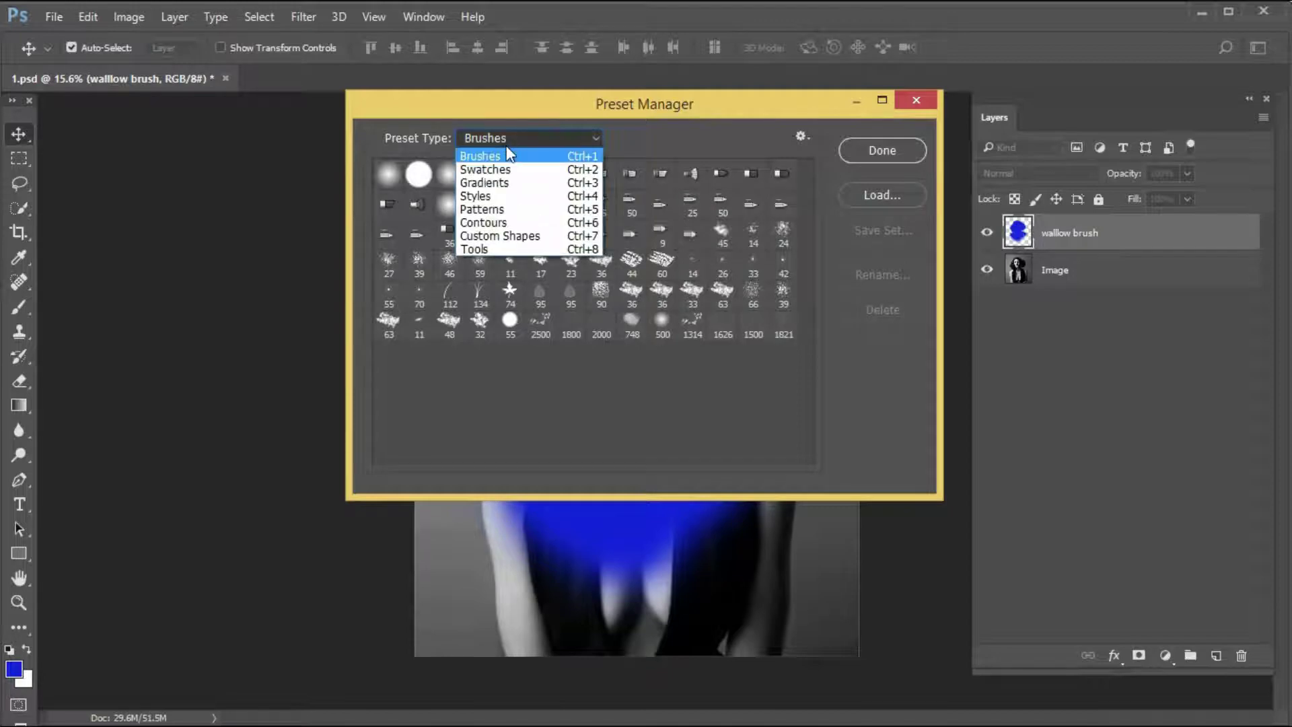
# Load AI Patterns from the Artificial Intelligence folder as pattern presets, then close Preset Manager.
pyautogui.click(505, 210)
pyautogui.click(877, 200)
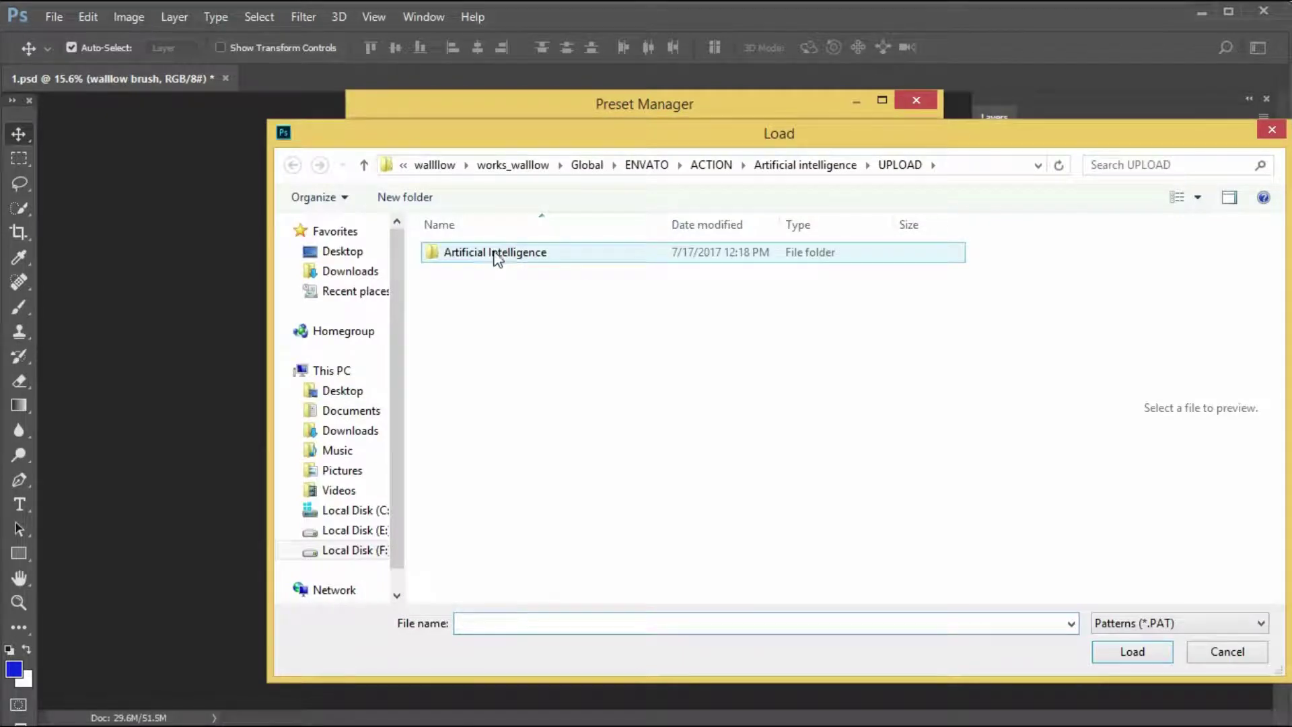
pyautogui.doubleClick(530, 251)
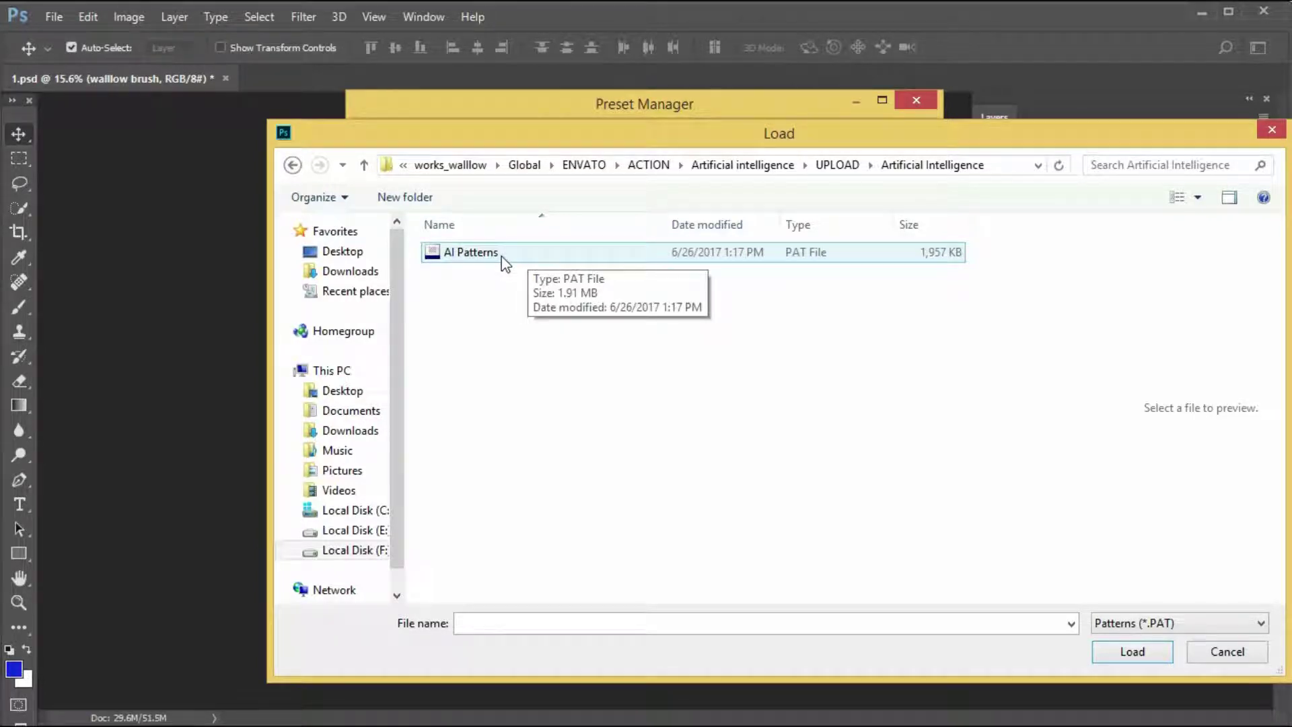
pyautogui.click(482, 260)
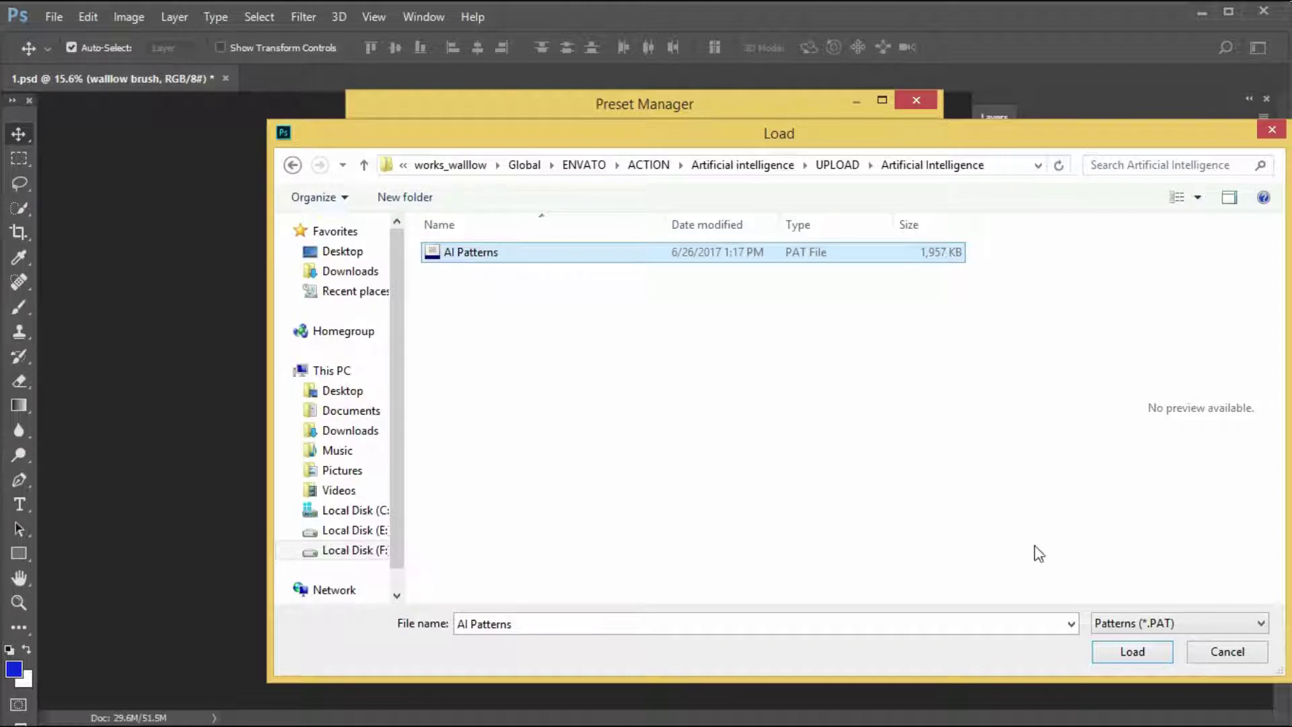
pyautogui.click(1141, 654)
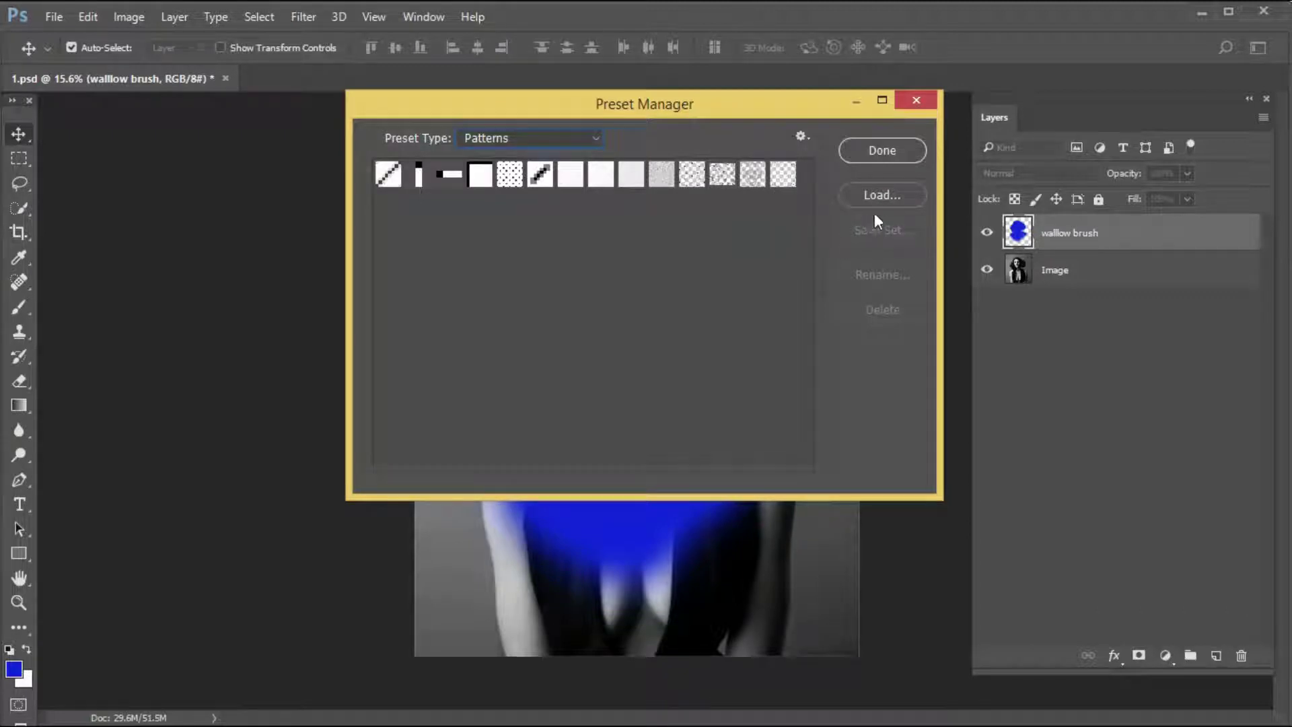
pyautogui.click(895, 150)
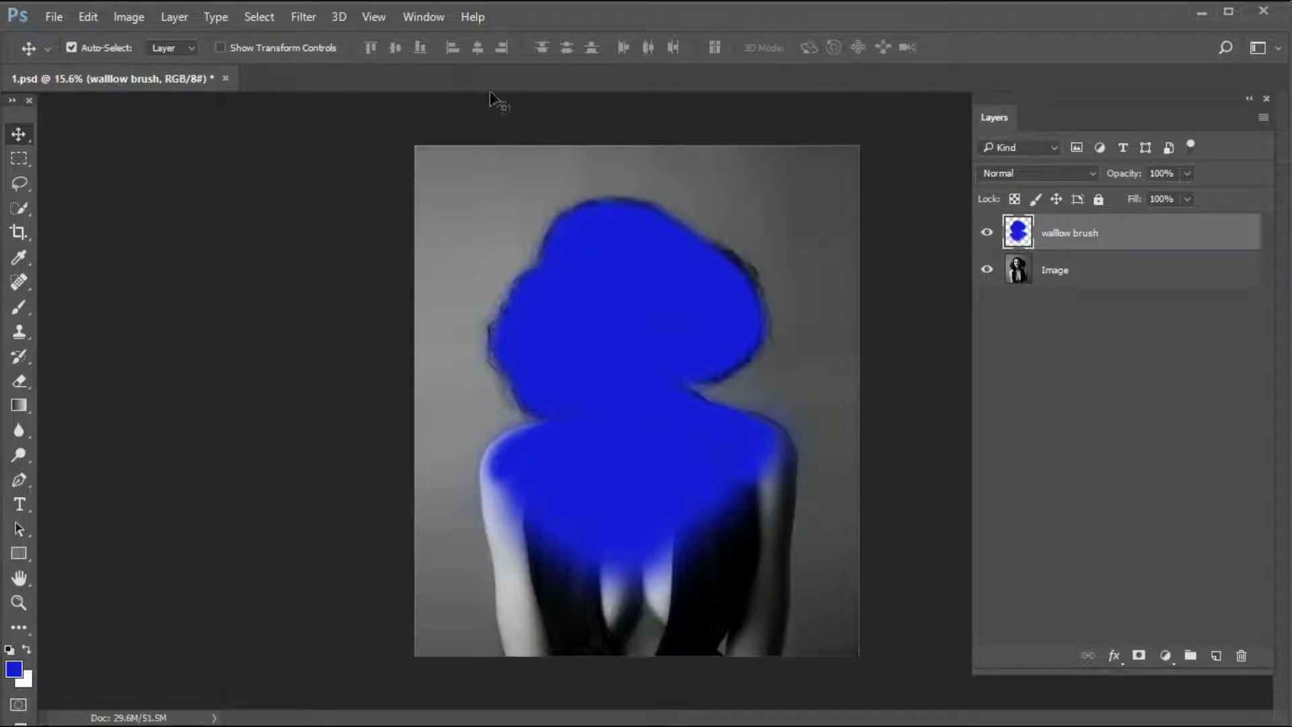
# Load the AI - Photoshop Action file from the Artificial Intelligence folder into the Actions panel.
pyautogui.click(422, 18)
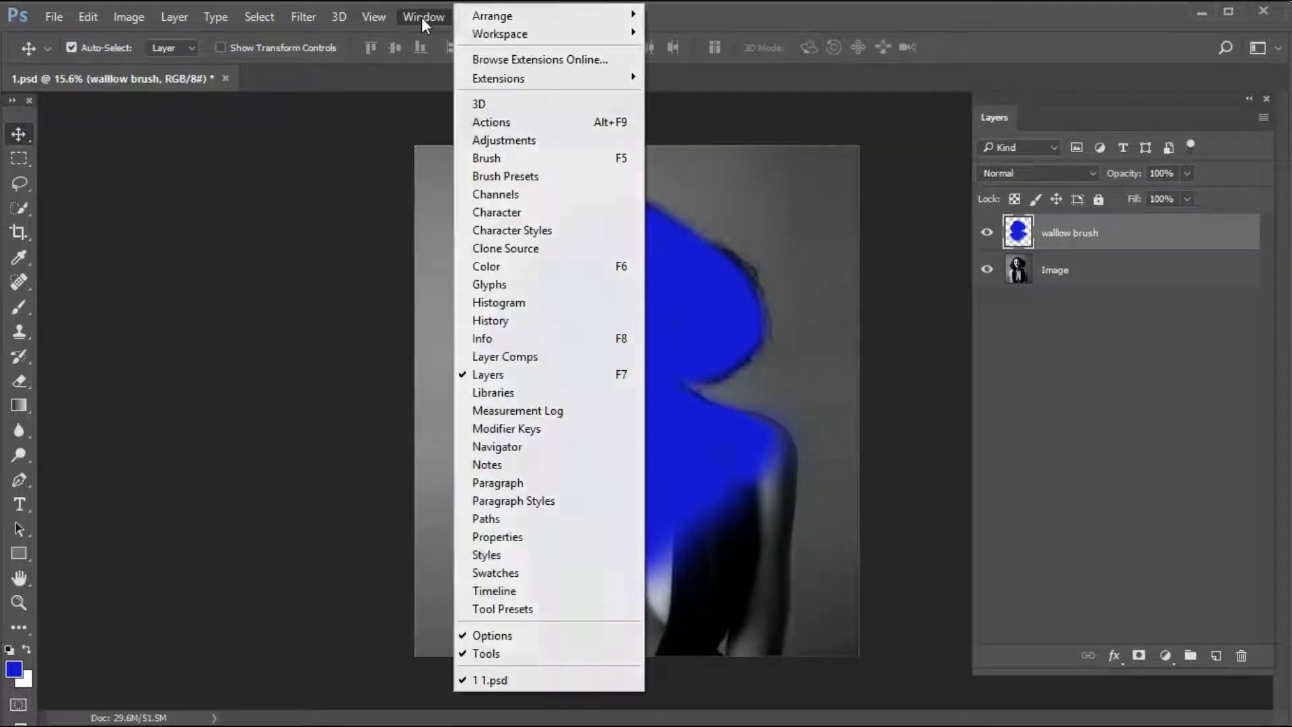
pyautogui.click(519, 122)
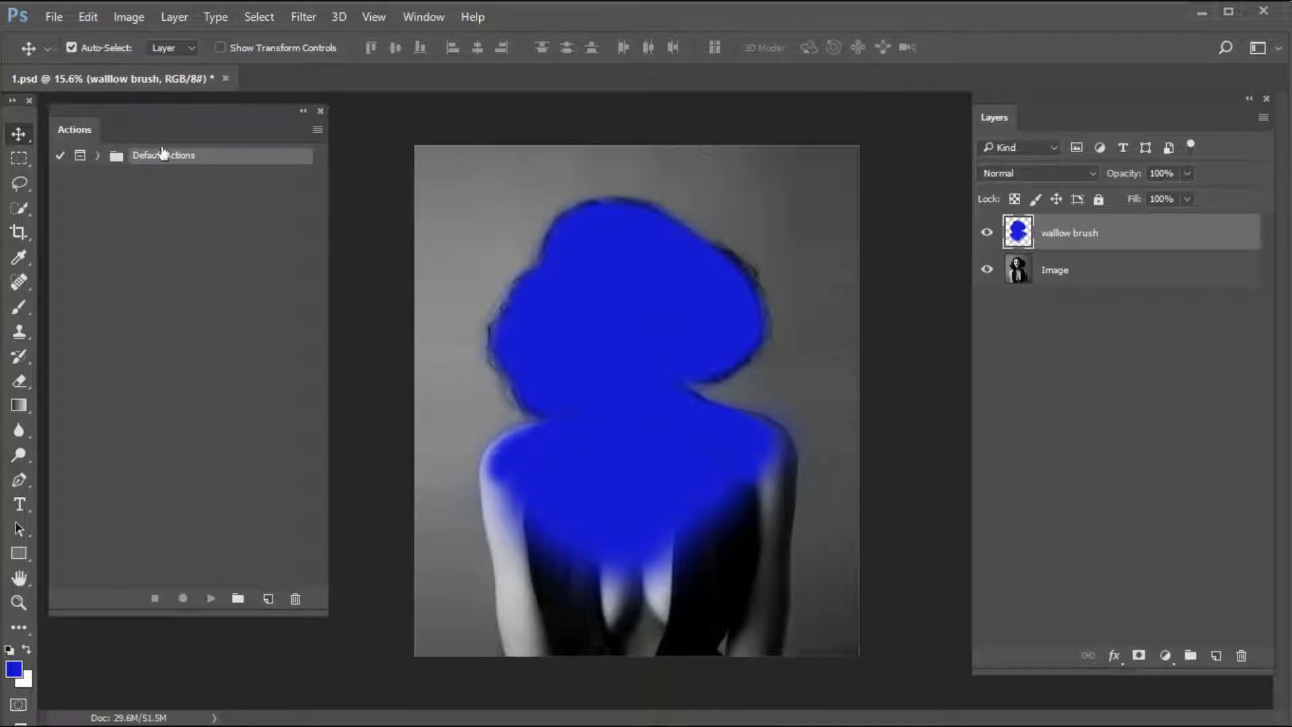
pyautogui.click(318, 130)
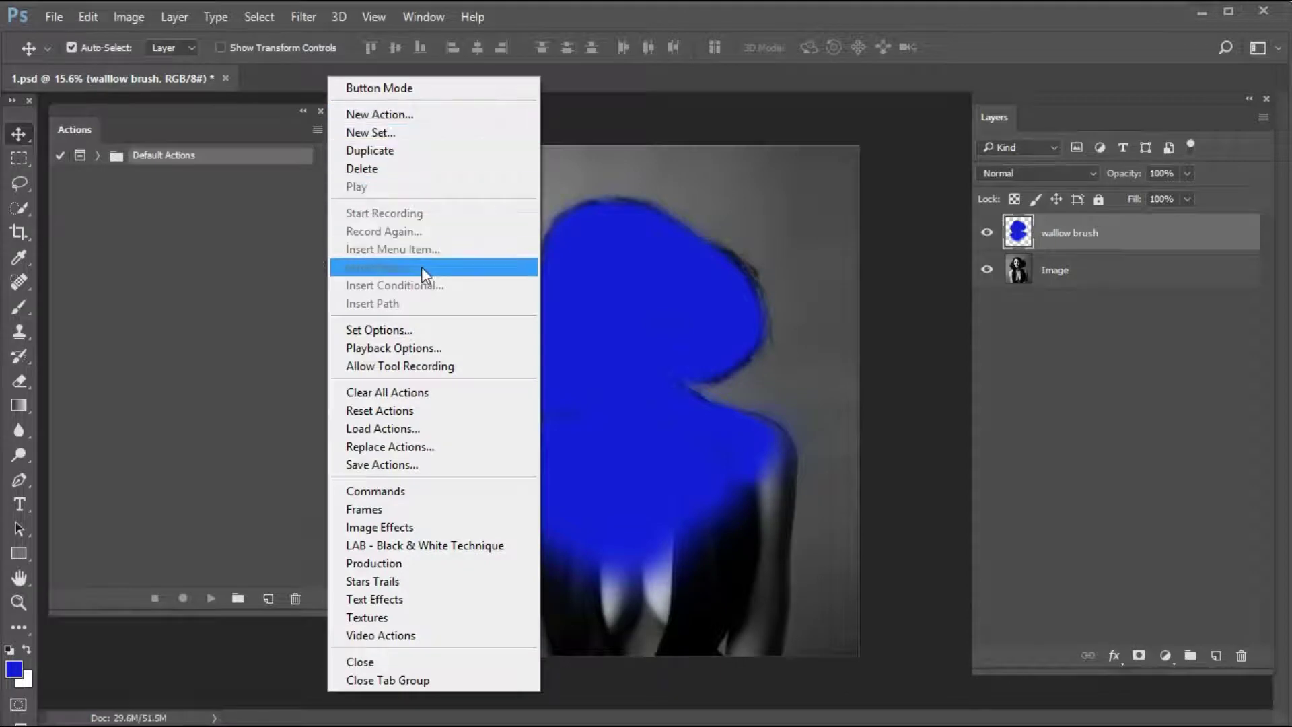
pyautogui.click(317, 129)
pyautogui.click(317, 130)
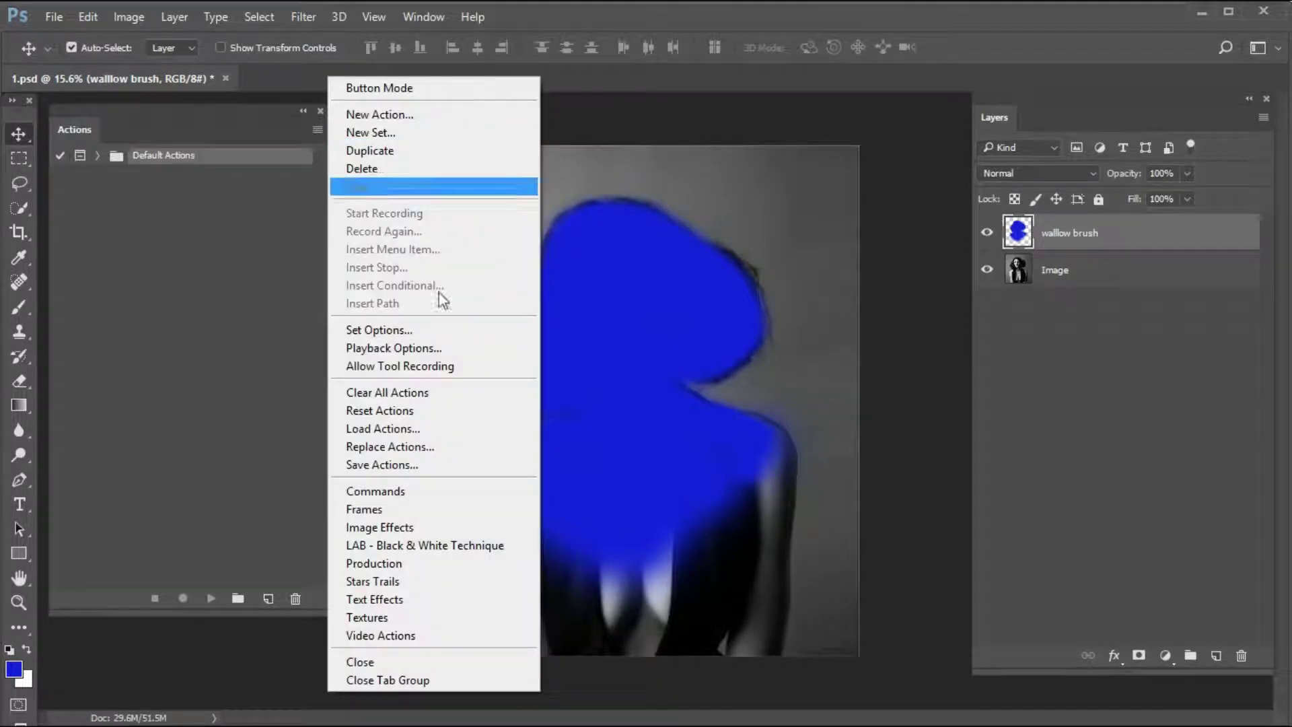
pyautogui.click(412, 430)
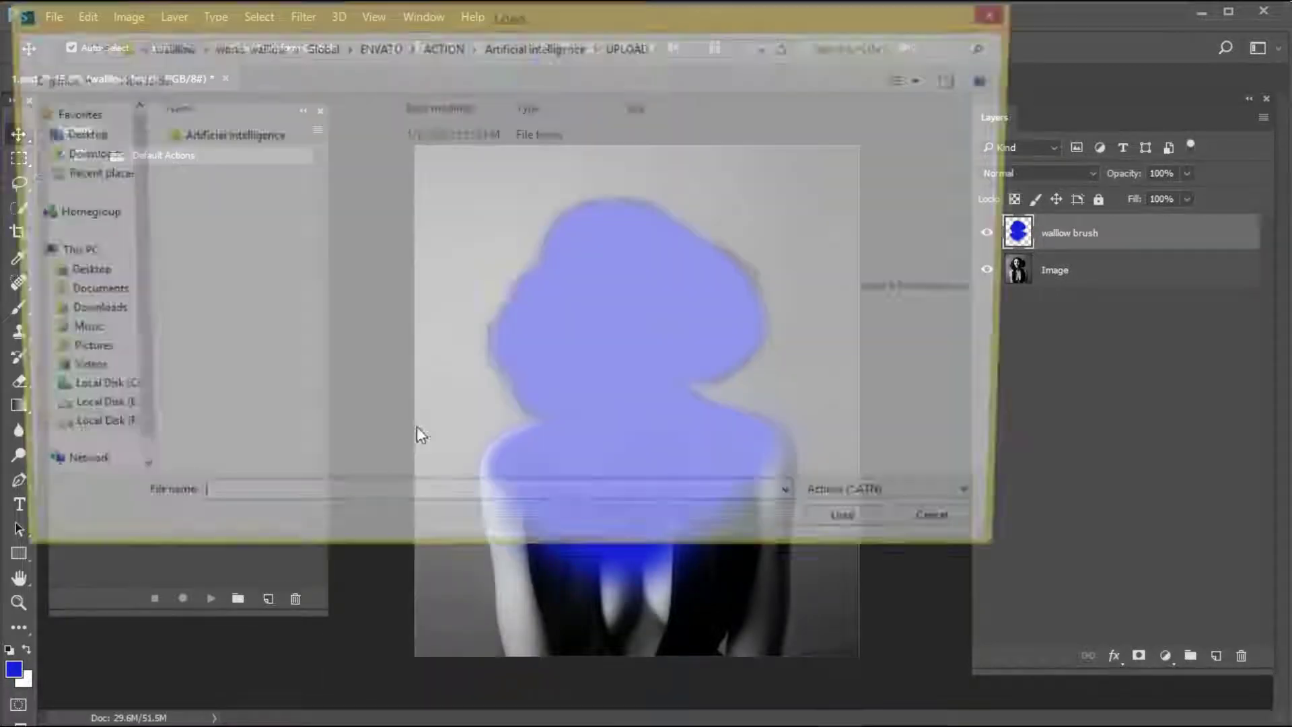
pyautogui.doubleClick(254, 136)
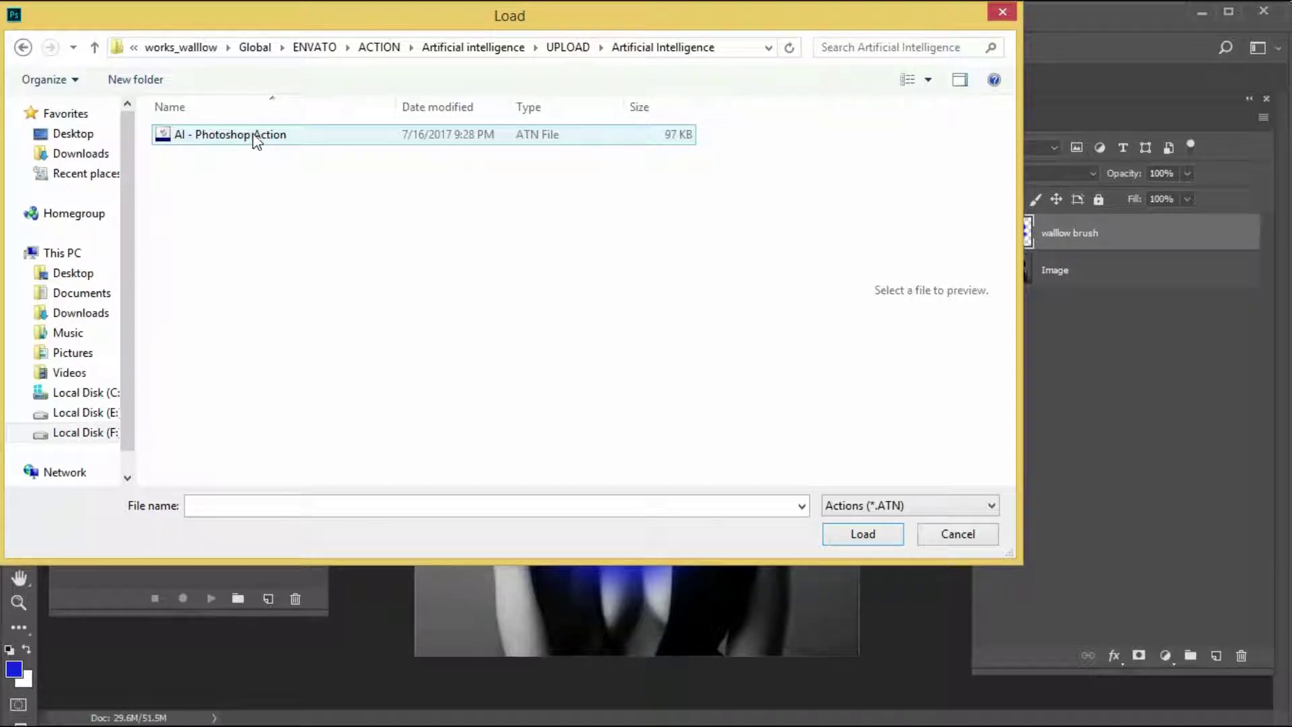
pyautogui.click(221, 138)
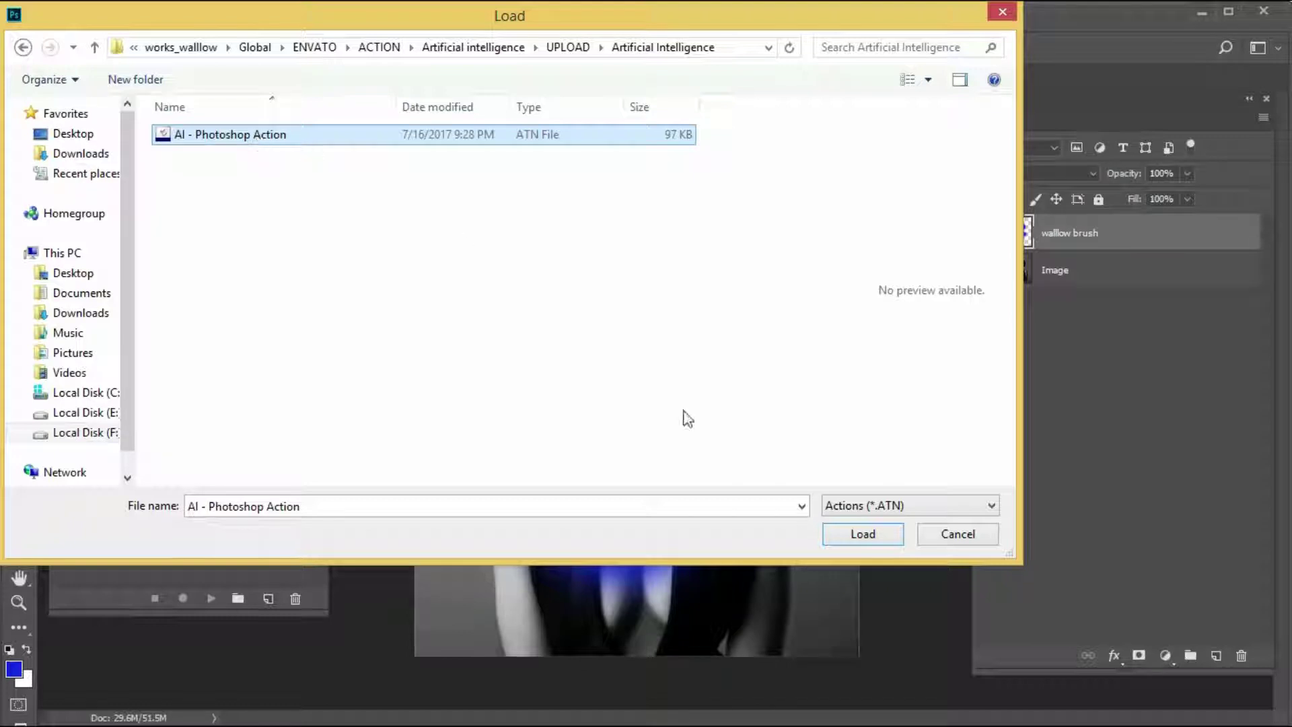
pyautogui.click(858, 535)
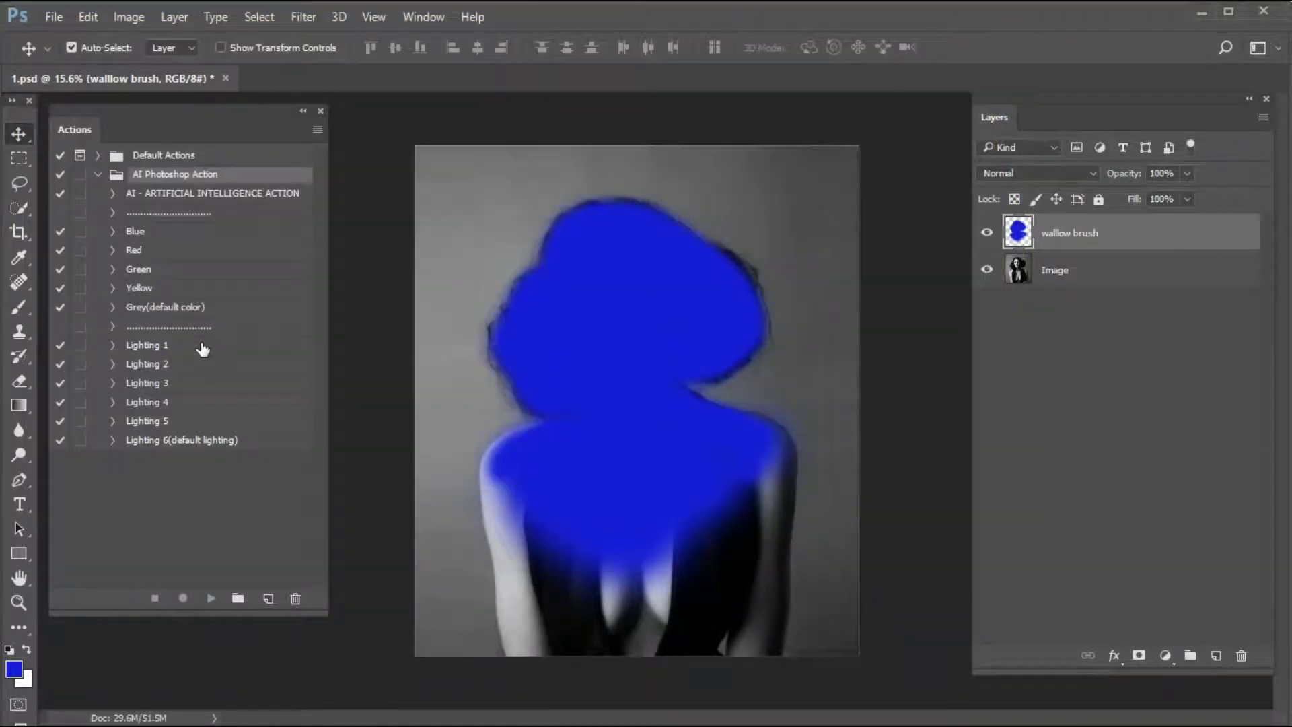
# Expand the AI Photoshop Action set and select AI - ARTIFICIAL INTELLIGENCE ACTION.
pyautogui.click(99, 176)
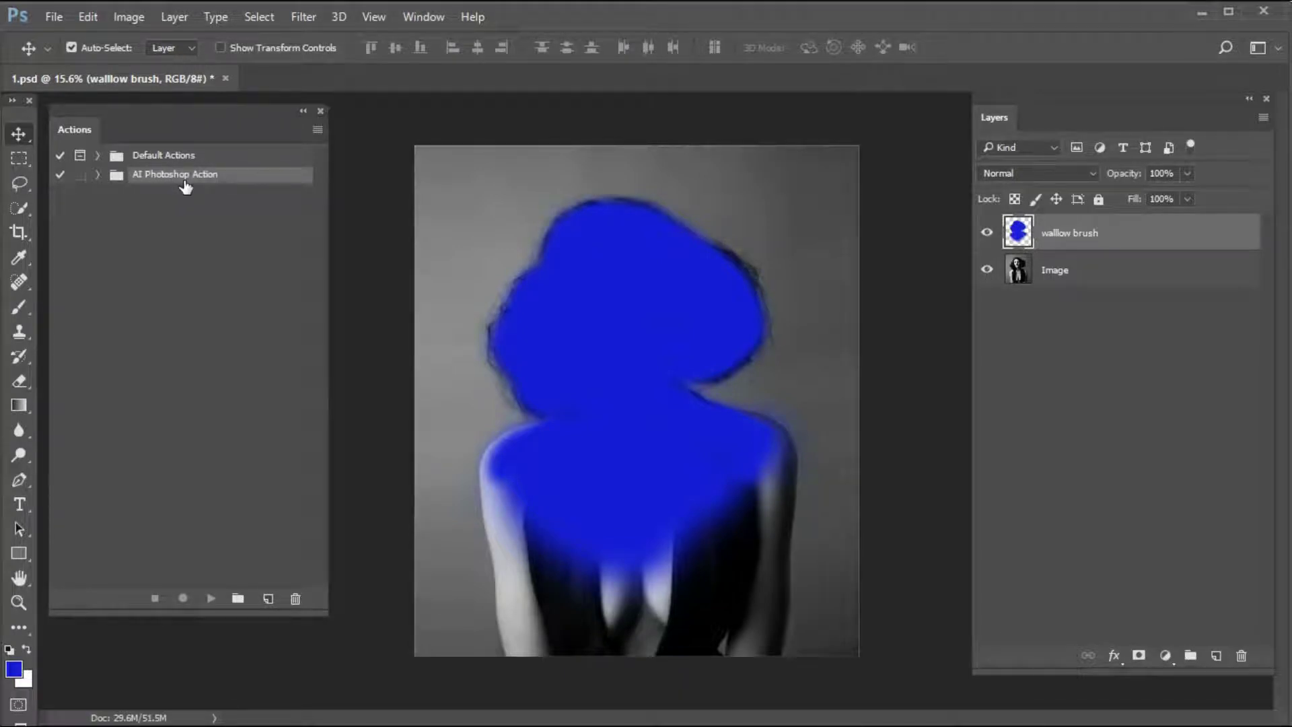
pyautogui.click(99, 177)
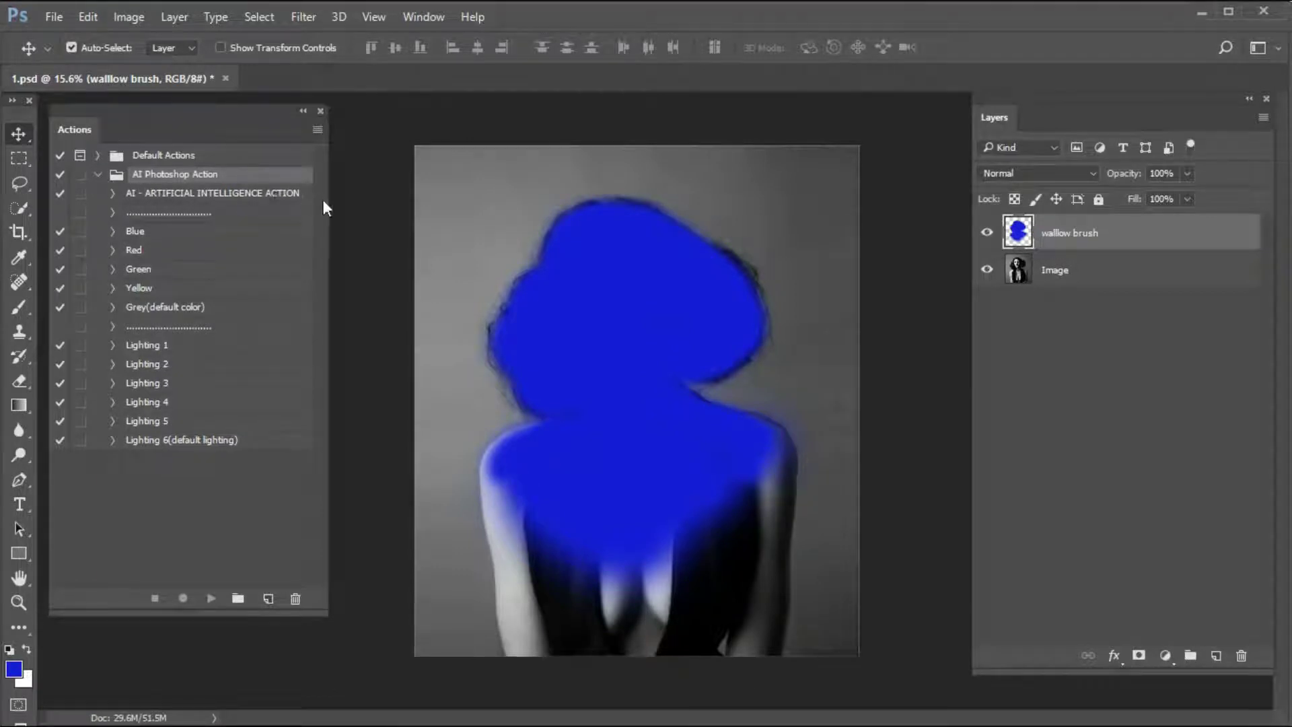
pyautogui.click(212, 194)
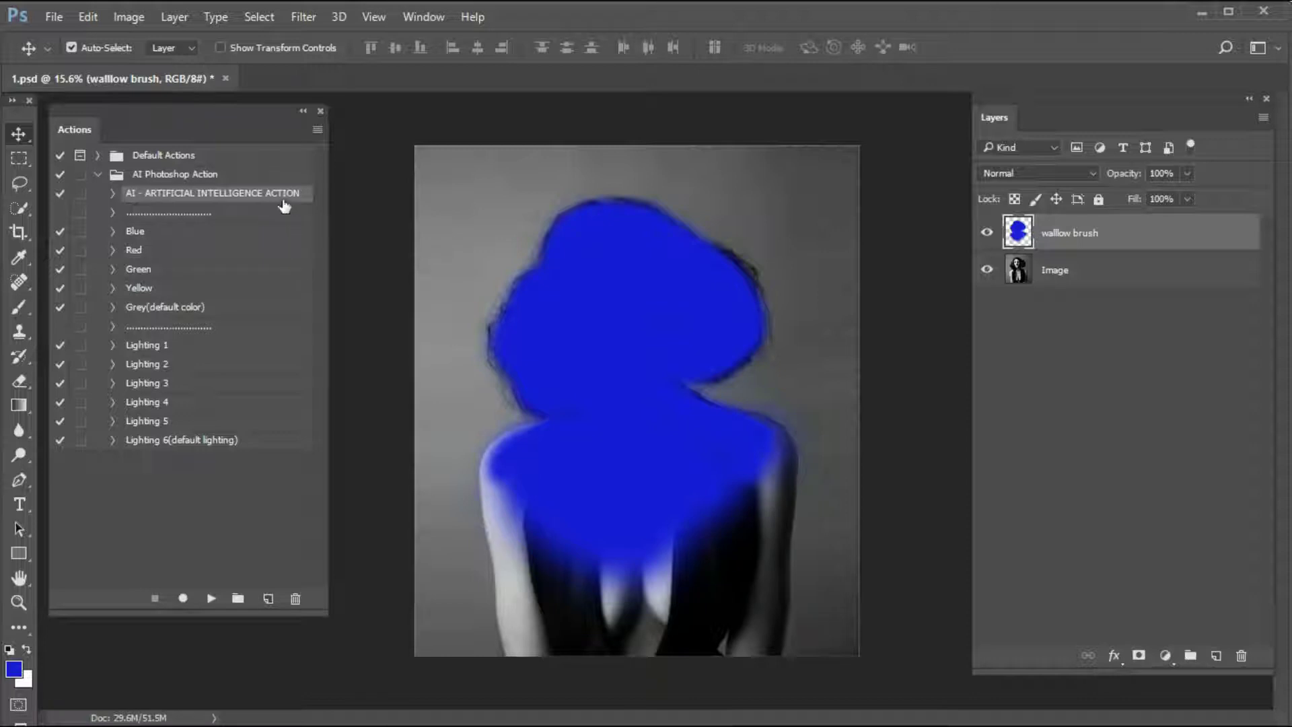
pyautogui.click(20, 308)
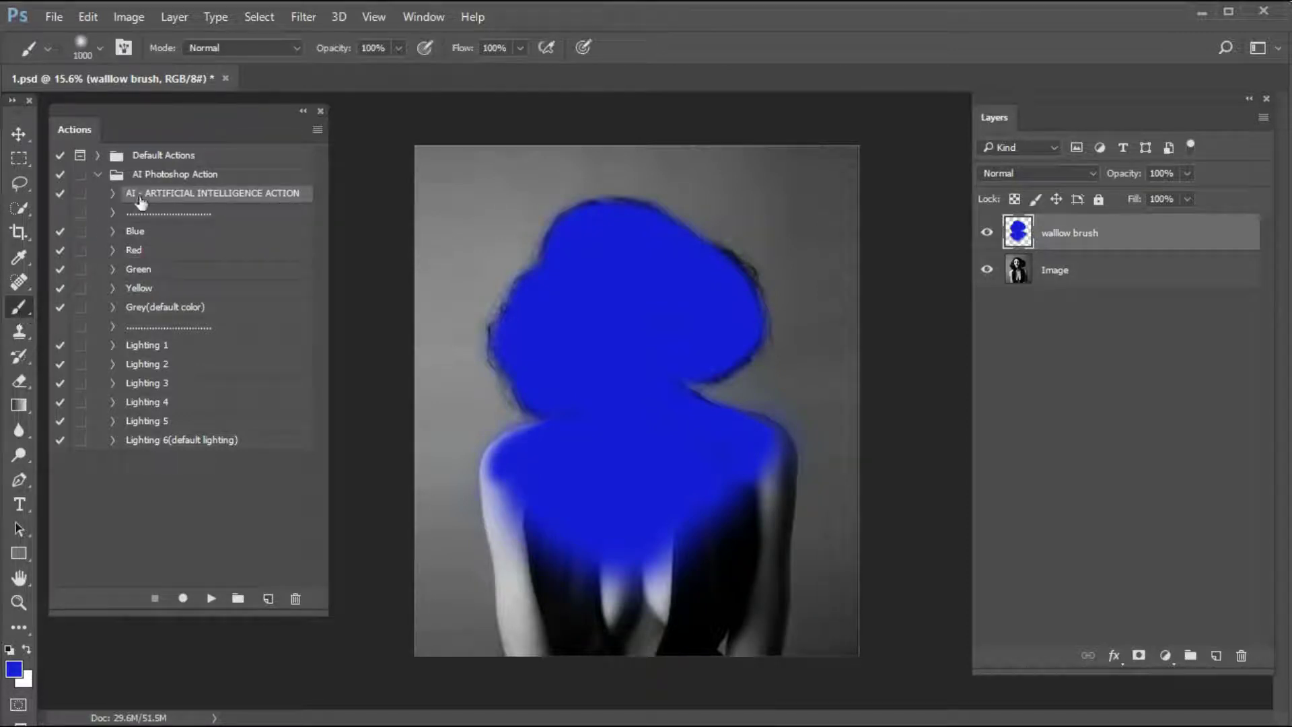
pyautogui.click(398, 50)
pyautogui.moveTo(385, 71); pyautogui.dragTo(442, 83)
pyautogui.click(520, 48)
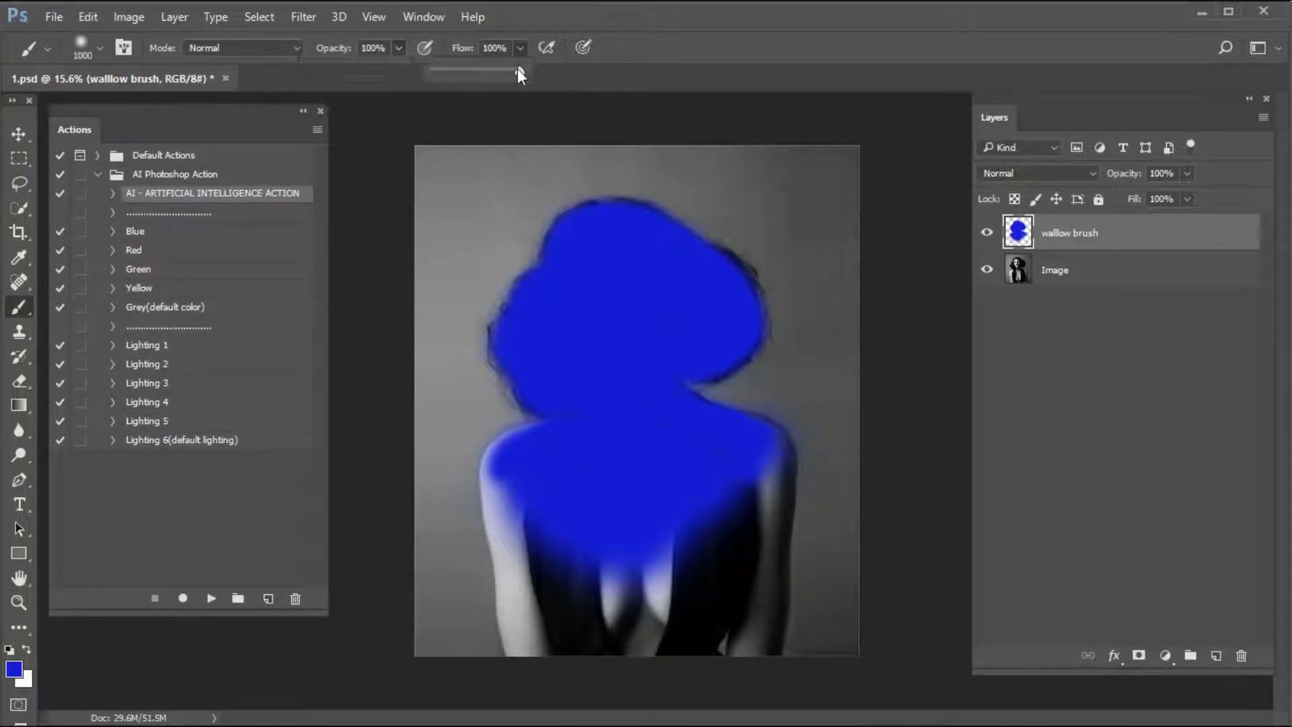
pyautogui.click(280, 48)
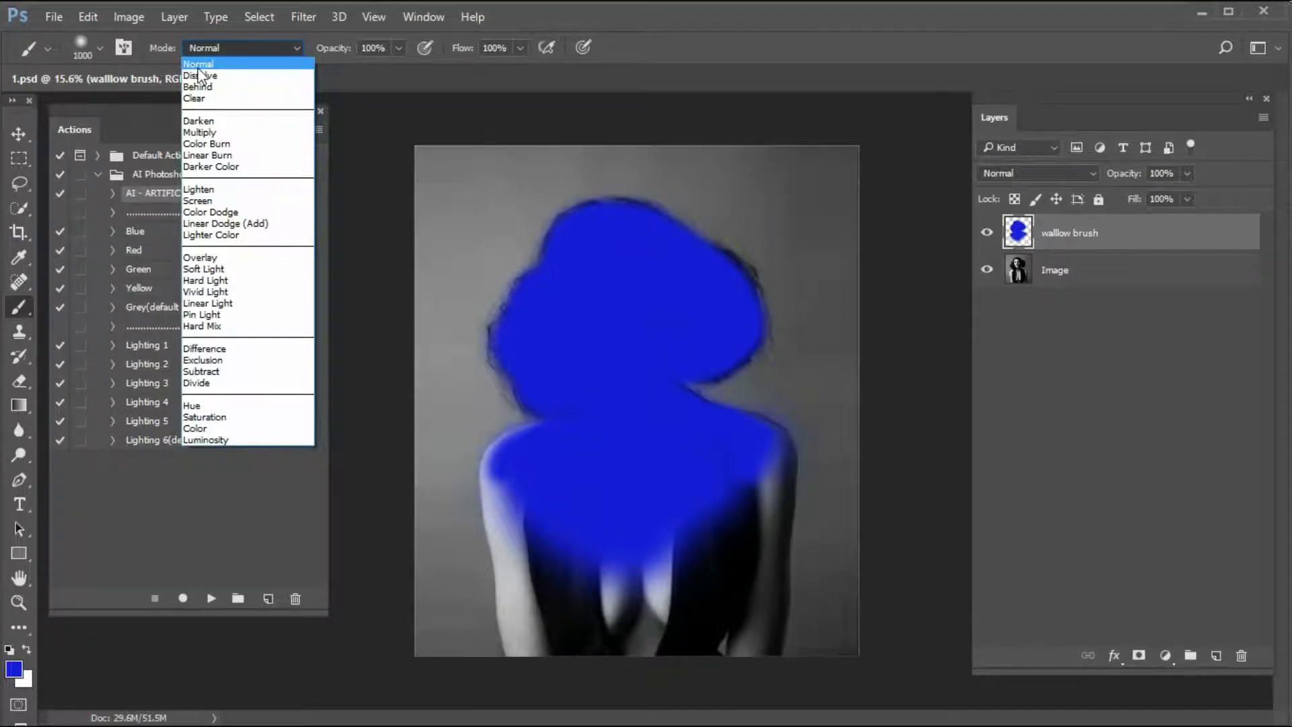
pyautogui.click(215, 63)
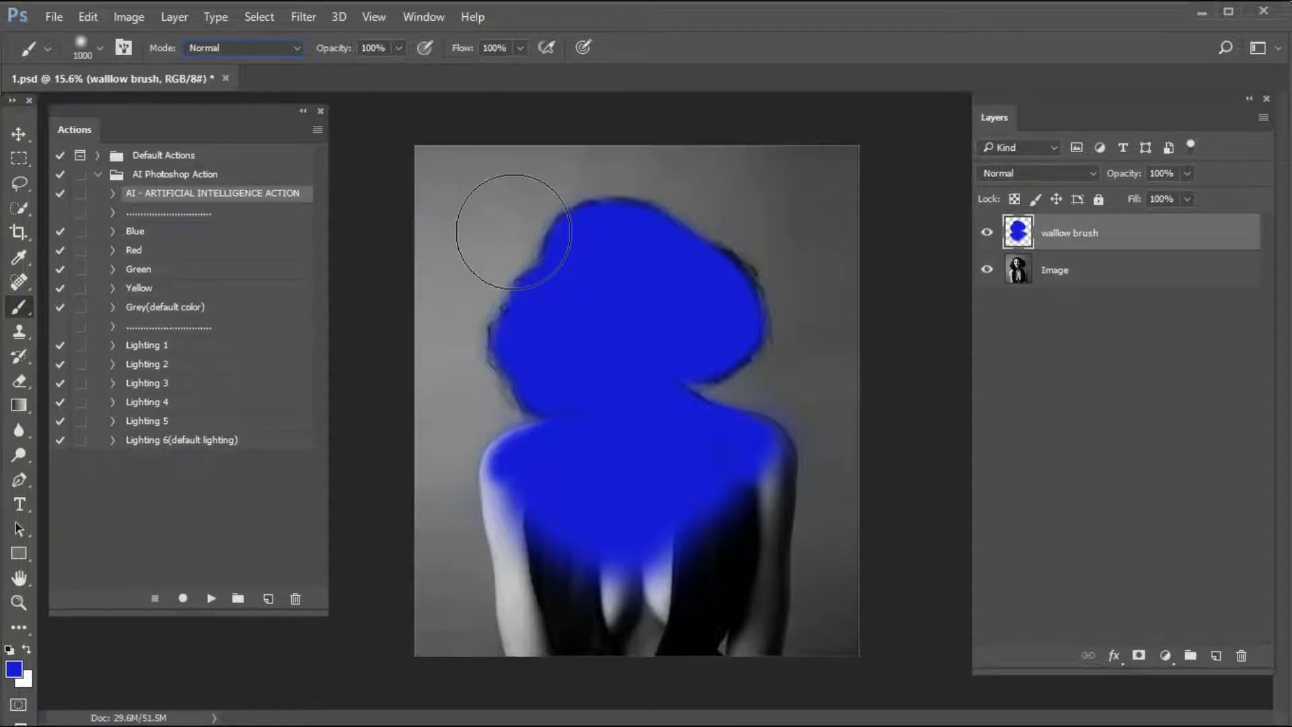
pyautogui.click(19, 134)
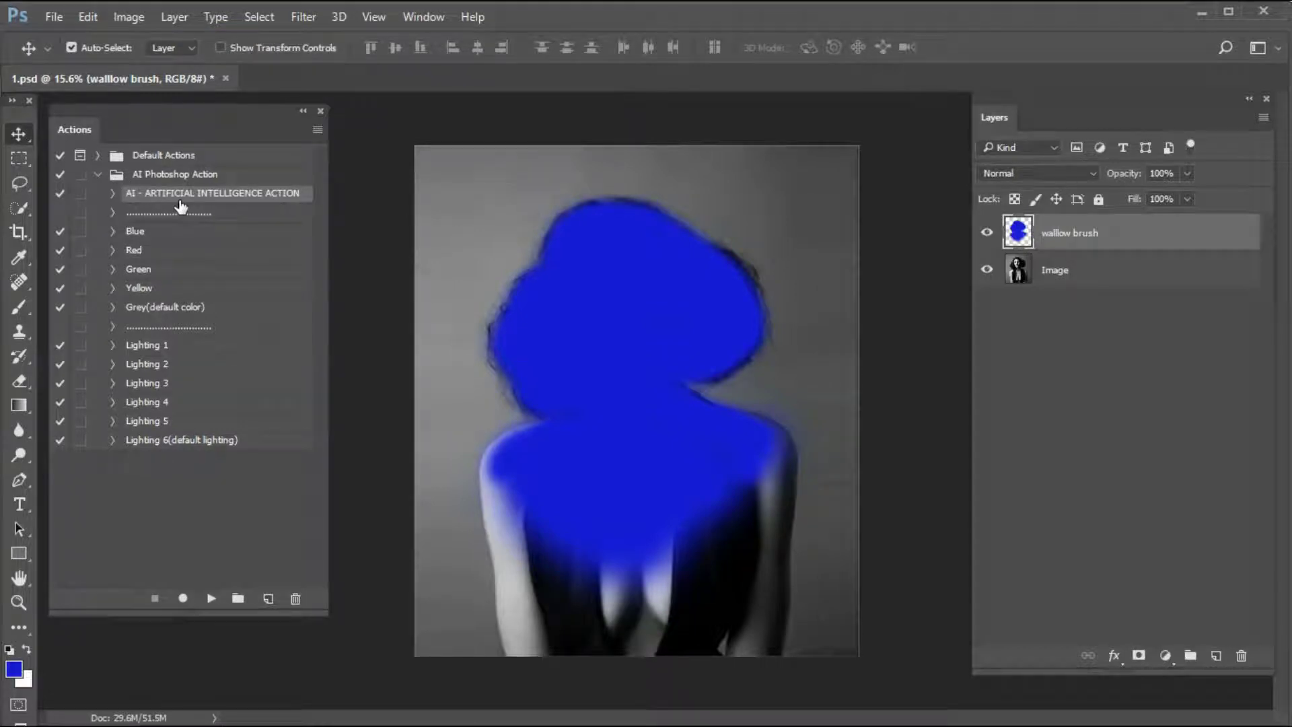
# Play AI - ARTIFICIAL INTELLIGENCE ACTION on the blue-painted portrait, then switch to the Move tool.
pyautogui.click(113, 193)
pyautogui.click(112, 193)
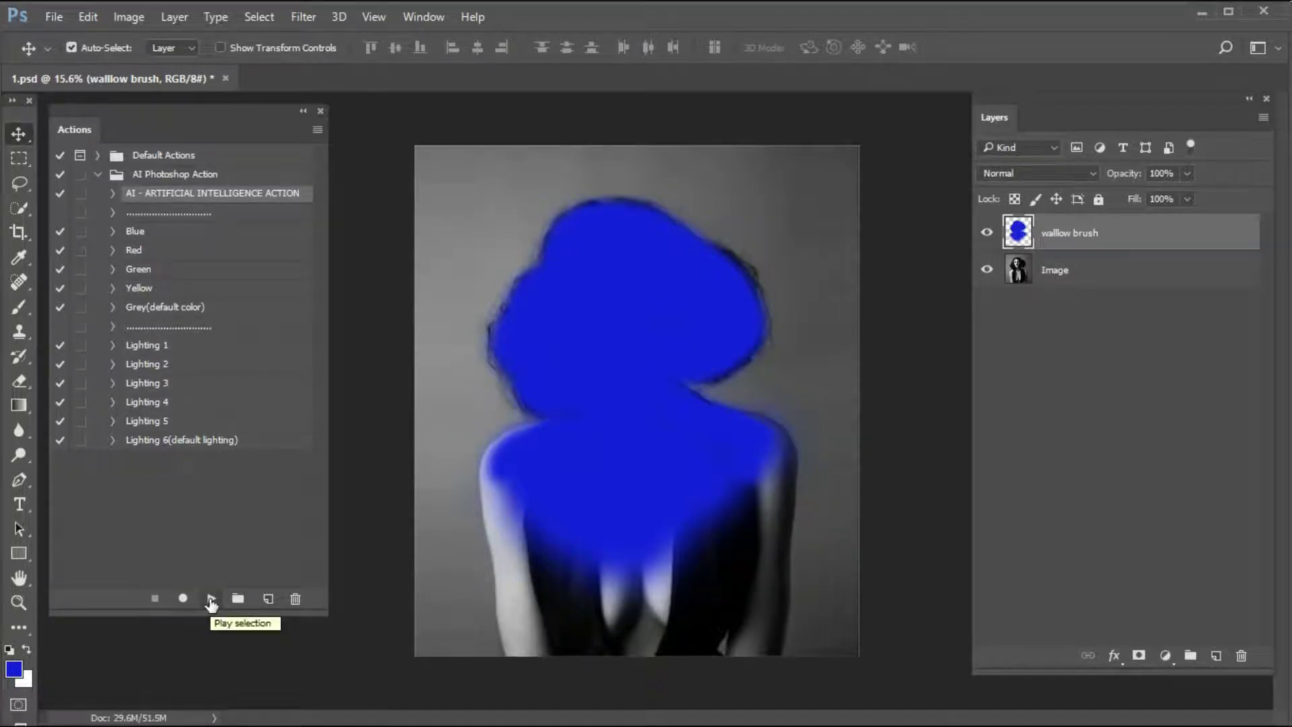
pyautogui.click(211, 600)
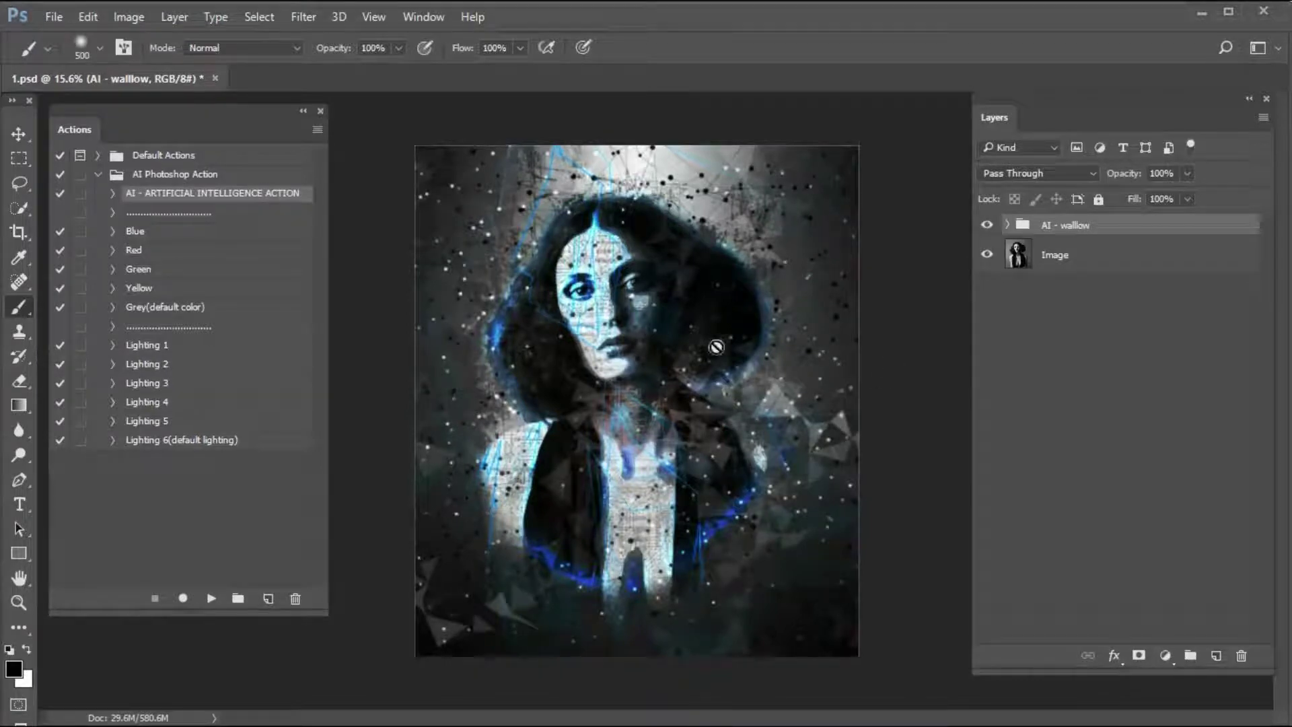
pyautogui.click(19, 134)
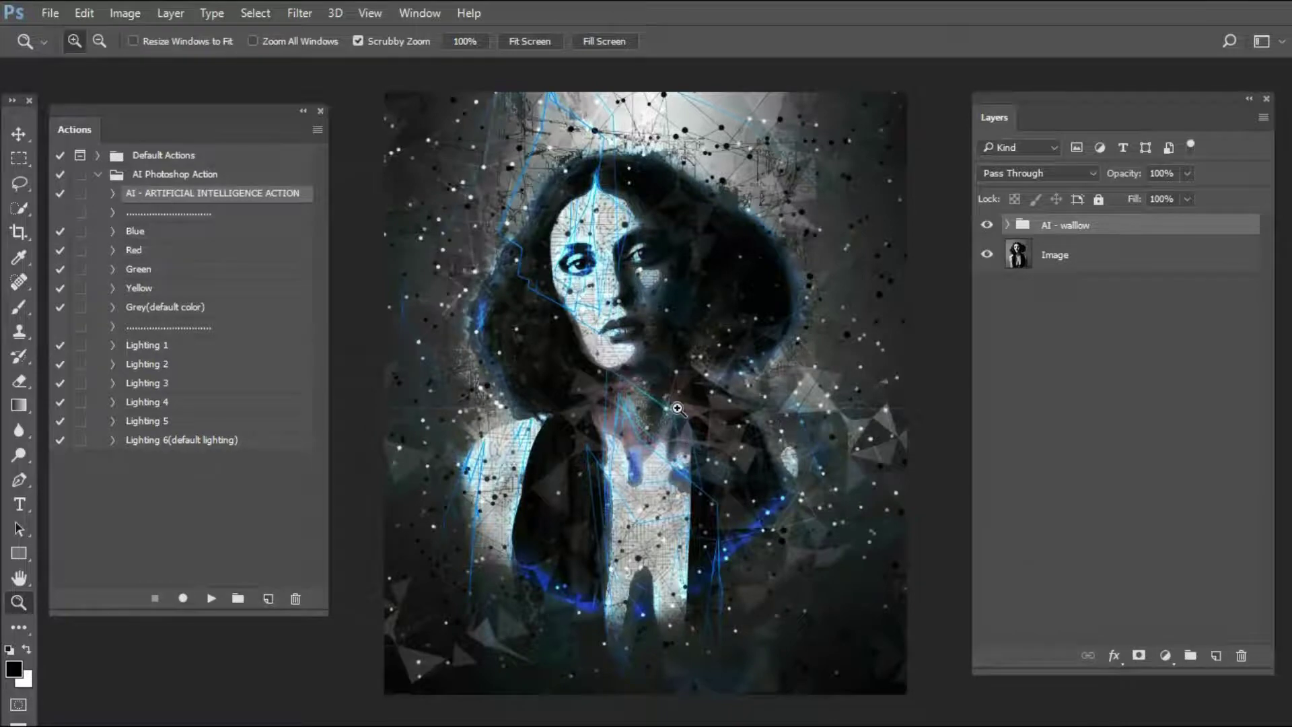
pyautogui.moveTo(652, 360); pyautogui.dragTo(736, 390)
pyautogui.press('f')
pyautogui.moveTo(778, 344); pyautogui.dragTo(751, 431)
pyautogui.scroll(-5, 751, 431)
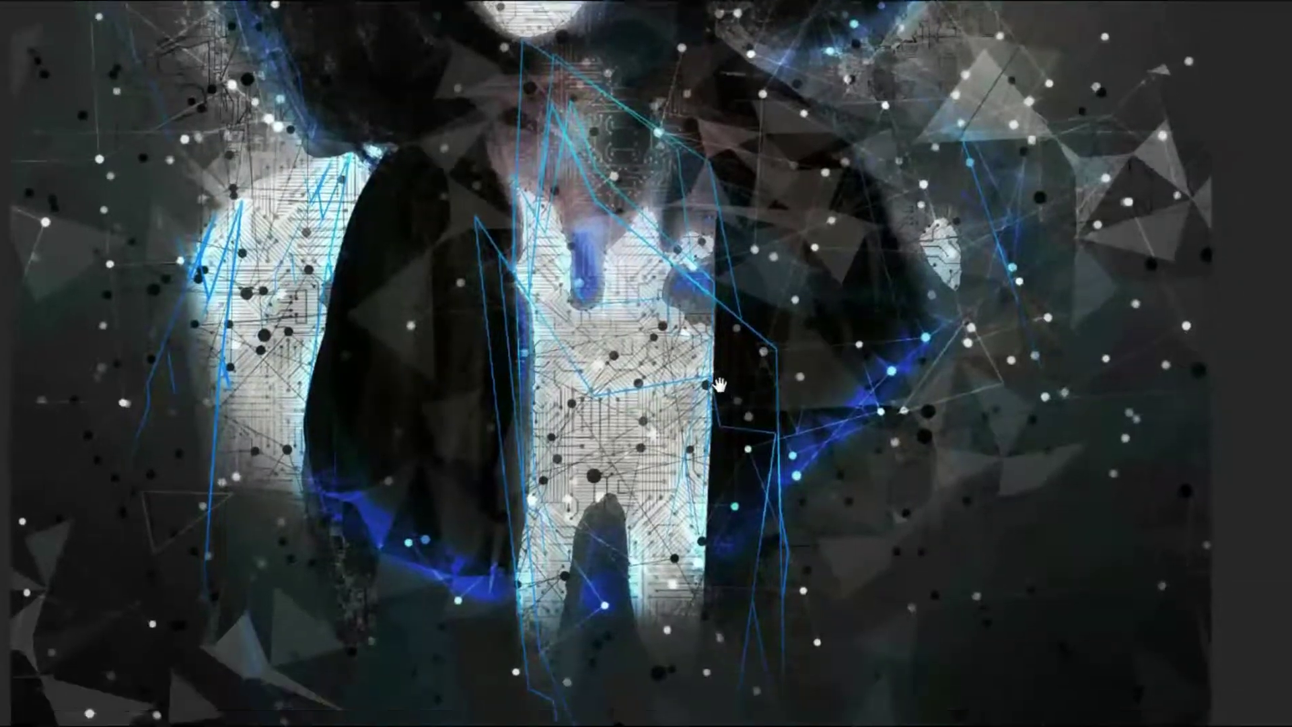
pyautogui.scroll(4, 835, 460)
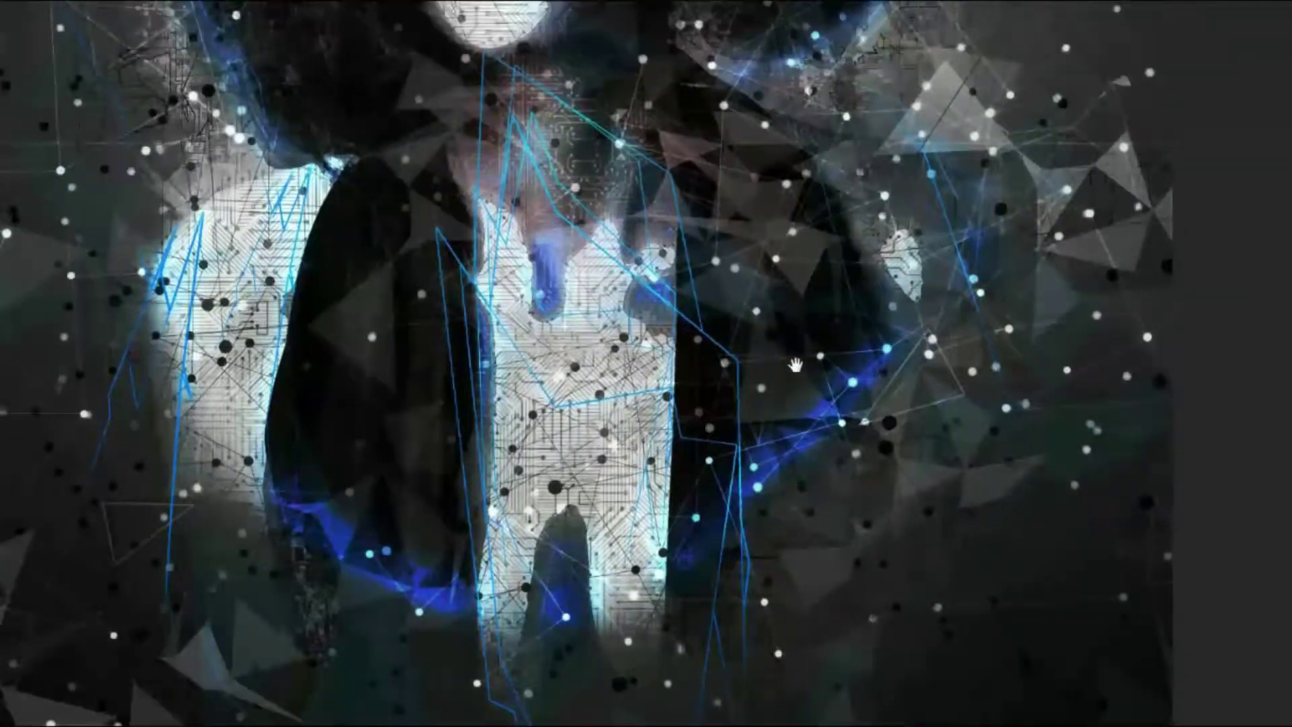
pyautogui.scroll(4, 791, 464)
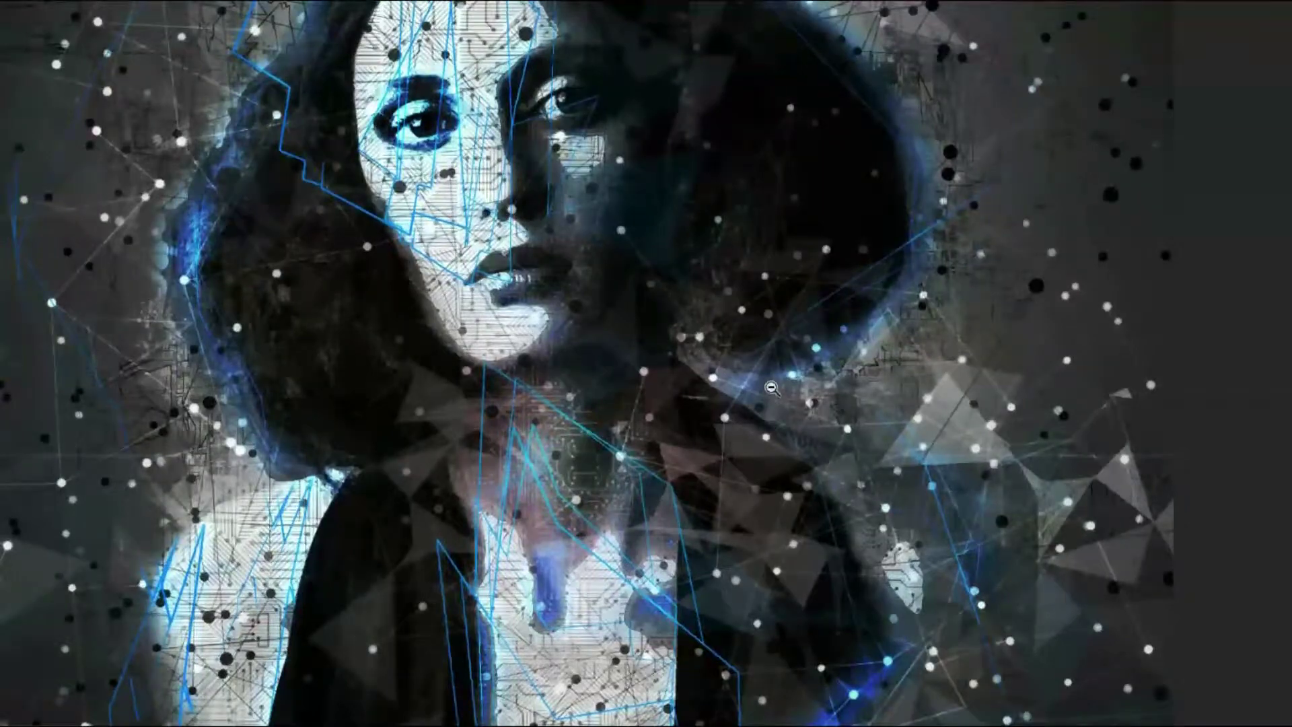
pyautogui.keyDown('alt'); pyautogui.click(772, 389); pyautogui.keyUp('alt')
pyautogui.press('f')
pyautogui.press('h')
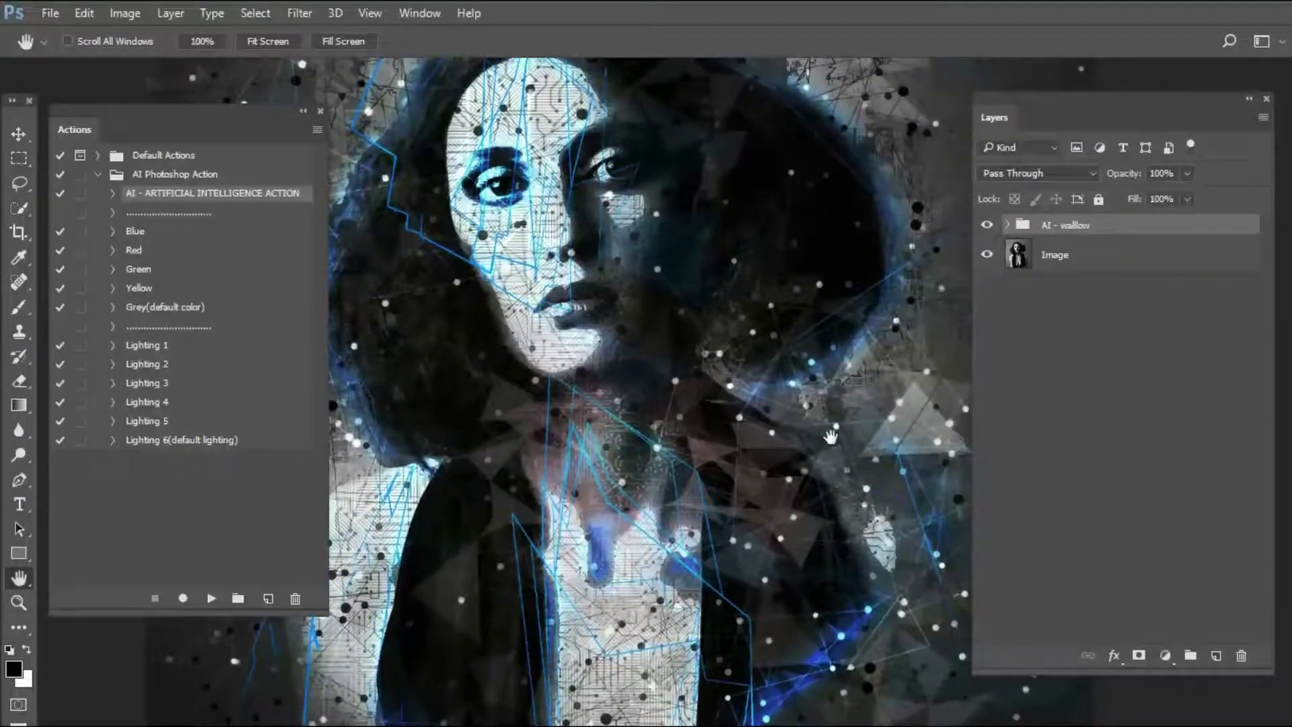
pyautogui.press('z')
pyautogui.keyDown('alt'); pyautogui.click(609, 338); pyautogui.keyUp('alt')
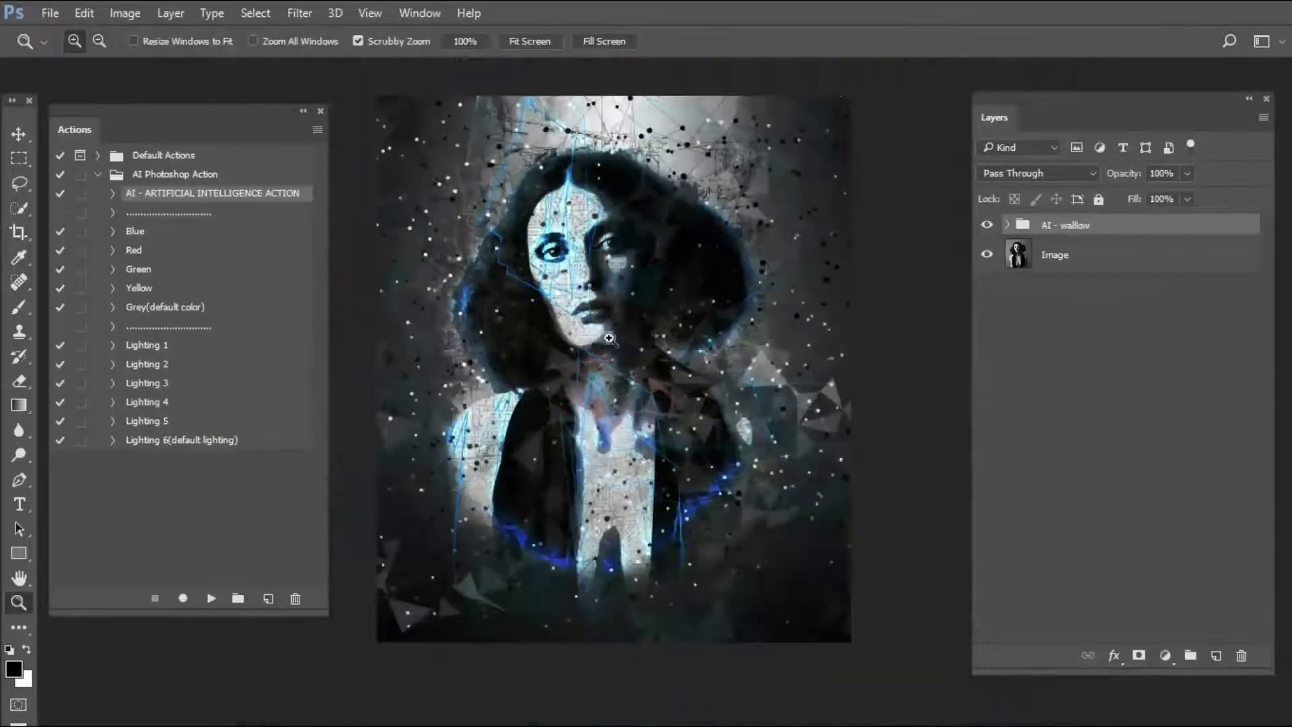
pyautogui.moveTo(643, 329); pyautogui.dragTo(650, 340)
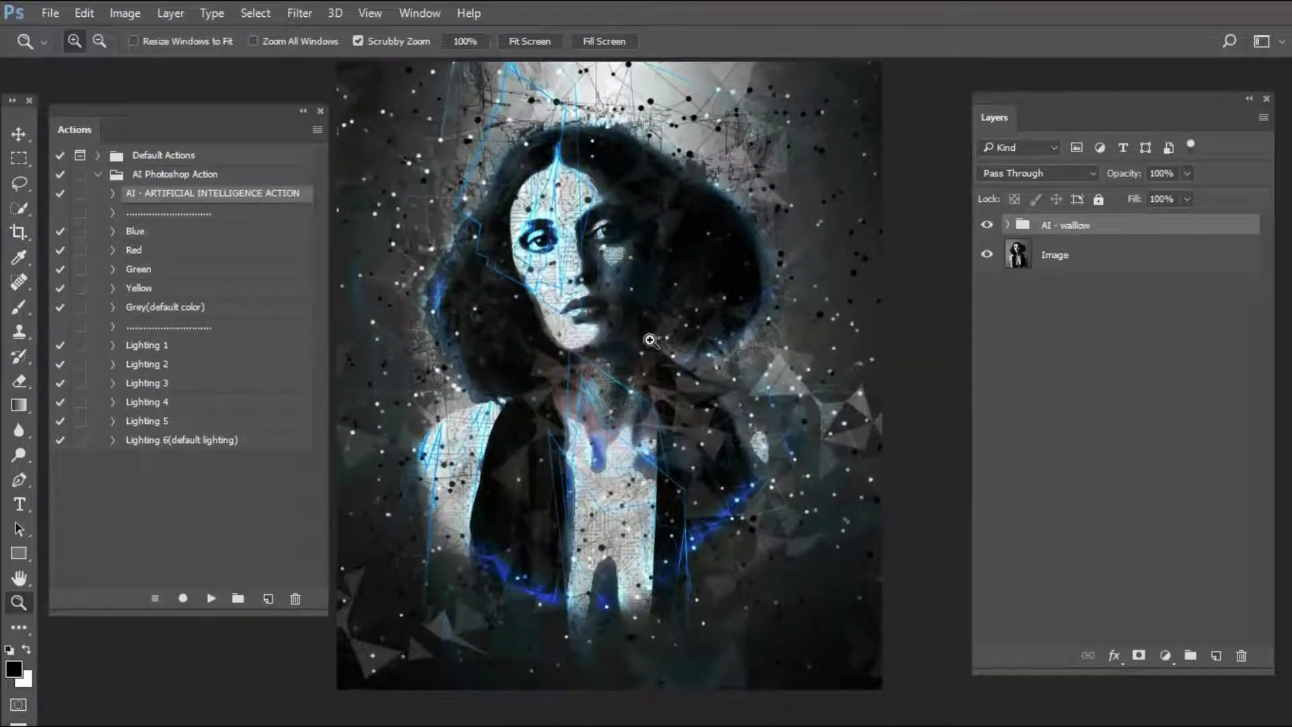
pyautogui.press('v')
pyautogui.click(172, 232)
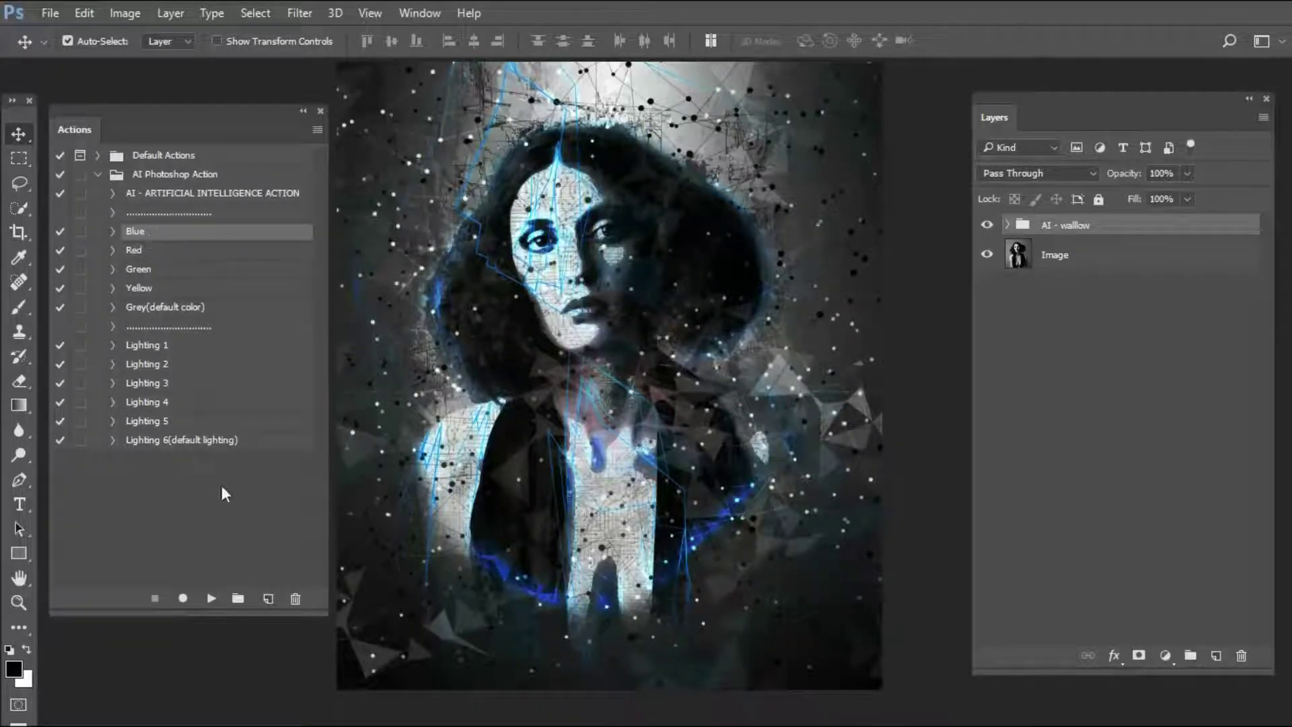
pyautogui.click(212, 599)
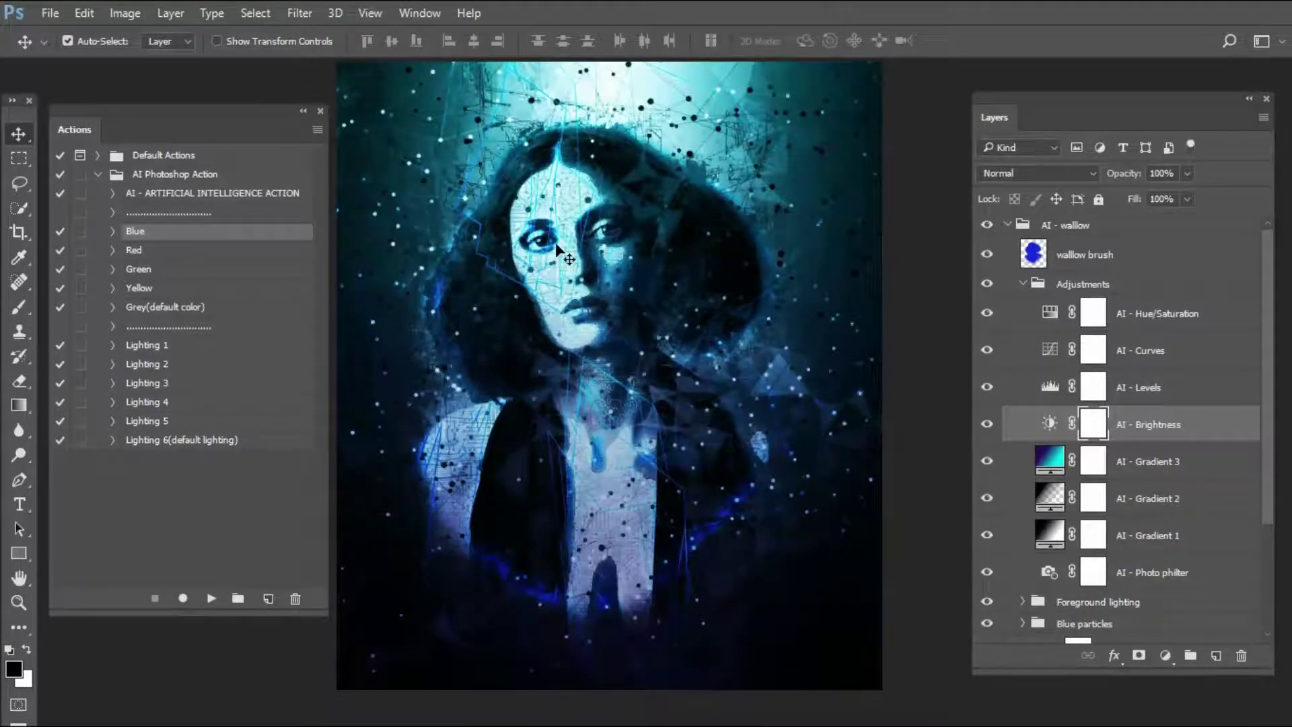
pyautogui.press('z')
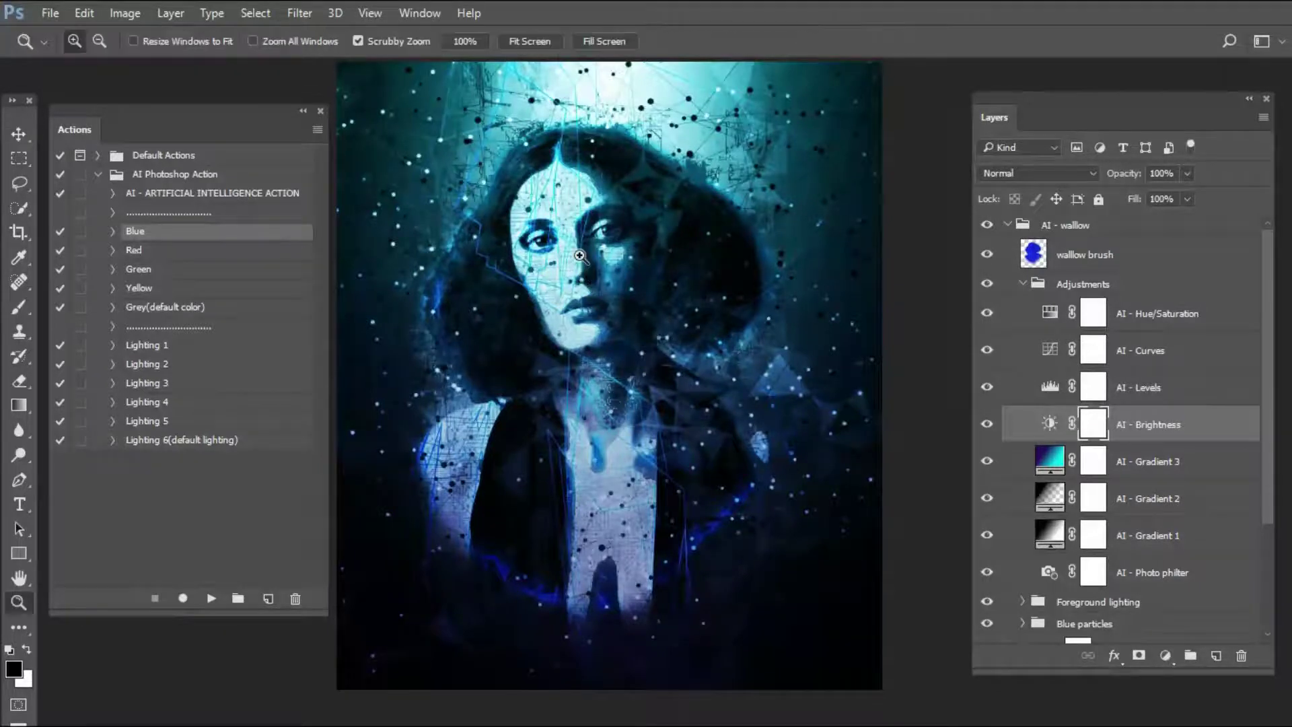
pyautogui.moveTo(625, 281); pyautogui.dragTo(639, 309)
pyautogui.press('h')
pyautogui.moveTo(732, 324); pyautogui.dragTo(762, 353)
pyautogui.moveTo(525, 400); pyautogui.dragTo(662, 363)
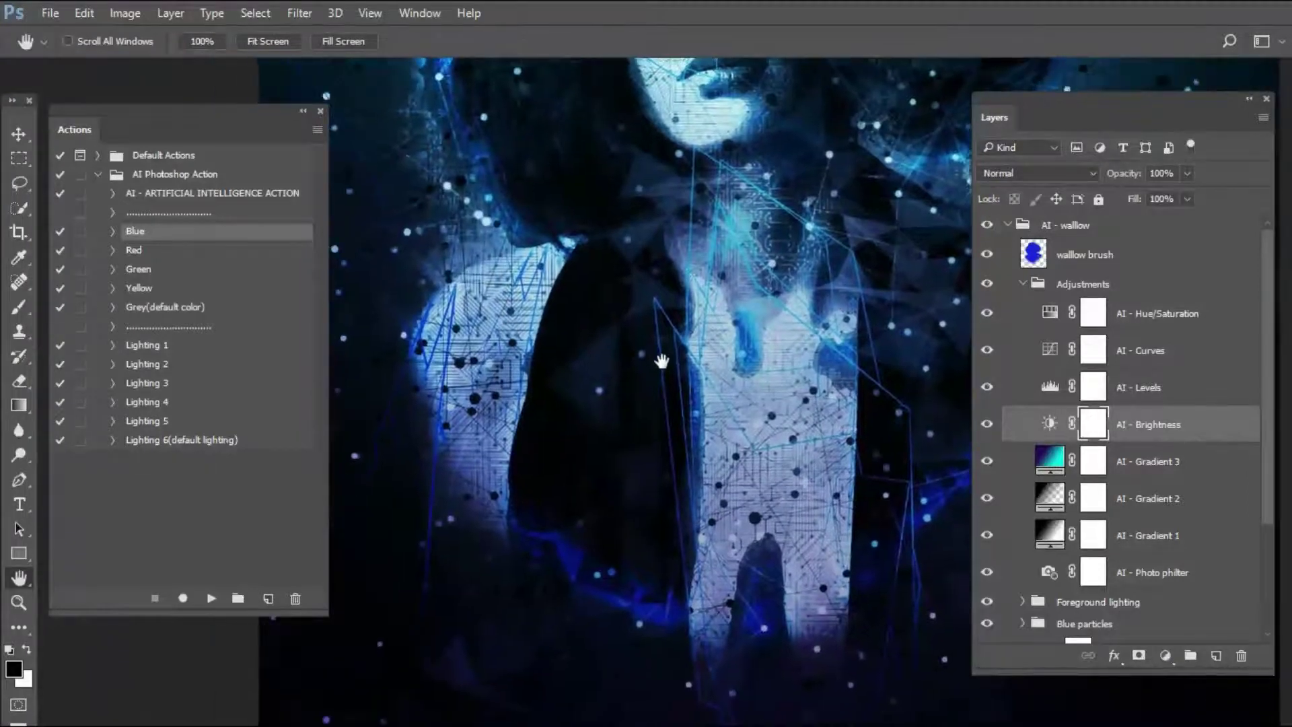
pyautogui.scroll(4, 662, 364)
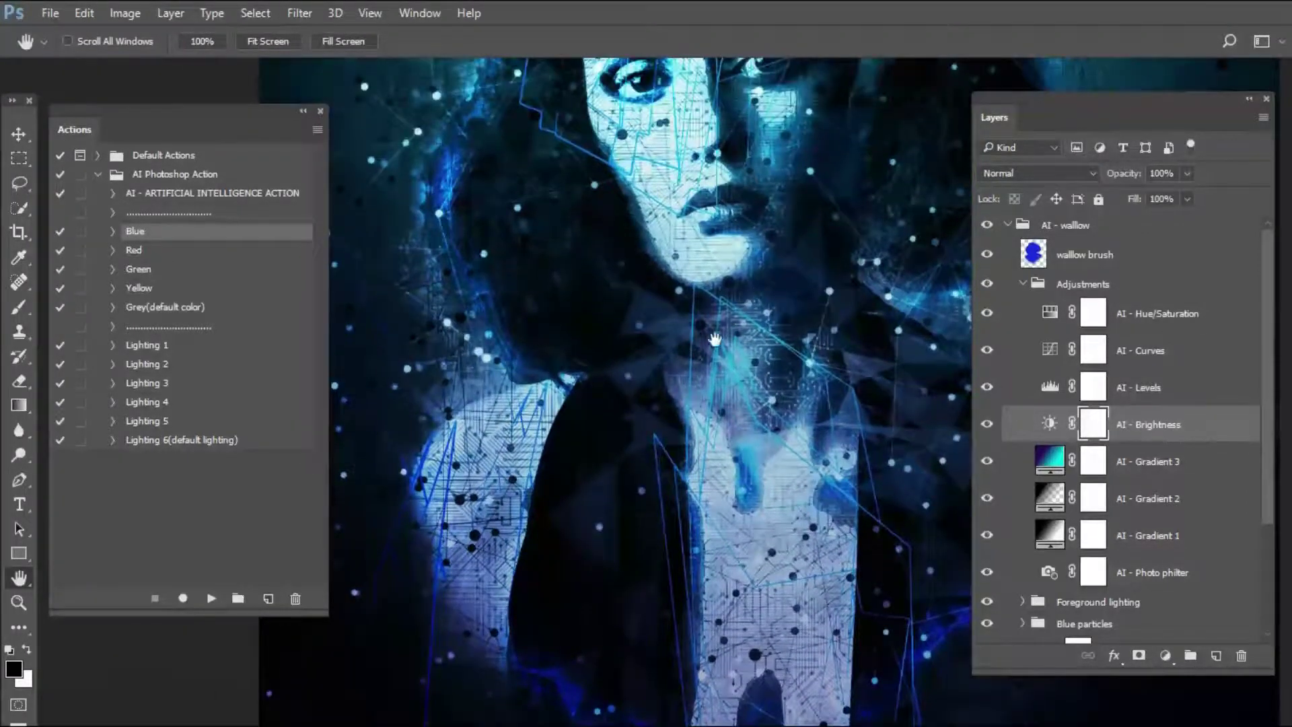
pyautogui.hotkey('ctrl', '0')
pyautogui.press('z')
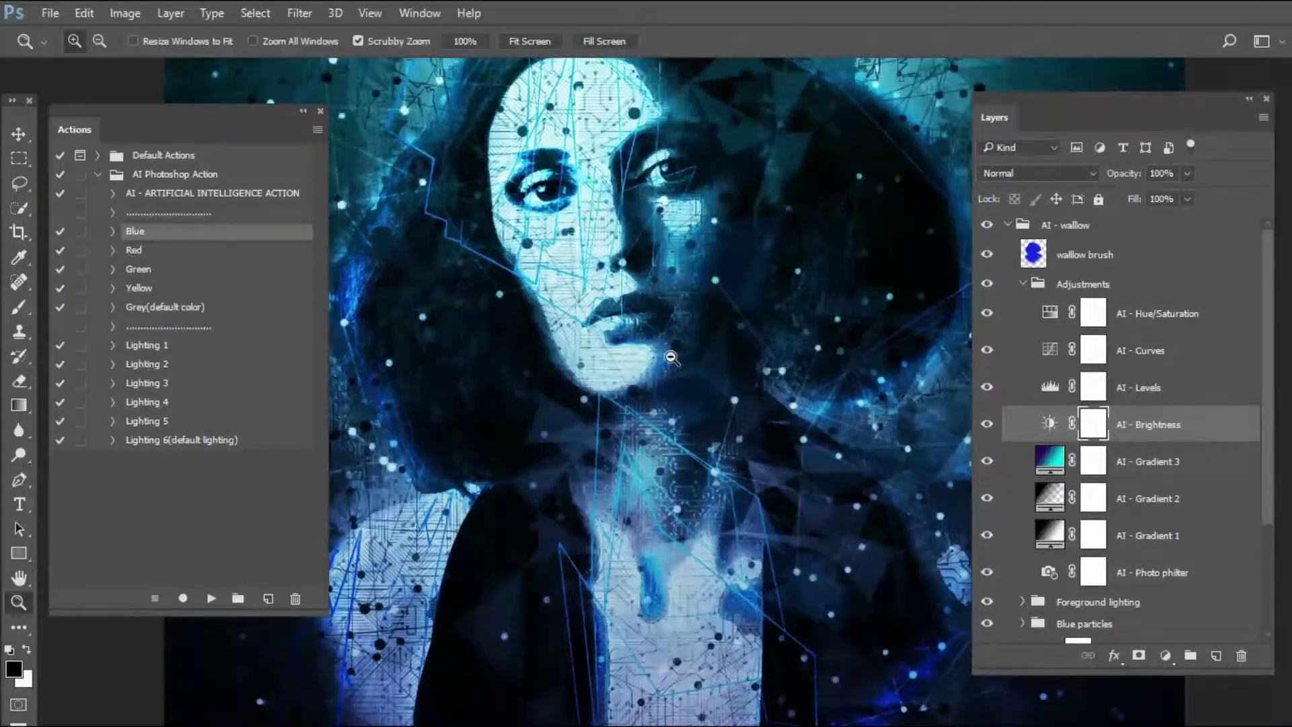
pyautogui.keyDown('alt'); pyautogui.click(672, 358); pyautogui.keyUp('alt')
pyautogui.keyDown('alt'); pyautogui.click(671, 362); pyautogui.keyUp('alt')
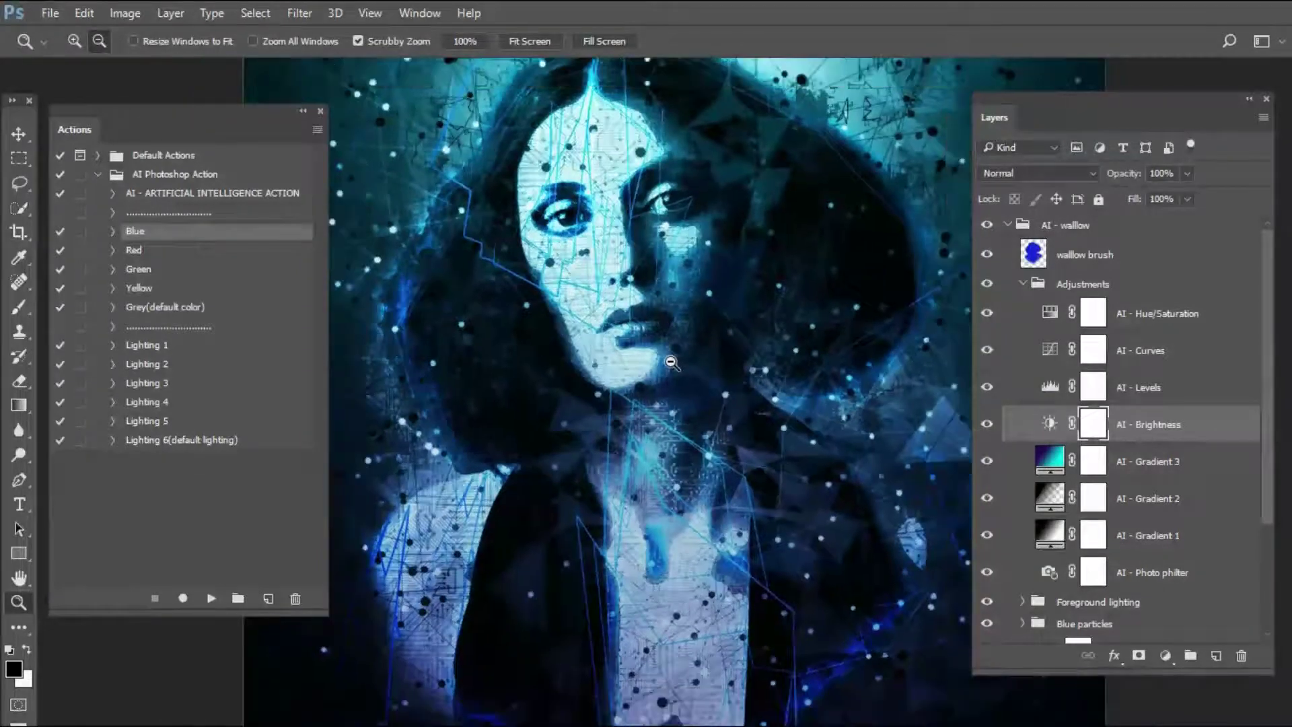
pyautogui.scroll(-2, 672, 362)
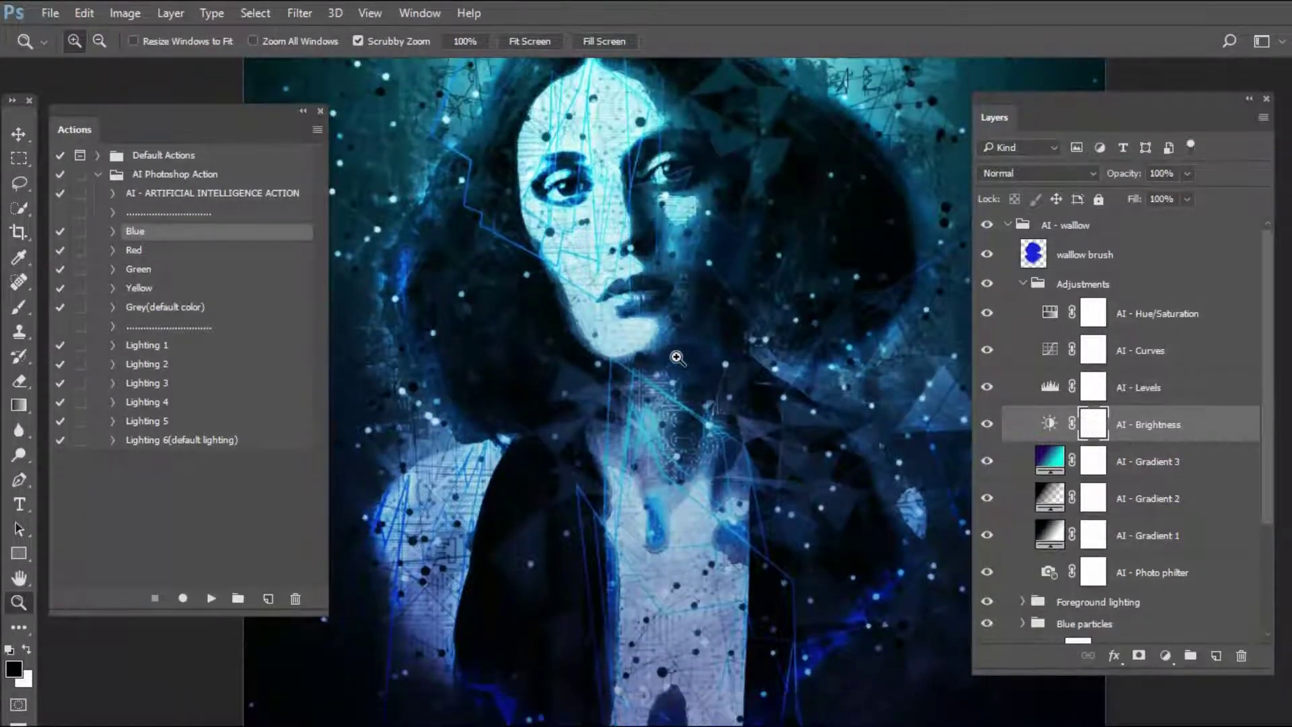
pyautogui.press('h')
pyautogui.moveTo(789, 324); pyautogui.dragTo(727, 303)
pyautogui.press('z')
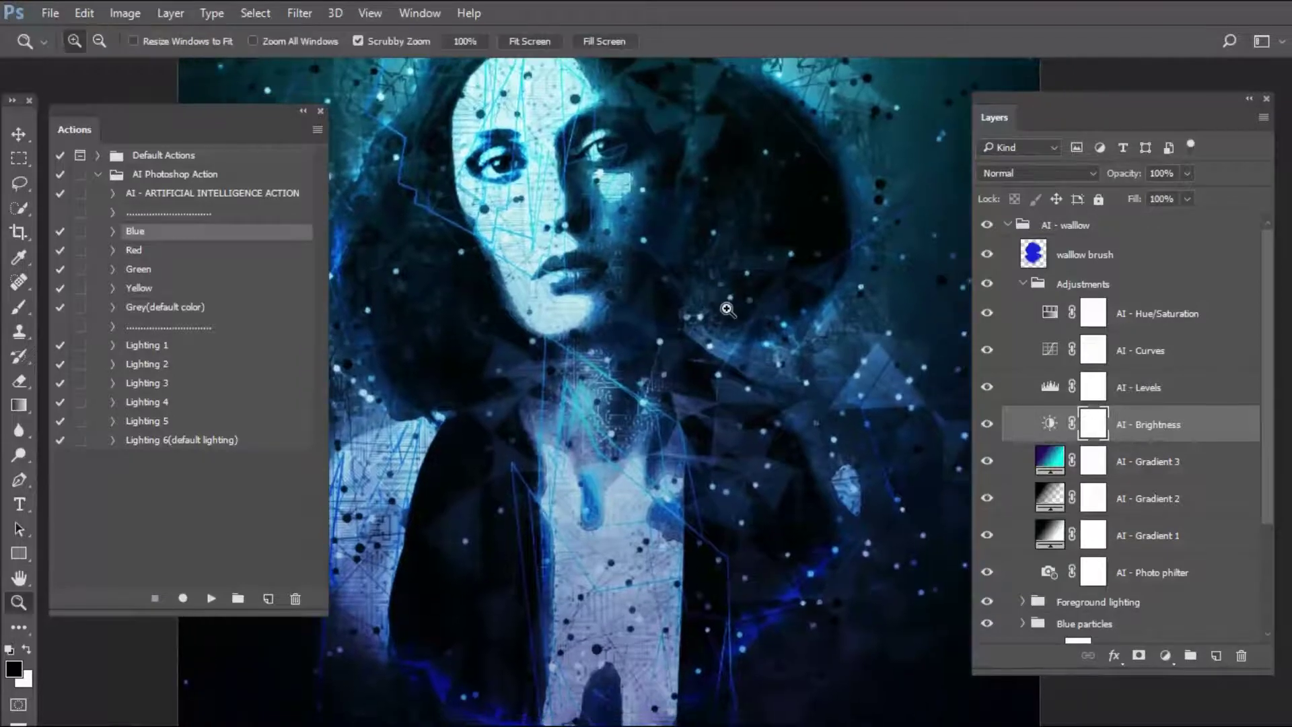
pyautogui.keyDown('alt'); pyautogui.click(725, 316); pyautogui.keyUp('alt')
pyautogui.scroll(2, 692, 381)
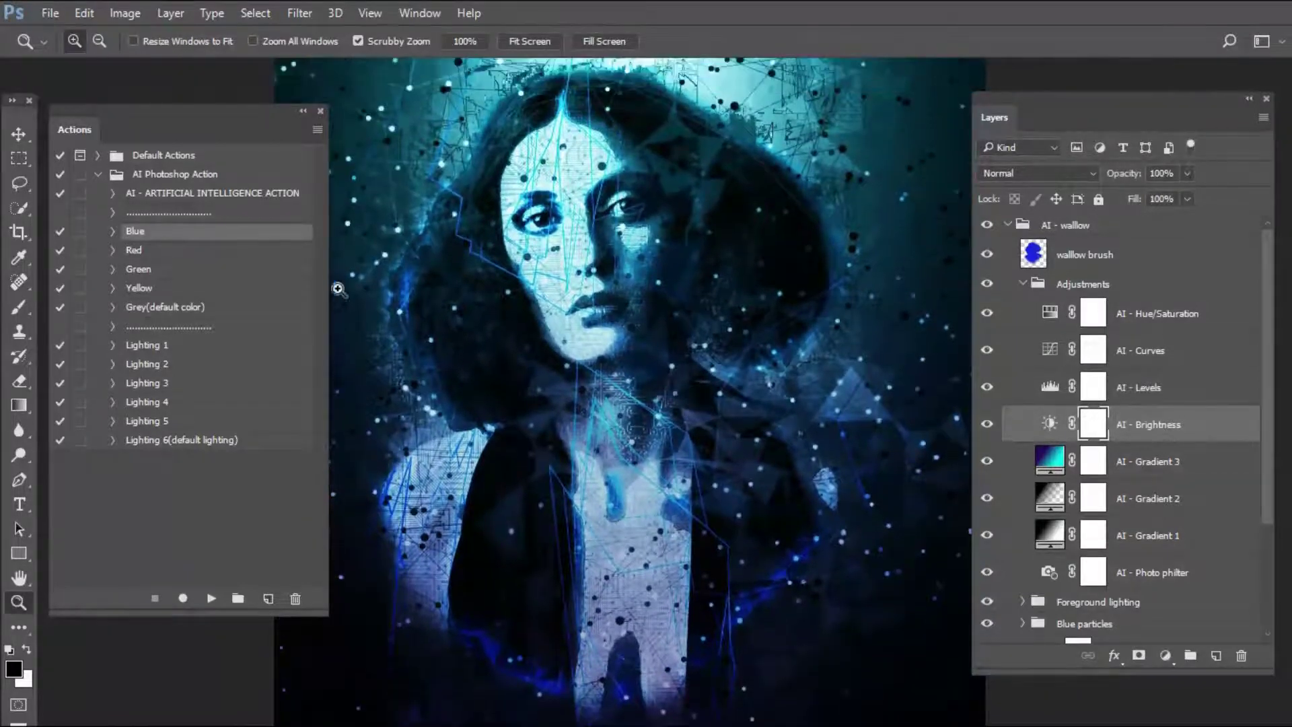
pyautogui.doubleClick(171, 250)
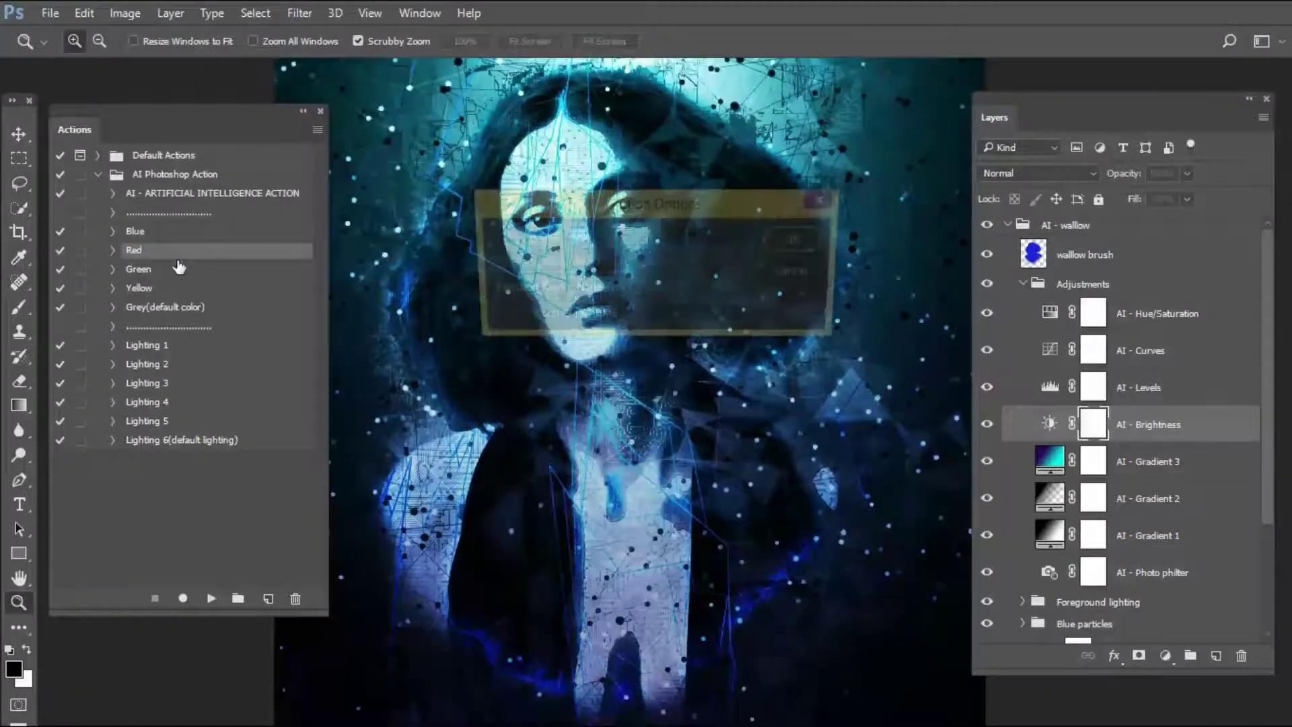
# Play the Red action to tint the artwork deep red, then pan the face higher.
pyautogui.click(792, 271)
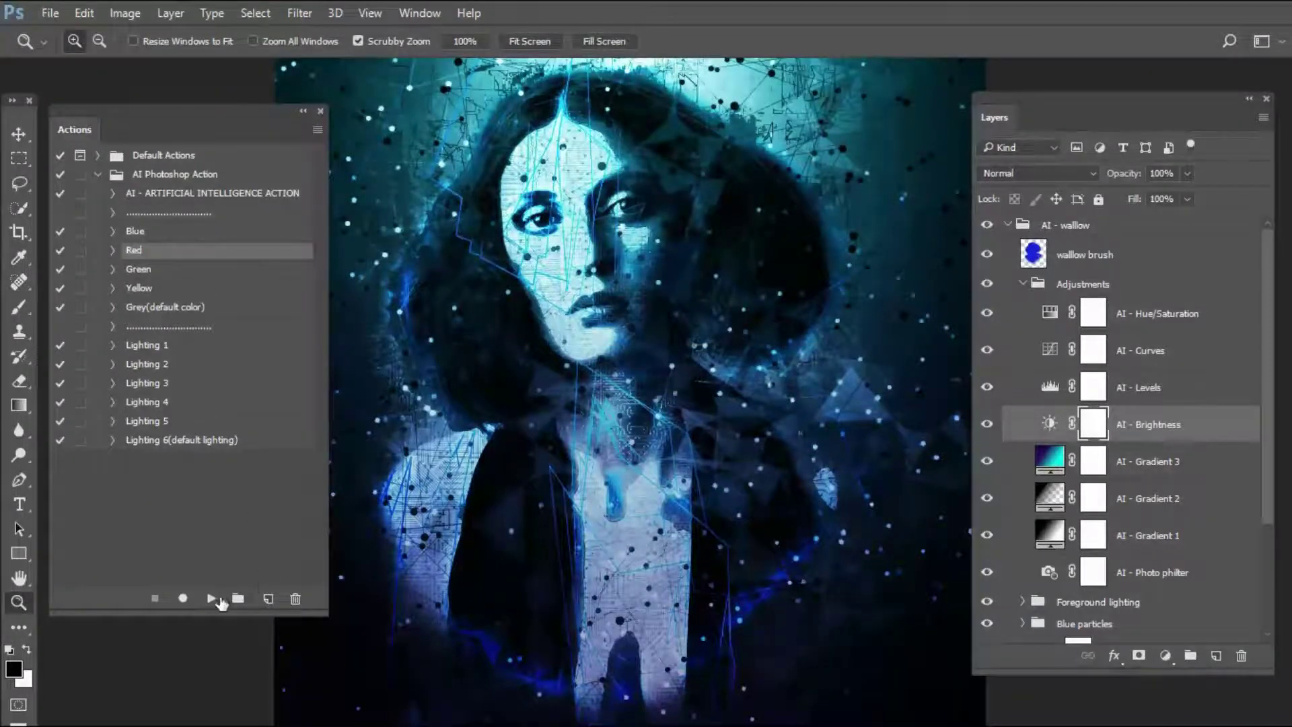
pyautogui.click(216, 596)
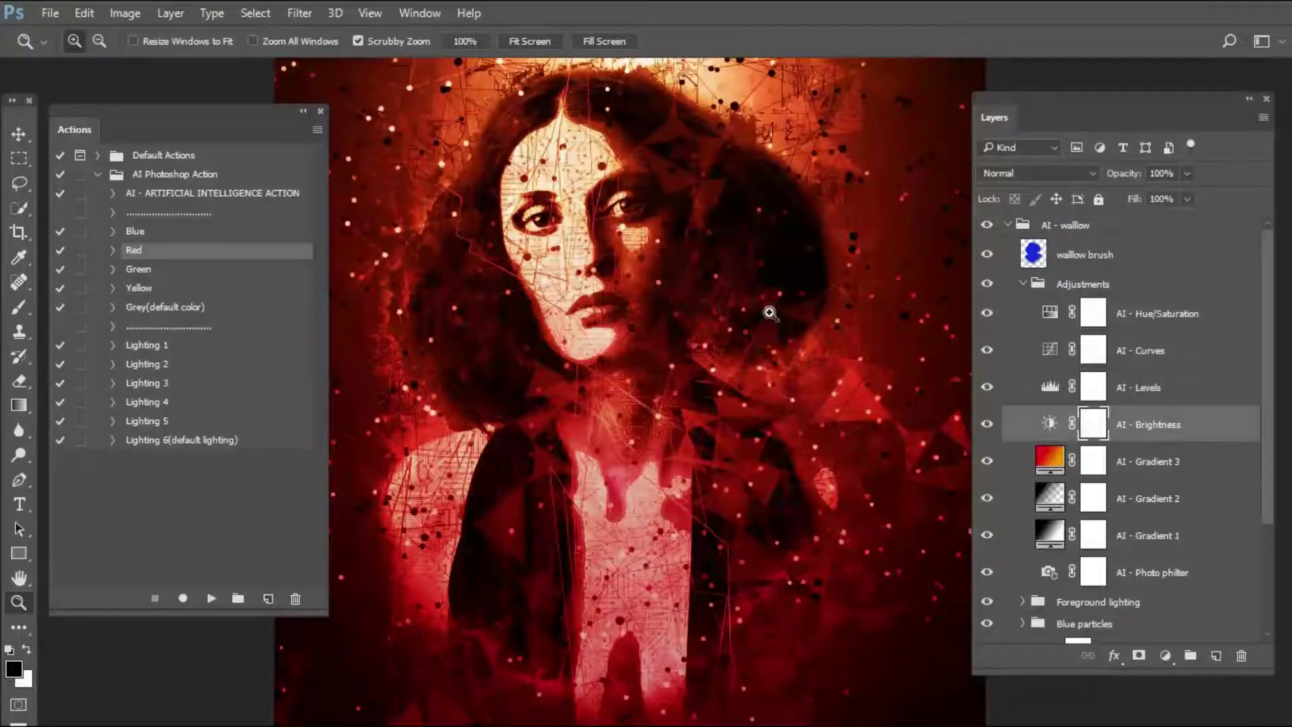
pyautogui.scroll(-1, 716, 373)
pyautogui.press('h')
pyautogui.moveTo(699, 335); pyautogui.dragTo(734, 316)
pyautogui.moveTo(724, 390); pyautogui.dragTo(591, 320)
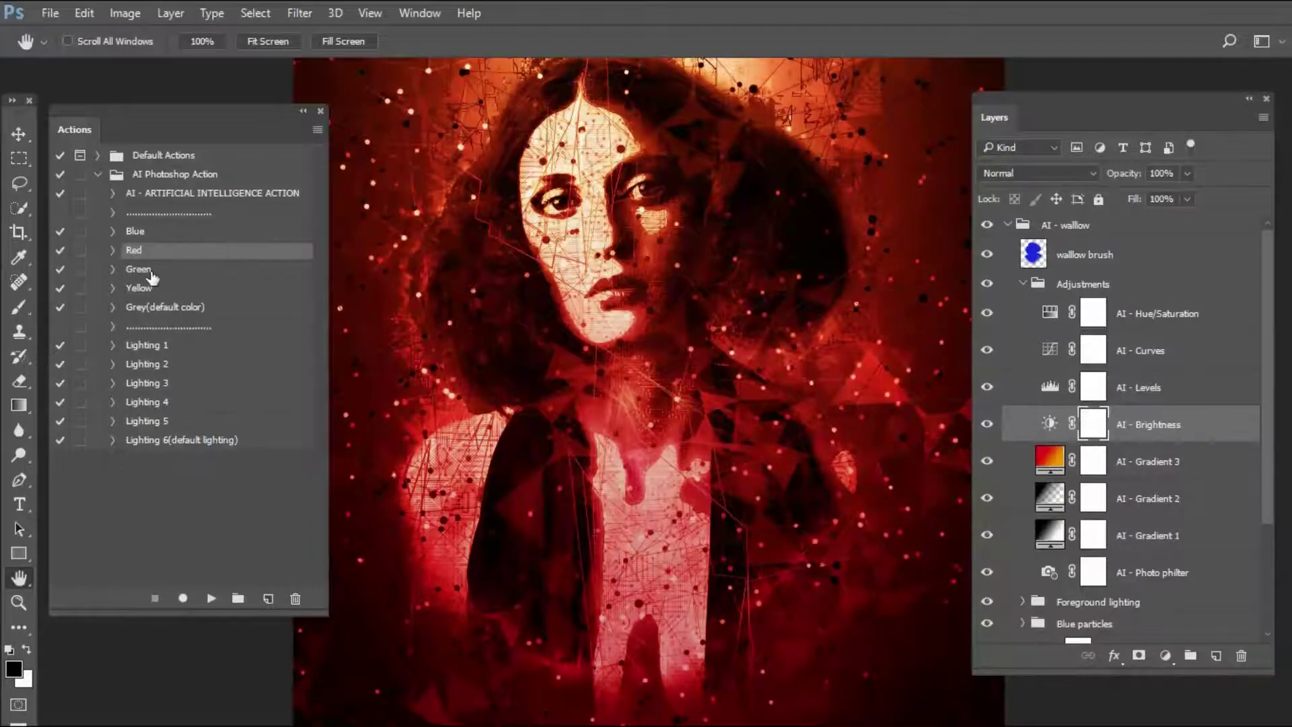
pyautogui.press('z')
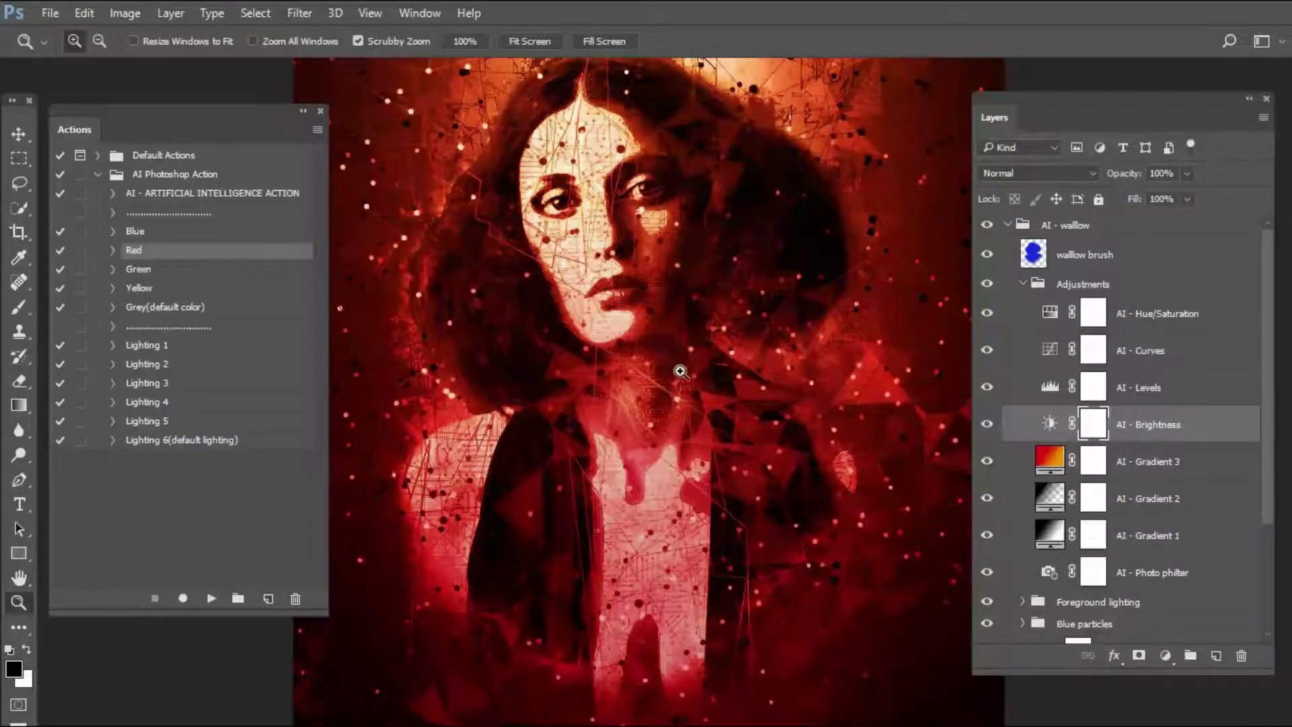
pyautogui.click(161, 268)
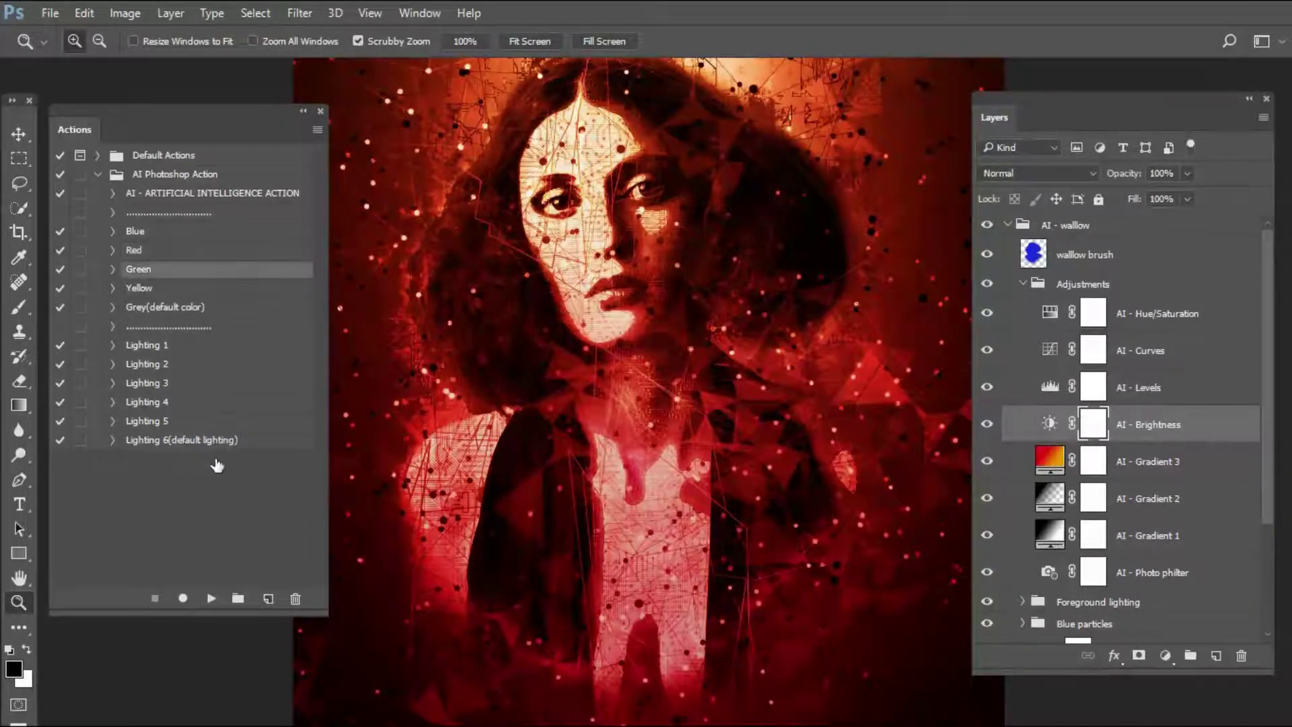
# Play Green, then Yellow, then Grey(default color), leaving grey tones with blue circuit lines.
pyautogui.click(211, 599)
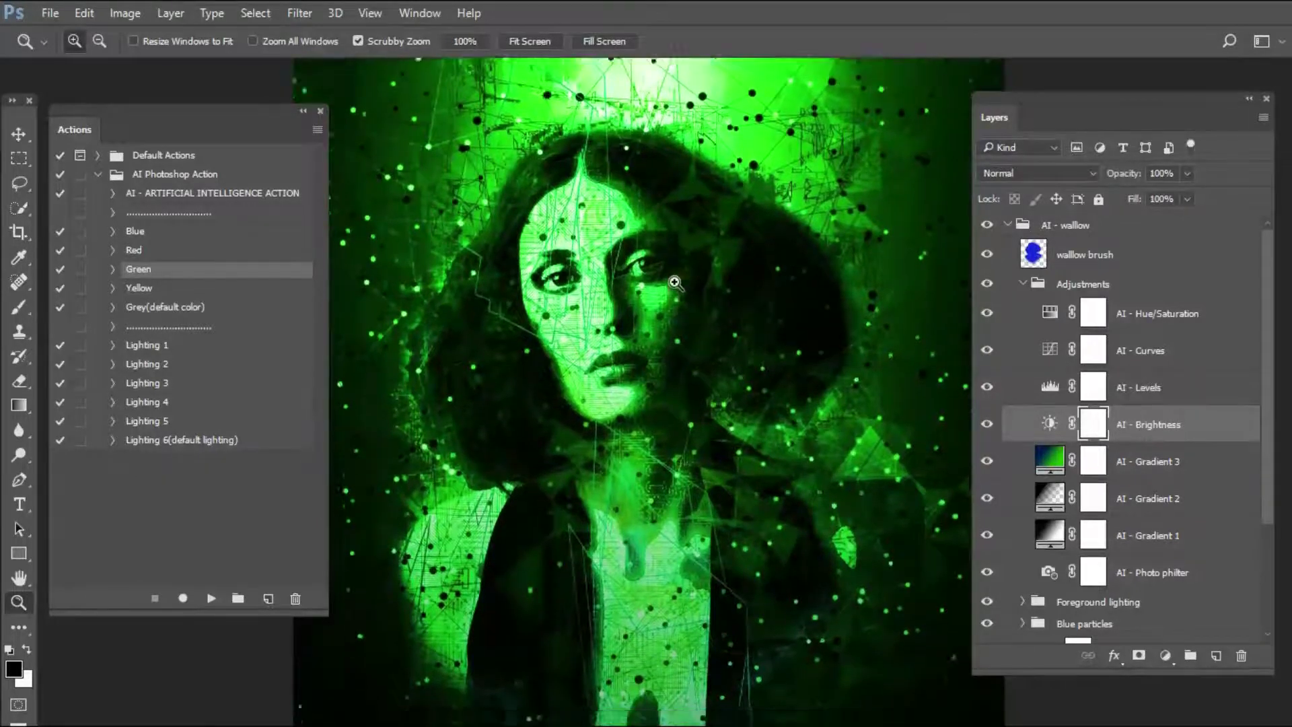
pyautogui.press('h')
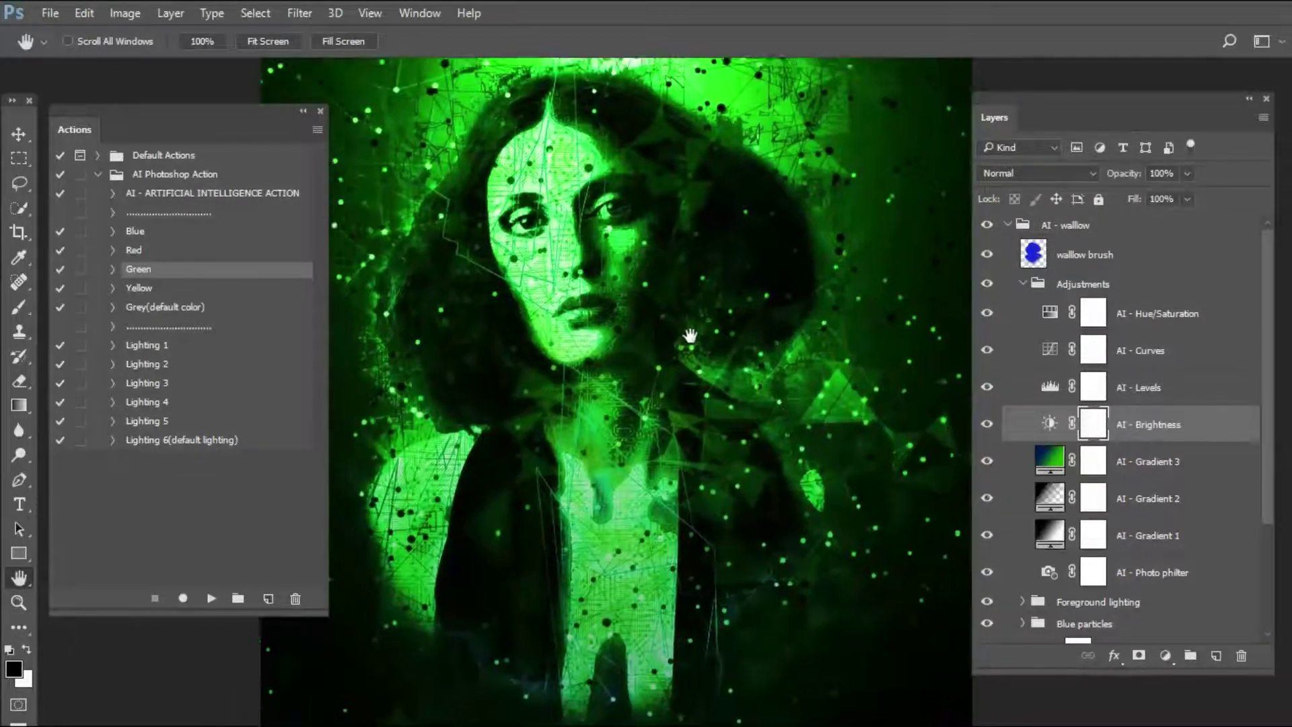
pyautogui.click(159, 295)
pyautogui.click(212, 598)
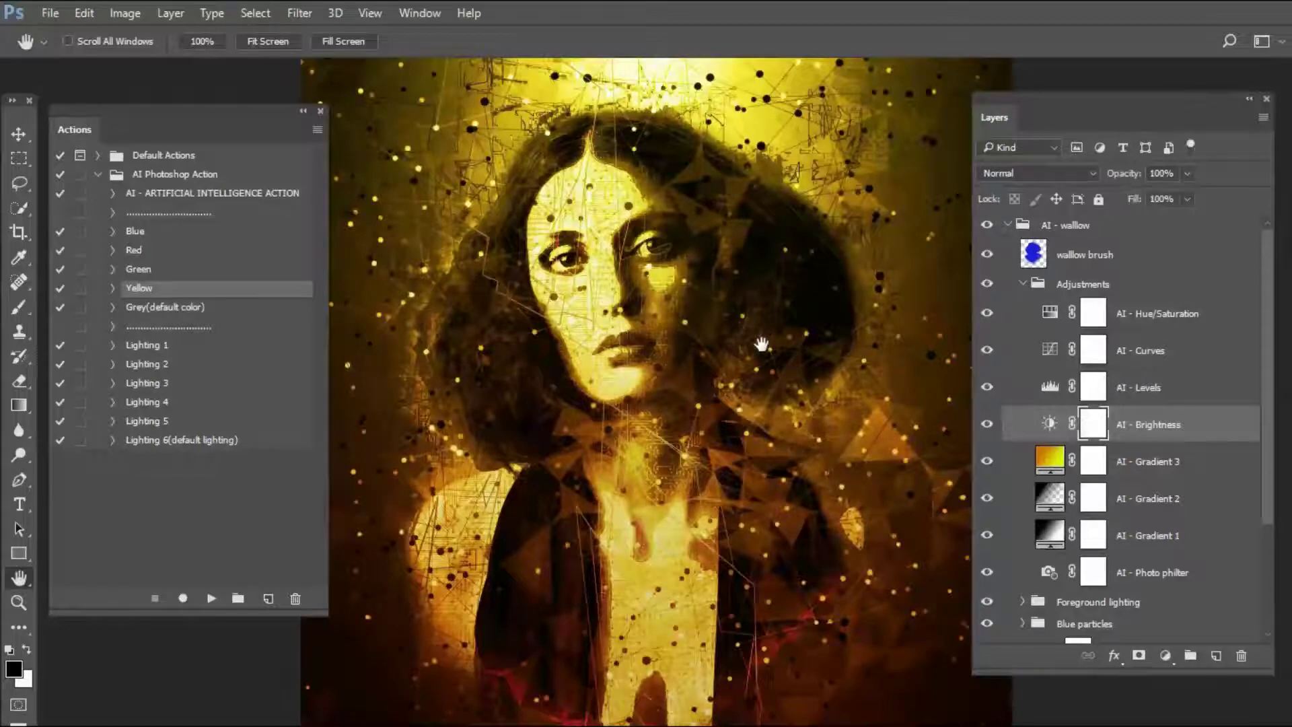
pyautogui.click(206, 311)
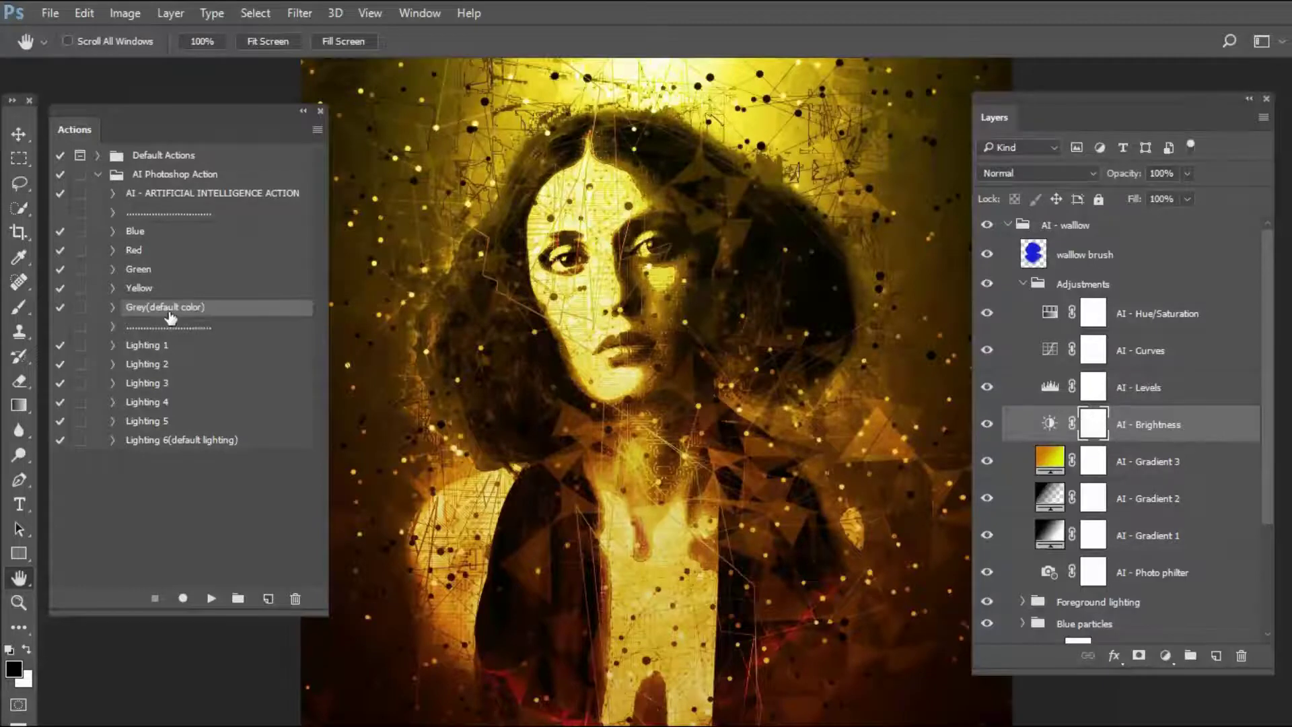
pyautogui.click(212, 595)
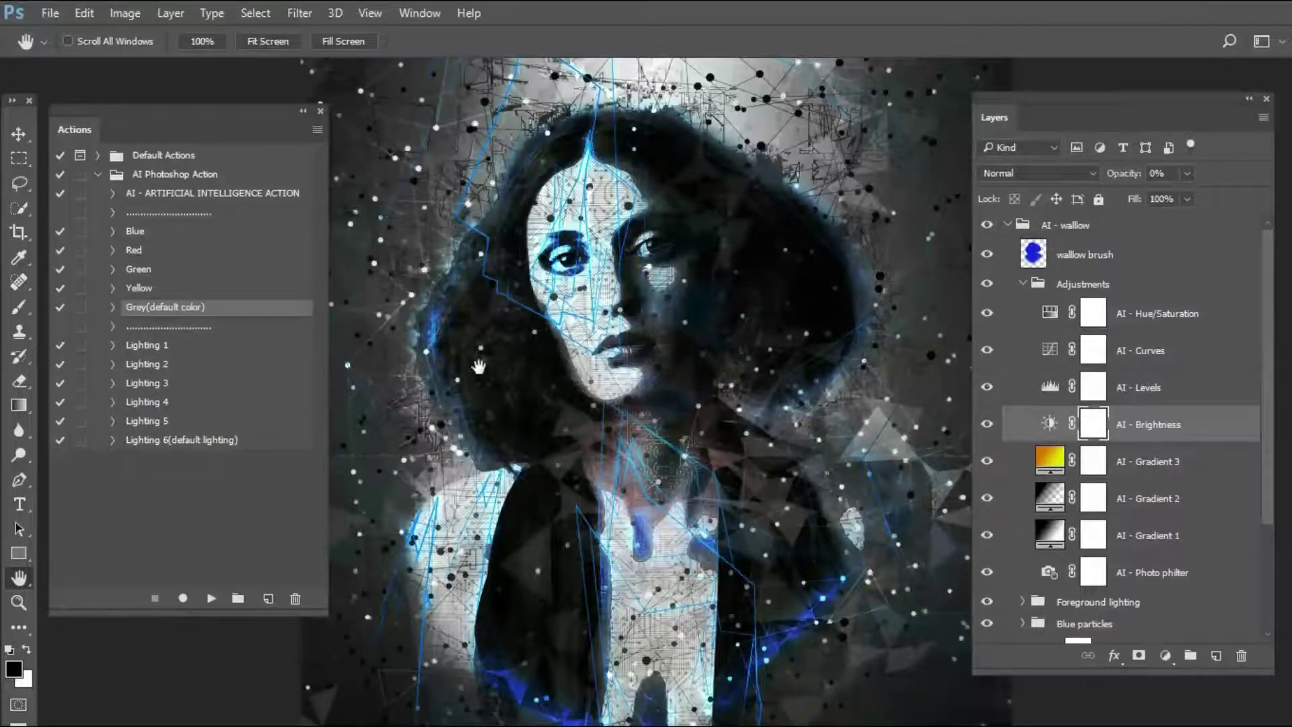
pyautogui.click(155, 276)
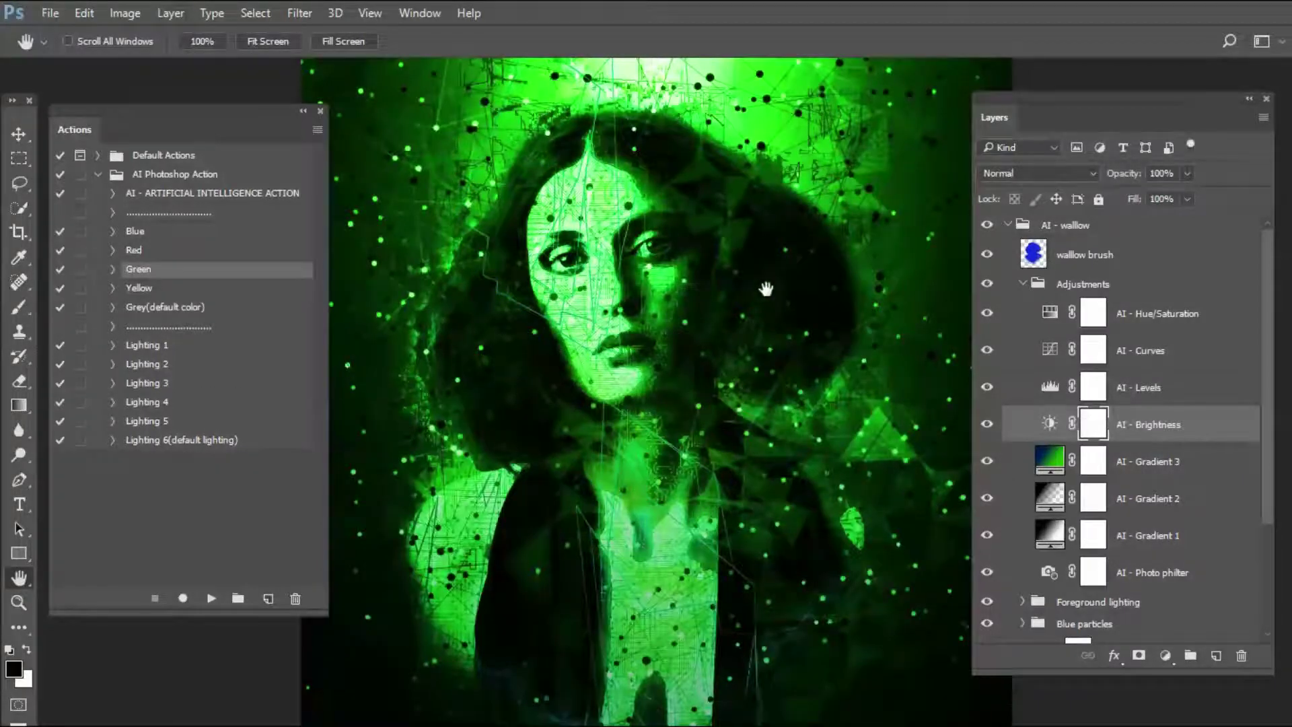
pyautogui.click(197, 310)
pyautogui.click(210, 599)
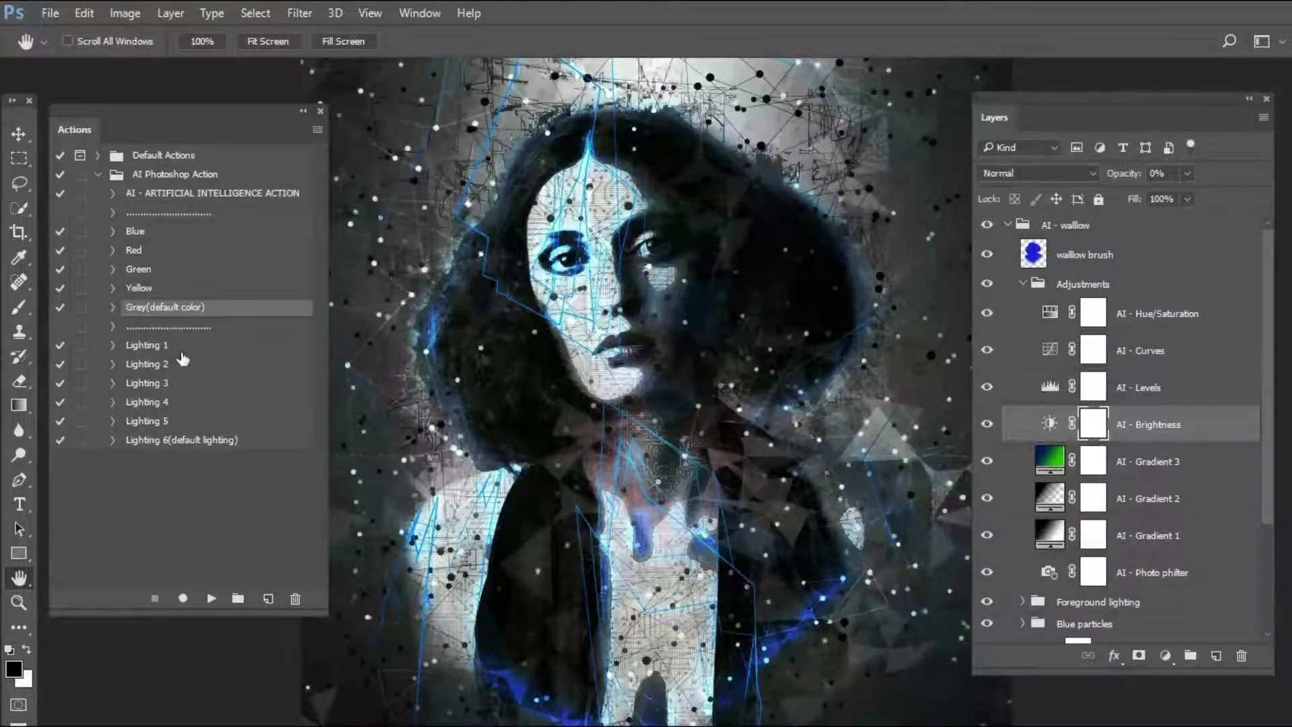
pyautogui.scroll(-1, 679, 355)
pyautogui.scroll(-1, 679, 355)
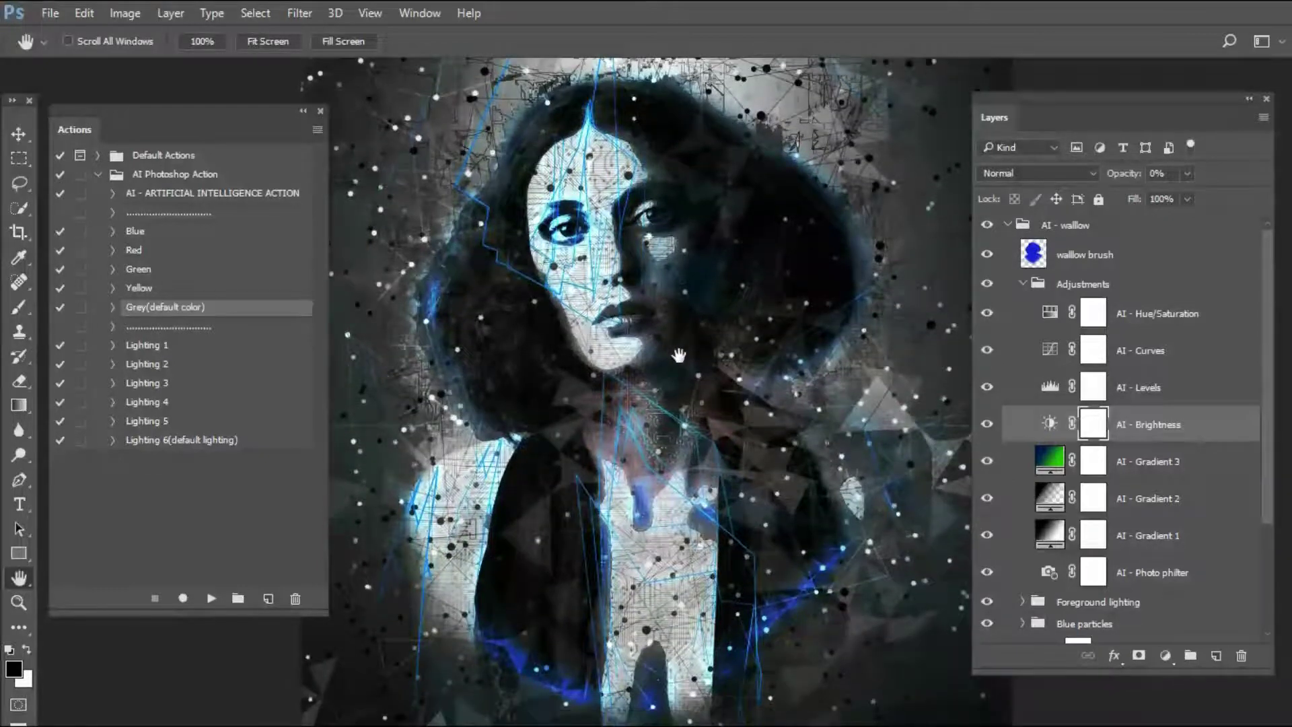
pyautogui.press('z')
pyautogui.moveTo(682, 357); pyautogui.dragTo(368, 357)
pyautogui.press('v')
pyautogui.click(153, 350)
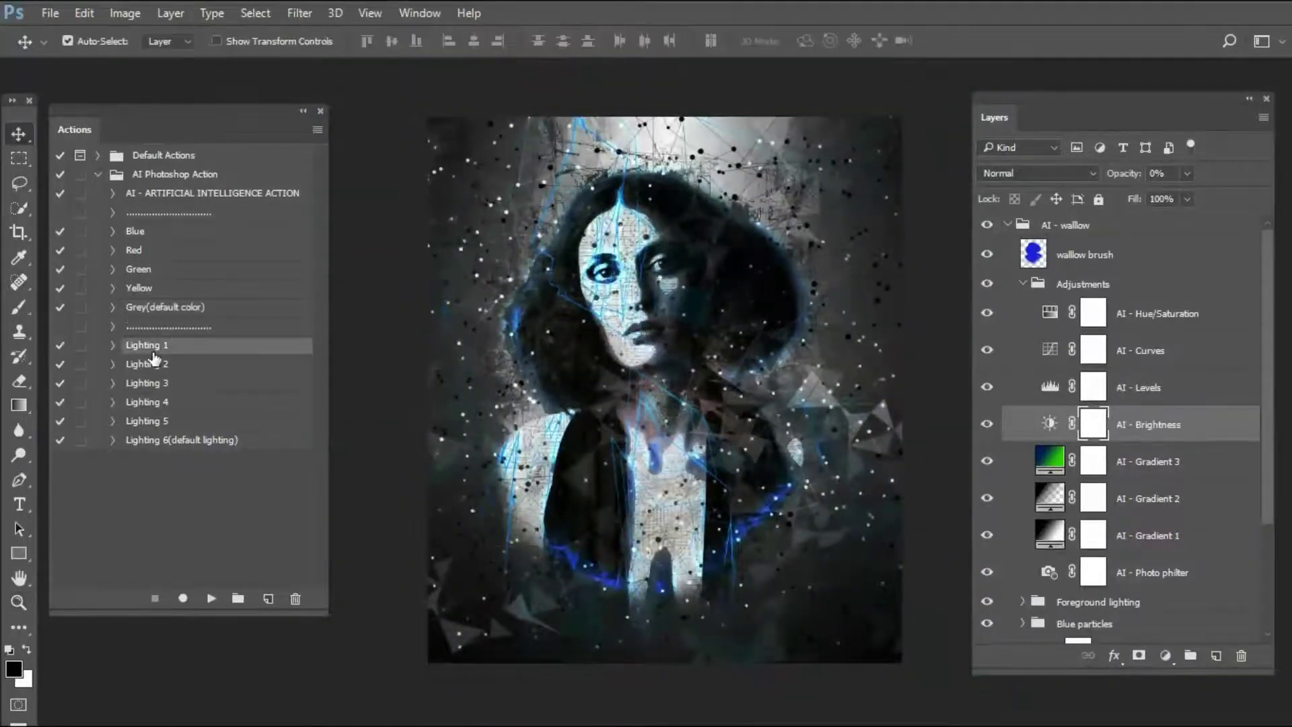
# Play Lighting 1, Lighting 2 and Lighting 3 in turn, zooming in on the portrait.
pyautogui.click(213, 599)
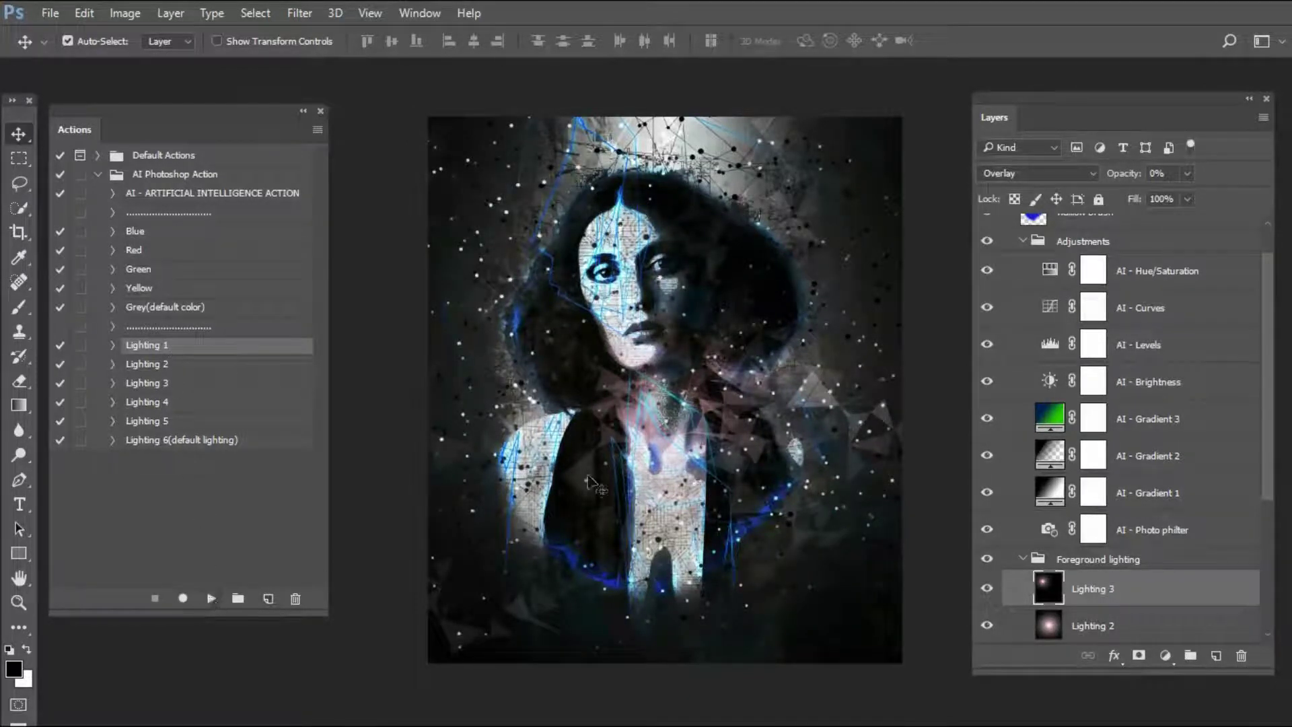
pyautogui.press('z')
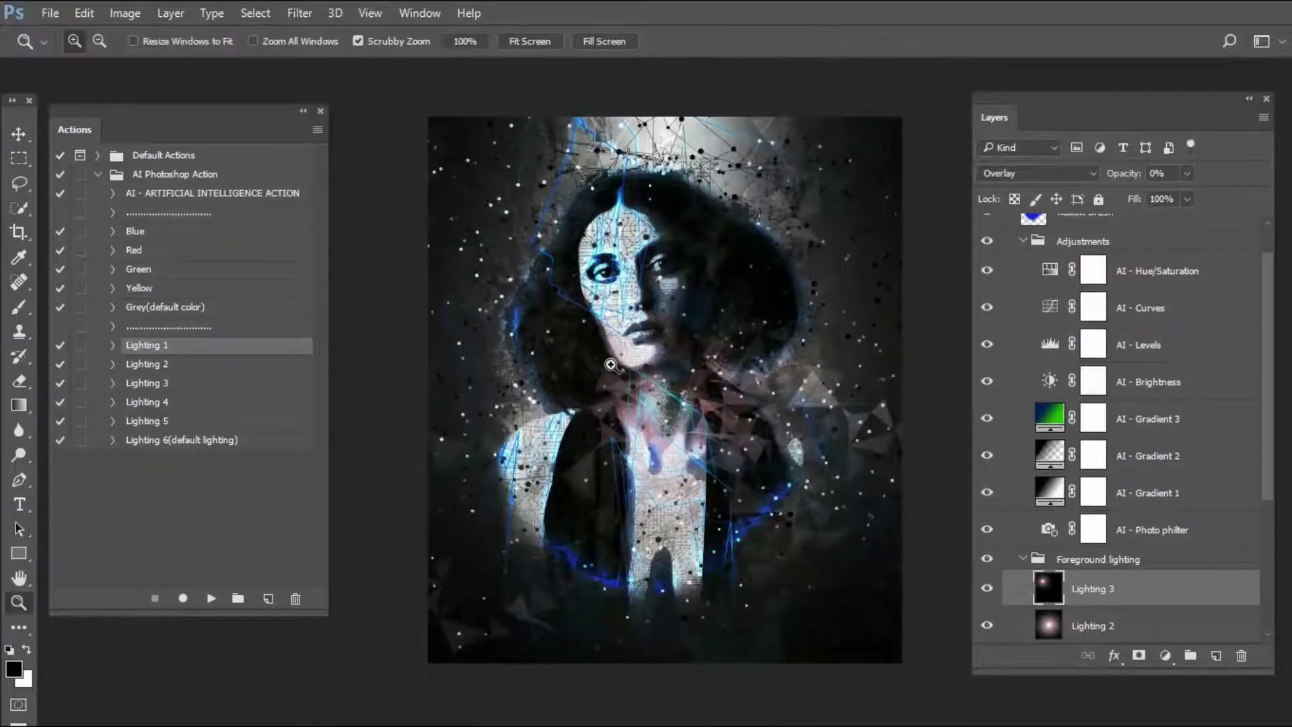
pyautogui.click(599, 360)
pyautogui.press('v')
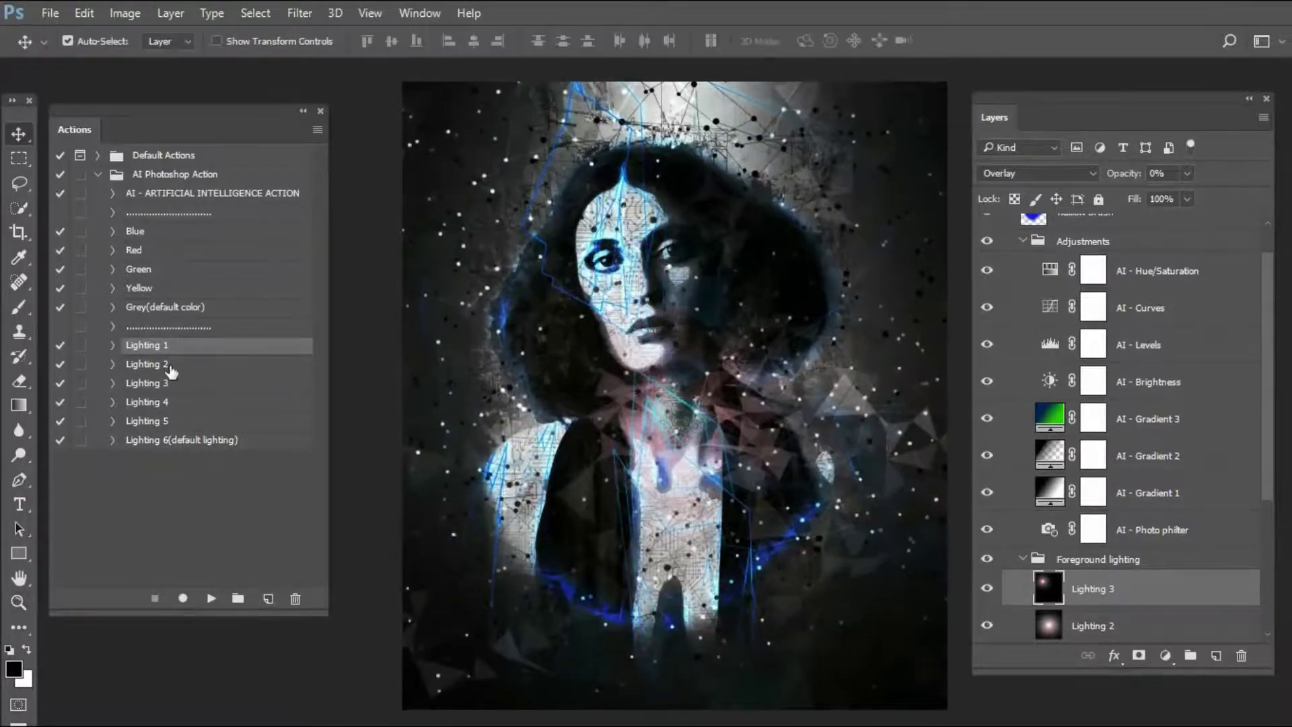
pyautogui.click(169, 365)
pyautogui.click(211, 600)
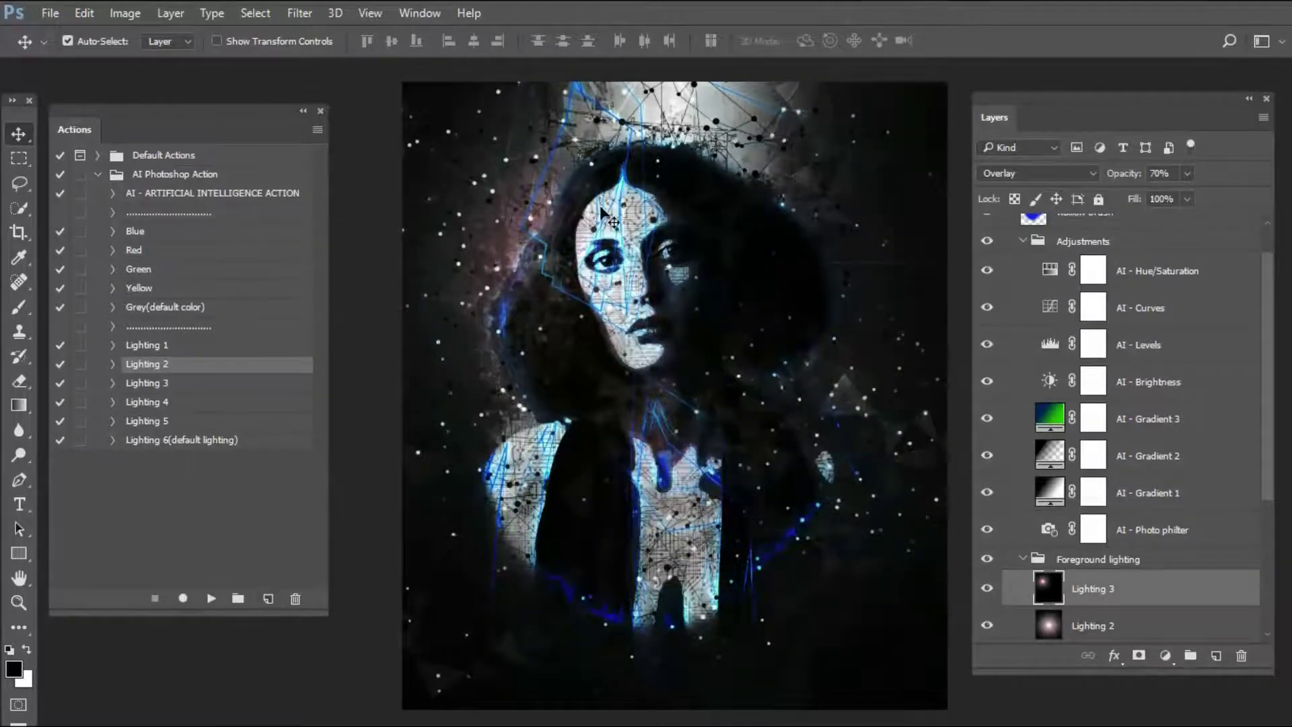
pyautogui.click(156, 385)
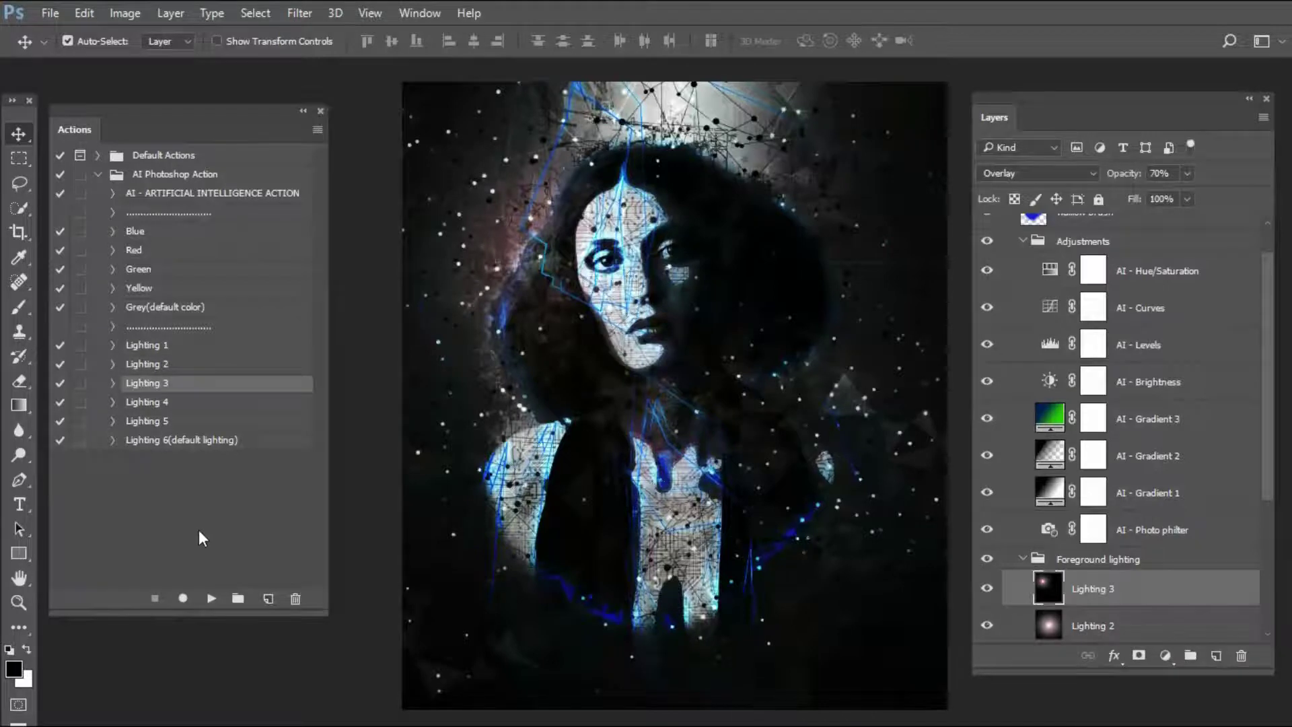
pyautogui.click(209, 598)
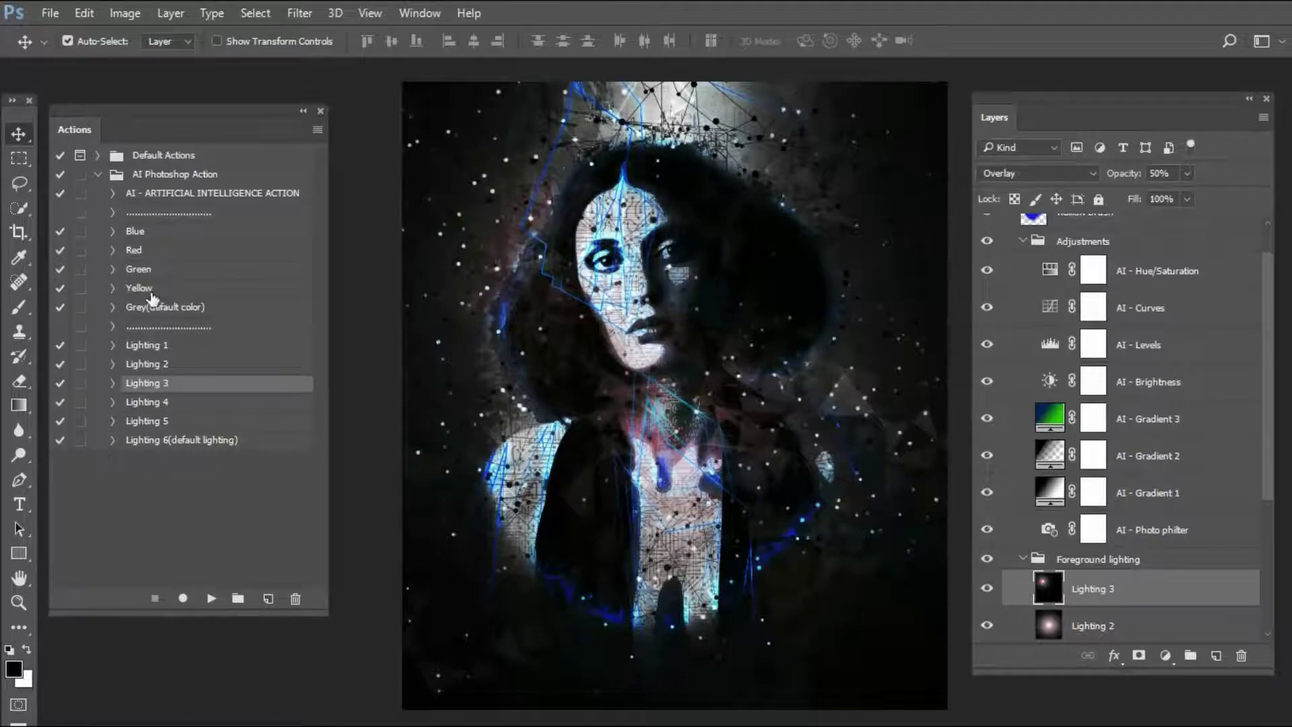
pyautogui.click(149, 236)
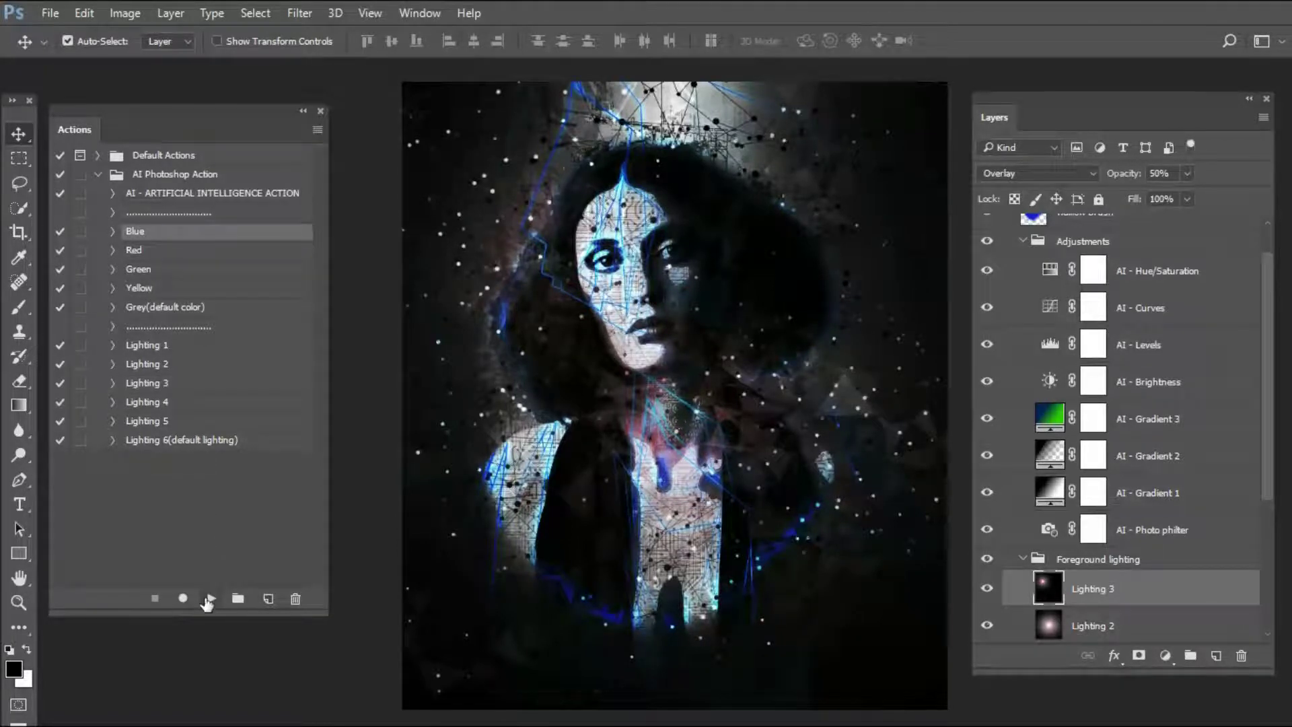
# Play Blue, then Lighting 1, 2 and 3 on the blue artwork.
pyautogui.click(211, 599)
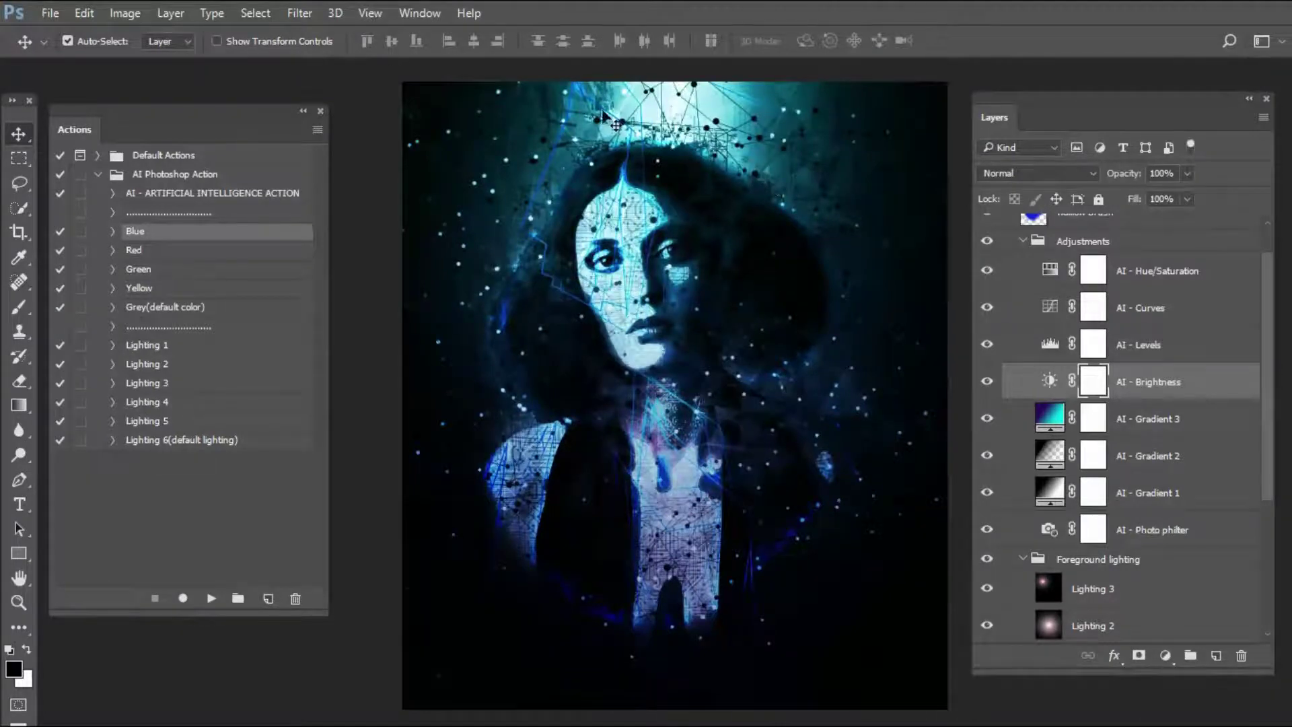
pyautogui.click(152, 350)
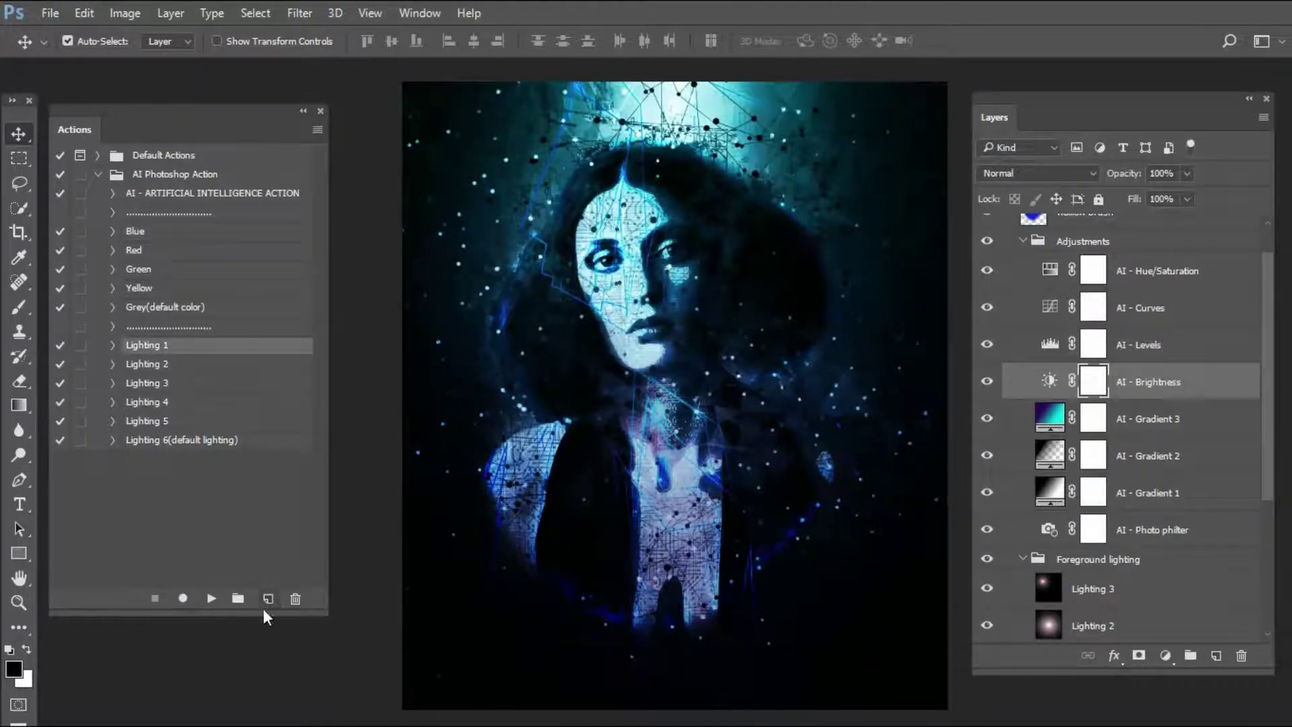
pyautogui.click(211, 599)
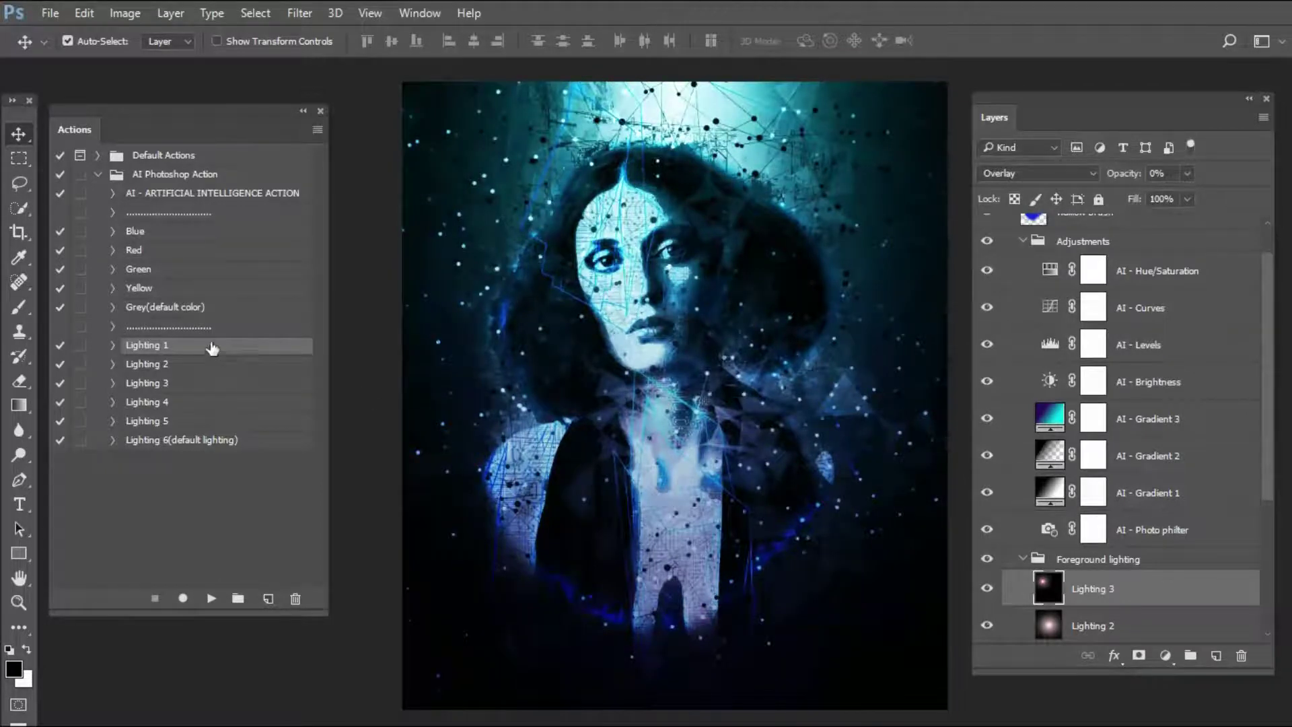
pyautogui.click(168, 365)
pyautogui.click(210, 598)
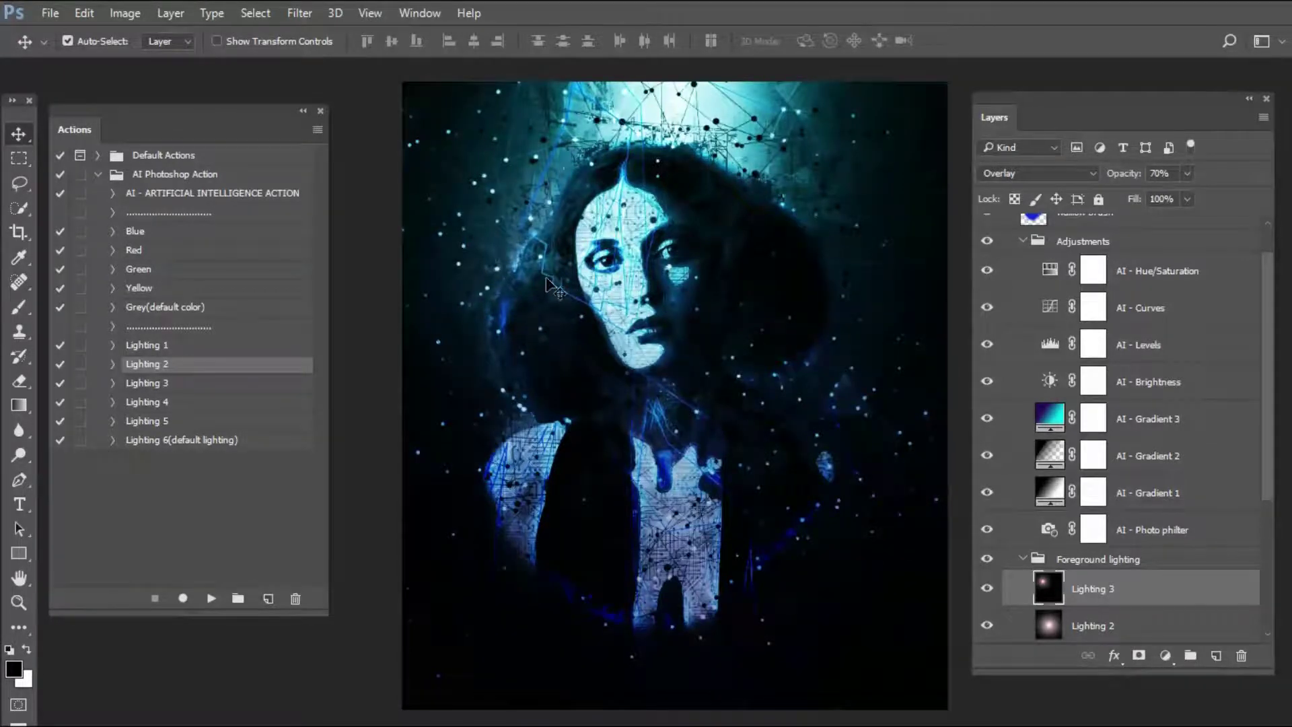
pyautogui.click(165, 384)
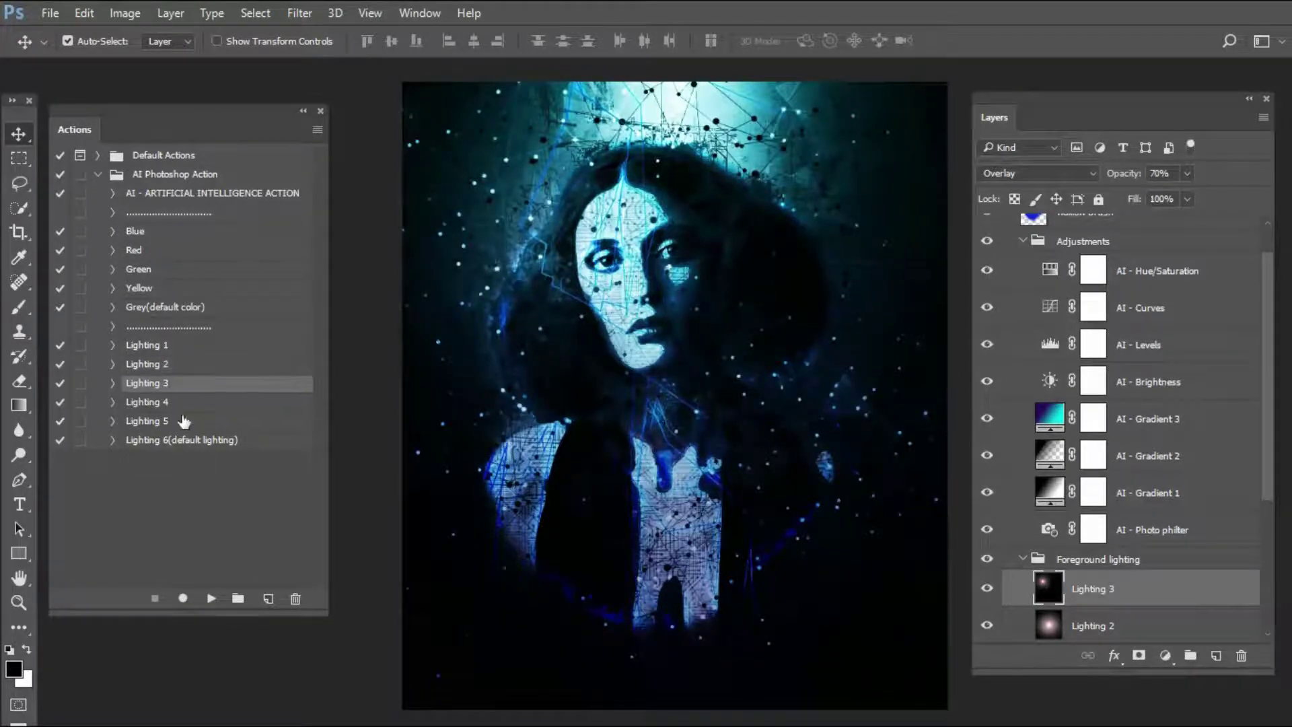
pyautogui.click(211, 599)
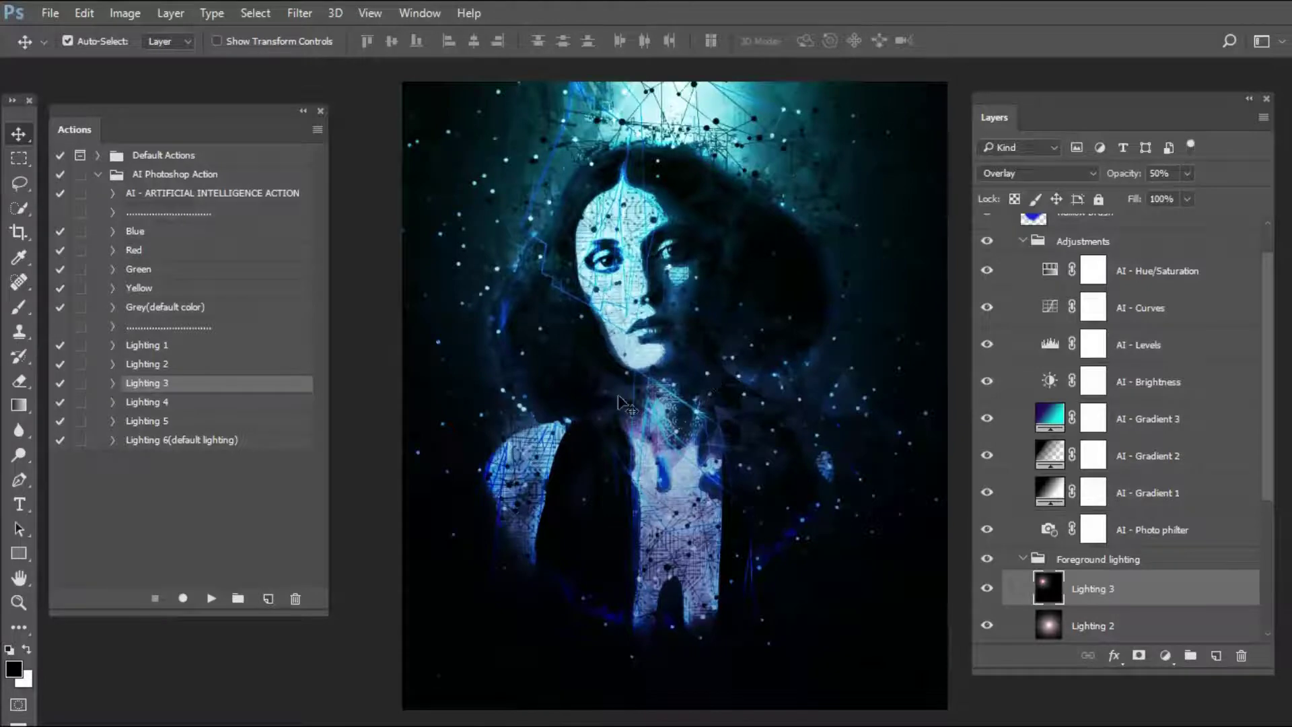
# Try Lighting 4 and Lighting 5, then apply the default Lighting 6.
pyautogui.doubleClick(176, 404)
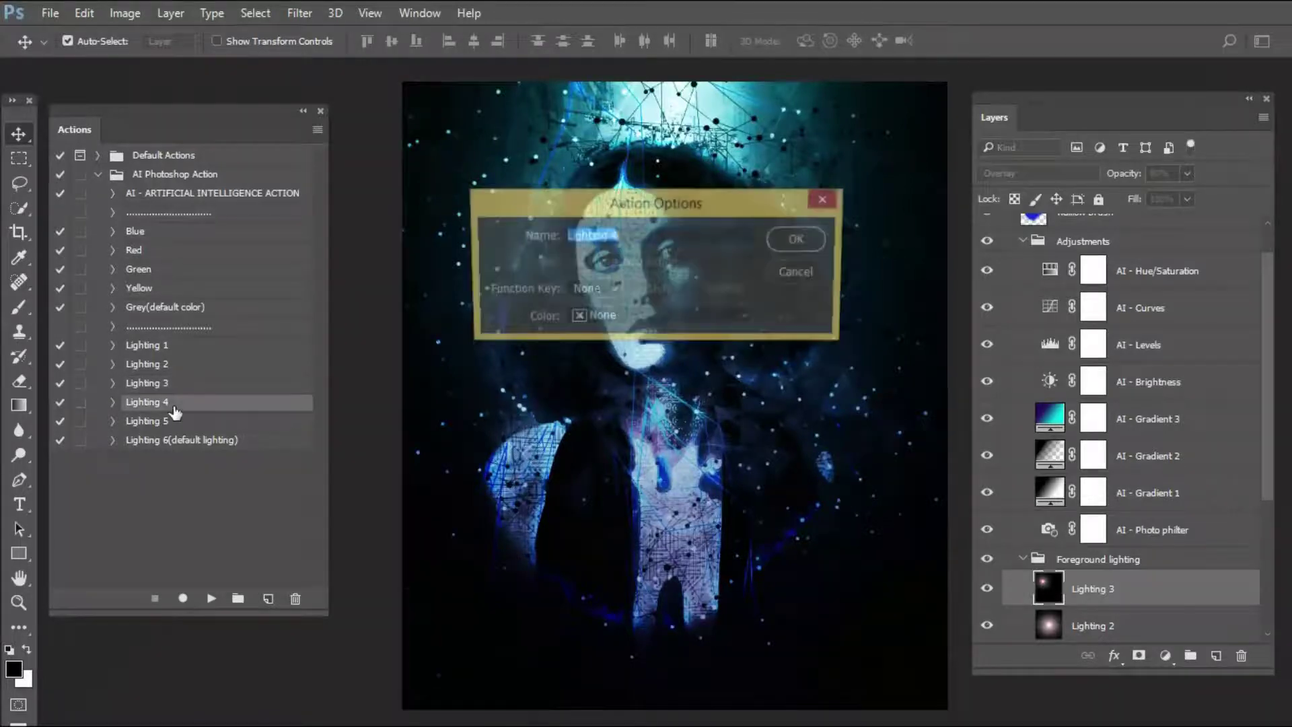
pyautogui.click(807, 271)
pyautogui.click(203, 602)
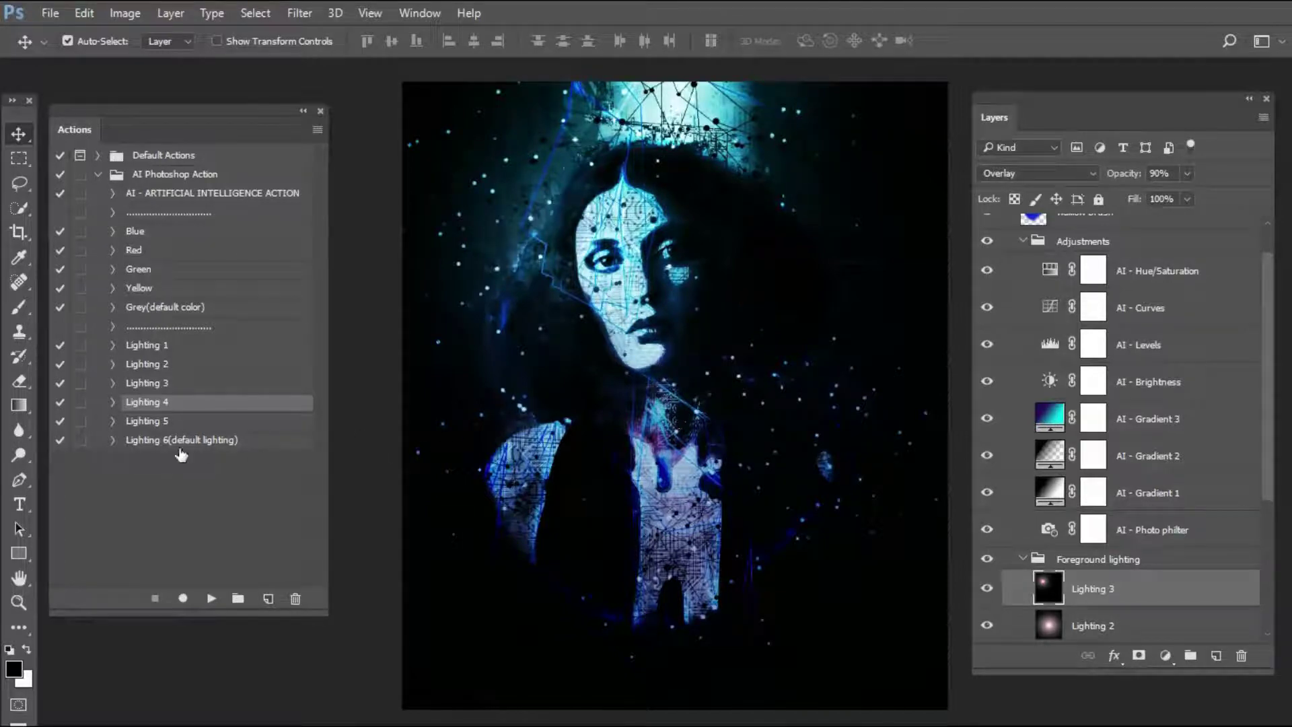
pyautogui.click(178, 422)
pyautogui.click(212, 598)
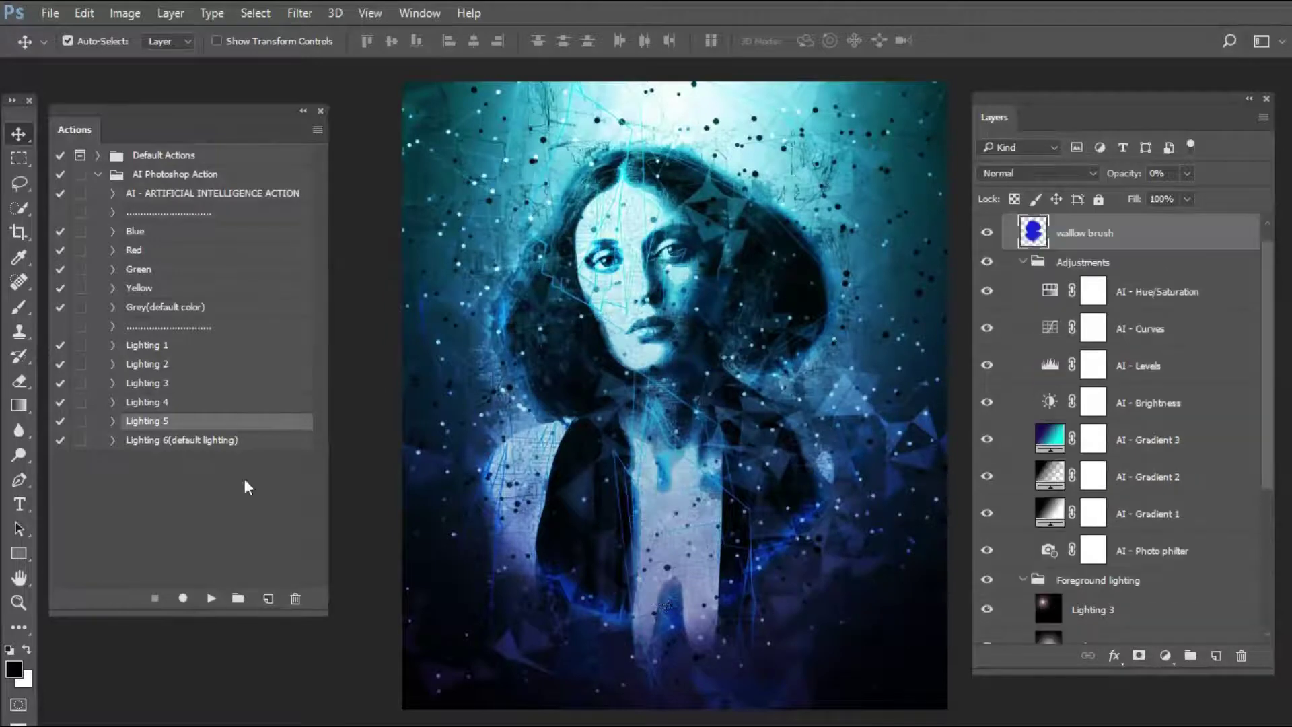
pyautogui.click(169, 445)
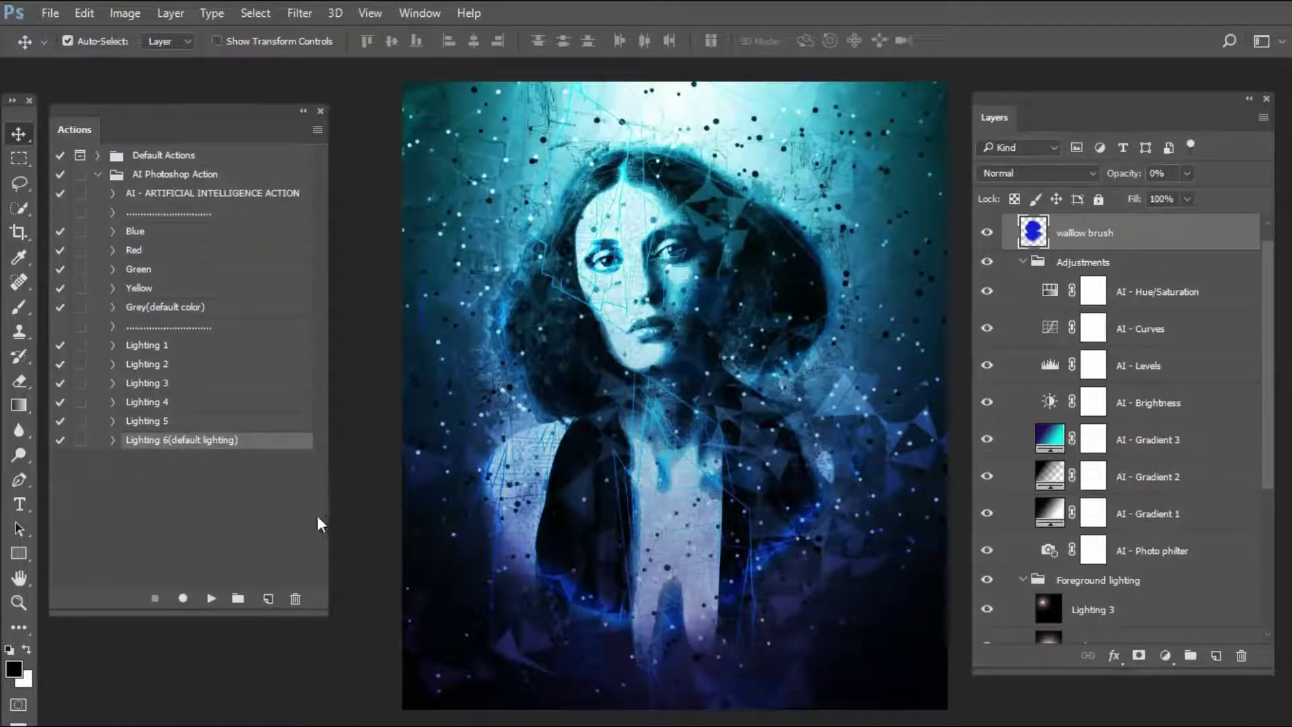
pyautogui.click(211, 602)
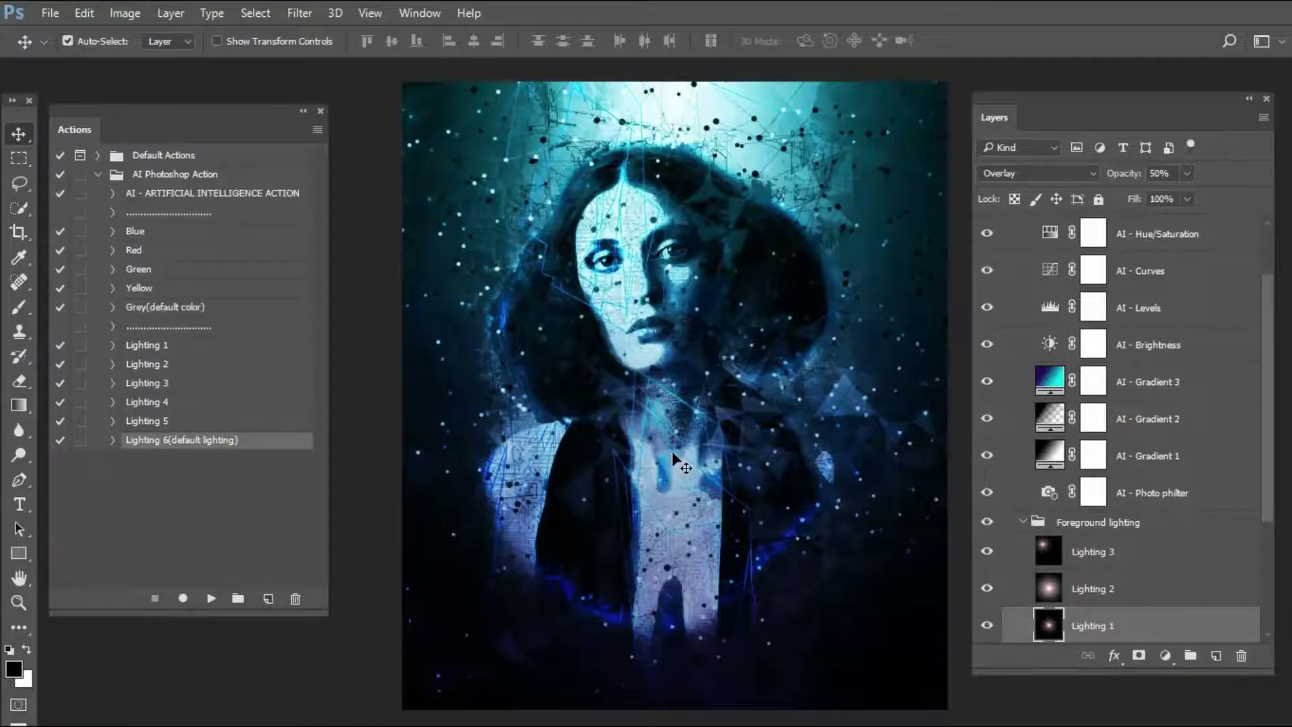
# Preview the Green and Red colour schemes, then Lighting 3 and Lighting 4.
pyautogui.click(144, 271)
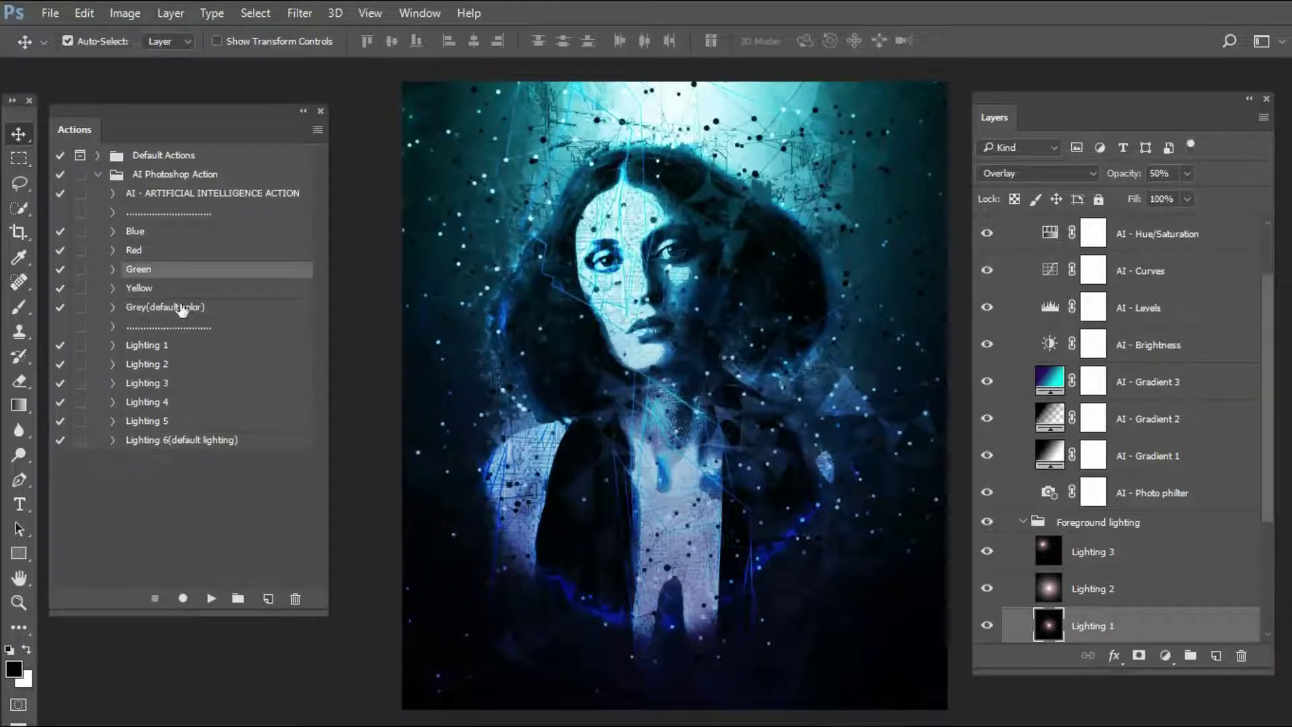
pyautogui.click(211, 599)
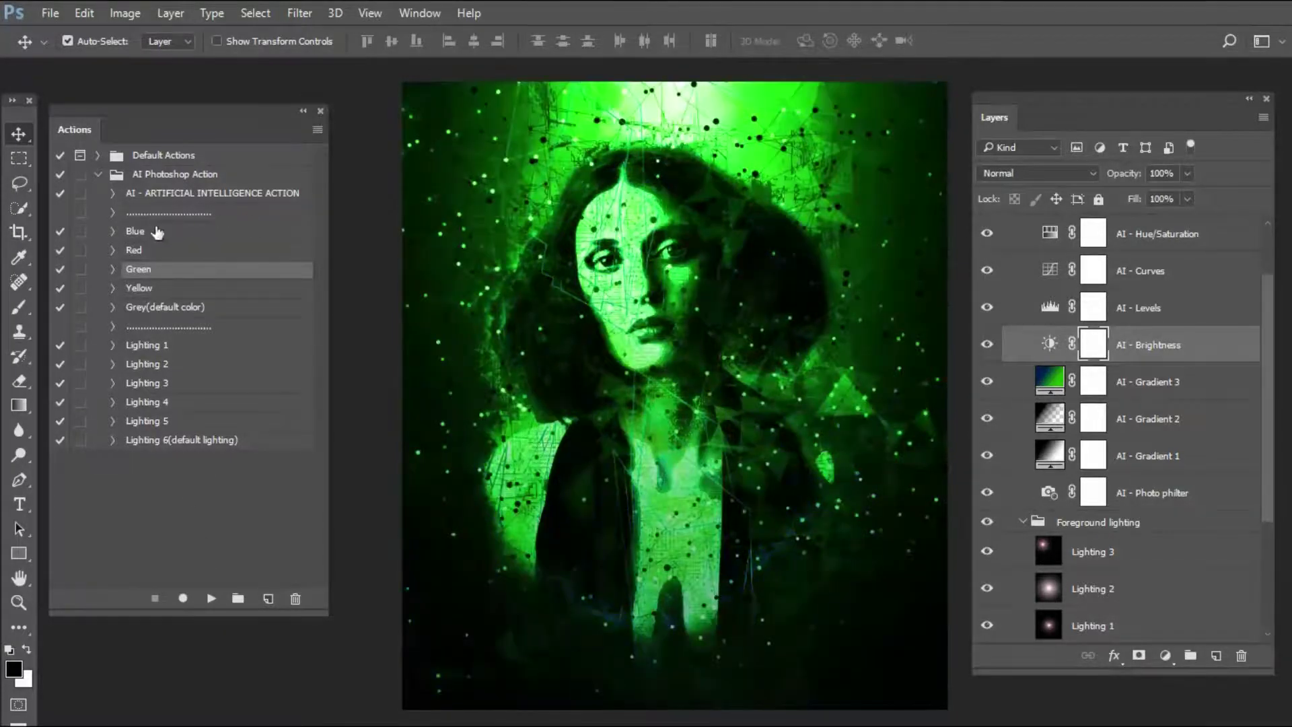
pyautogui.click(129, 254)
pyautogui.click(211, 599)
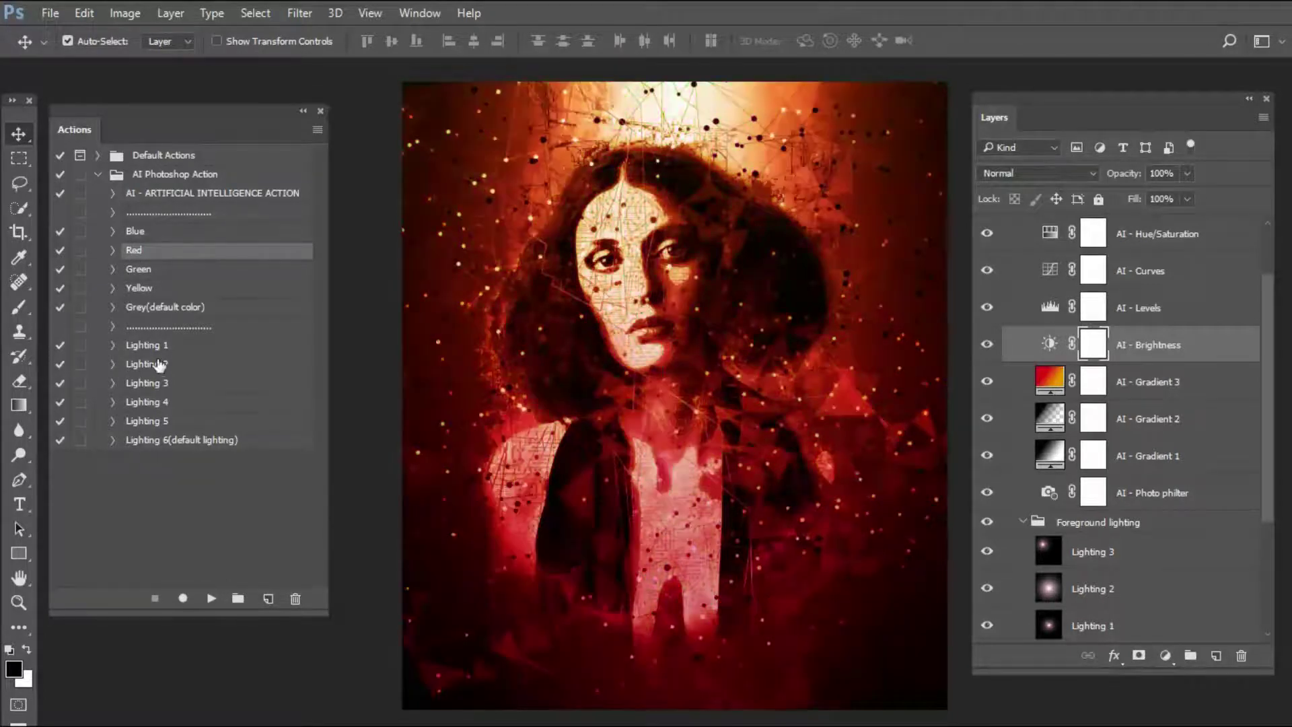
pyautogui.click(169, 384)
pyautogui.click(211, 599)
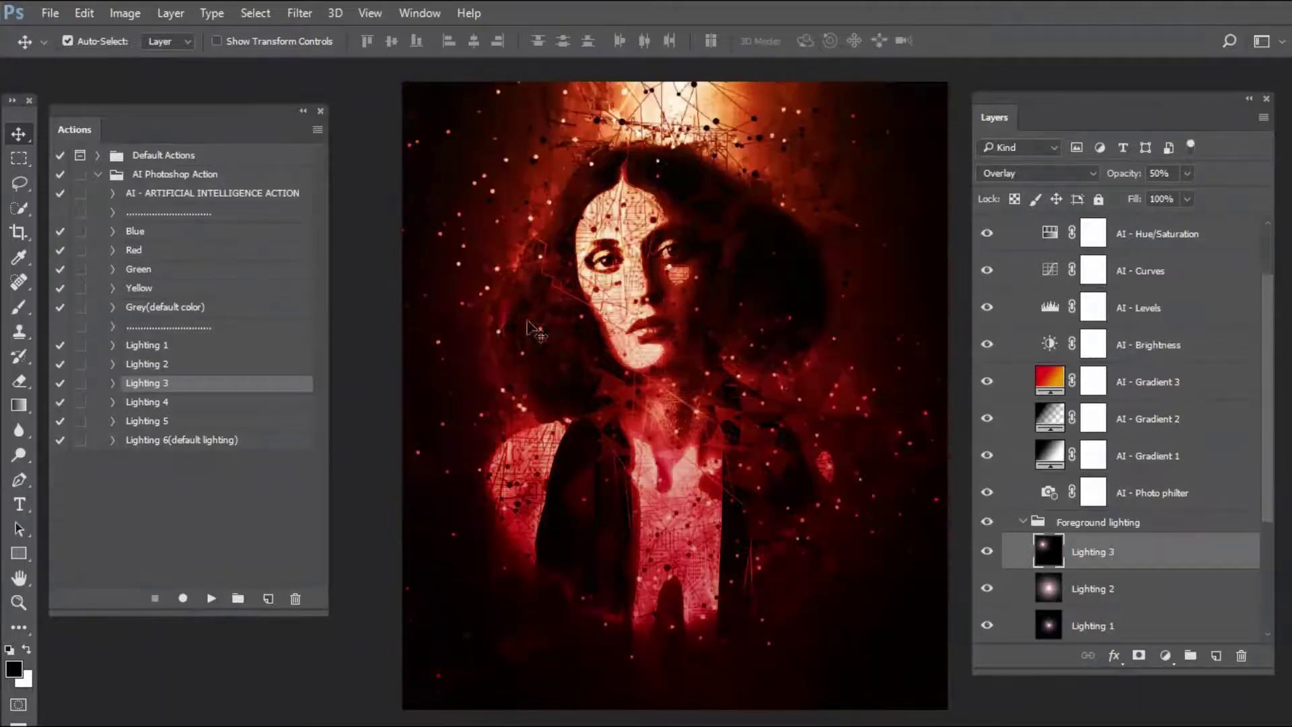
pyautogui.click(165, 403)
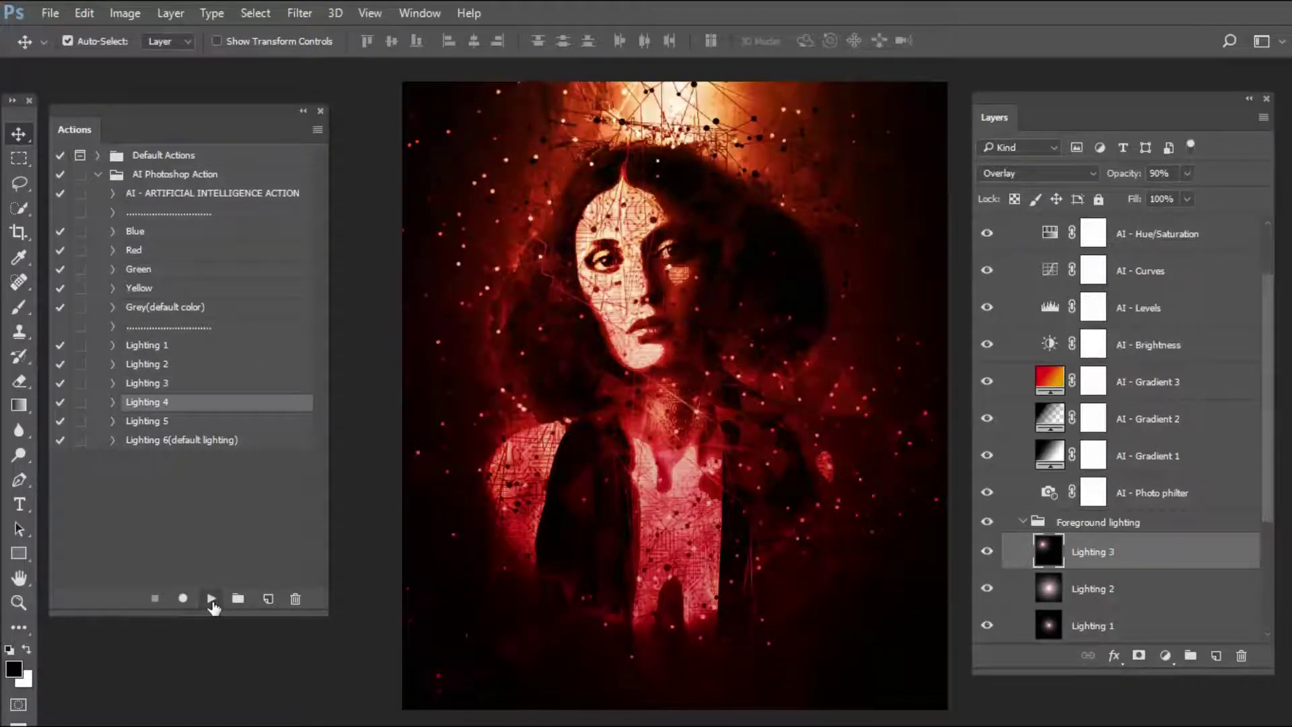
pyautogui.click(211, 600)
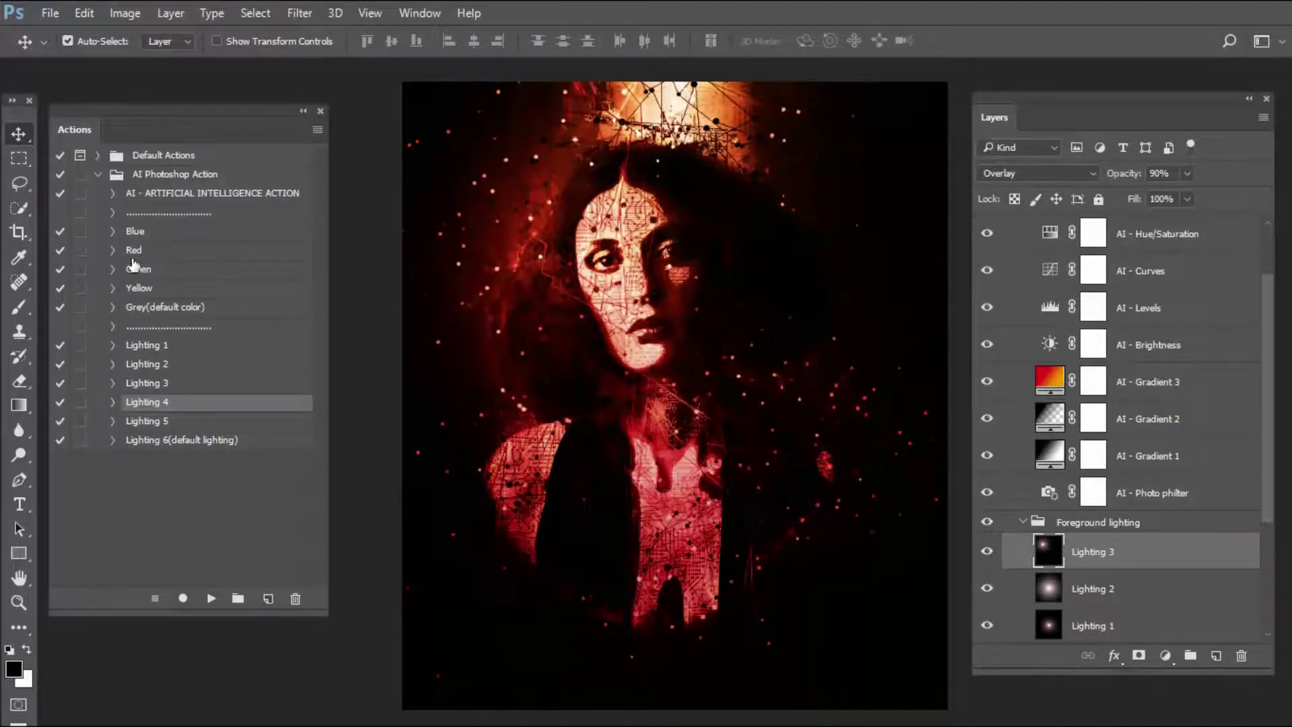
# Apply the default Lighting 6, then restore the Grey default colour scheme.
pyautogui.click(143, 347)
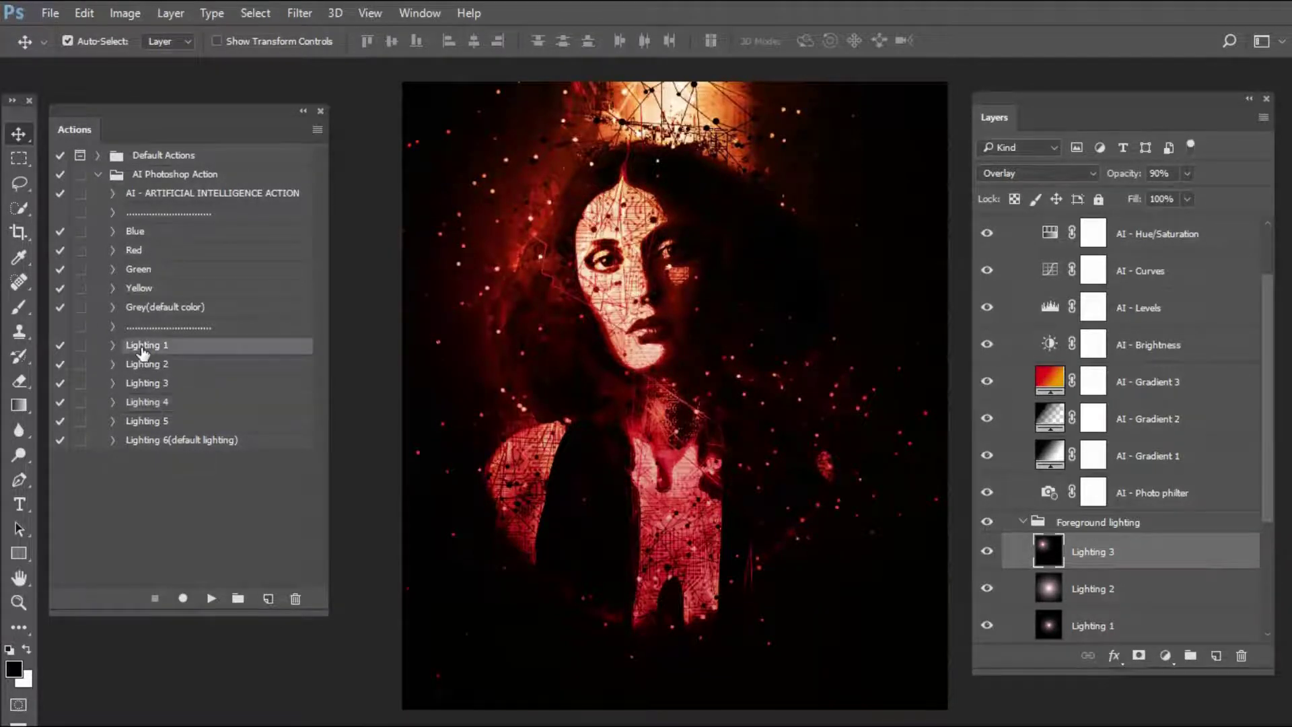
pyautogui.click(180, 441)
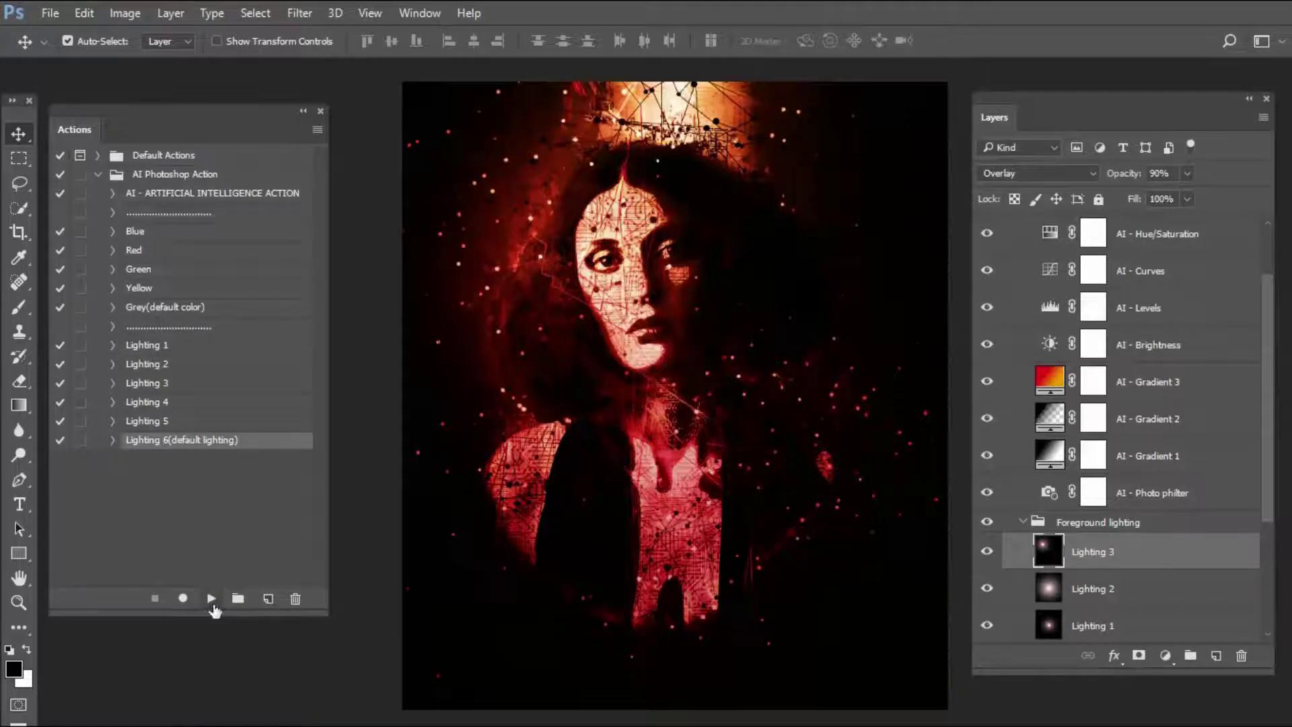
pyautogui.click(211, 598)
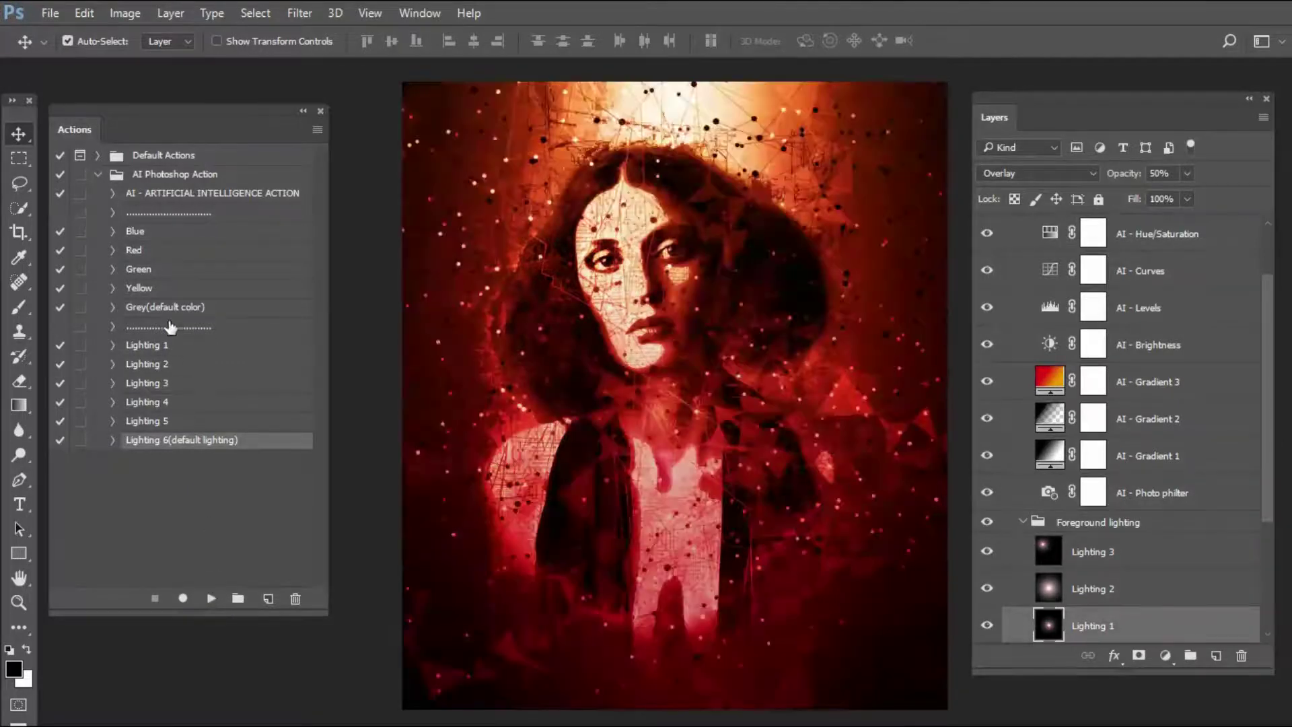
pyautogui.click(168, 308)
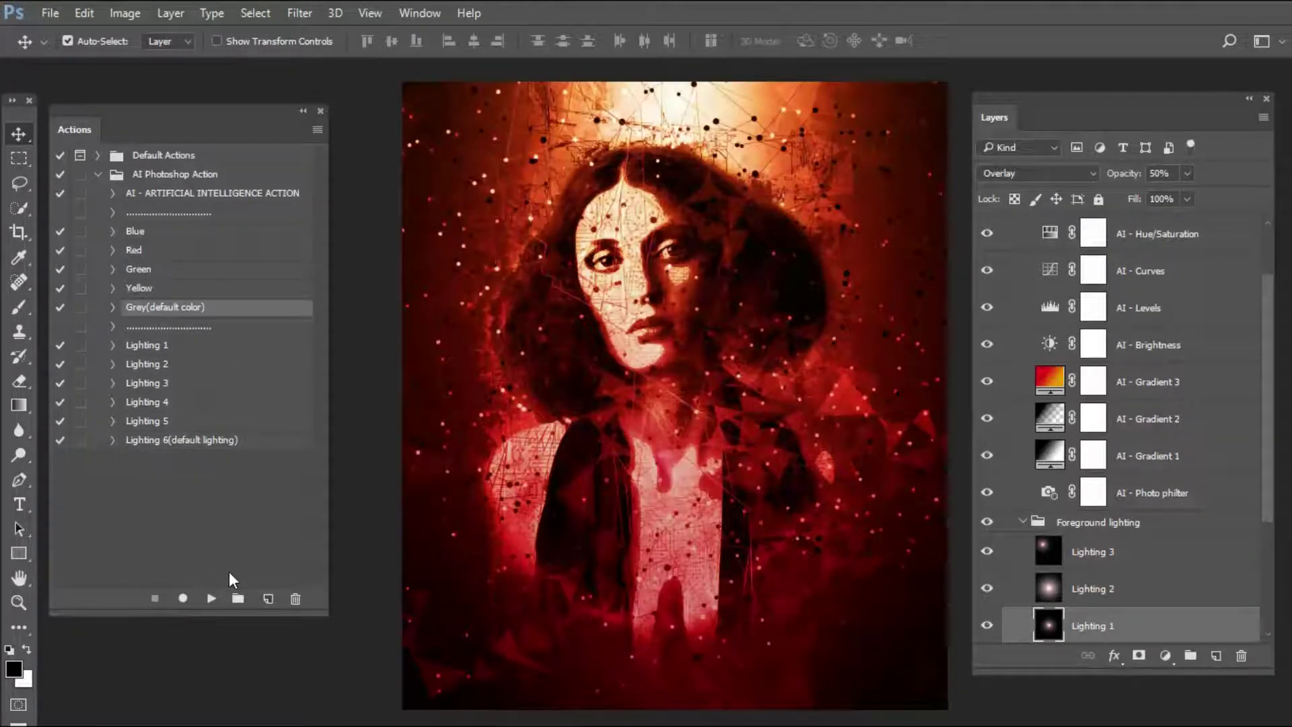
pyautogui.click(212, 599)
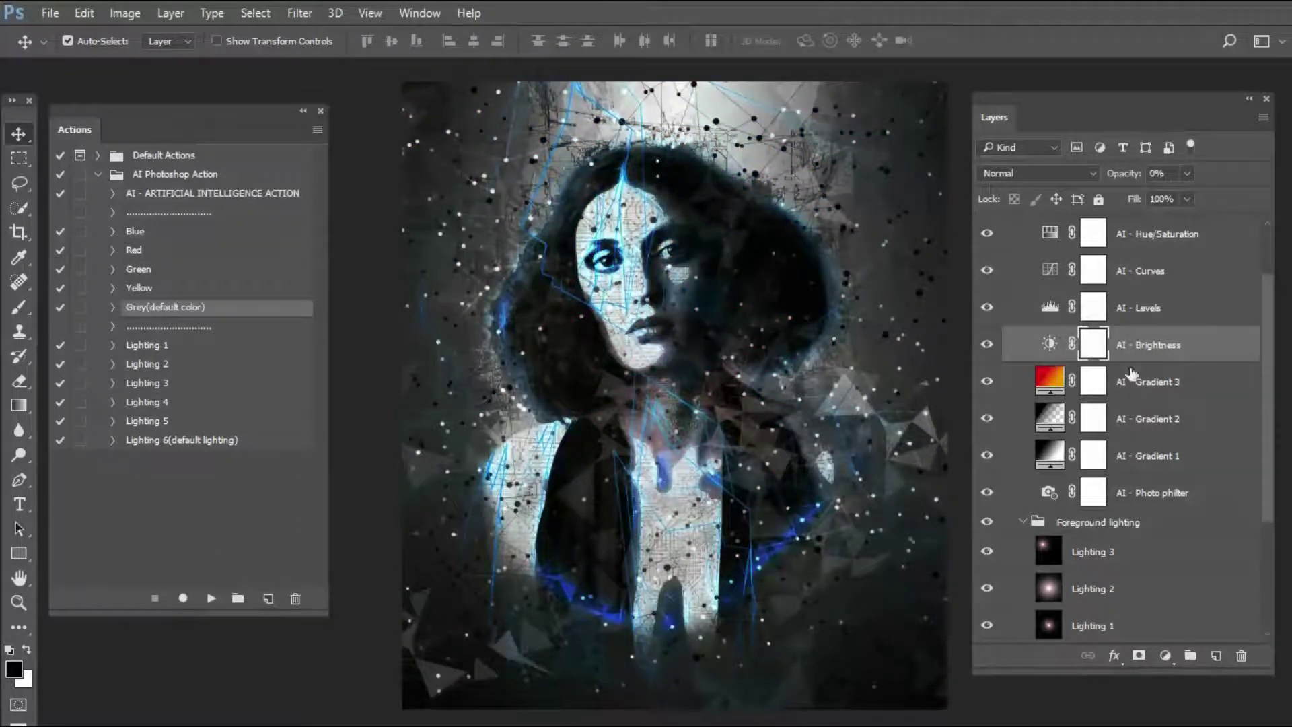
# Scroll the Layers panel and drag it taller so the stack down to Image shows.
pyautogui.scroll(1, 1091, 349)
pyautogui.scroll(-2, 1091, 367)
pyautogui.scroll(3, 1090, 367)
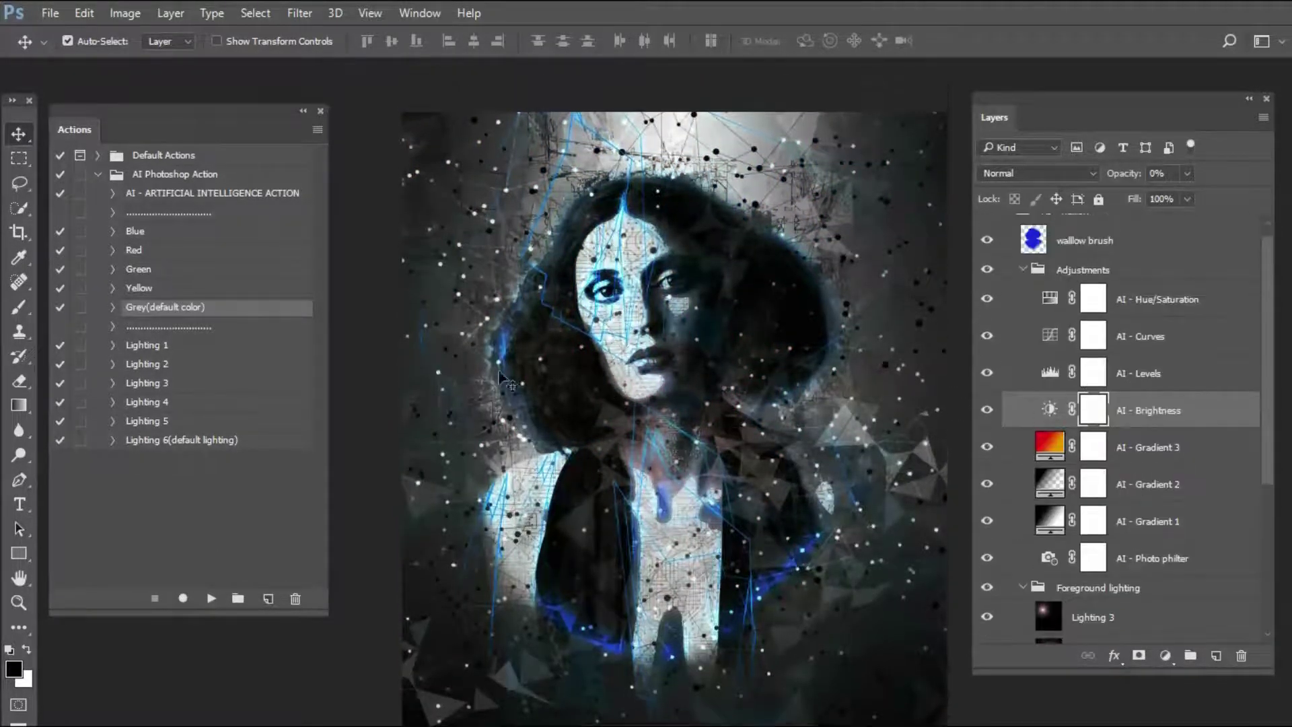
pyautogui.scroll(1, 1107, 416)
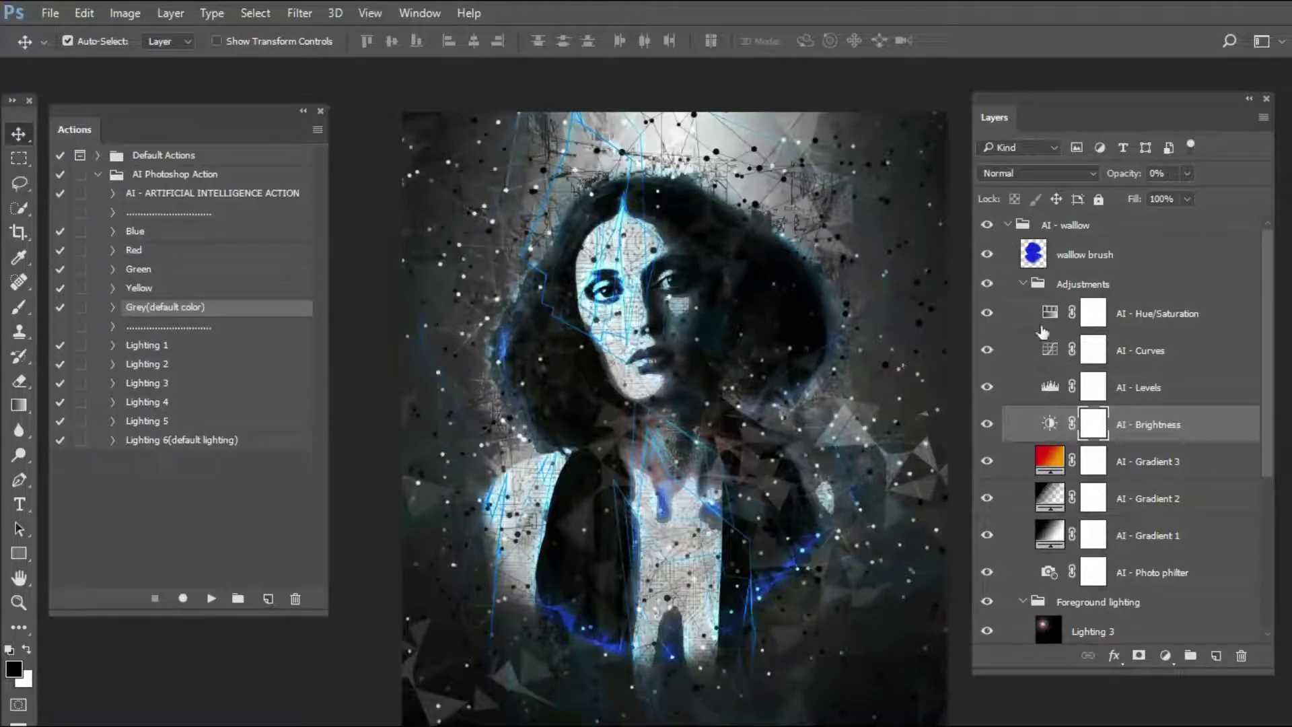
pyautogui.scroll(-5, 1046, 370)
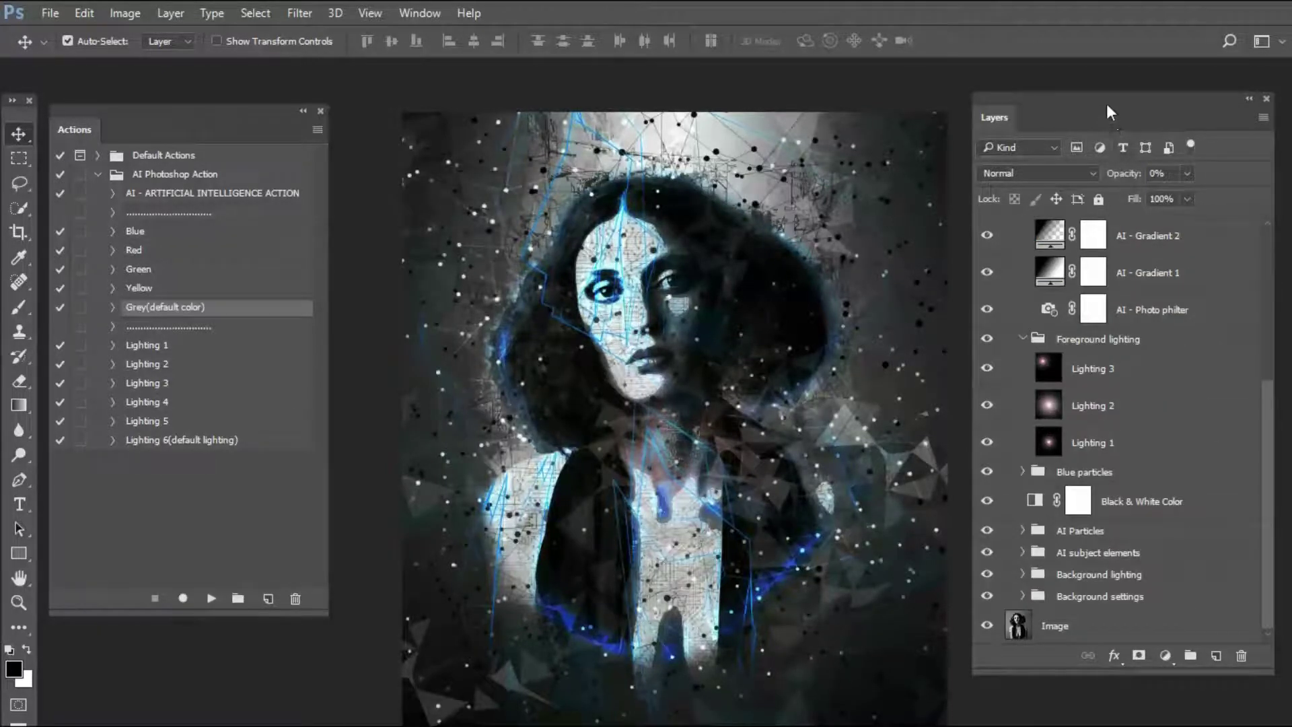
pyautogui.doubleClick(1107, 106)
pyautogui.click(1031, 109)
pyautogui.moveTo(1065, 115); pyautogui.dragTo(1063, 82)
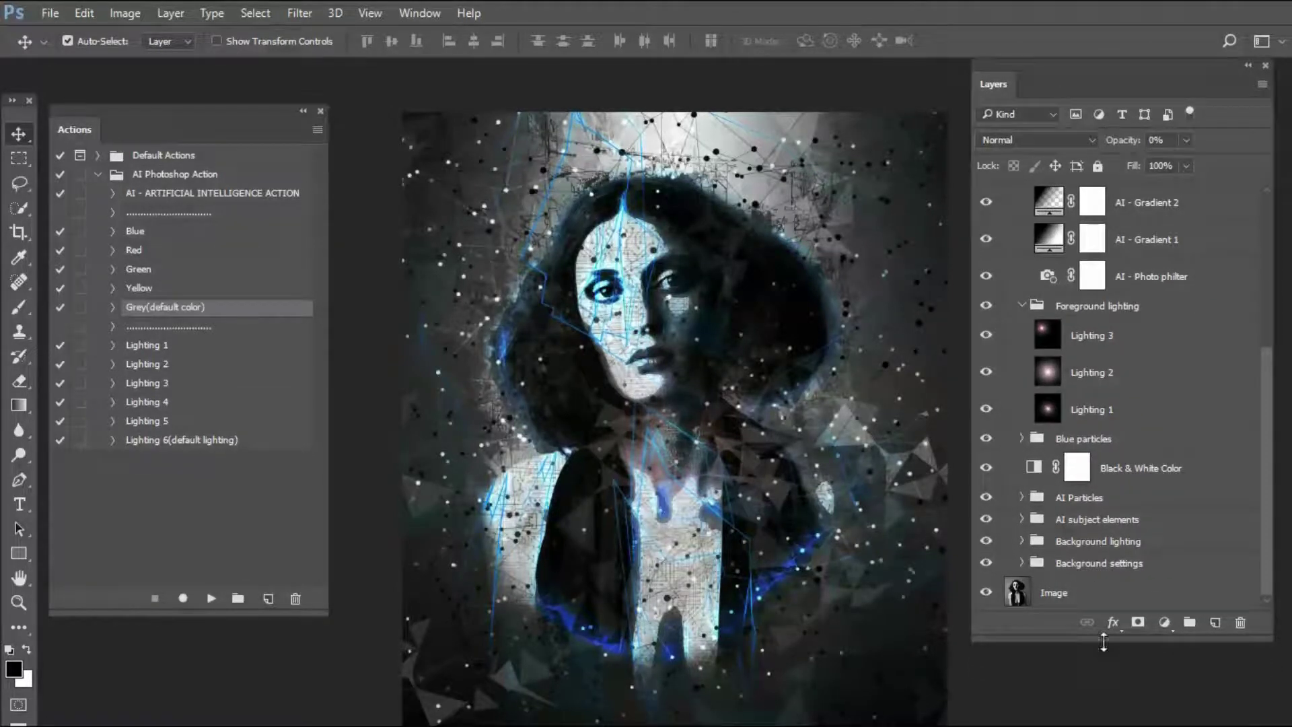
pyautogui.moveTo(1104, 641); pyautogui.dragTo(1104, 675)
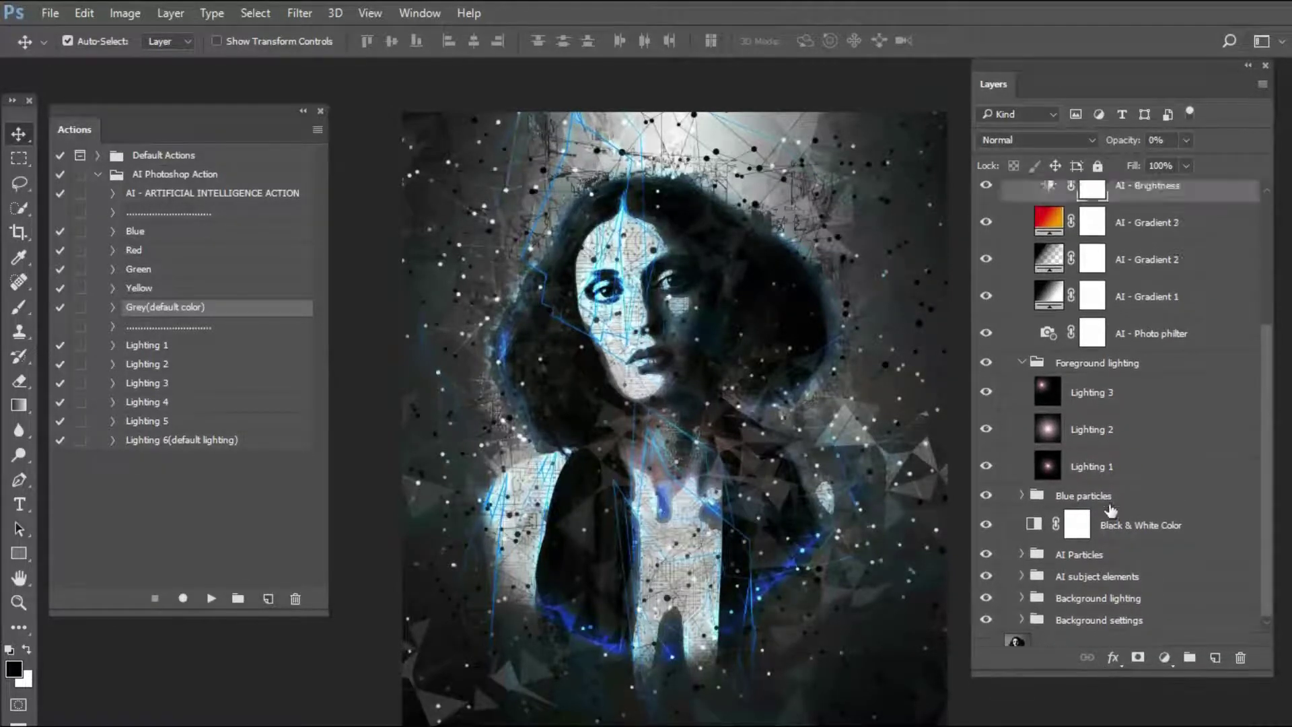
pyautogui.click(138, 237)
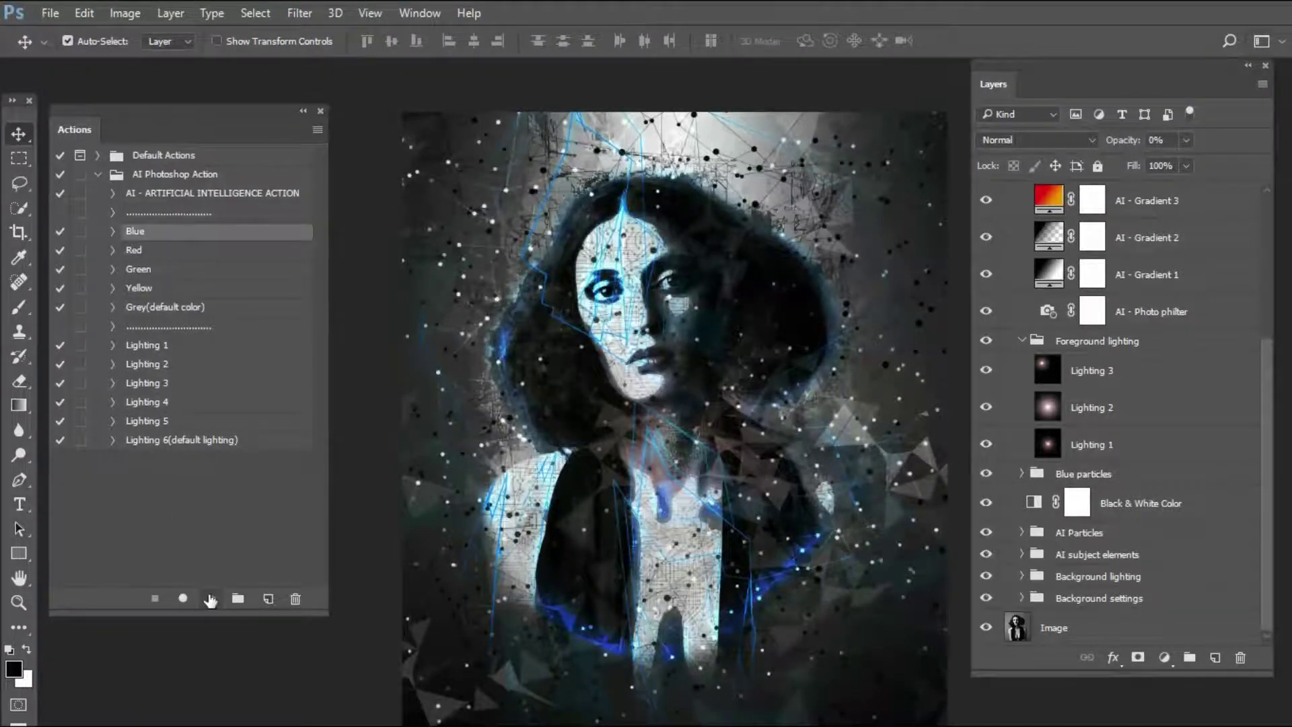
pyautogui.click(211, 598)
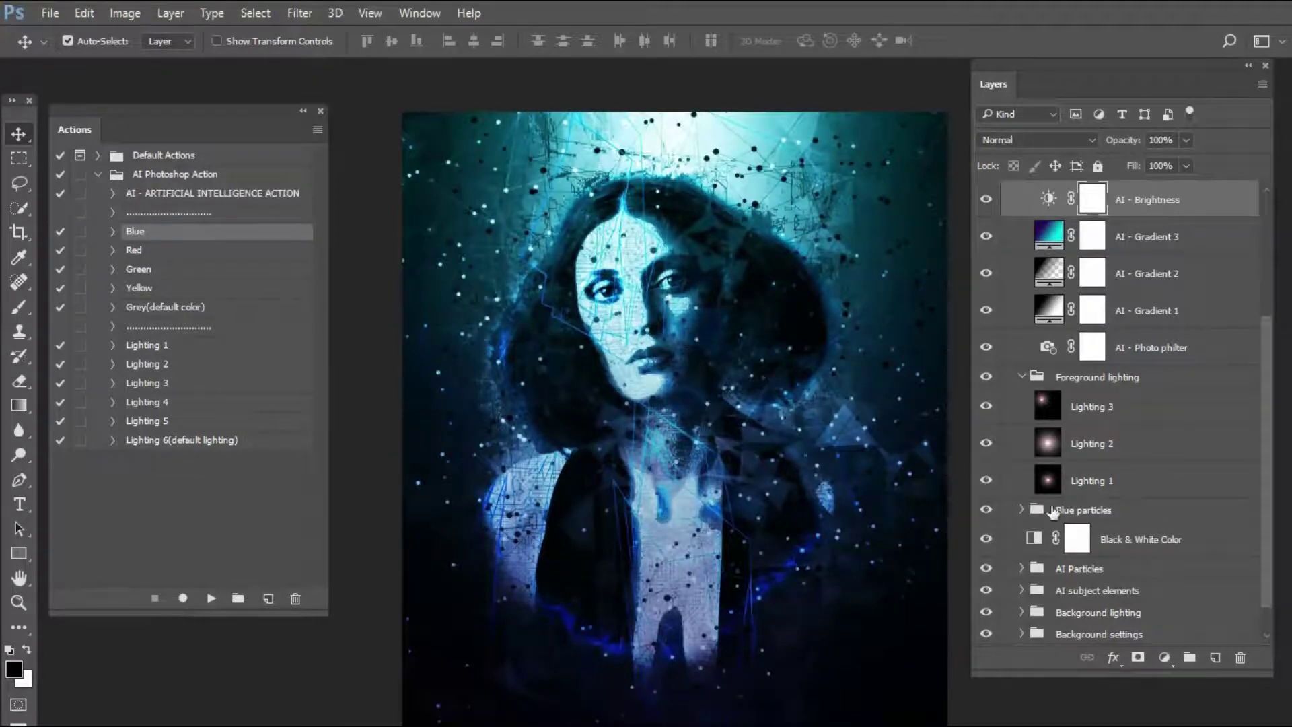
pyautogui.scroll(-1, 1105, 572)
pyautogui.click(1104, 598)
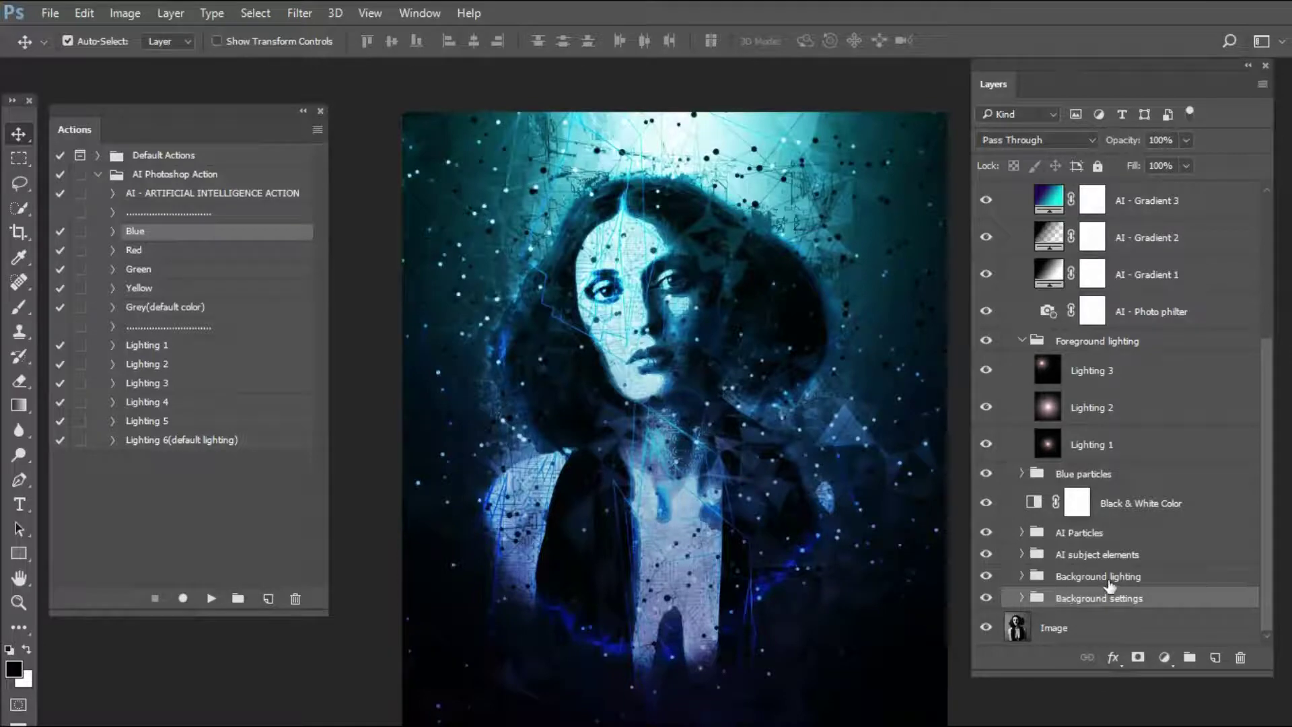
pyautogui.click(1148, 577)
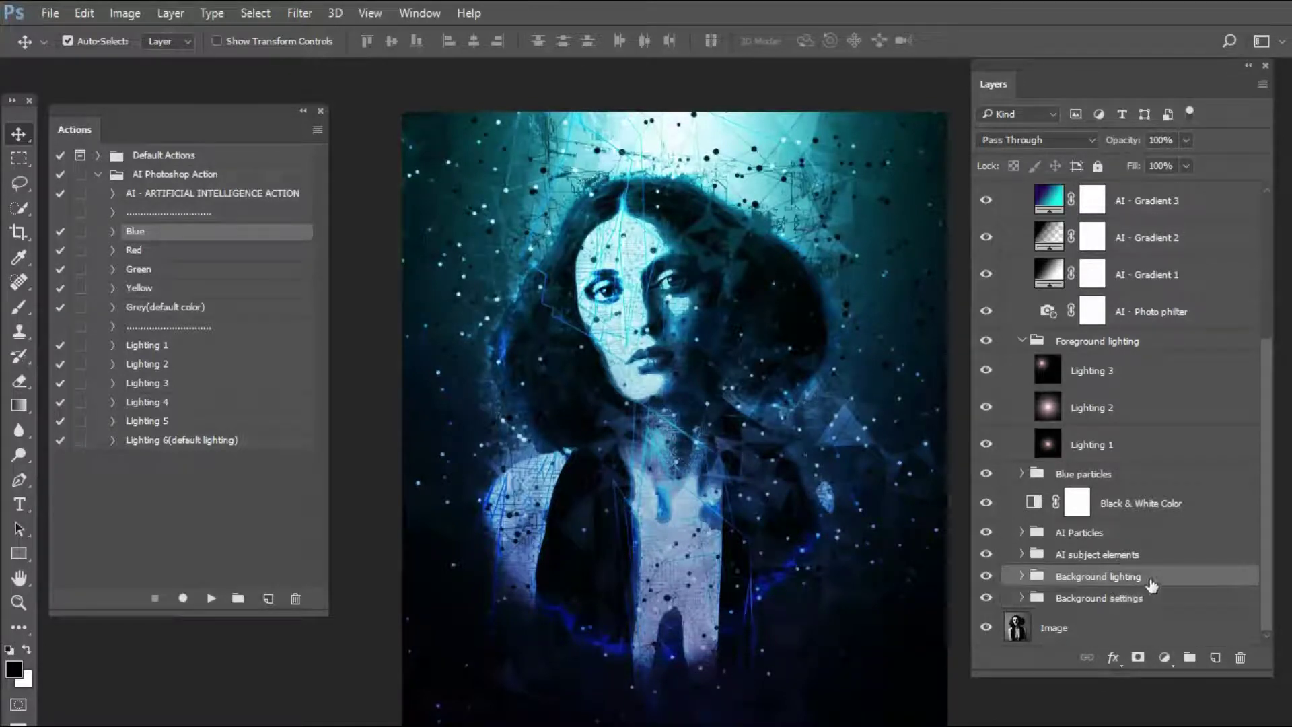
pyautogui.click(1022, 577)
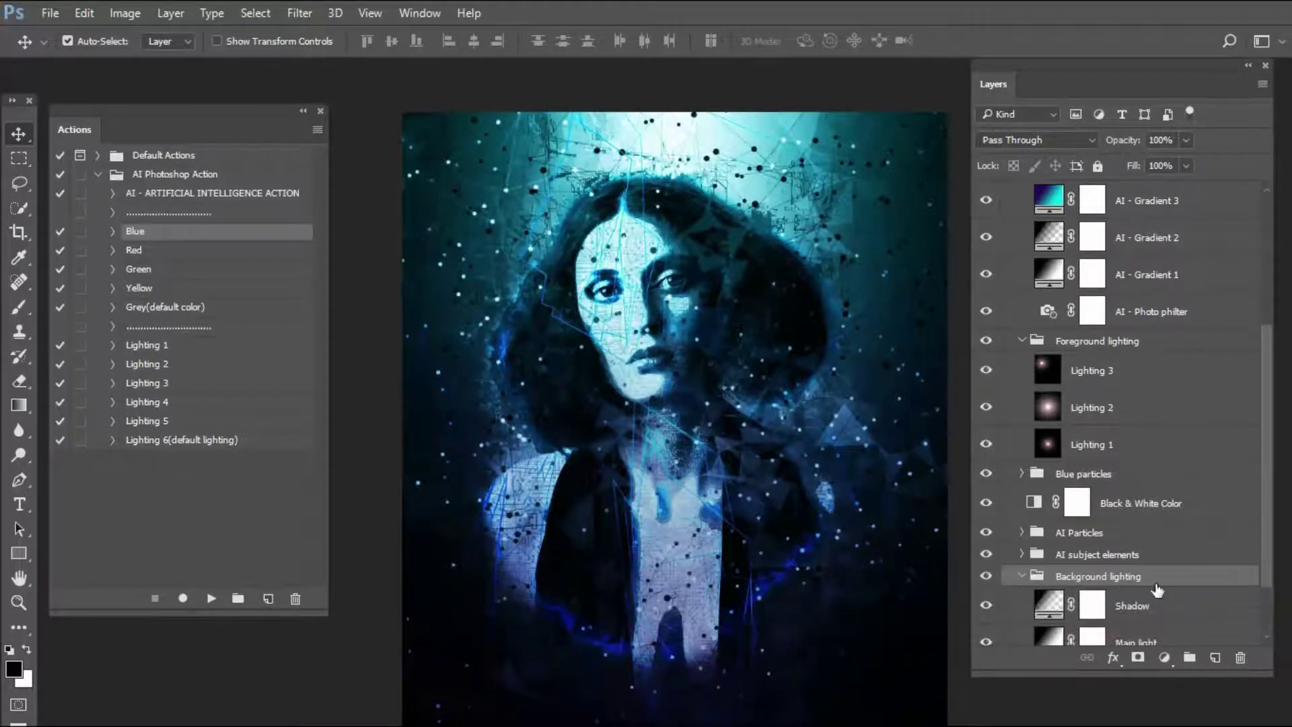
pyautogui.scroll(-1, 1144, 589)
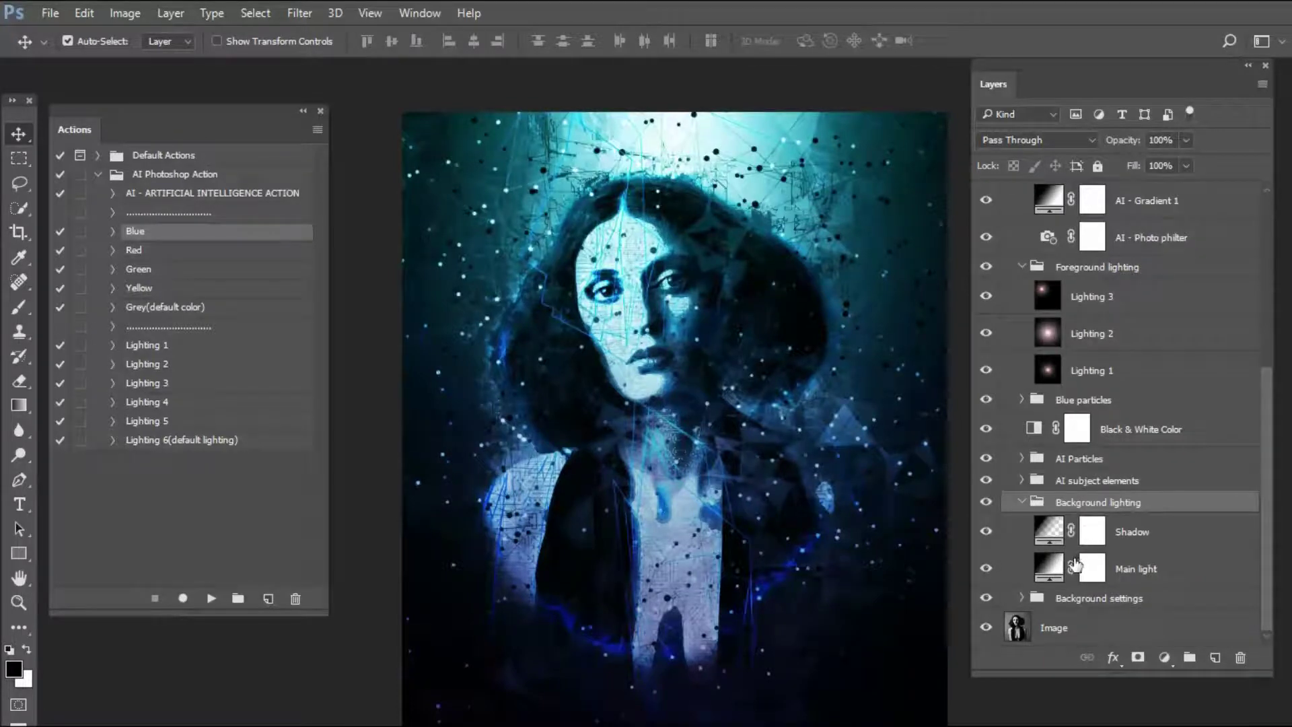
pyautogui.click(1186, 576)
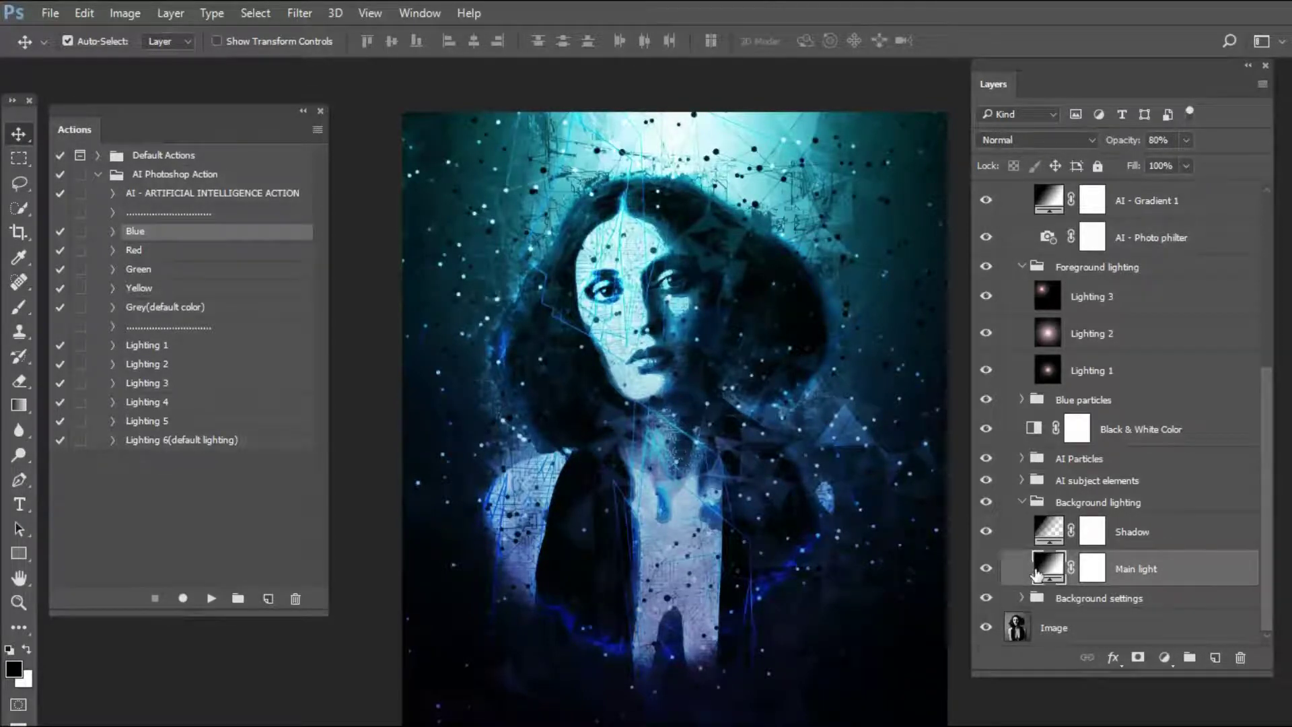
pyautogui.click(987, 569)
pyautogui.click(986, 569)
# Set the Main light gradient fill angle to 19.65° and apply it.
pyautogui.doubleClick(1048, 571)
pyautogui.moveTo(841, 169); pyautogui.dragTo(1075, 111)
pyautogui.moveTo(1058, 213)
pyautogui.mouseDown()
pyautogui.moveTo(1067, 222)
pyautogui.moveTo(1047, 227)
pyautogui.moveTo(1047, 202)
pyautogui.mouseUp()
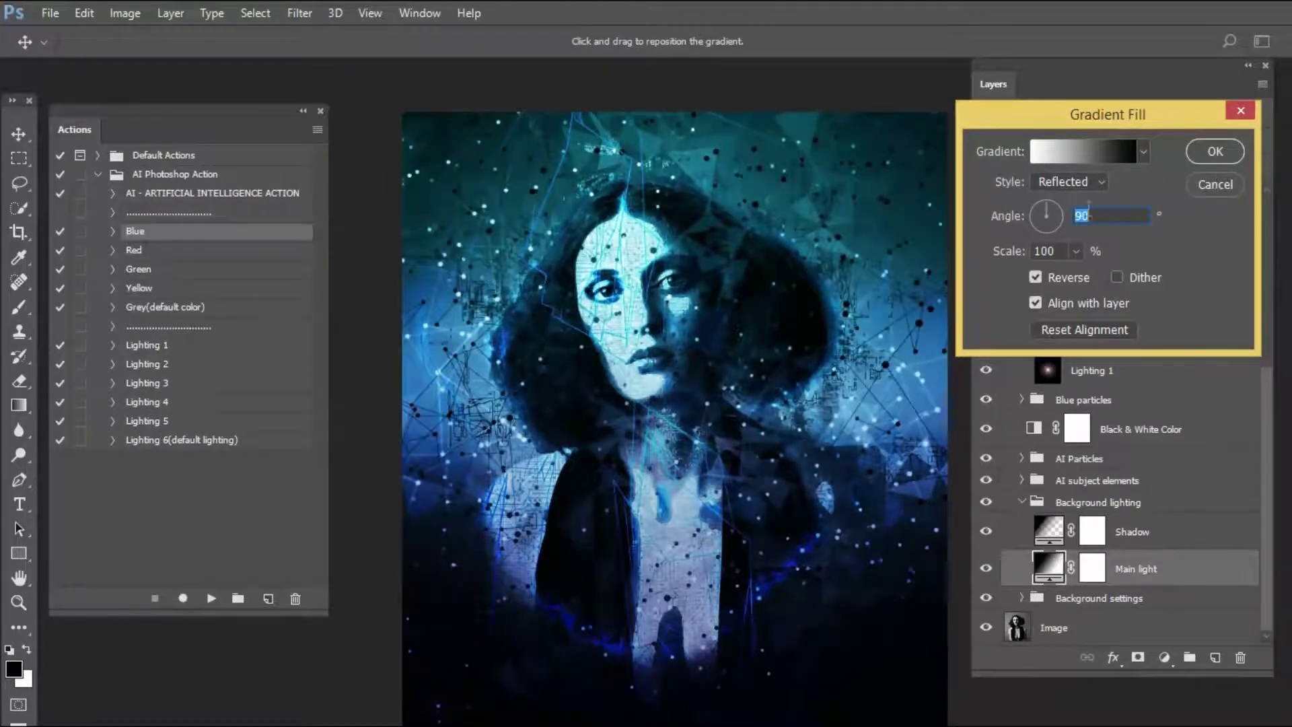
pyautogui.moveTo(1050, 204); pyautogui.dragTo(1060, 212)
pyautogui.click(1202, 148)
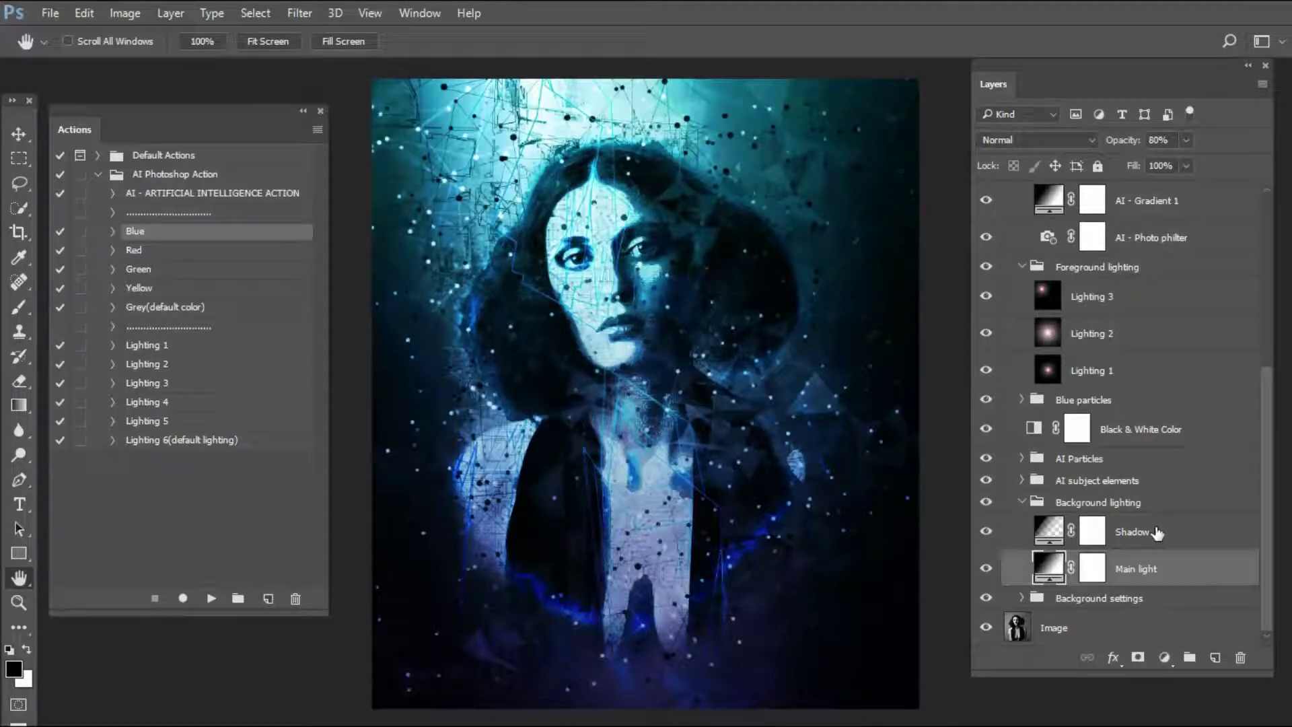
# Select the Shadow layer and toggle its visibility to compare the artwork.
pyautogui.click(1176, 539)
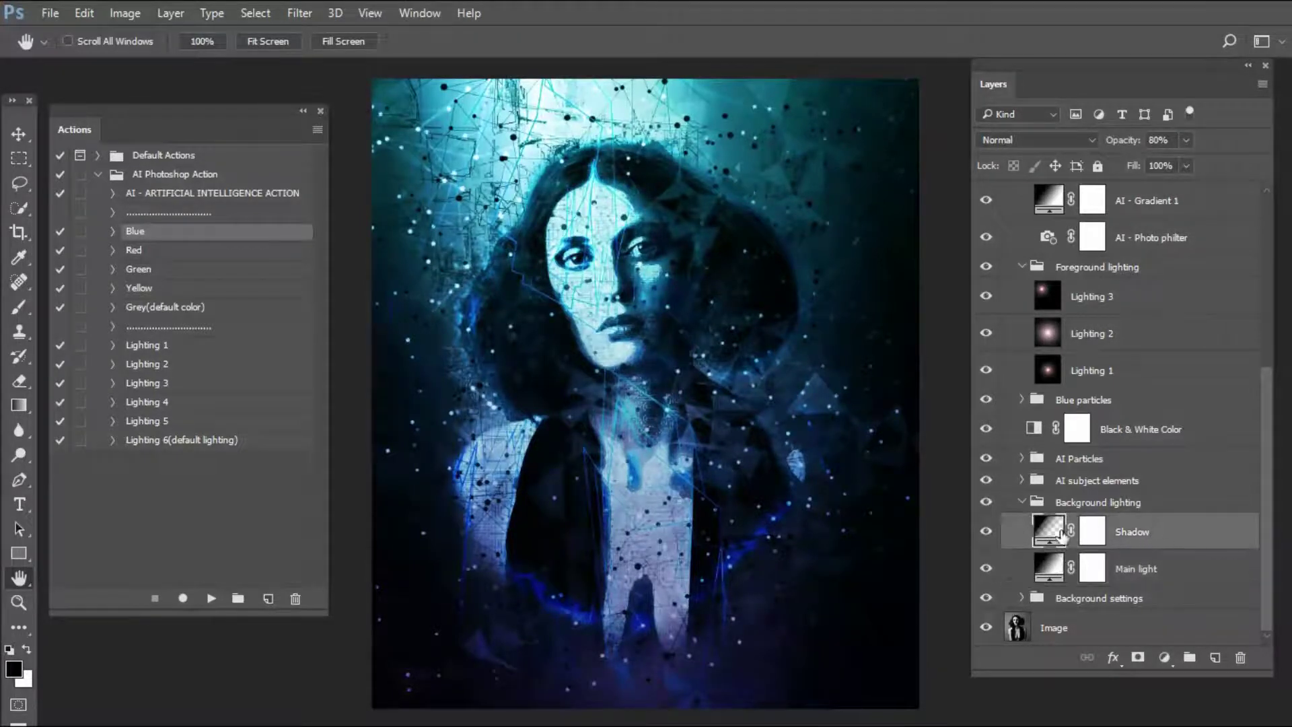
pyautogui.click(986, 532)
pyautogui.click(987, 532)
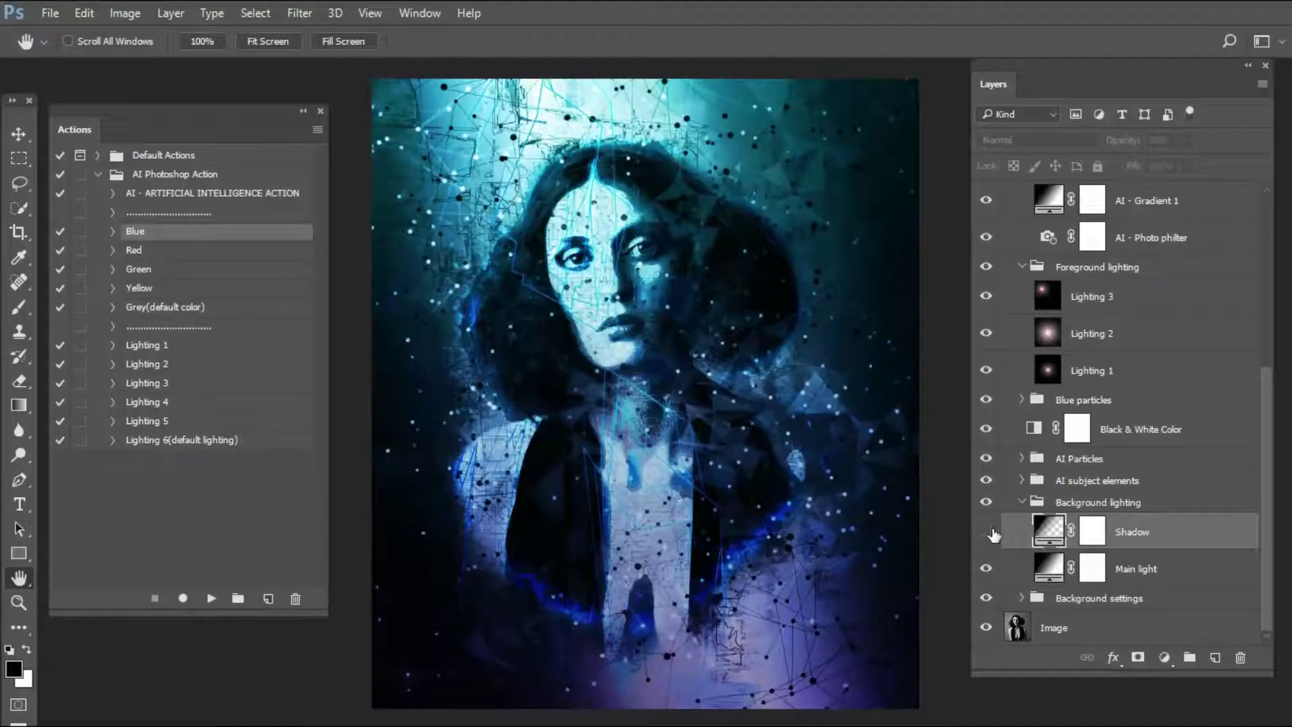
pyautogui.click(987, 532)
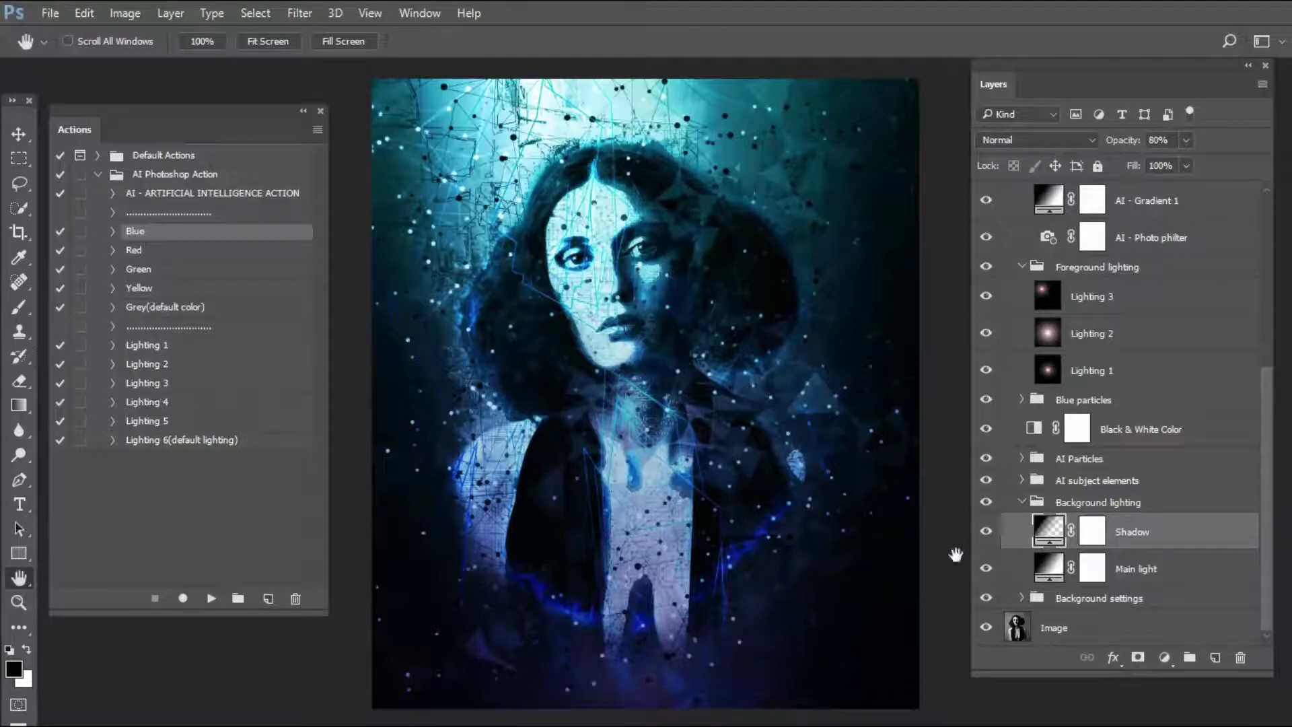
# Set the Shadow gradient fill angle to 159.44° and apply it.
pyautogui.doubleClick(1050, 531)
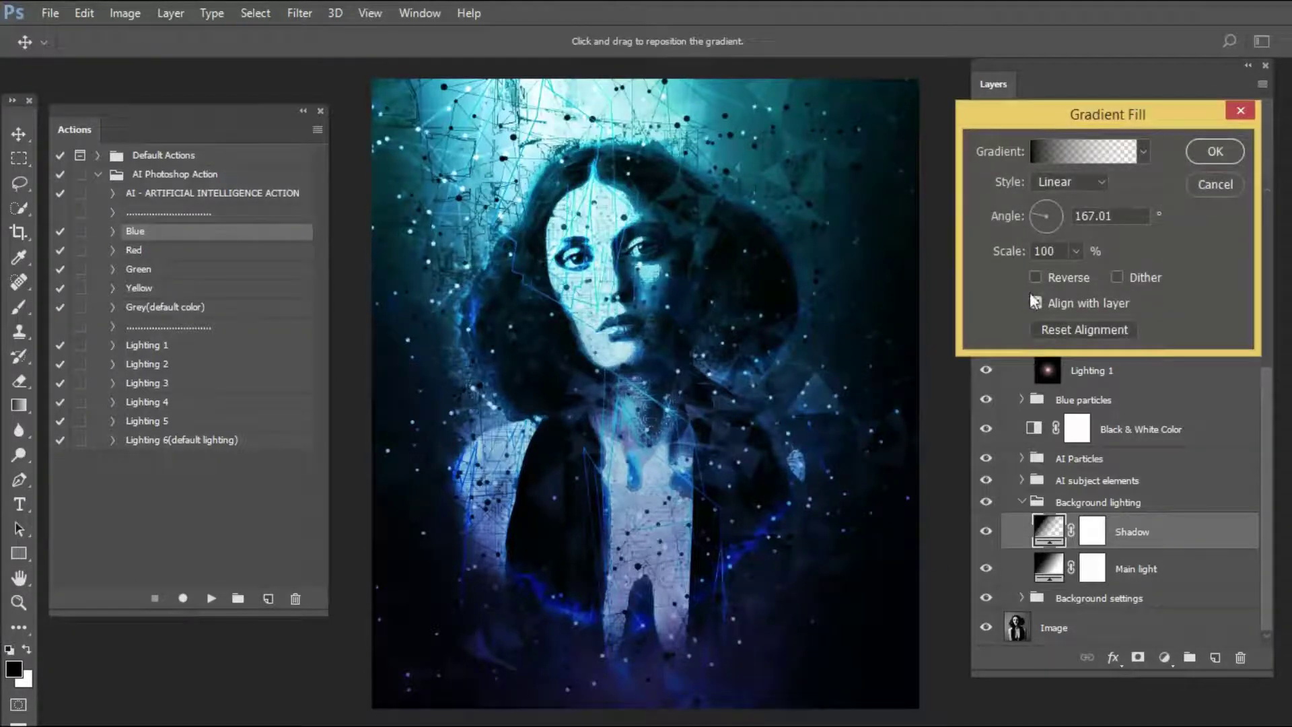
pyautogui.moveTo(1033, 215)
pyautogui.mouseDown()
pyautogui.moveTo(1046, 205)
pyautogui.moveTo(1056, 219)
pyautogui.mouseUp()
pyautogui.write('0')
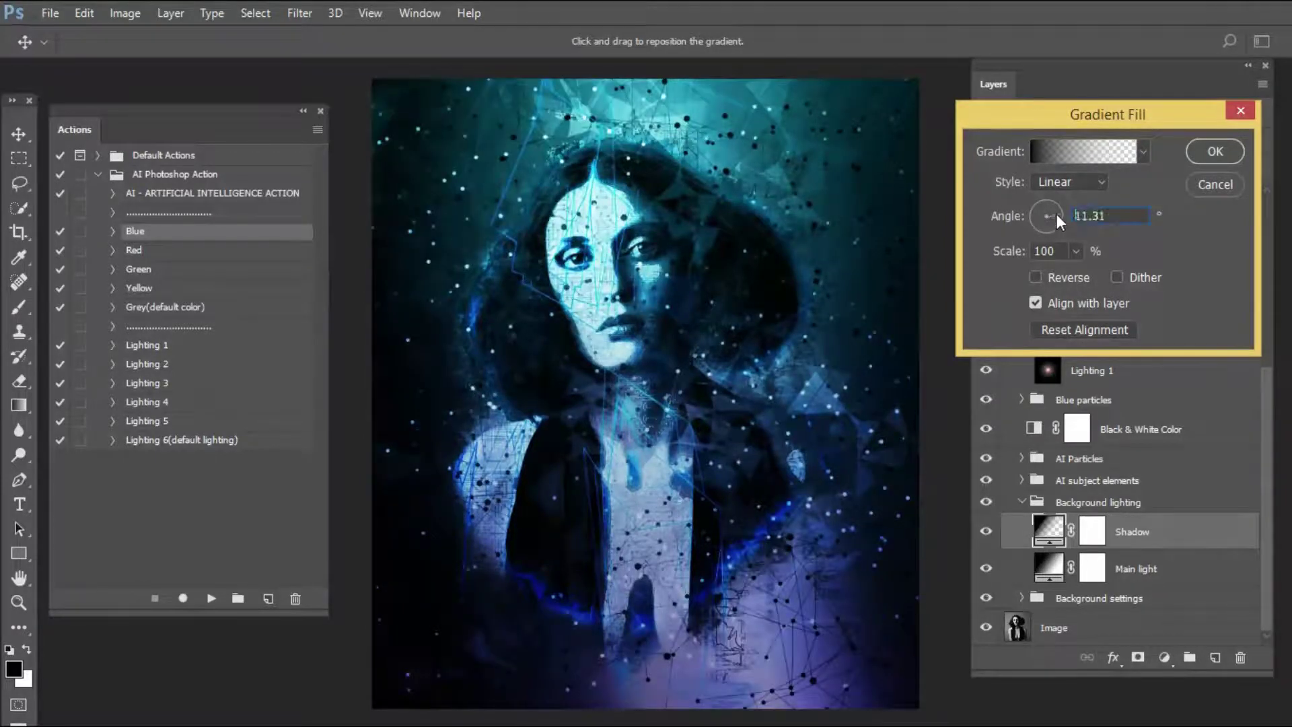
pyautogui.moveTo(1058, 216); pyautogui.dragTo(1035, 212)
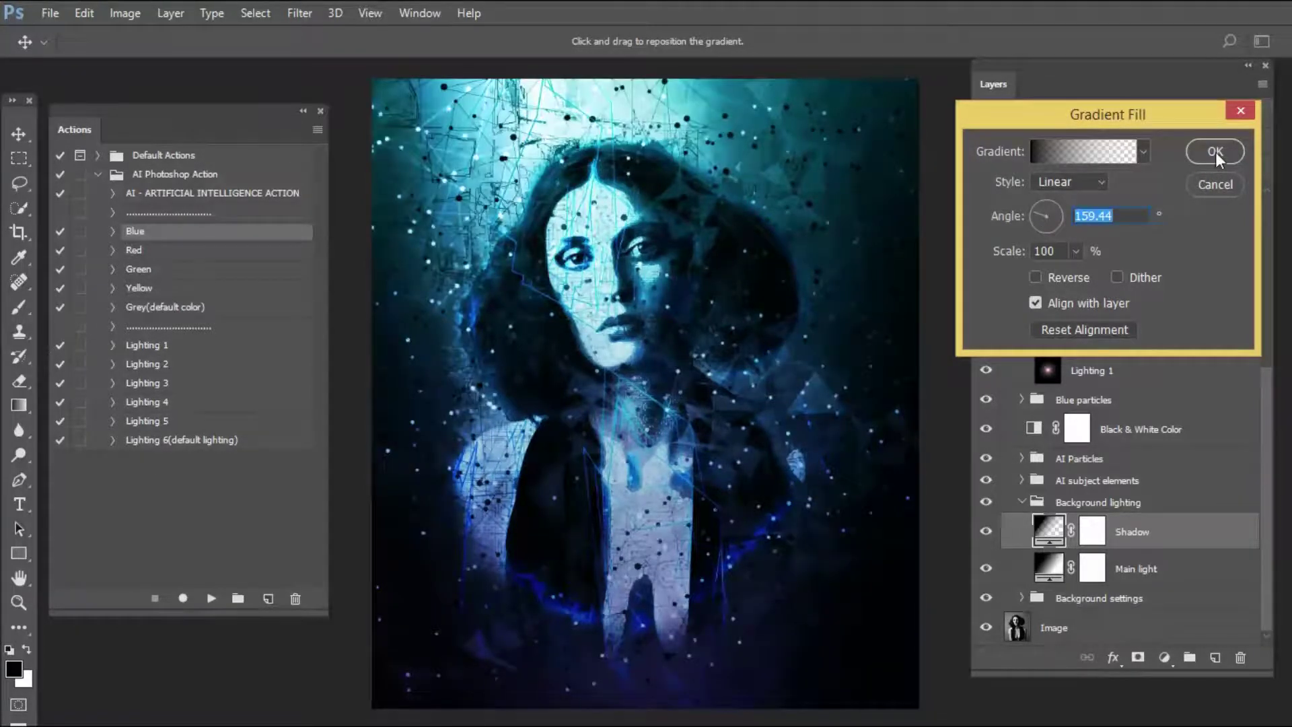
pyautogui.click(1215, 185)
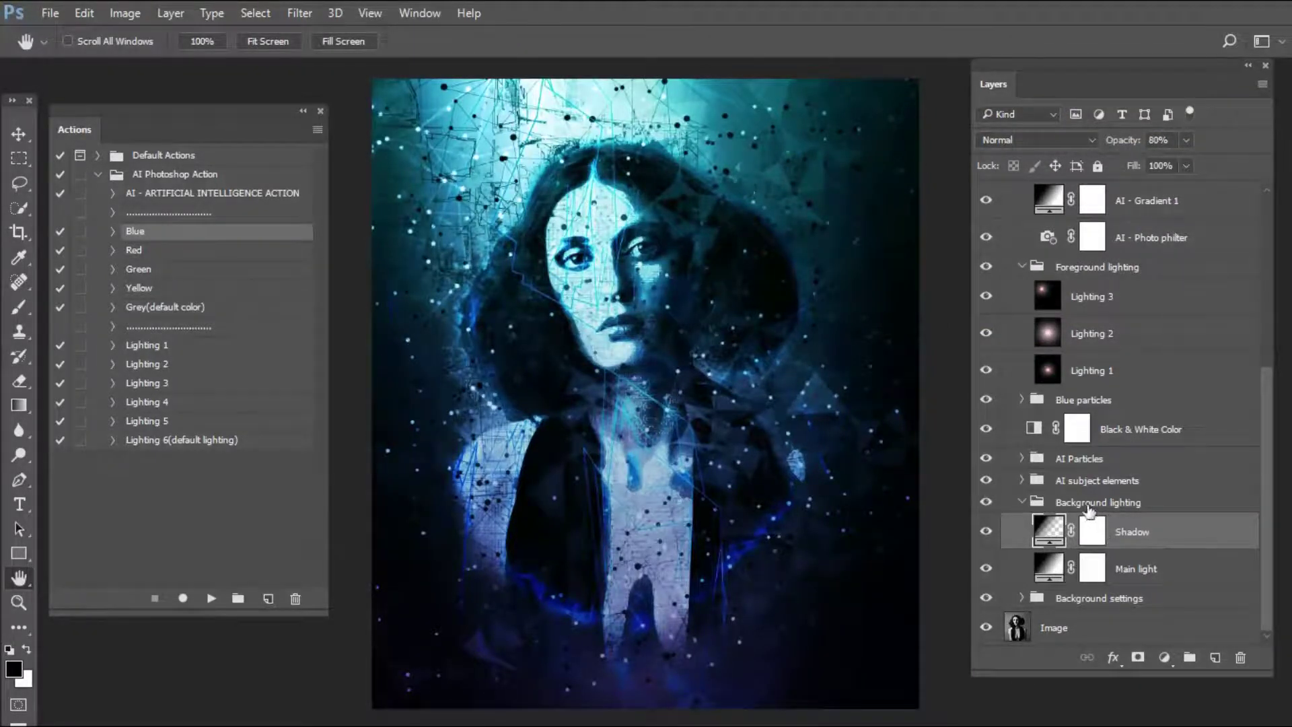
# Collapse the Background lighting group, and briefly expand then collapse Background settings.
pyautogui.click(1023, 502)
pyautogui.click(1025, 599)
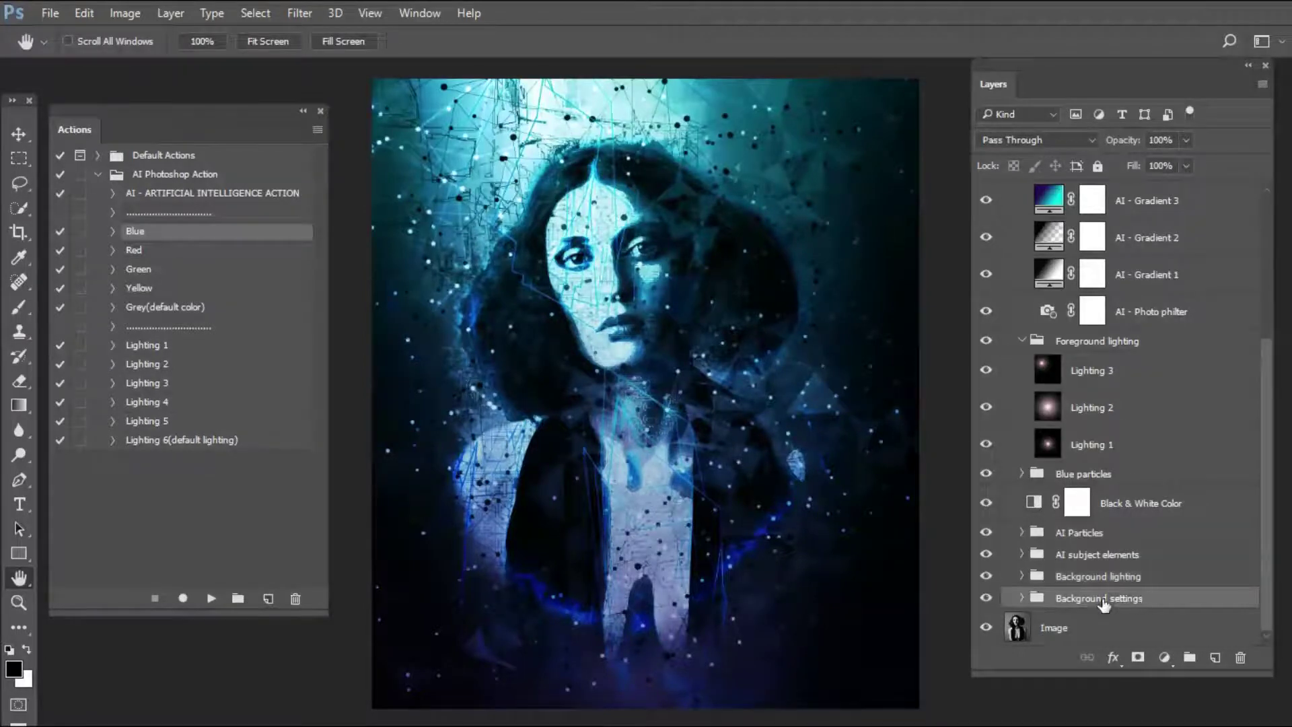
pyautogui.click(1021, 598)
pyautogui.scroll(-3, 1095, 532)
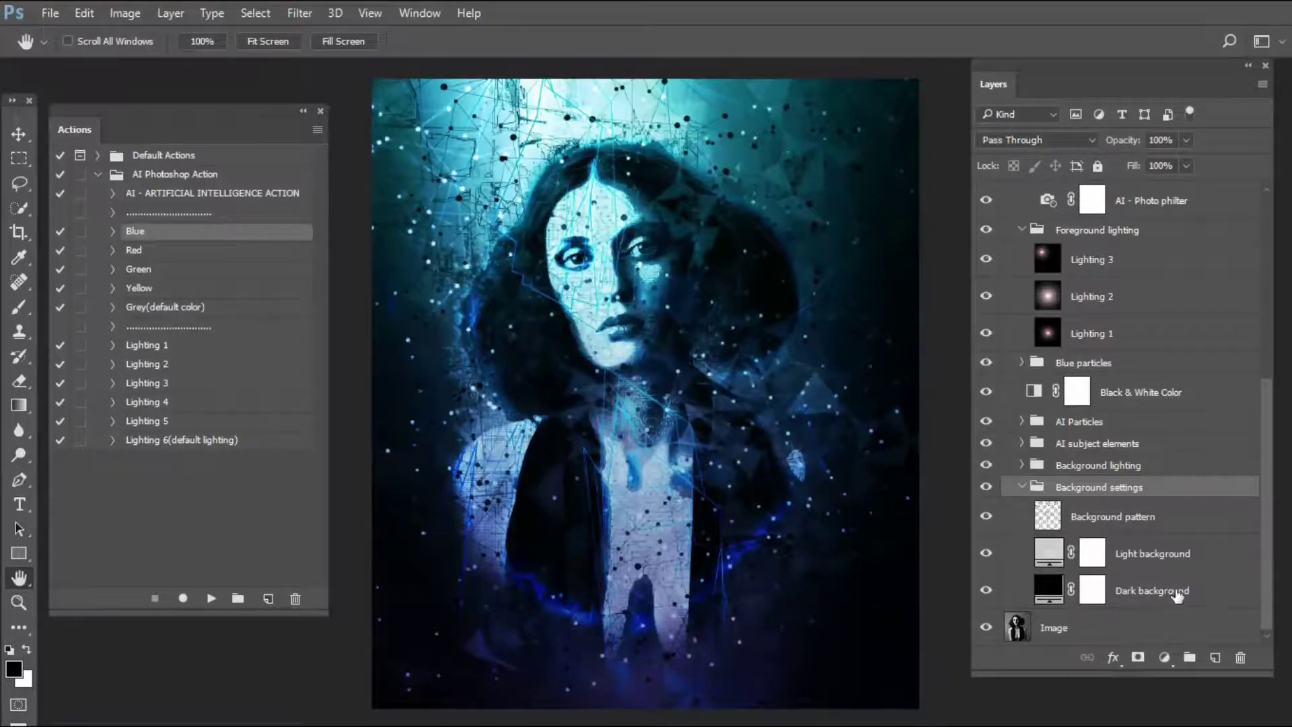
pyautogui.click(1022, 487)
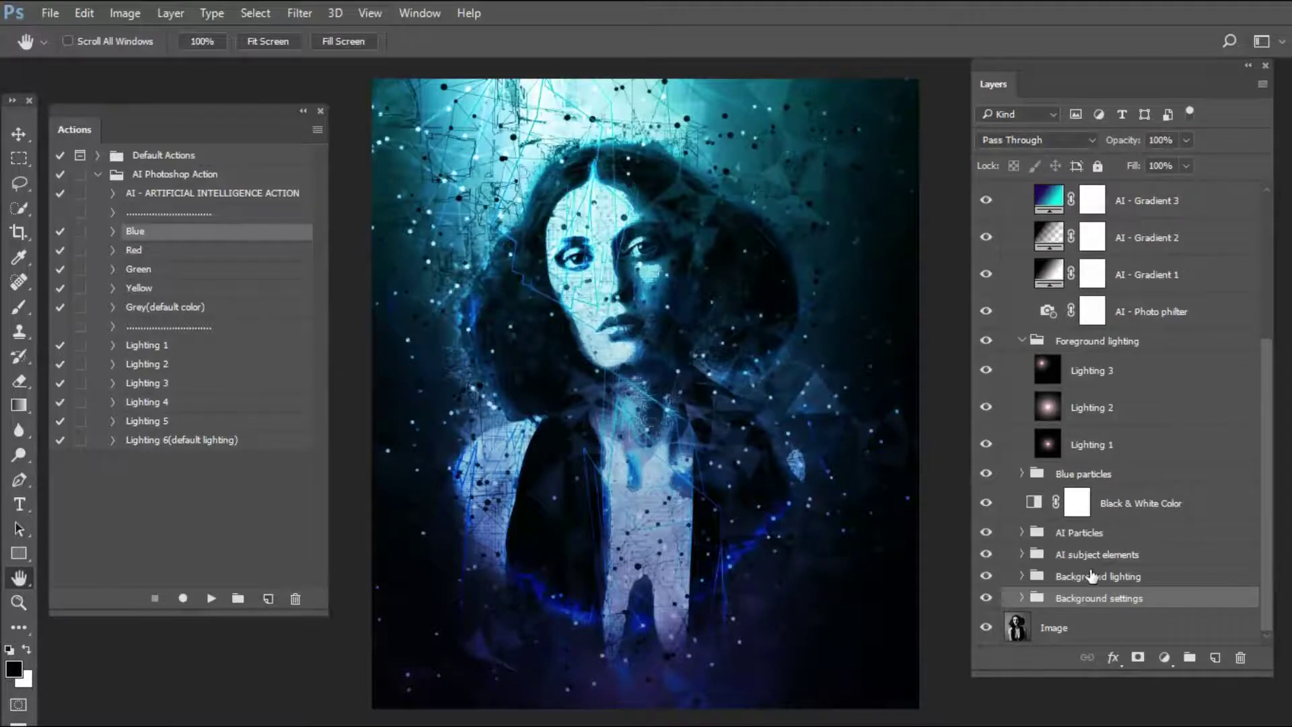
# Collapse the Foreground lighting and Adjustments groups so only top-level groups show.
pyautogui.click(1122, 563)
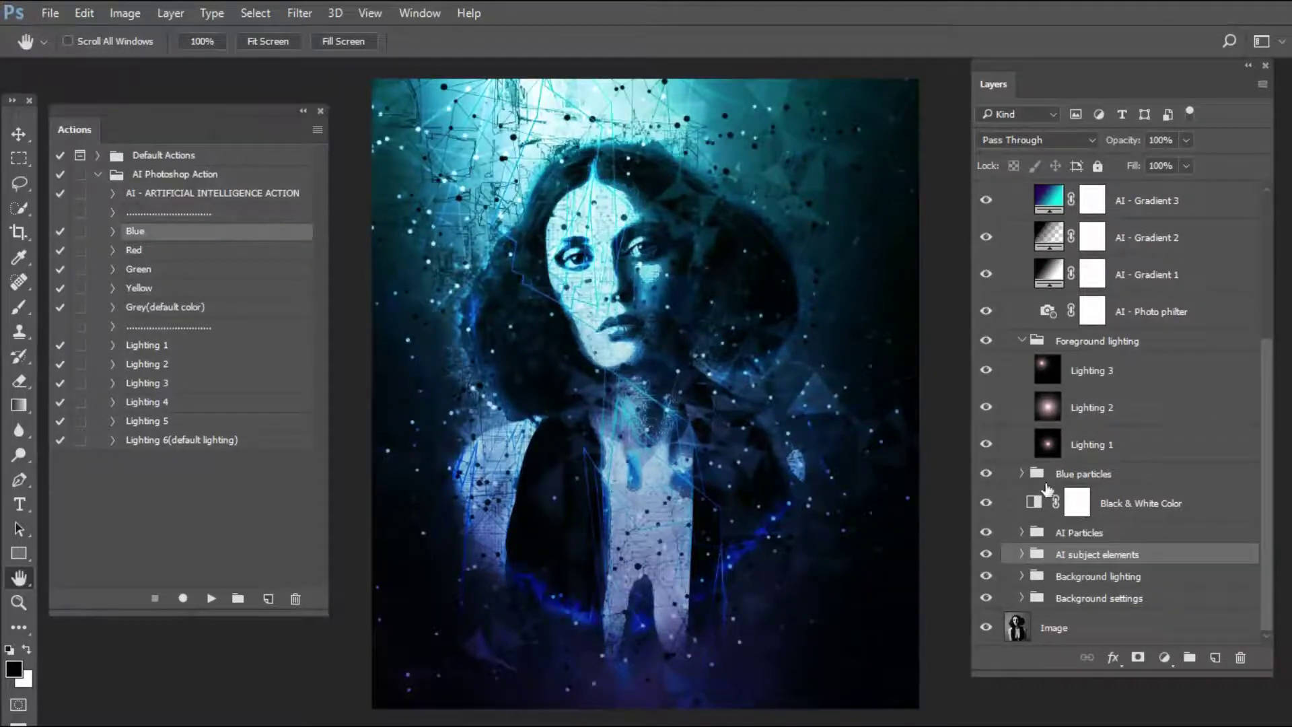
pyautogui.click(1019, 342)
pyautogui.click(1020, 342)
pyautogui.scroll(3, 1097, 458)
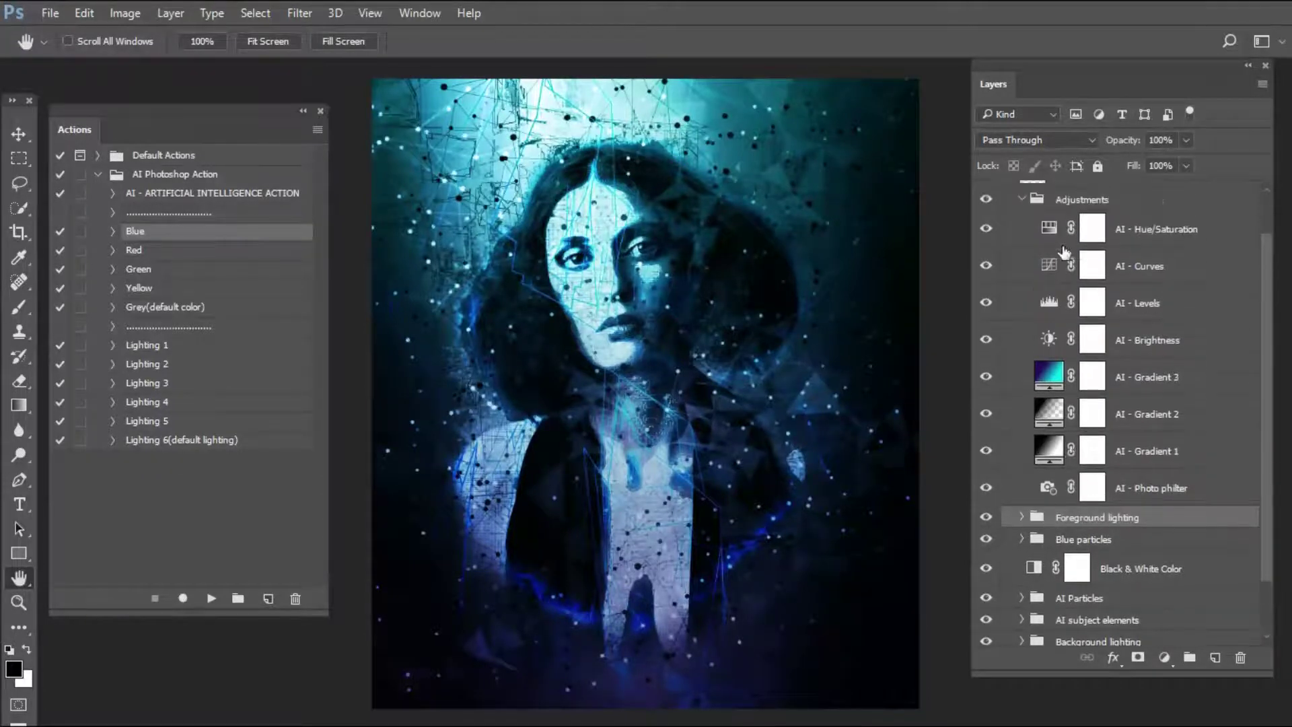
pyautogui.click(1022, 250)
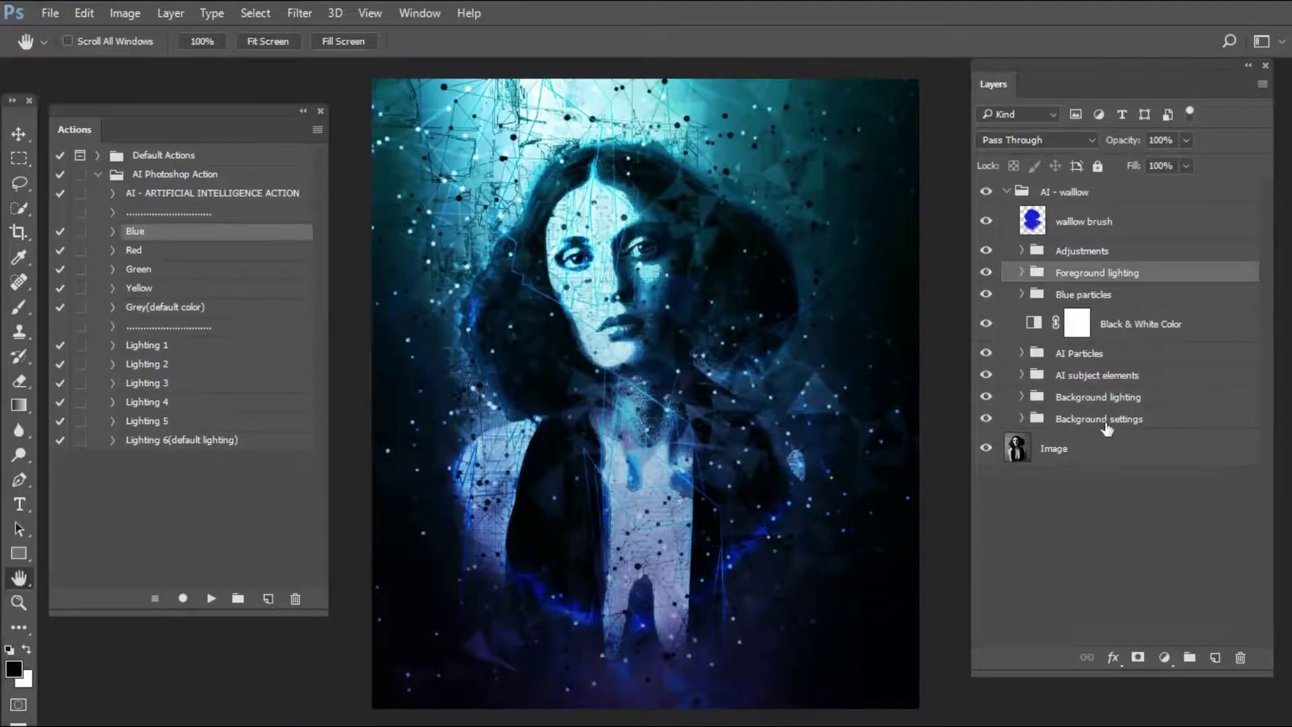
pyautogui.click(1114, 397)
pyautogui.click(1111, 377)
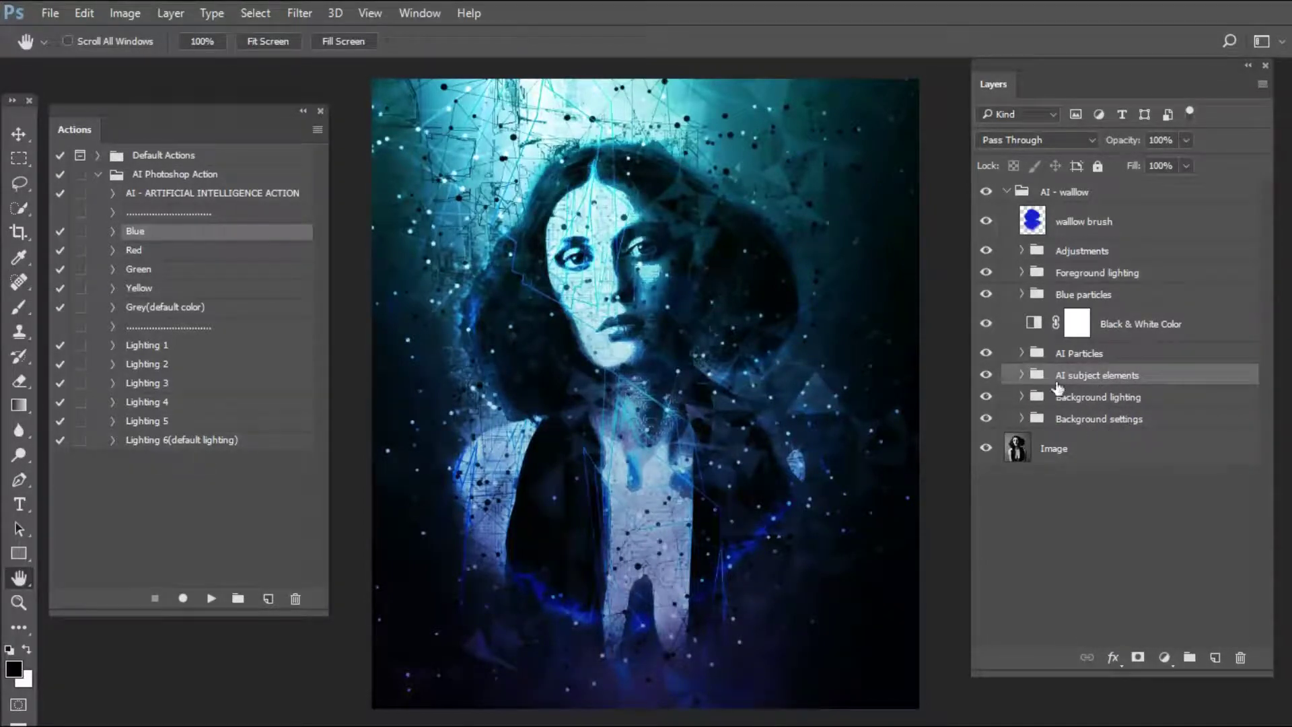
# Expand AI subject elements, select Pattern 7 and toggle its visibility to compare.
pyautogui.click(1023, 376)
pyautogui.scroll(-3, 1144, 339)
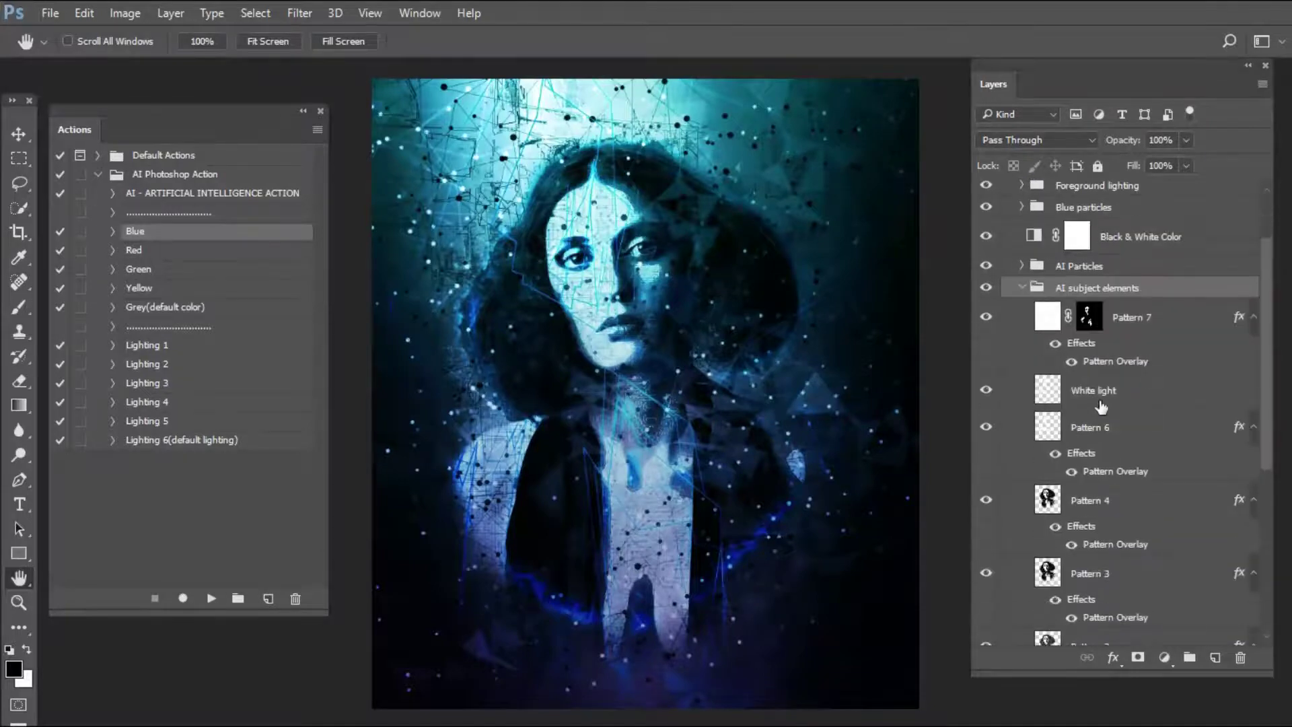
pyautogui.scroll(-2, 1138, 338)
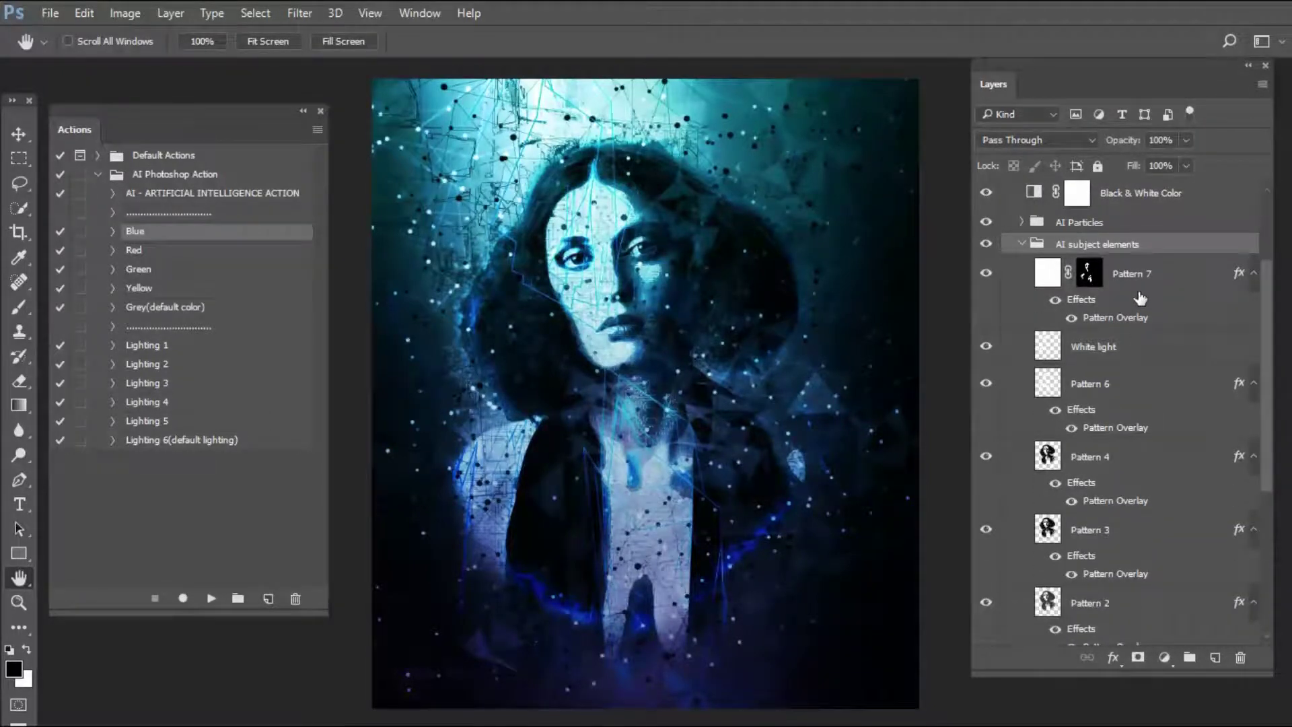
pyautogui.scroll(-1, 1142, 289)
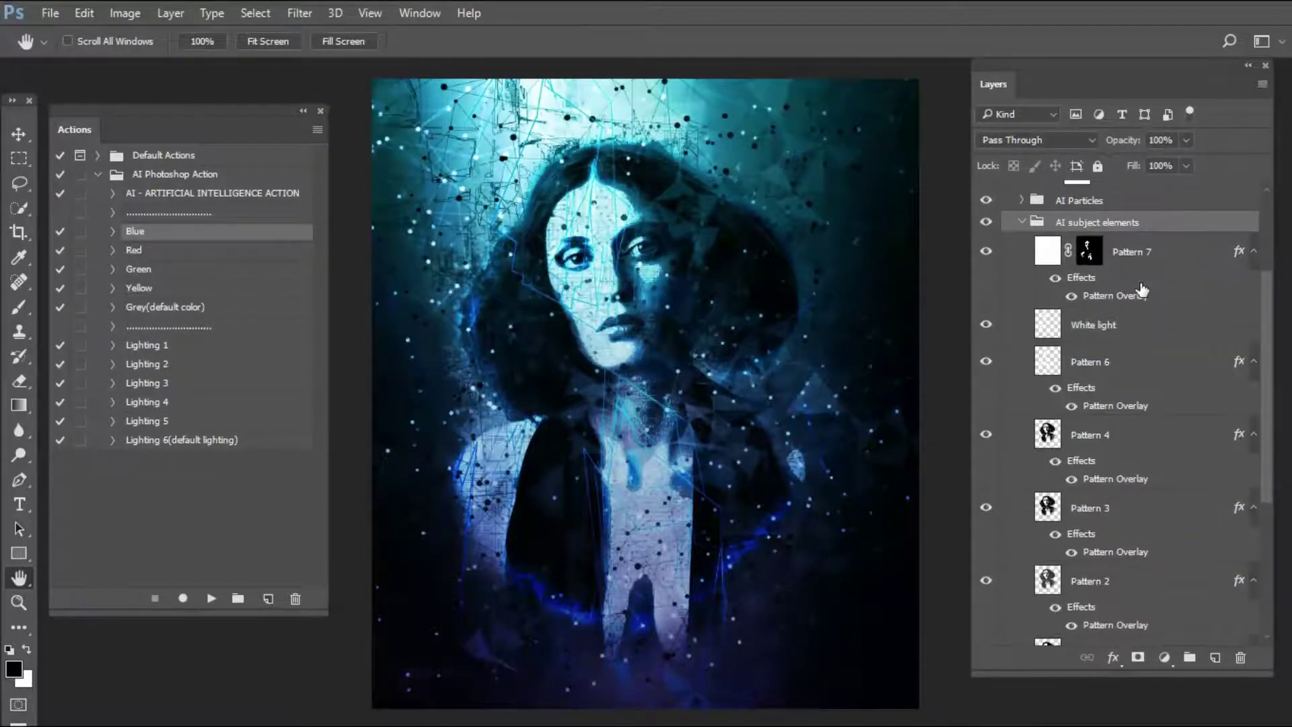
pyautogui.scroll(-1, 1131, 288)
pyautogui.scroll(-2, 1122, 322)
pyautogui.scroll(-5, 1131, 404)
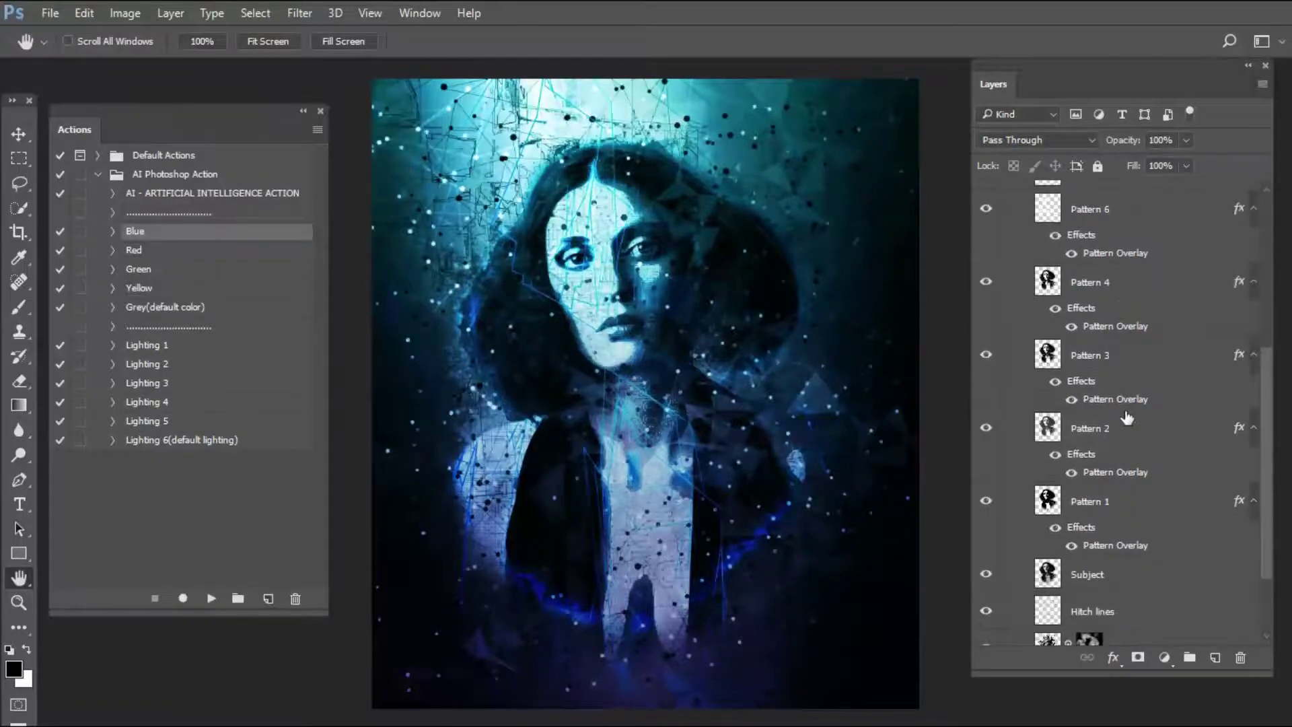
pyautogui.scroll(8, 1132, 513)
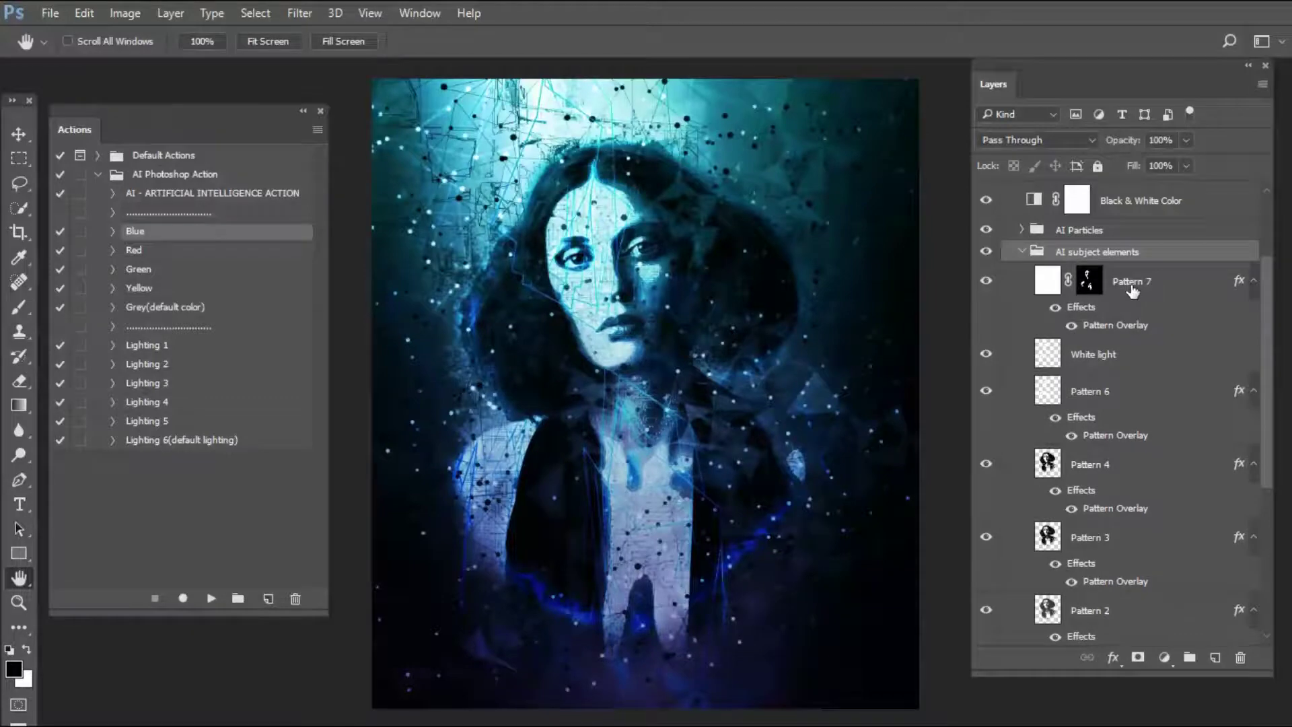
pyautogui.click(1133, 290)
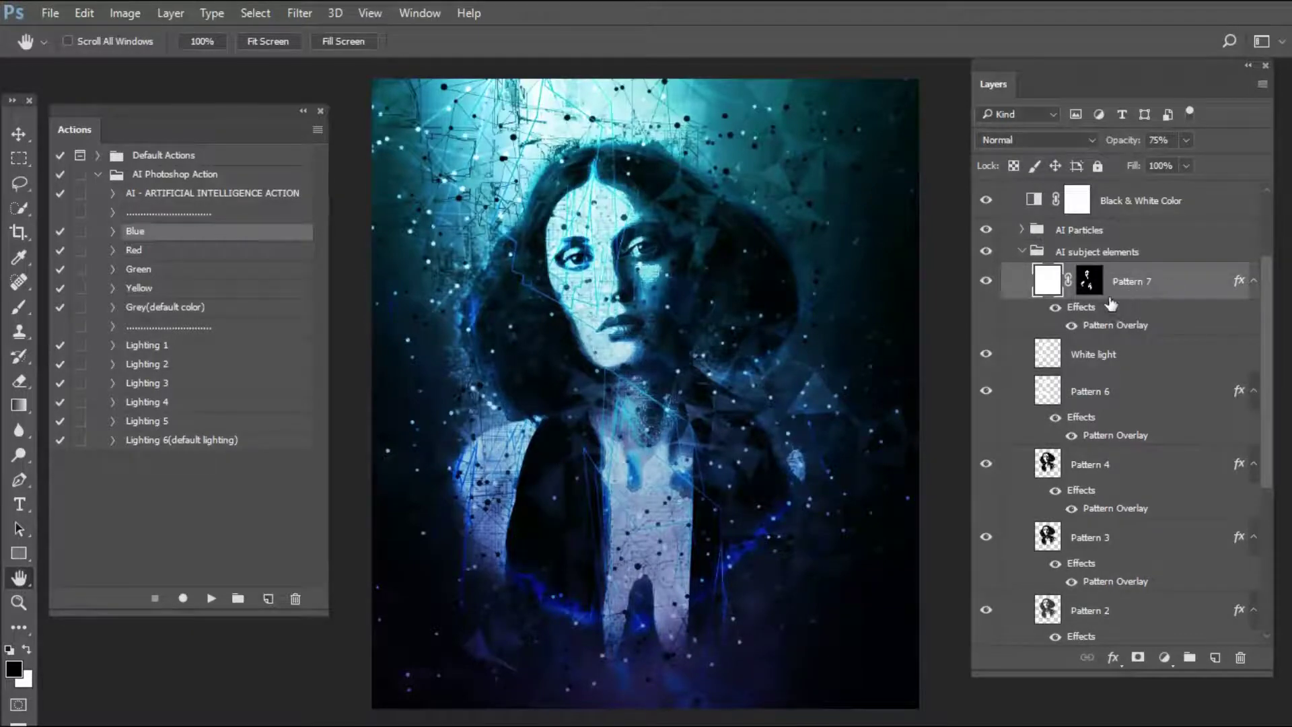
pyautogui.click(984, 283)
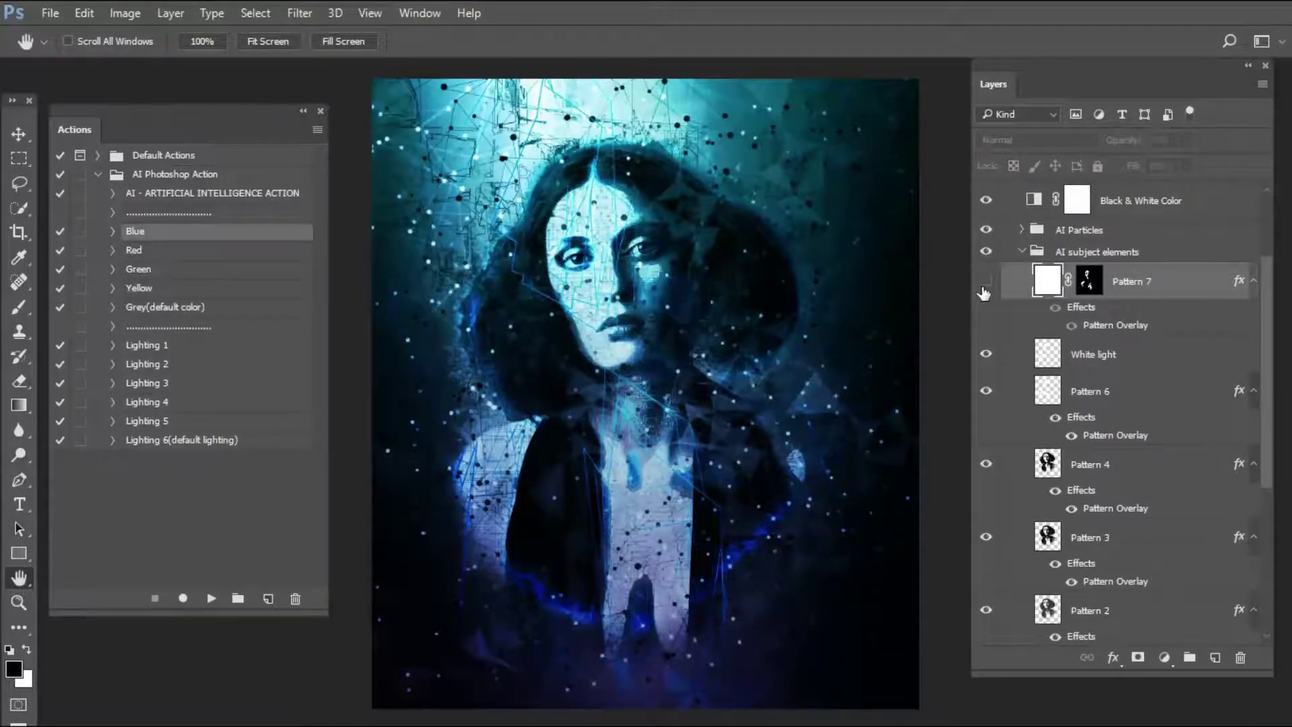
pyautogui.click(984, 282)
# Zoom in on the face and toggle Pattern 7's circuit texture on and off there.
pyautogui.press('z')
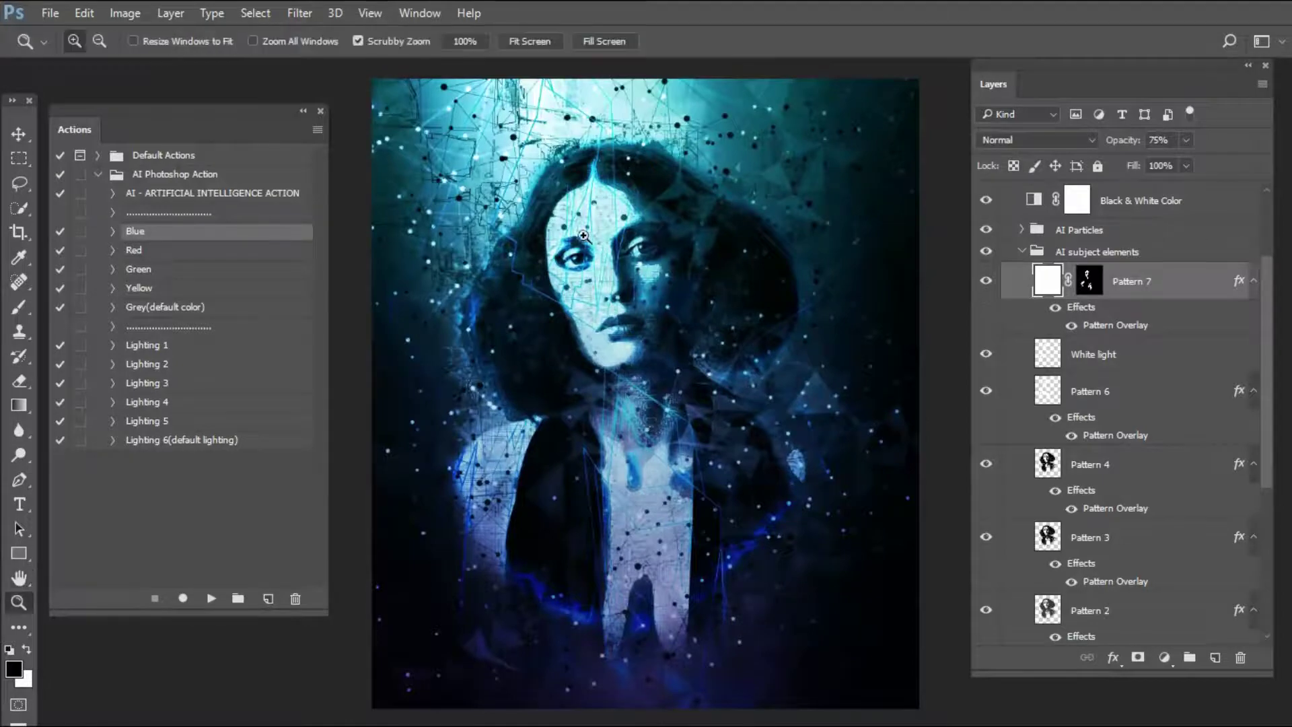
pyautogui.click(596, 222)
pyautogui.click(671, 292)
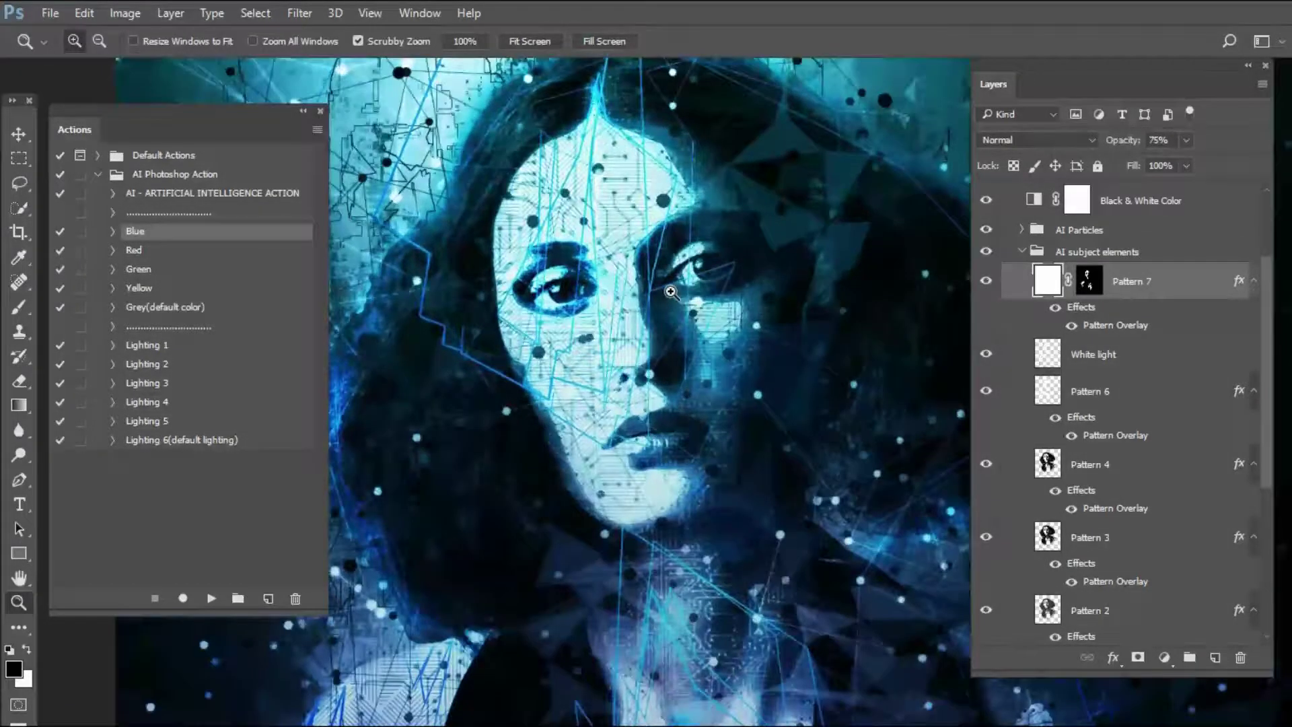
pyautogui.press('v')
pyautogui.click(986, 282)
pyautogui.click(986, 282)
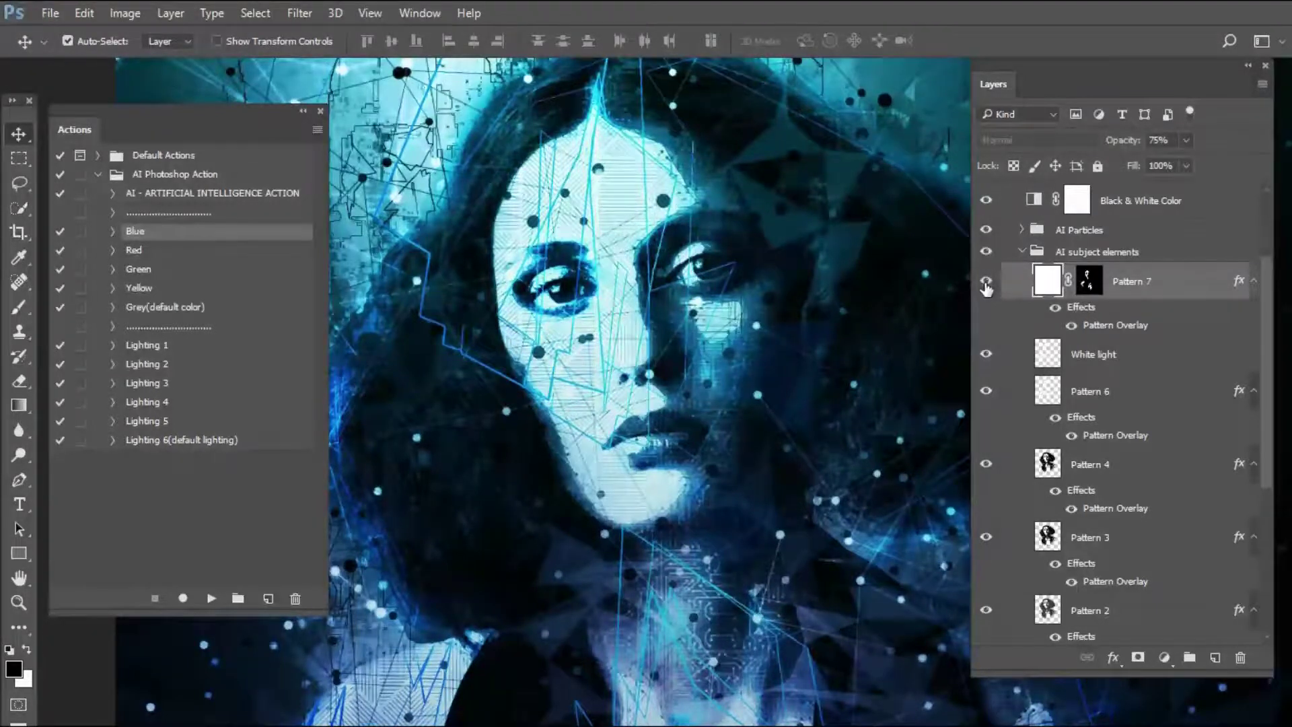
pyautogui.click(986, 283)
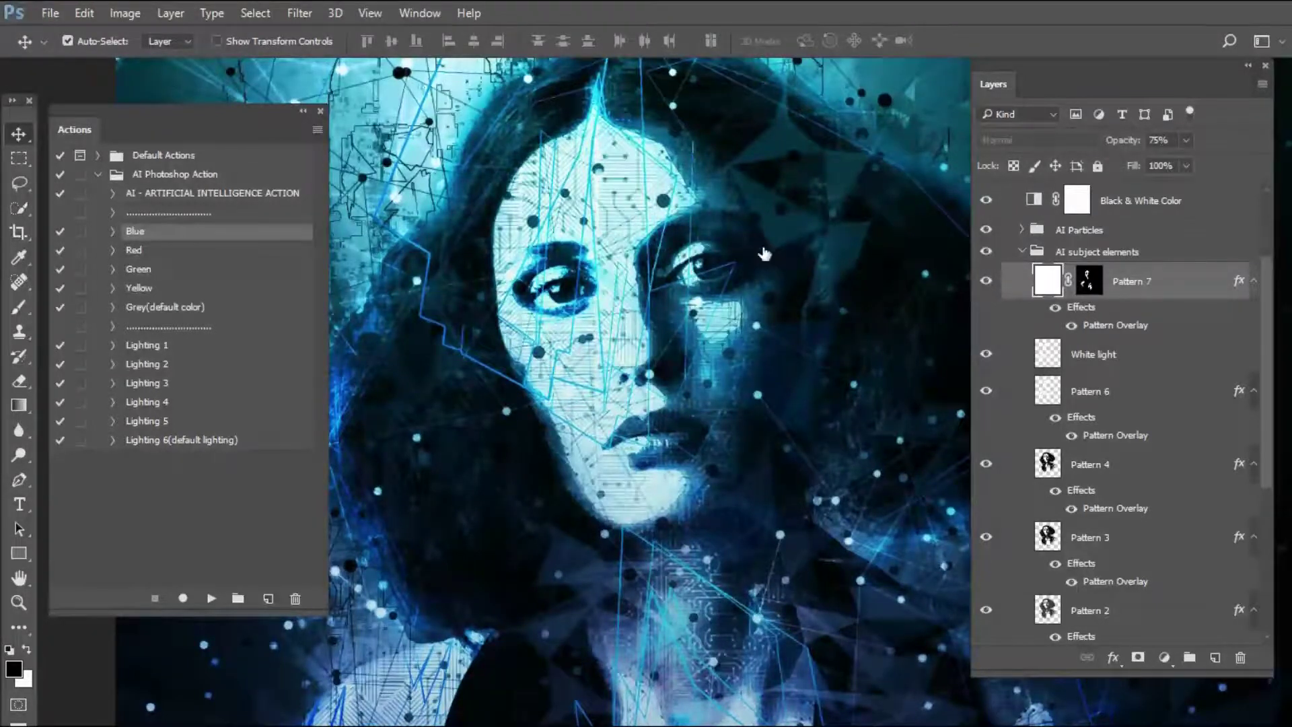
# Reduce Pattern 7's Pattern Overlay scale from 89% to 75%.
pyautogui.doubleClick(1114, 327)
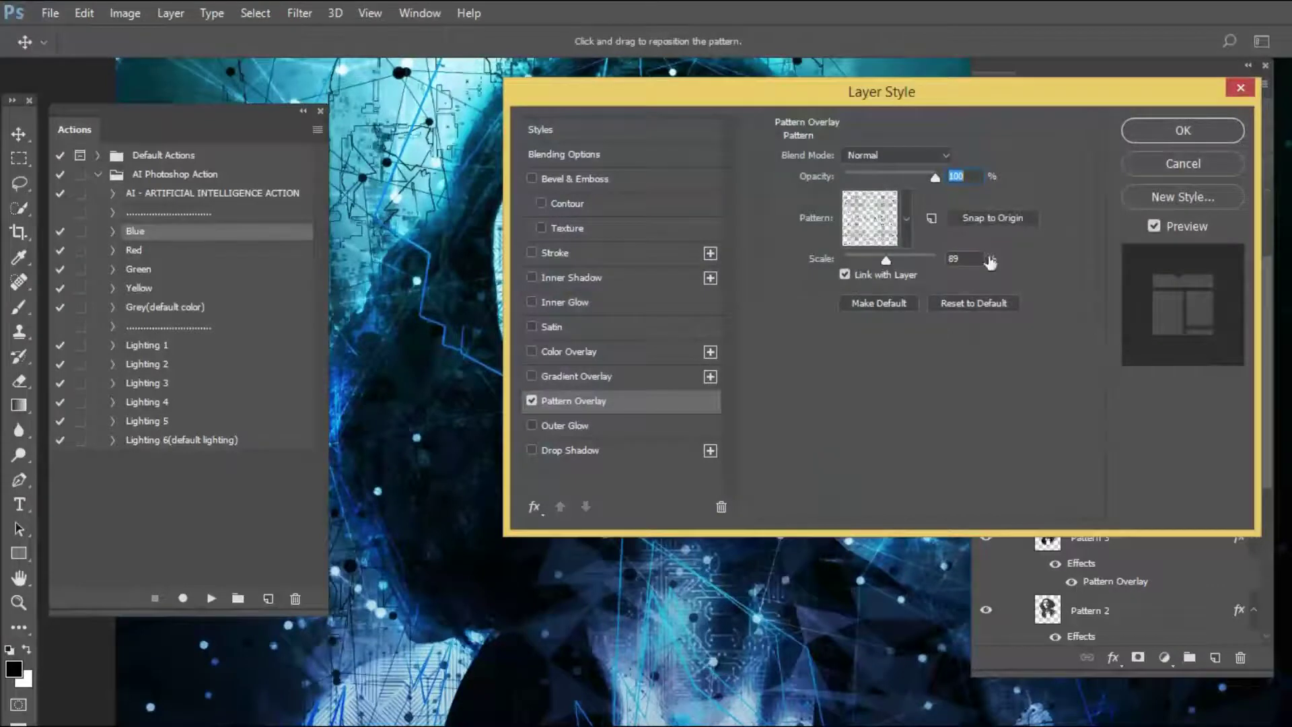
pyautogui.moveTo(770, 99); pyautogui.dragTo(958, 91)
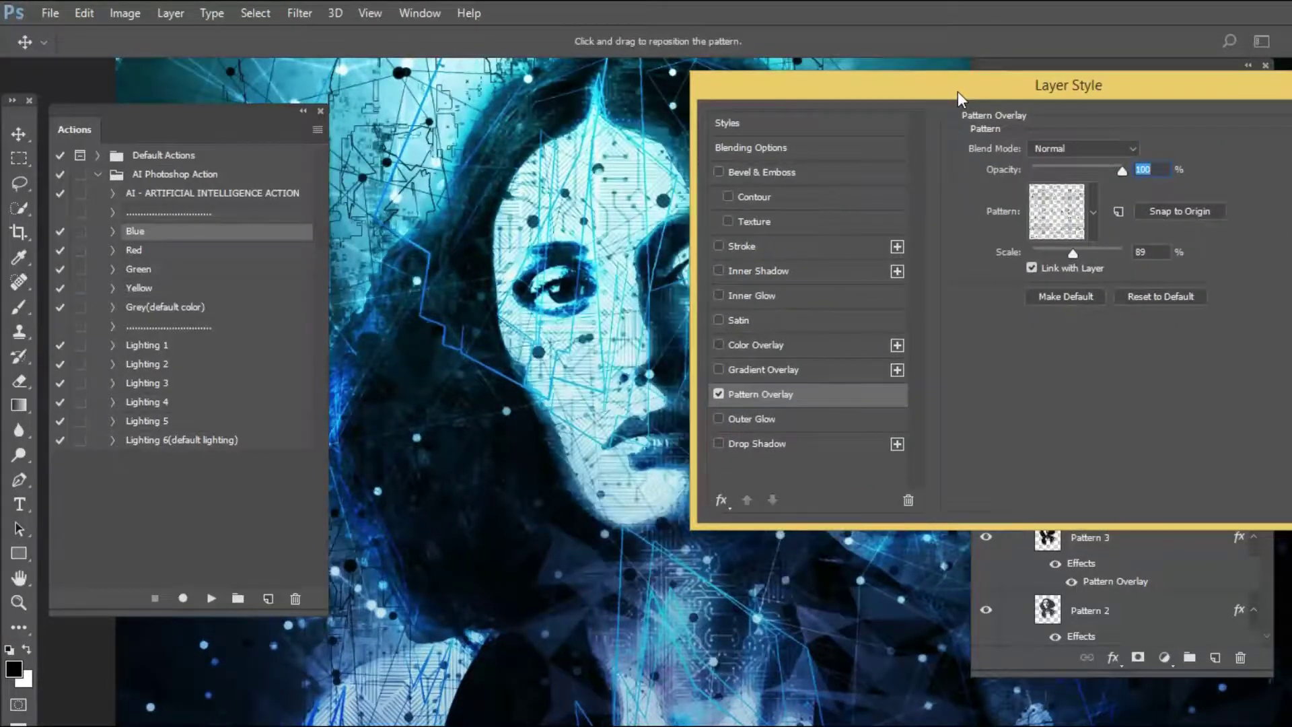
pyautogui.click(1072, 253)
pyautogui.moveTo(1071, 254); pyautogui.dragTo(1068, 253)
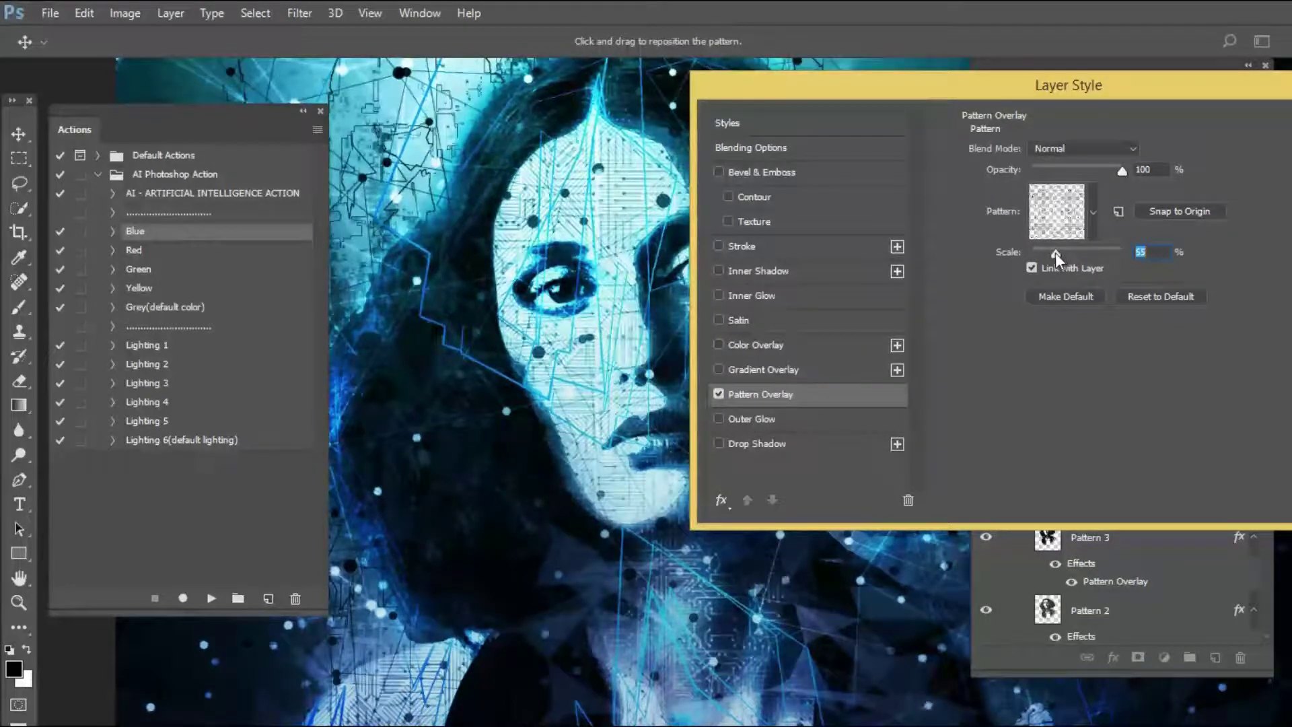
pyautogui.moveTo(1053, 252)
pyautogui.mouseDown()
pyautogui.moveTo(1080, 252)
pyautogui.moveTo(1068, 254)
pyautogui.mouseUp()
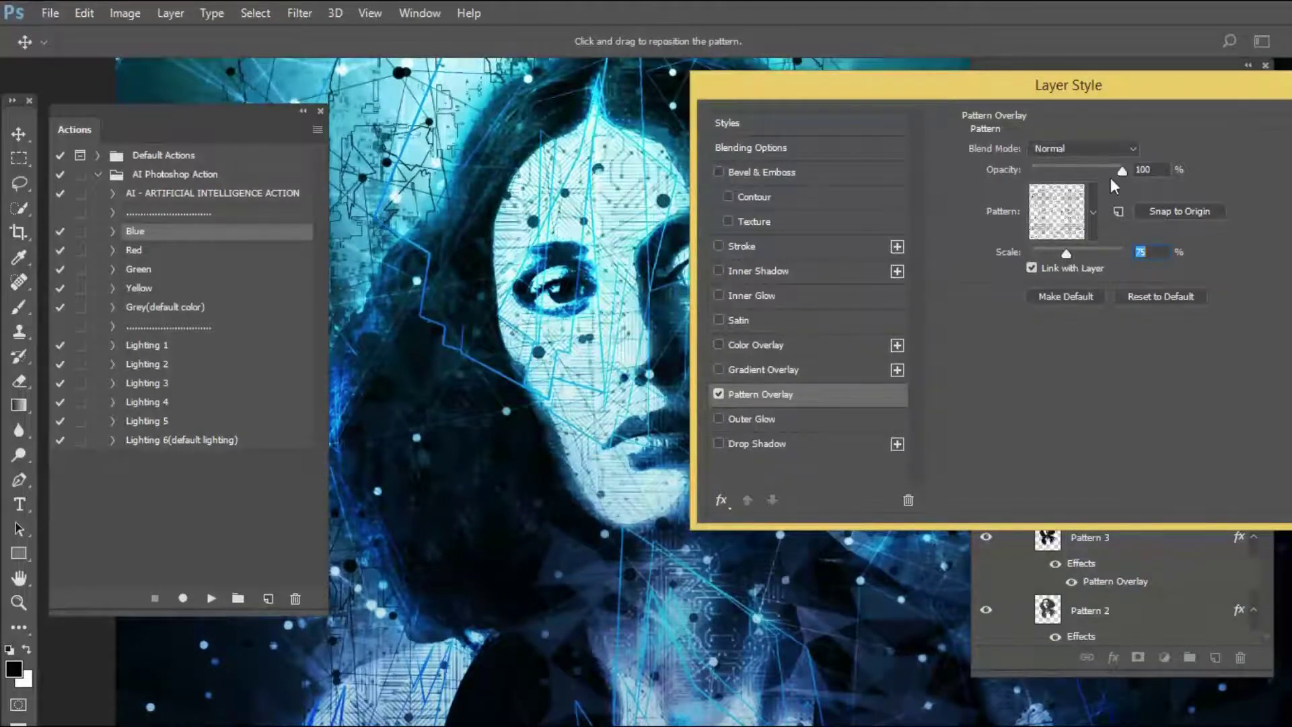
pyautogui.moveTo(1146, 95); pyautogui.dragTo(960, 71)
pyautogui.click(1205, 104)
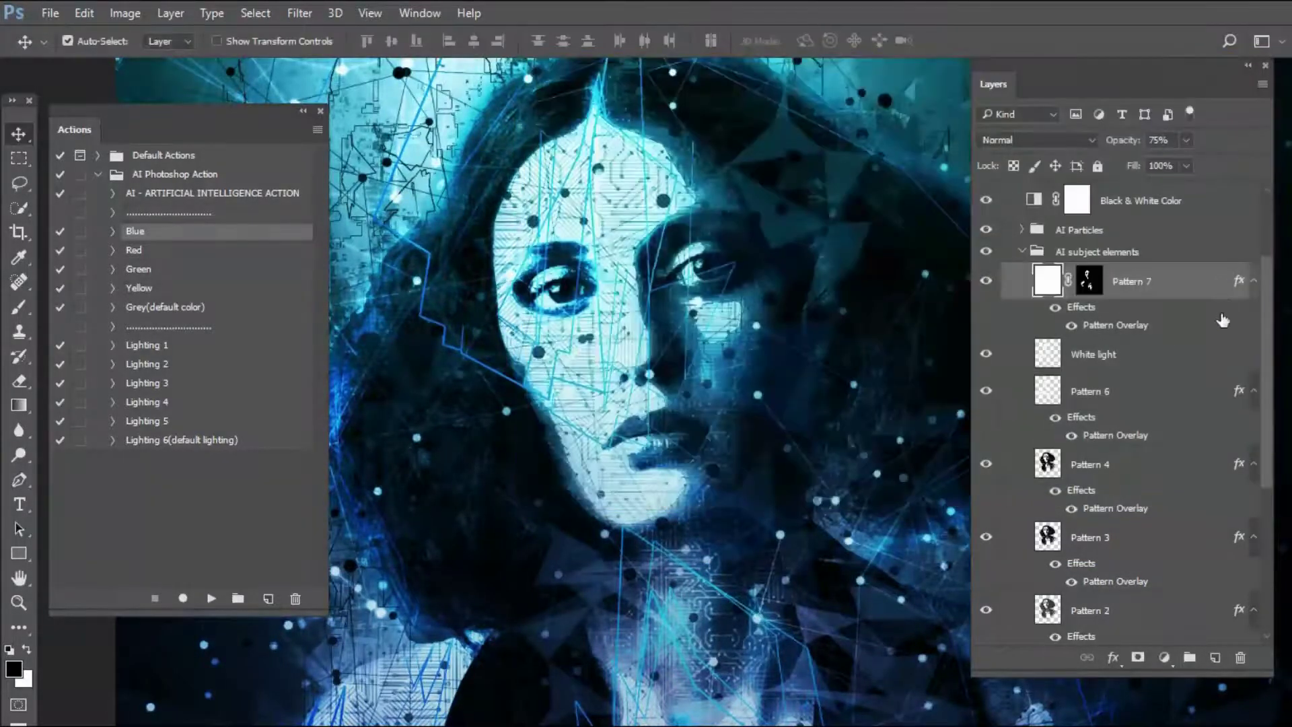
# Review the White light and Pattern 6 layers, then collapse the AI subject elements group.
pyautogui.click(1116, 355)
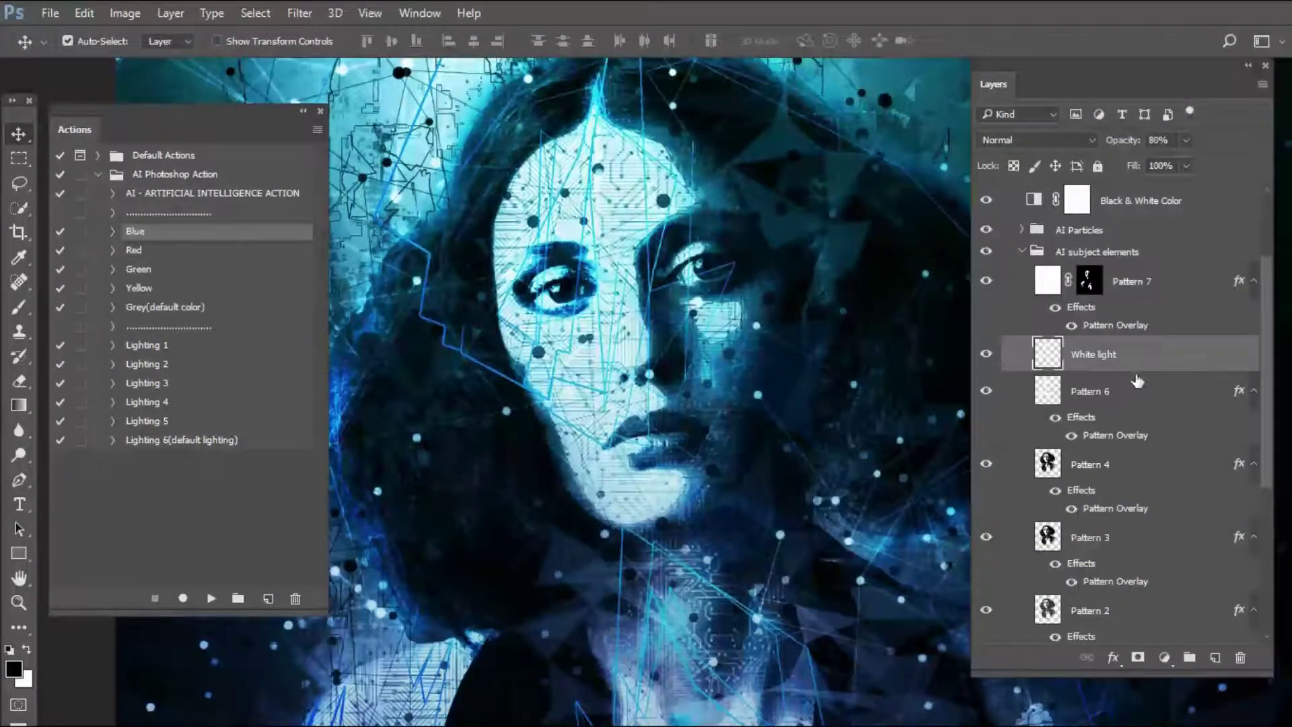
pyautogui.click(1098, 393)
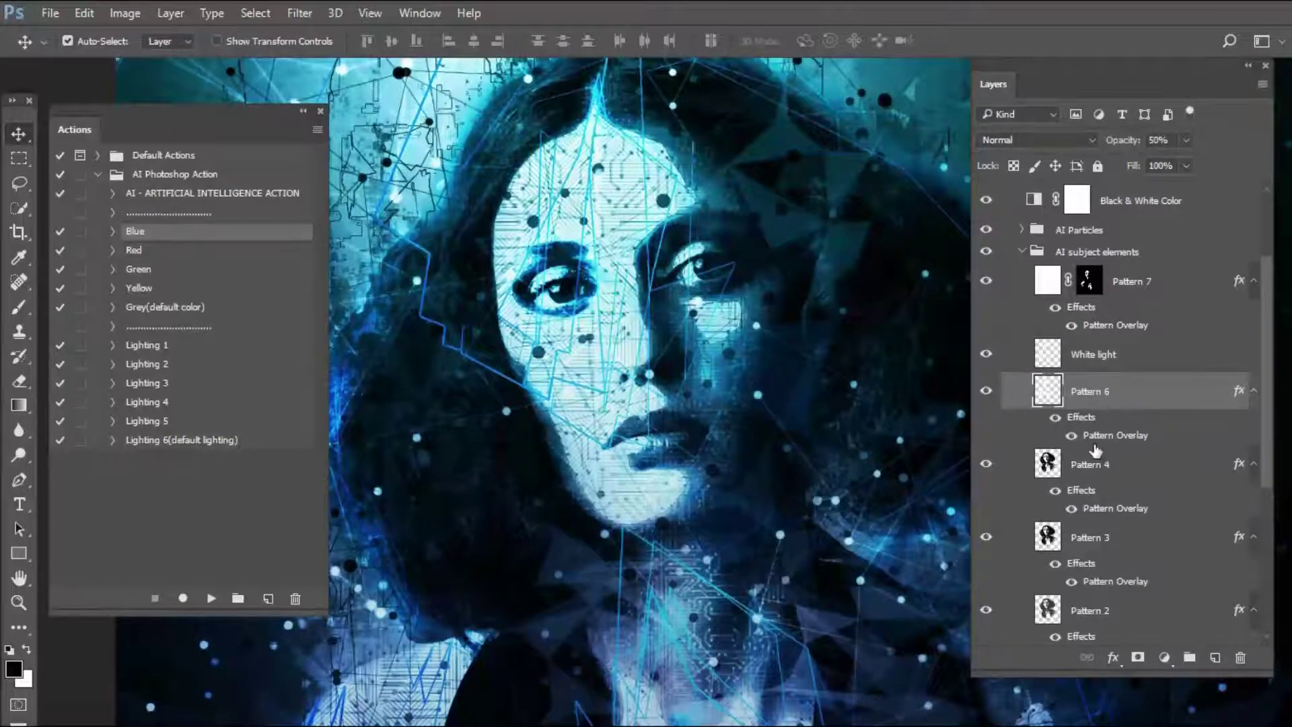
pyautogui.scroll(-2, 1102, 498)
pyautogui.scroll(-3, 1098, 498)
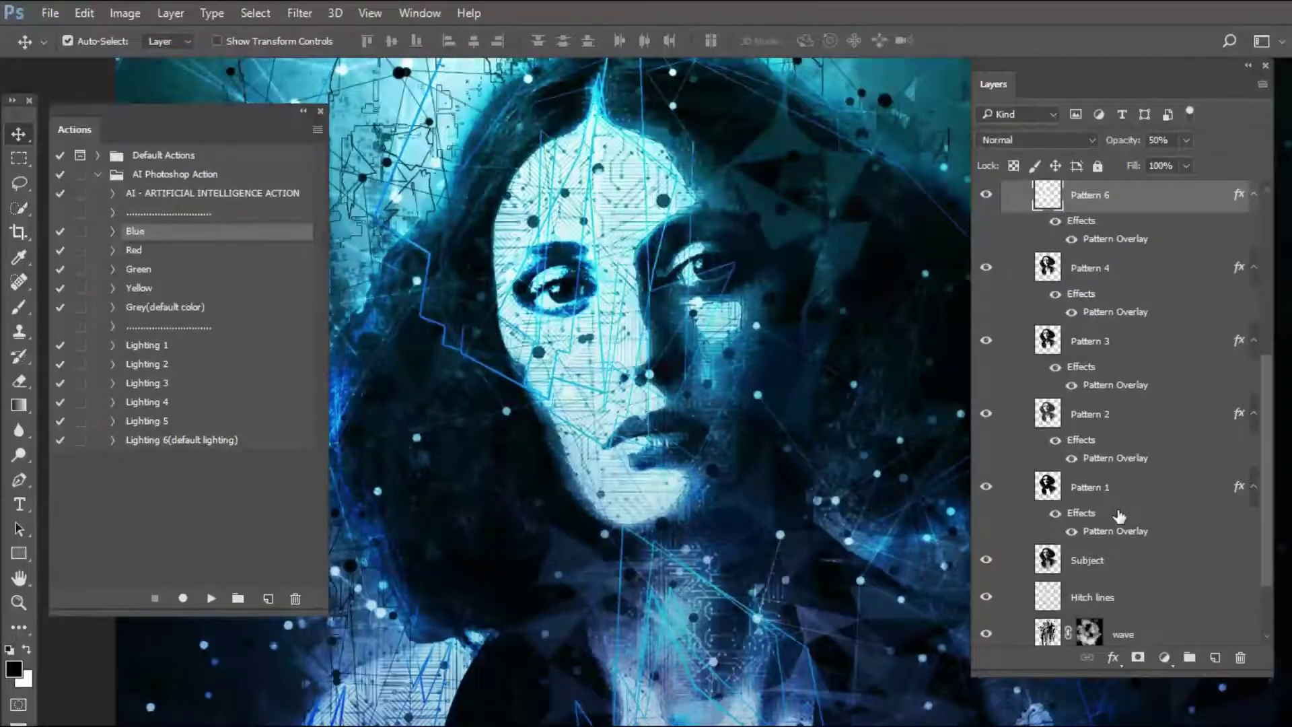
pyautogui.scroll(5, 1102, 471)
pyautogui.scroll(2, 1104, 389)
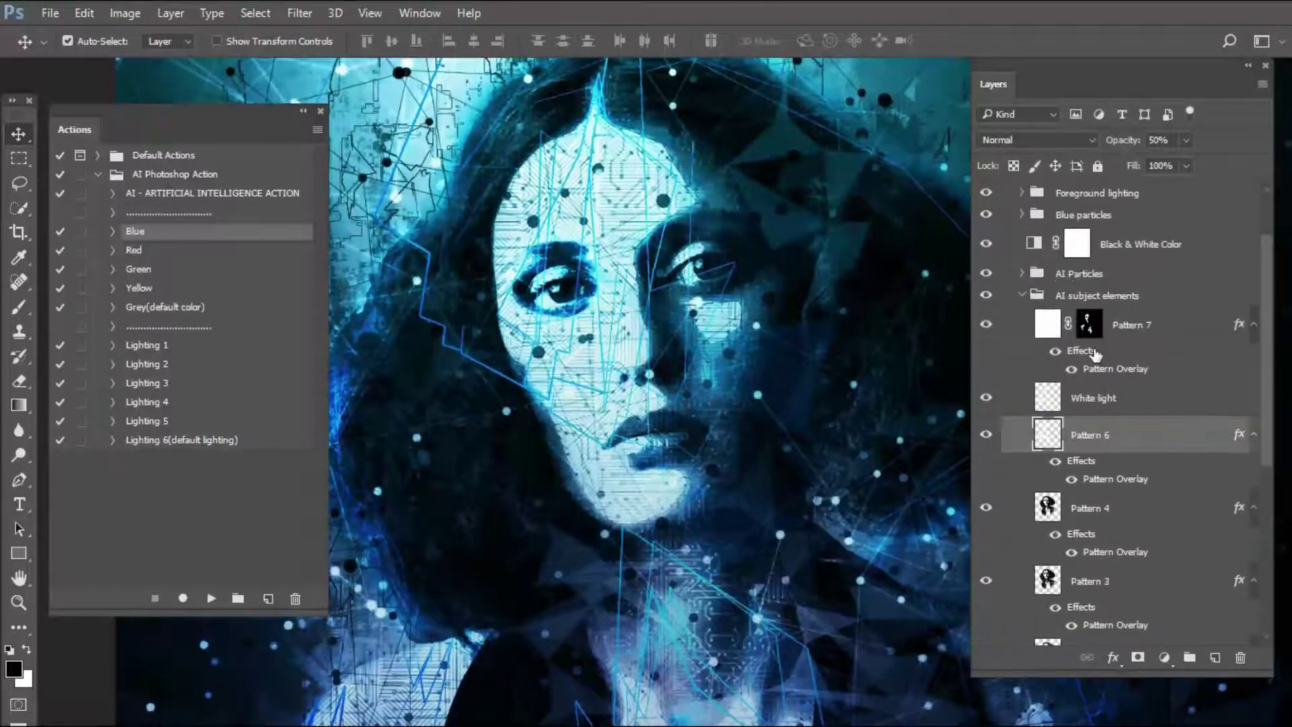
pyautogui.click(1022, 296)
pyautogui.click(1020, 356)
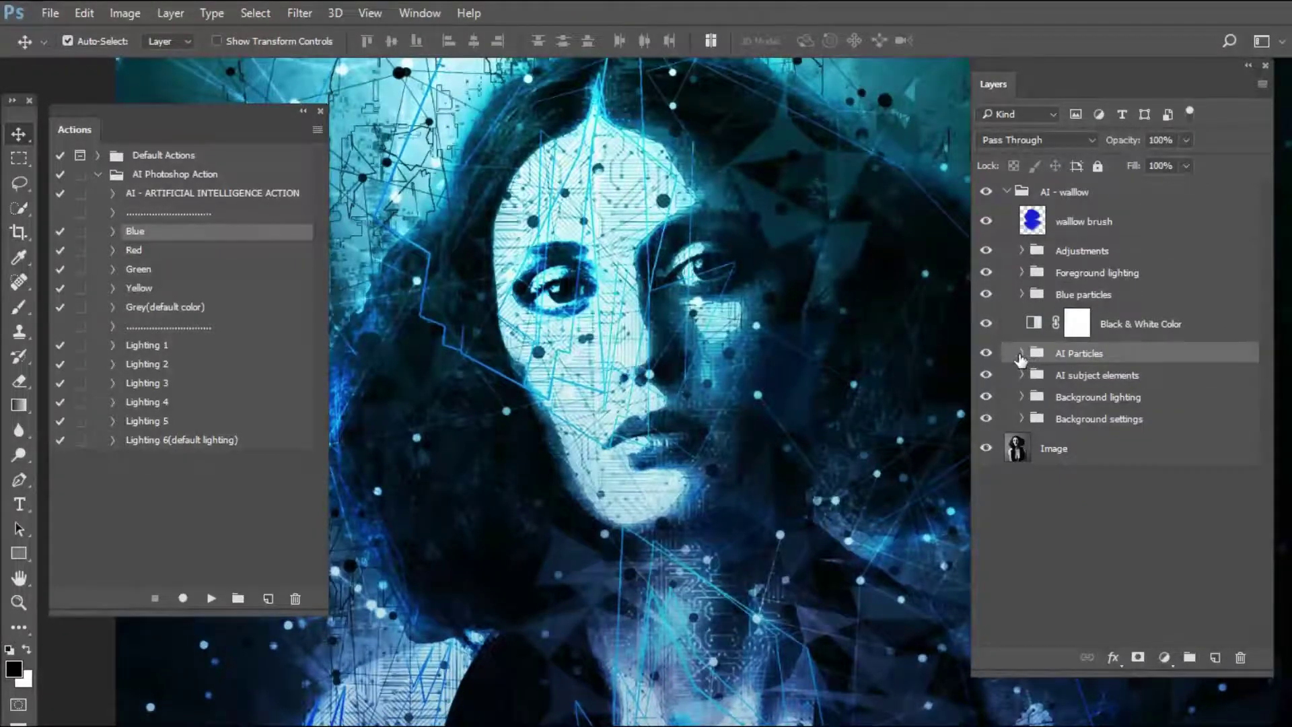
pyautogui.click(1022, 355)
pyautogui.scroll(-2, 1111, 471)
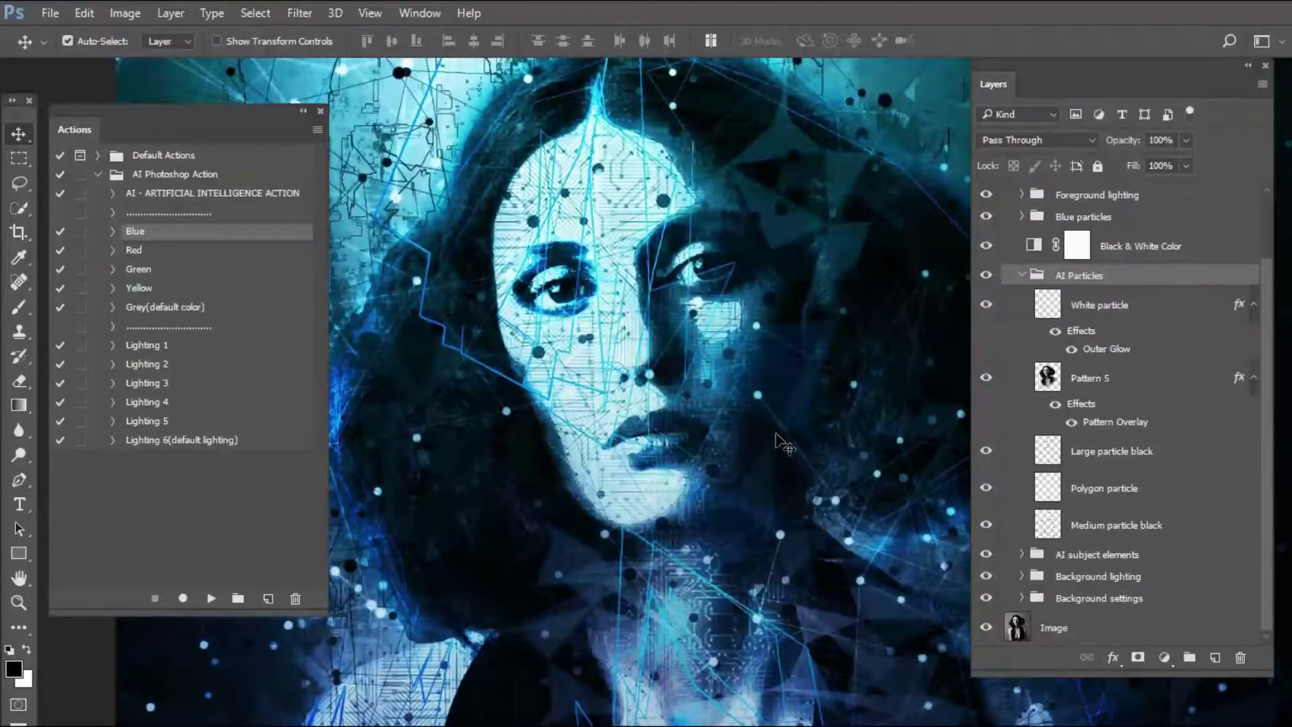
pyautogui.press('z')
pyautogui.click(746, 419)
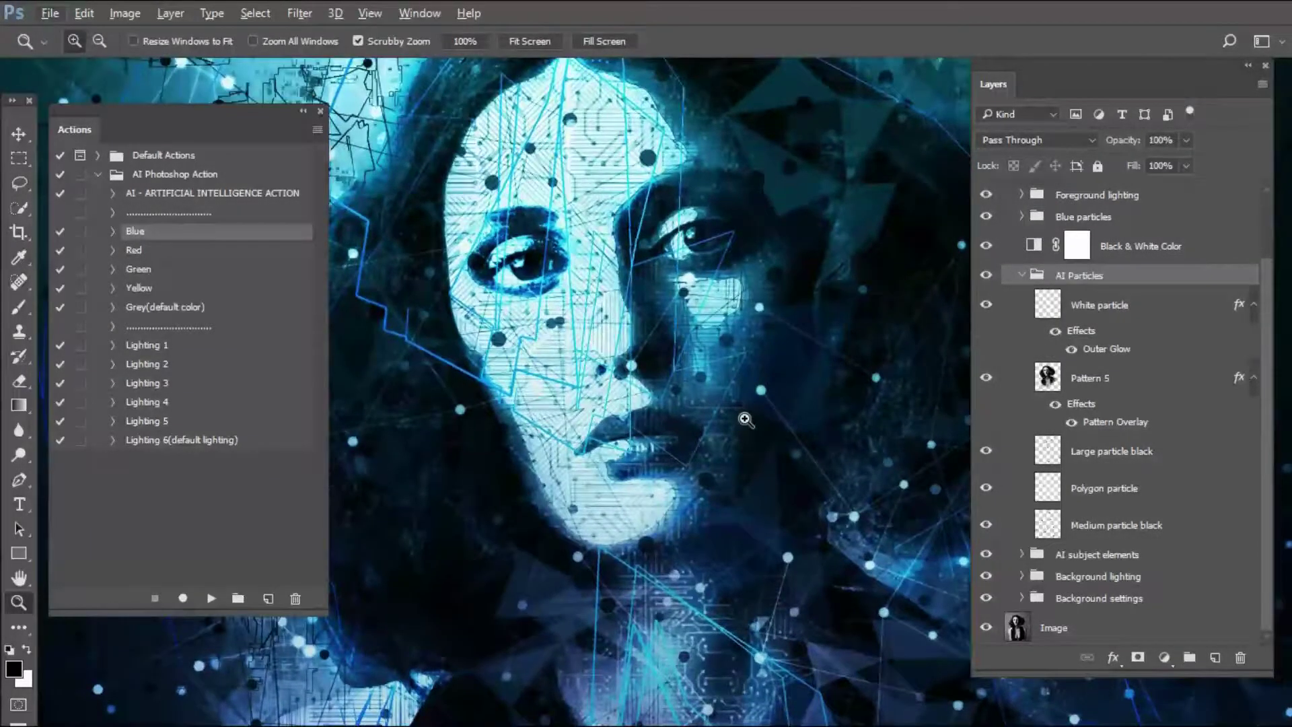
pyautogui.keyDown('alt'); pyautogui.click(746, 420); pyautogui.keyUp('alt')
pyautogui.press('v')
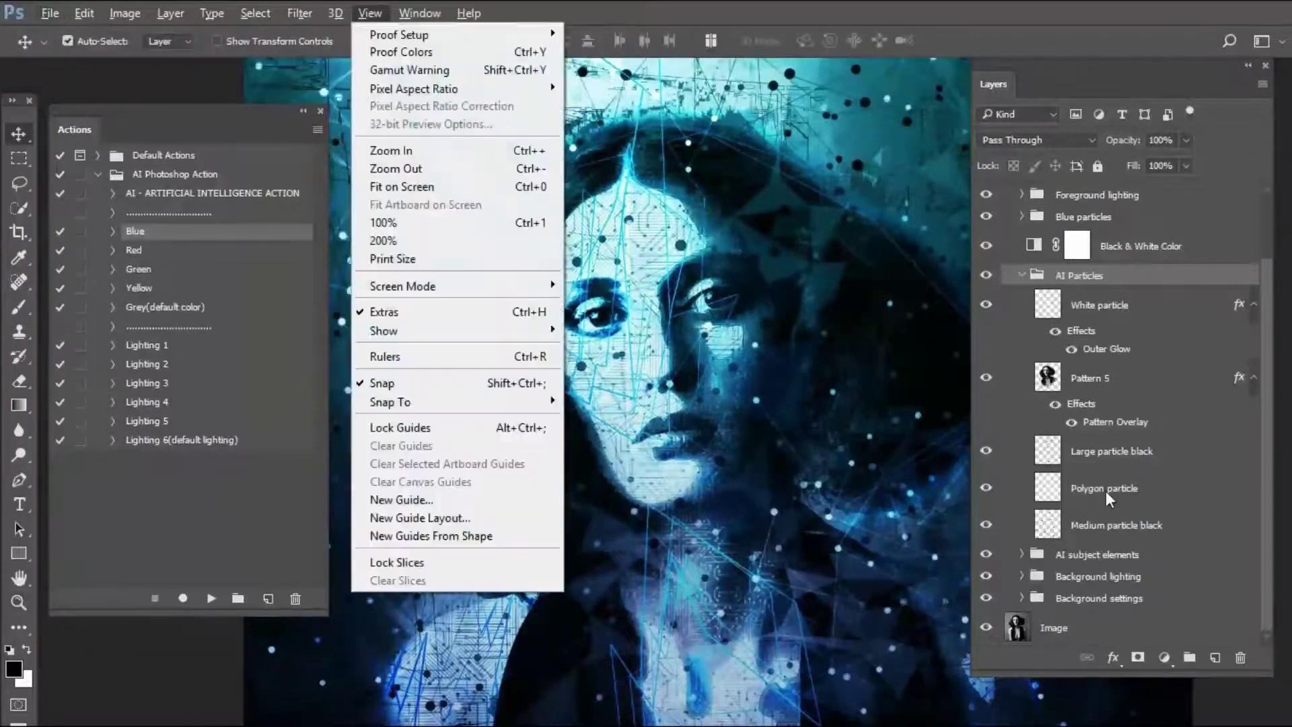
pyautogui.click(1104, 490)
pyautogui.click(1091, 525)
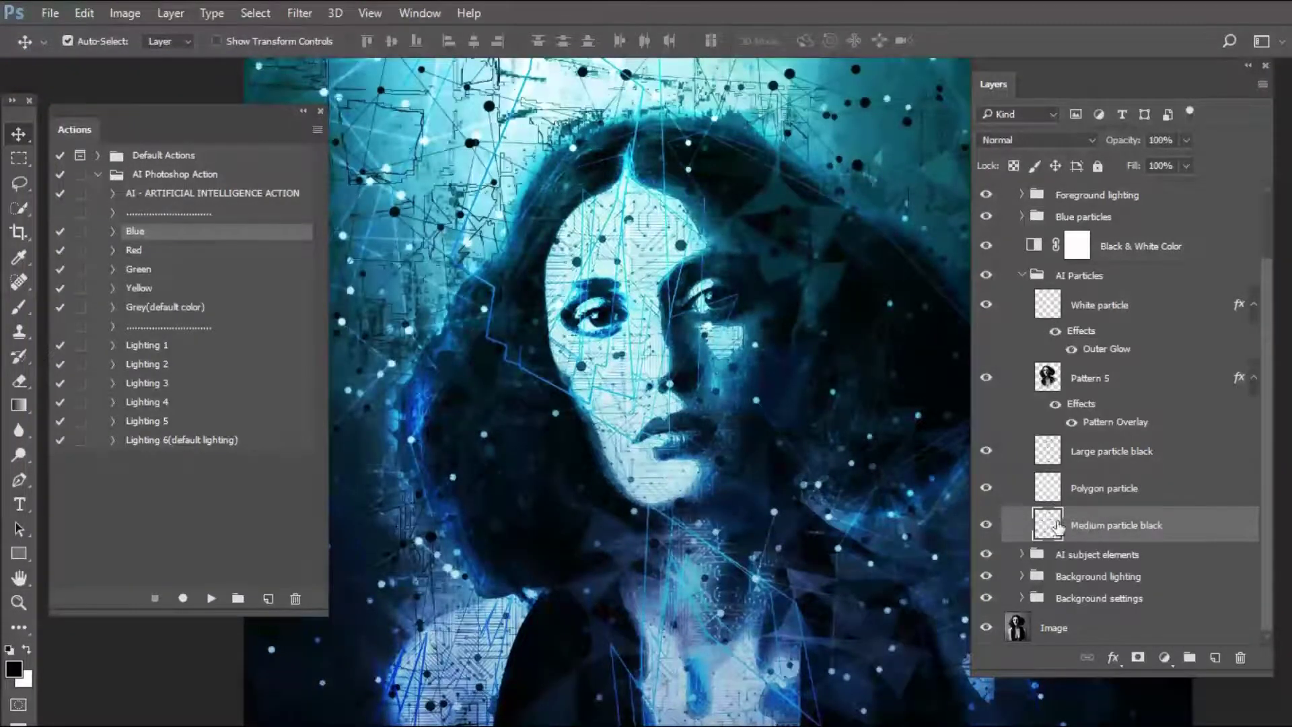
pyautogui.click(987, 526)
pyautogui.click(987, 526)
pyautogui.click(1121, 489)
pyautogui.click(987, 488)
pyautogui.click(988, 490)
pyautogui.click(987, 490)
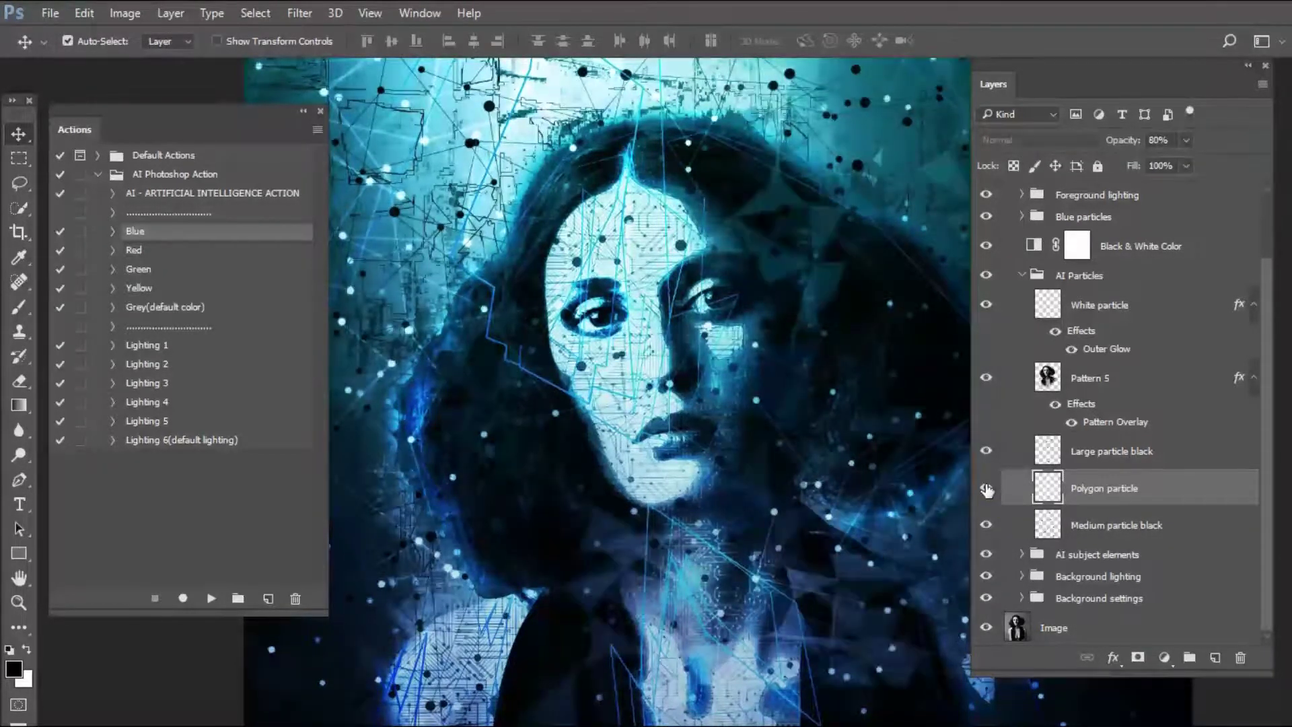
pyautogui.click(1082, 453)
pyautogui.click(988, 451)
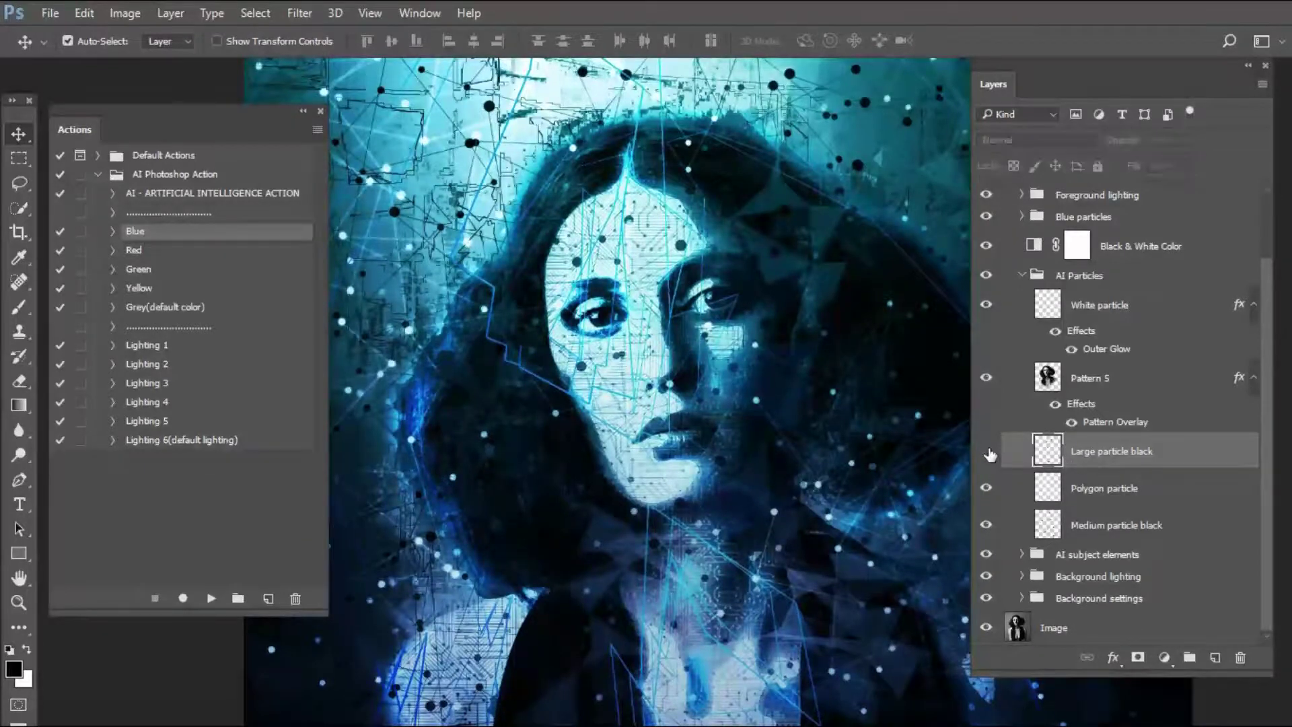
pyautogui.click(988, 452)
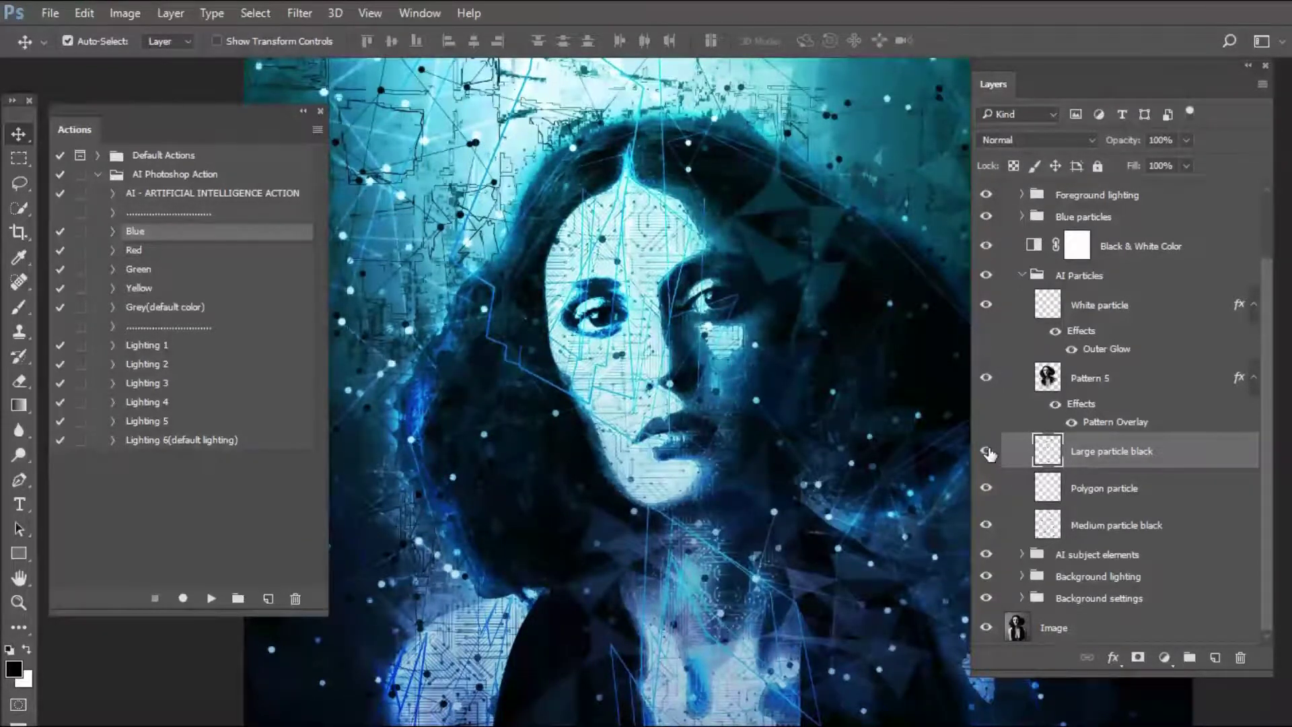
pyautogui.click(985, 380)
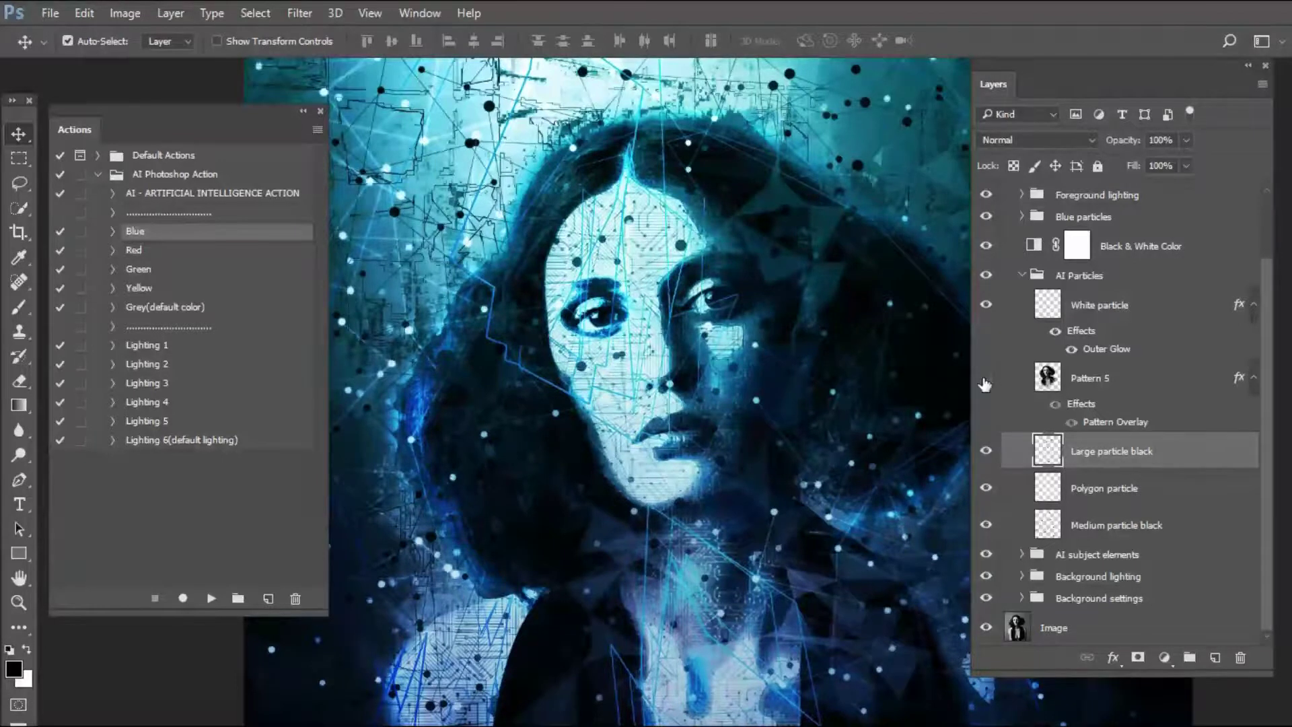
pyautogui.click(986, 381)
pyautogui.click(1009, 314)
pyautogui.click(987, 307)
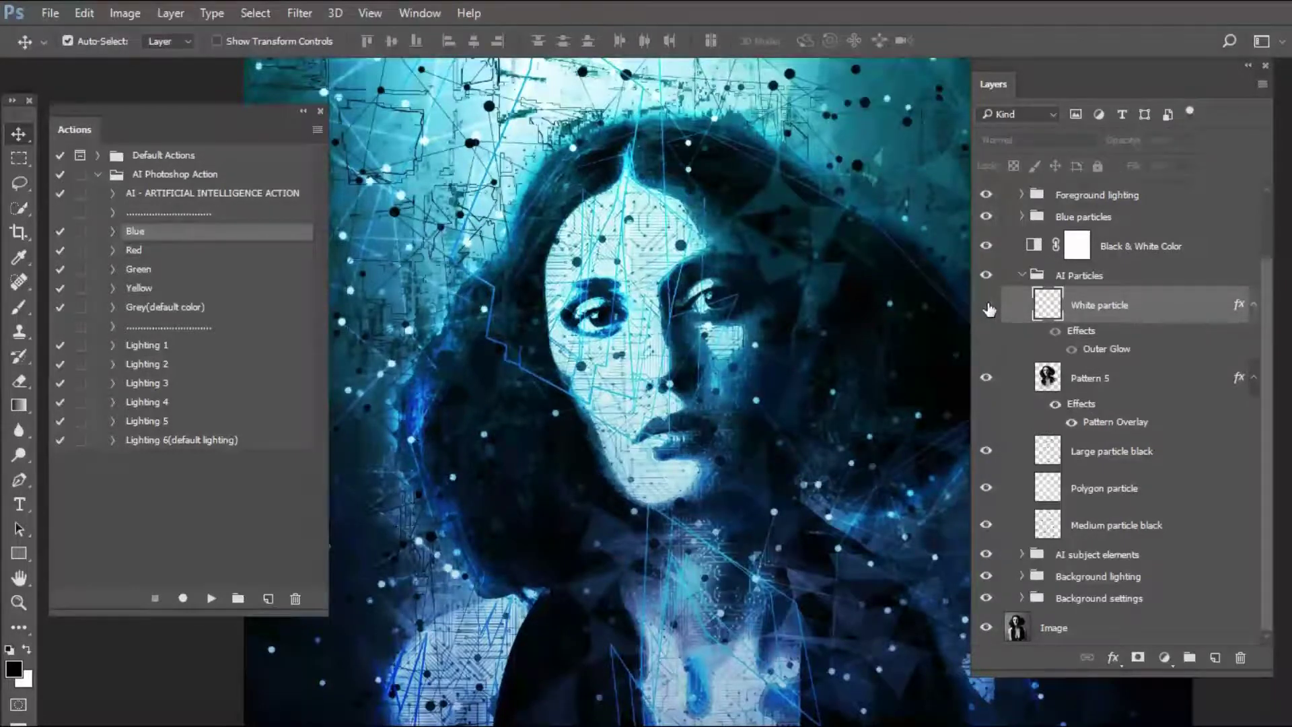
pyautogui.click(986, 307)
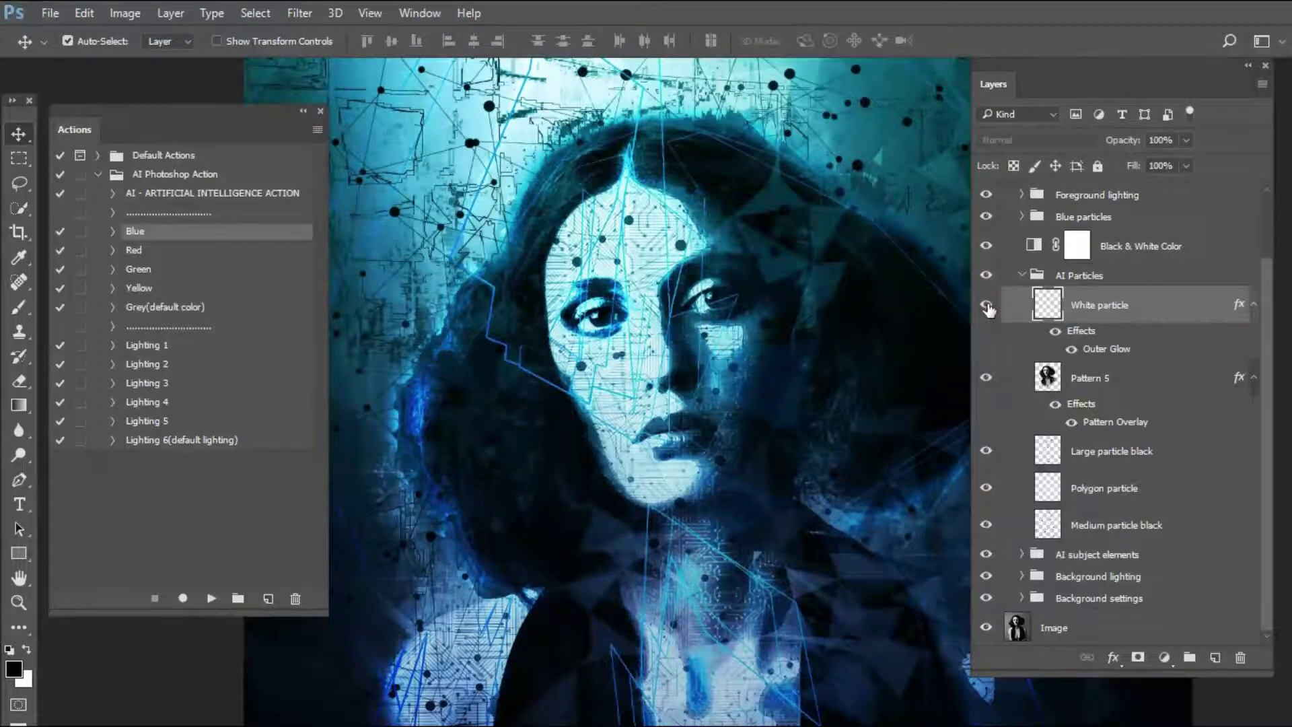
pyautogui.click(987, 306)
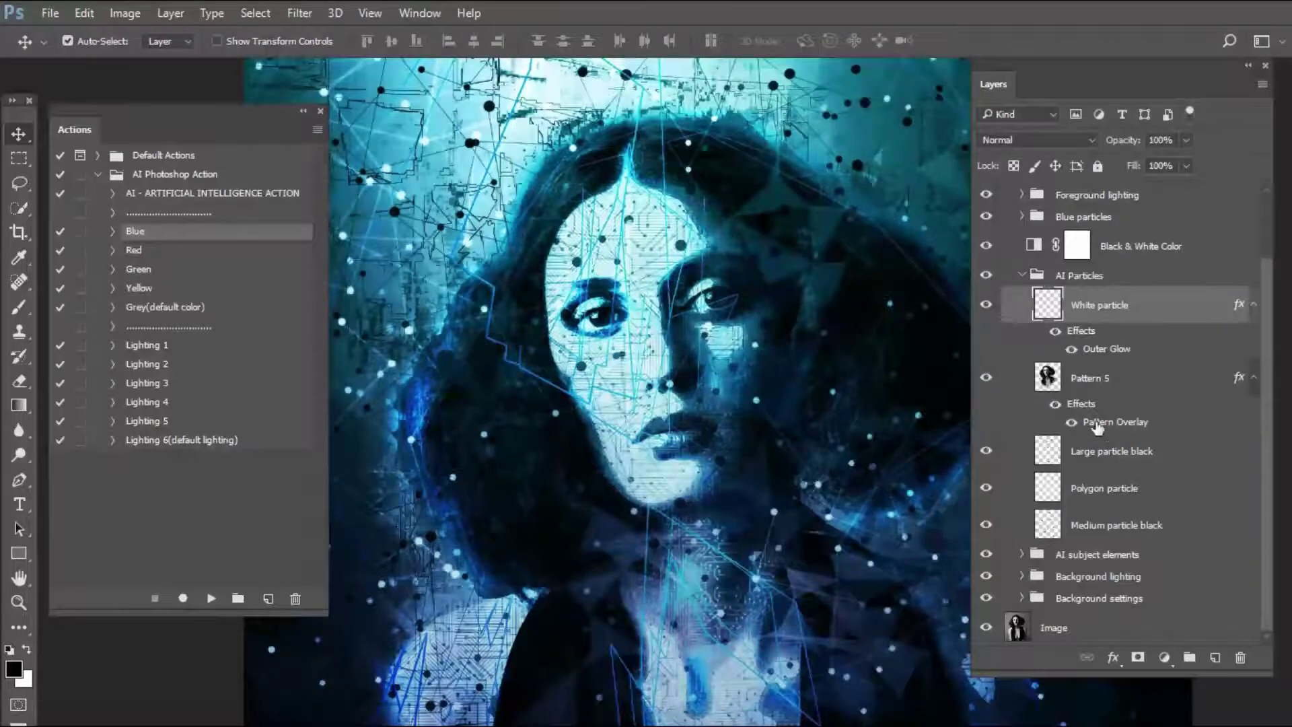
pyautogui.click(1029, 278)
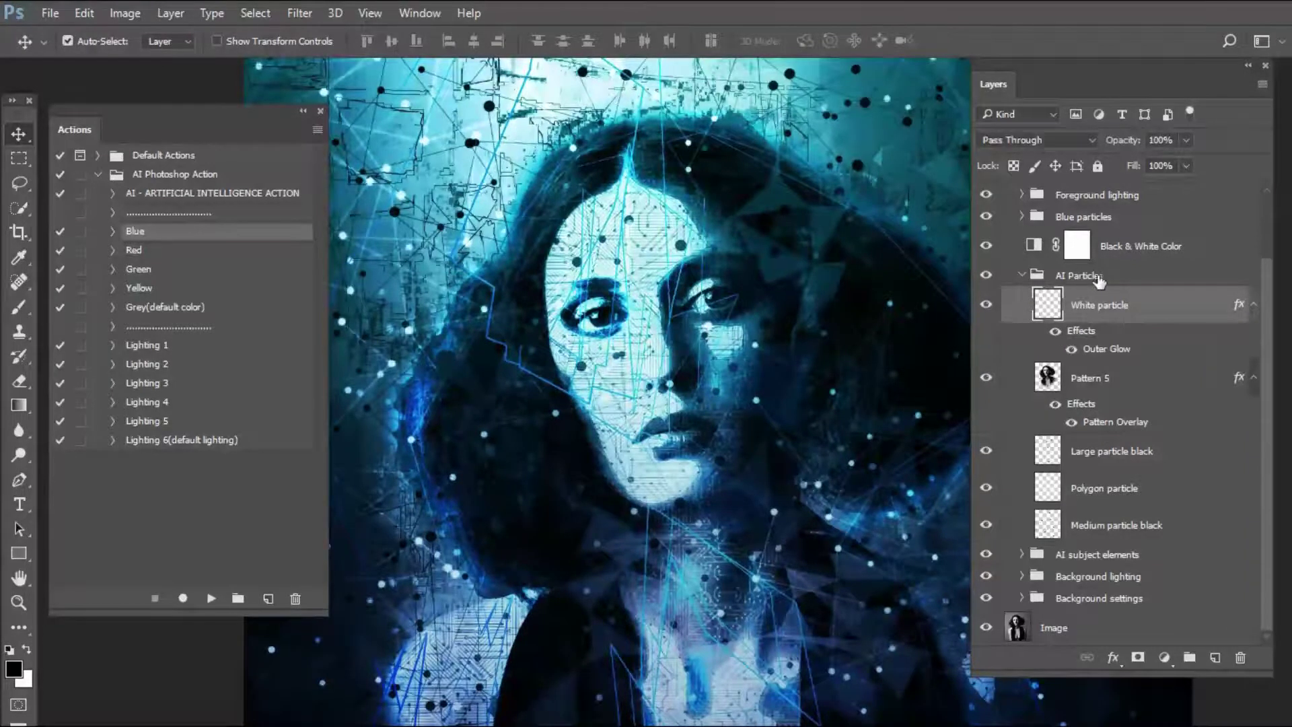
pyautogui.click(1023, 277)
pyautogui.click(1141, 327)
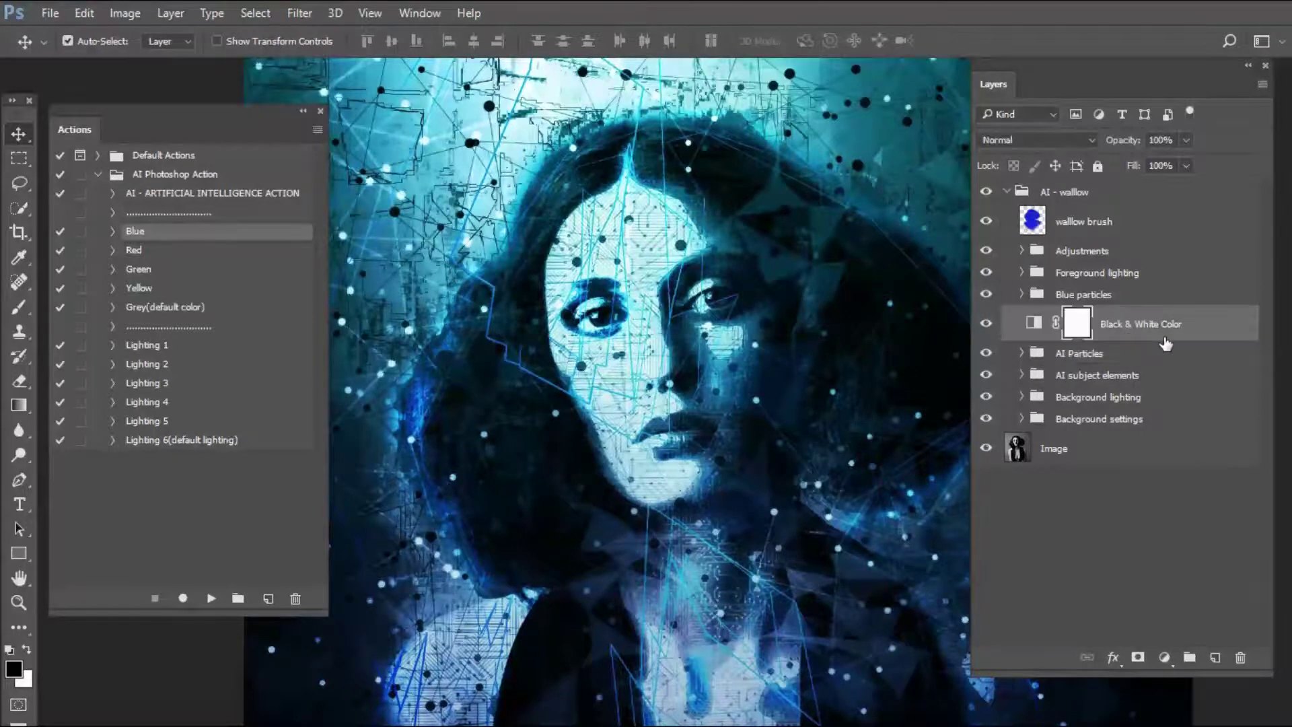
pyautogui.click(988, 324)
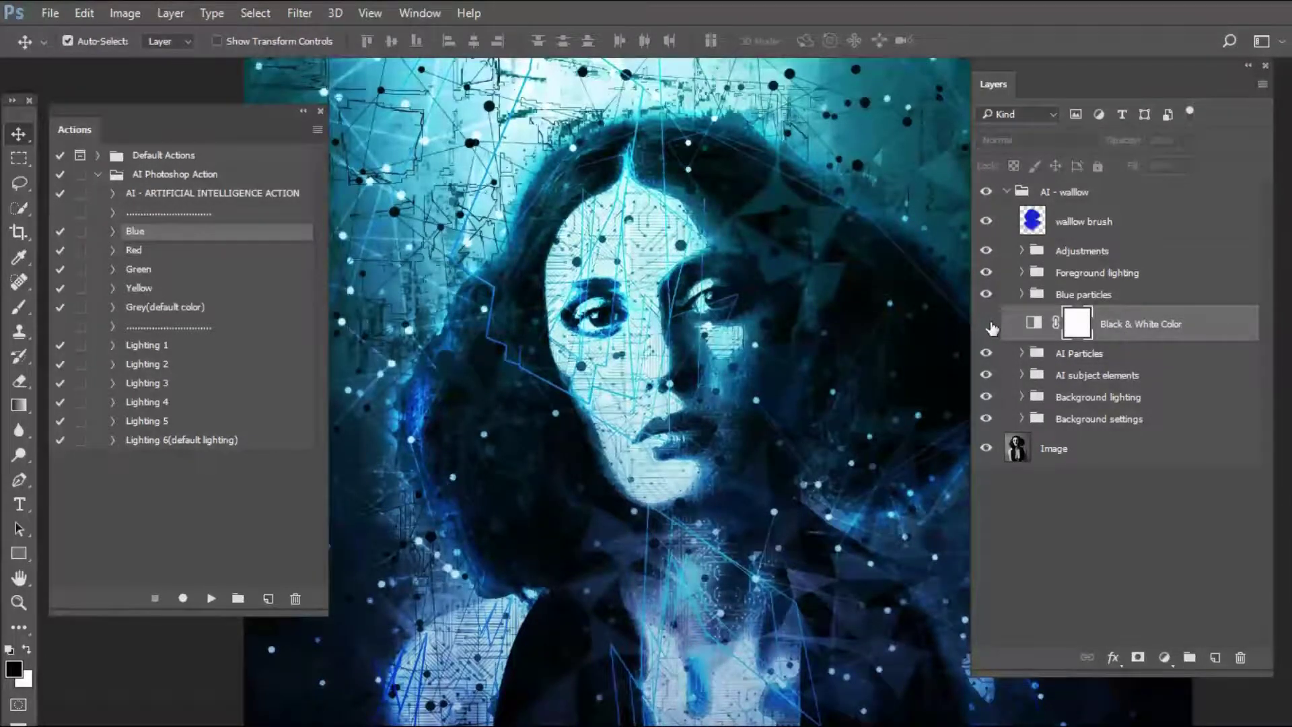
pyautogui.click(988, 325)
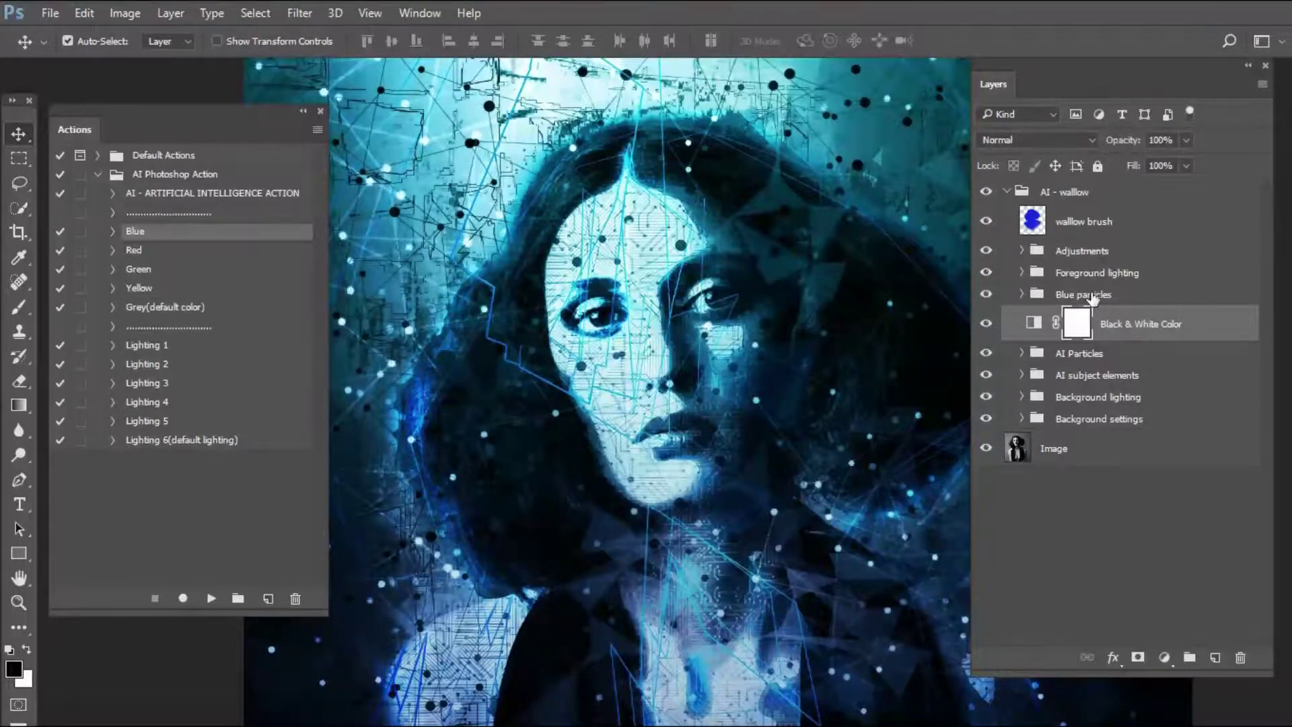
# Expand the Blue particles group and select its Blue lines 1 and Blue lines 2 layers.
pyautogui.click(1090, 296)
pyautogui.click(1022, 295)
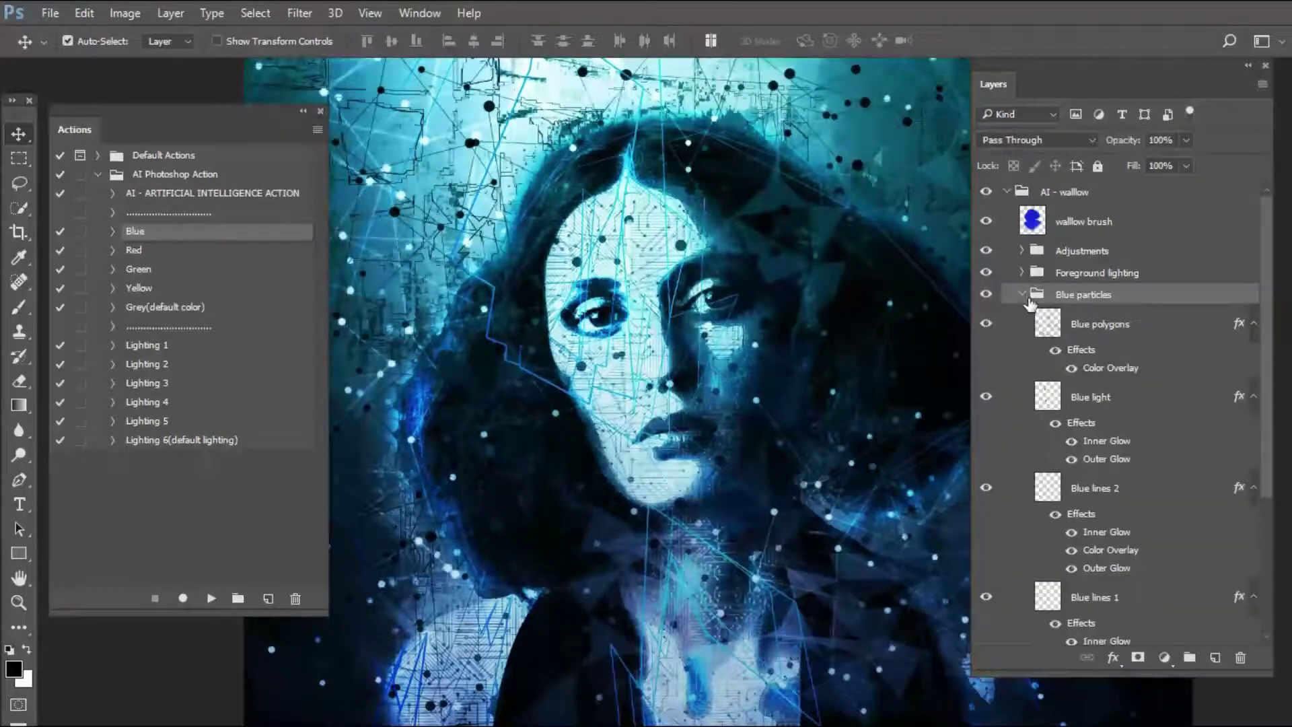
pyautogui.scroll(-3, 1097, 340)
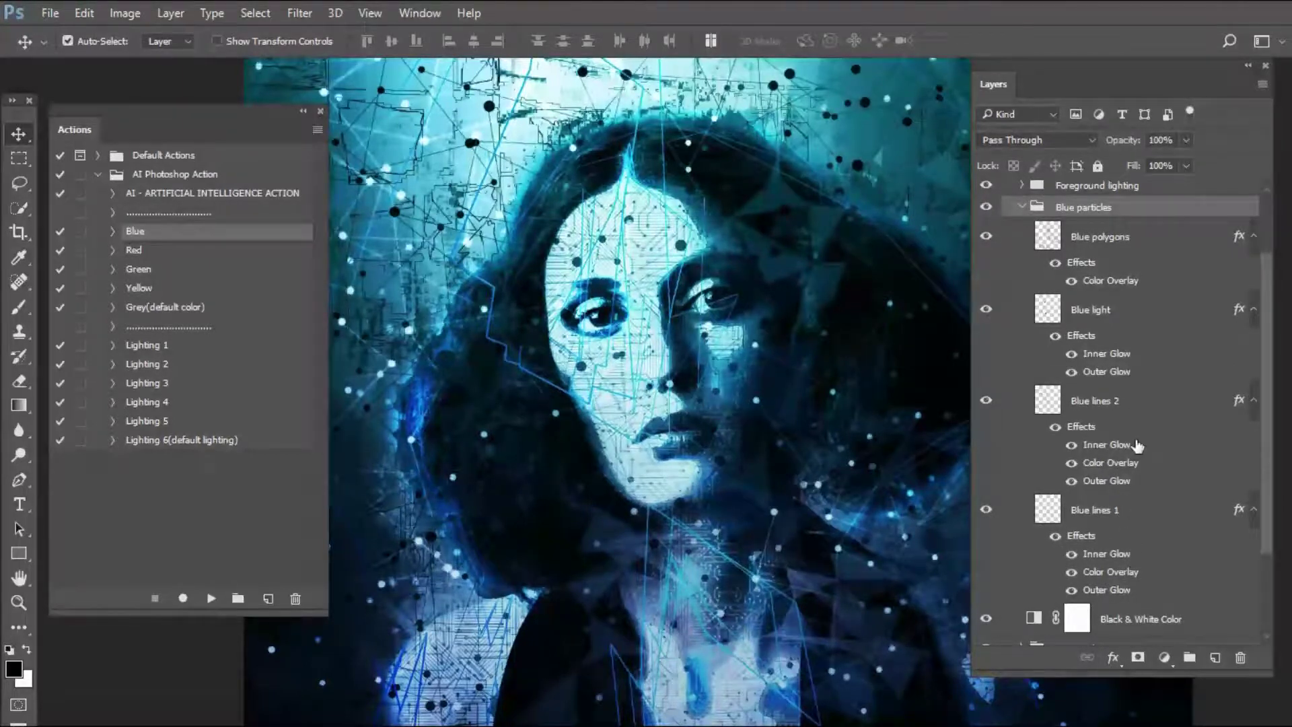
pyautogui.scroll(1, 1105, 527)
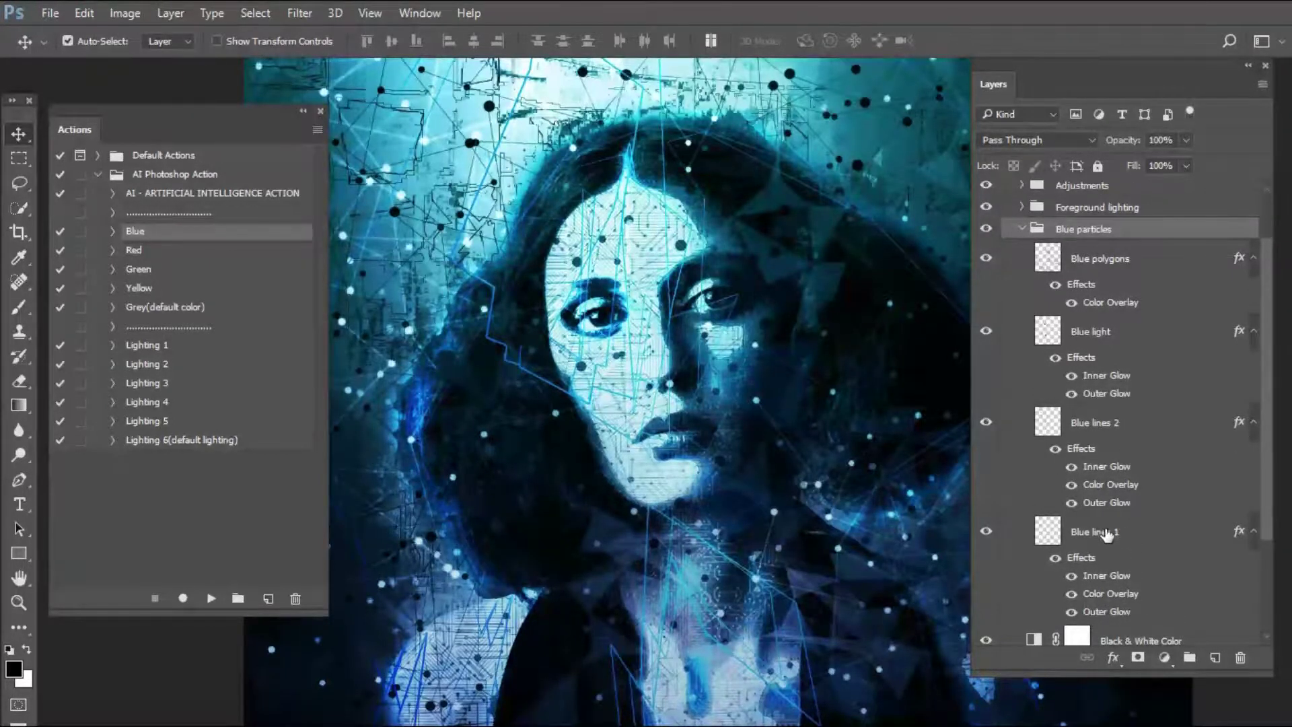
pyautogui.scroll(-1, 1106, 552)
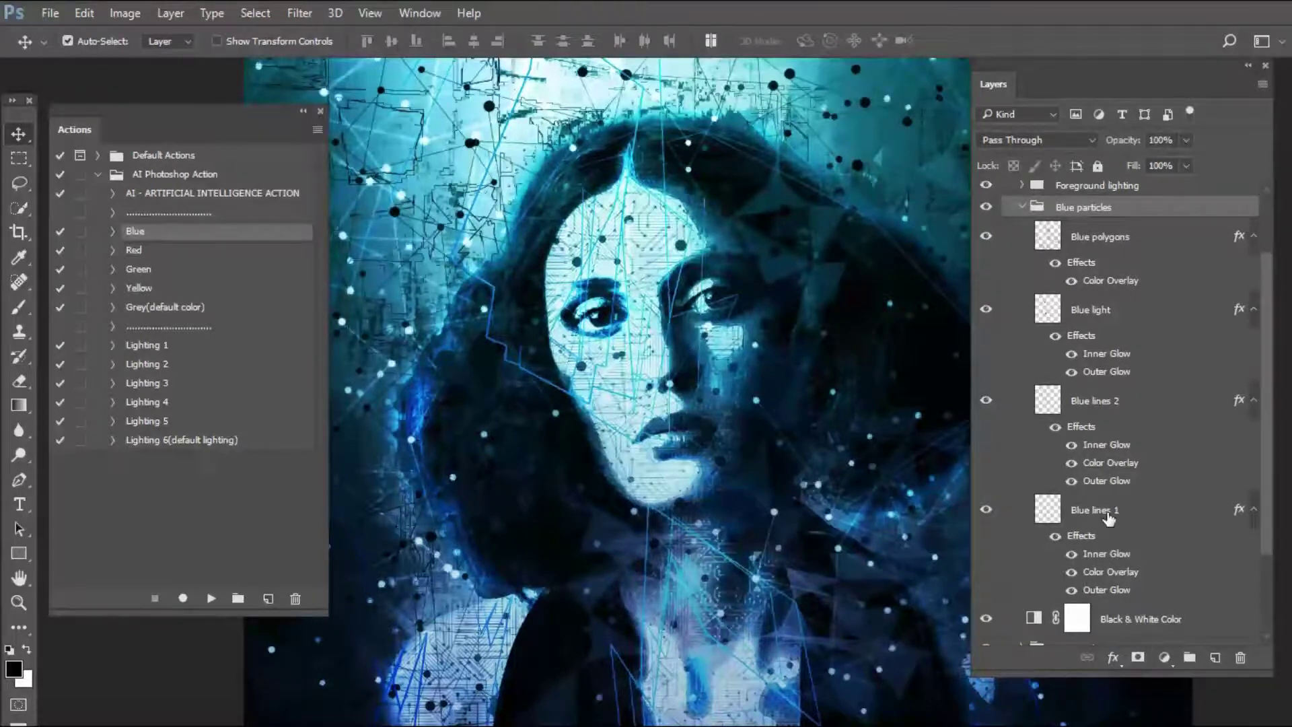
pyautogui.click(1107, 518)
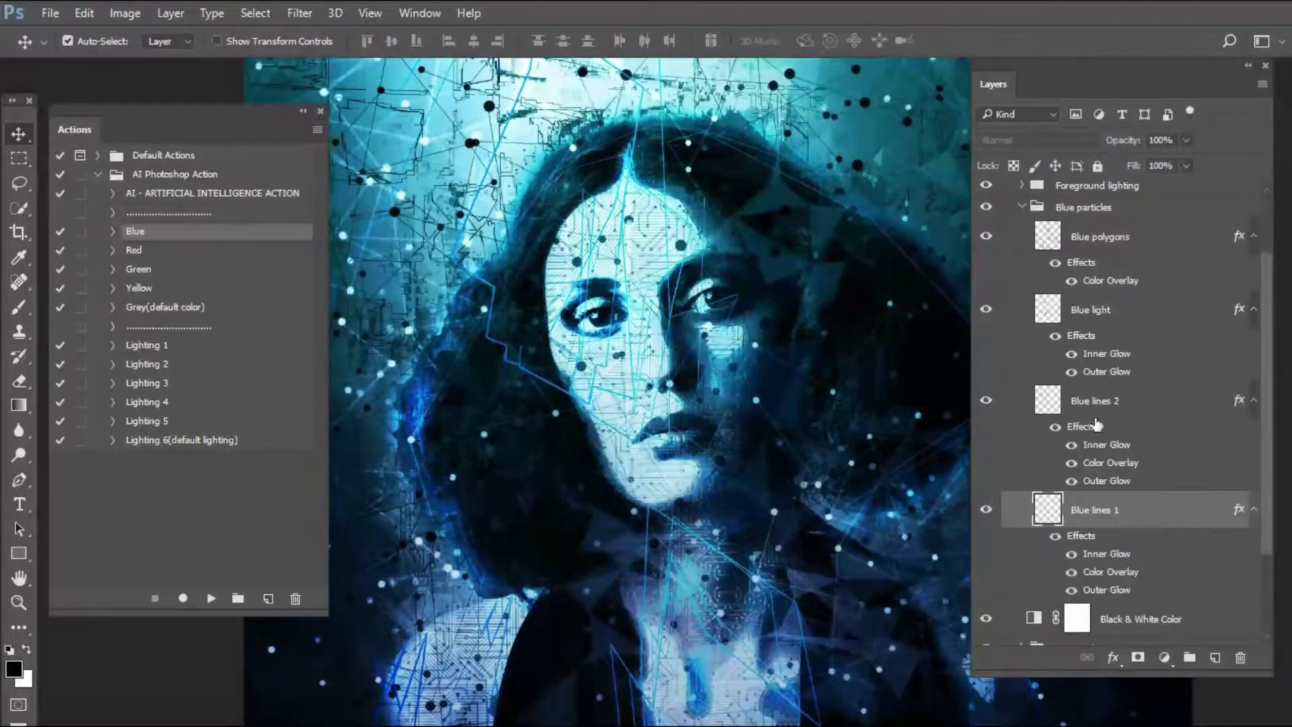
pyautogui.click(987, 402)
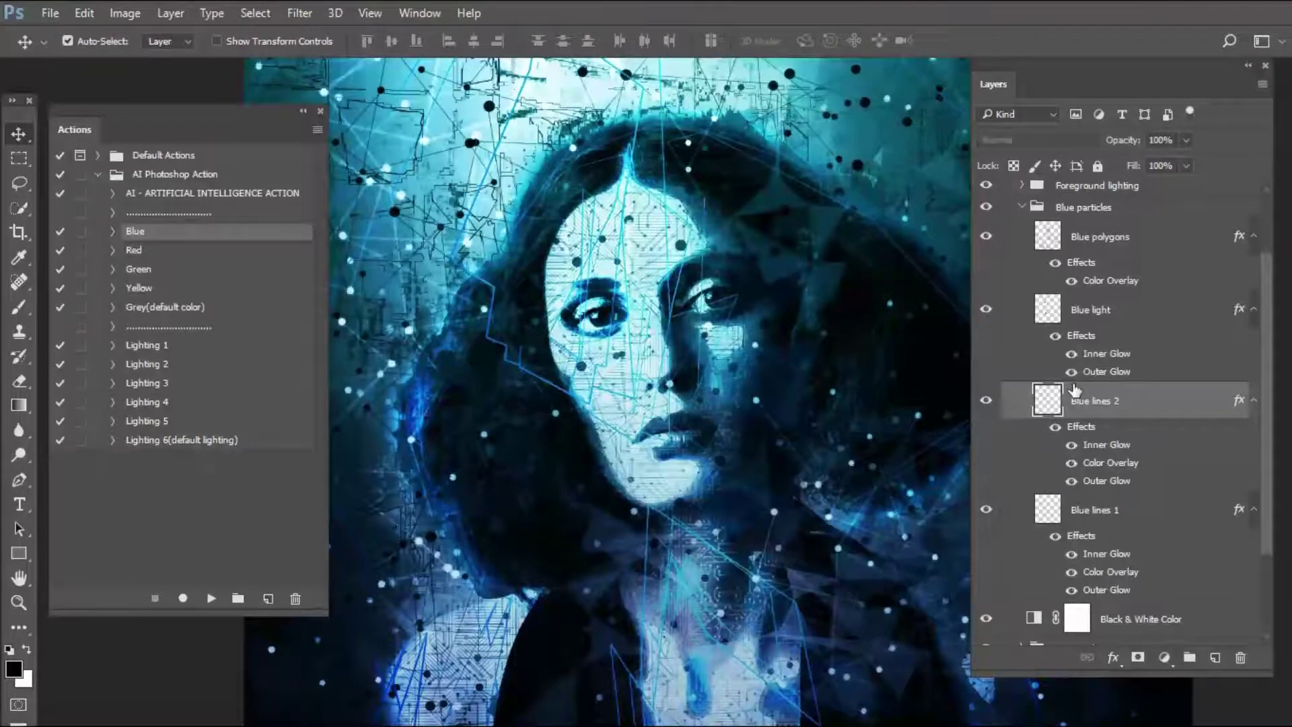
pyautogui.scroll(2, 1109, 319)
pyautogui.scroll(2, 1109, 318)
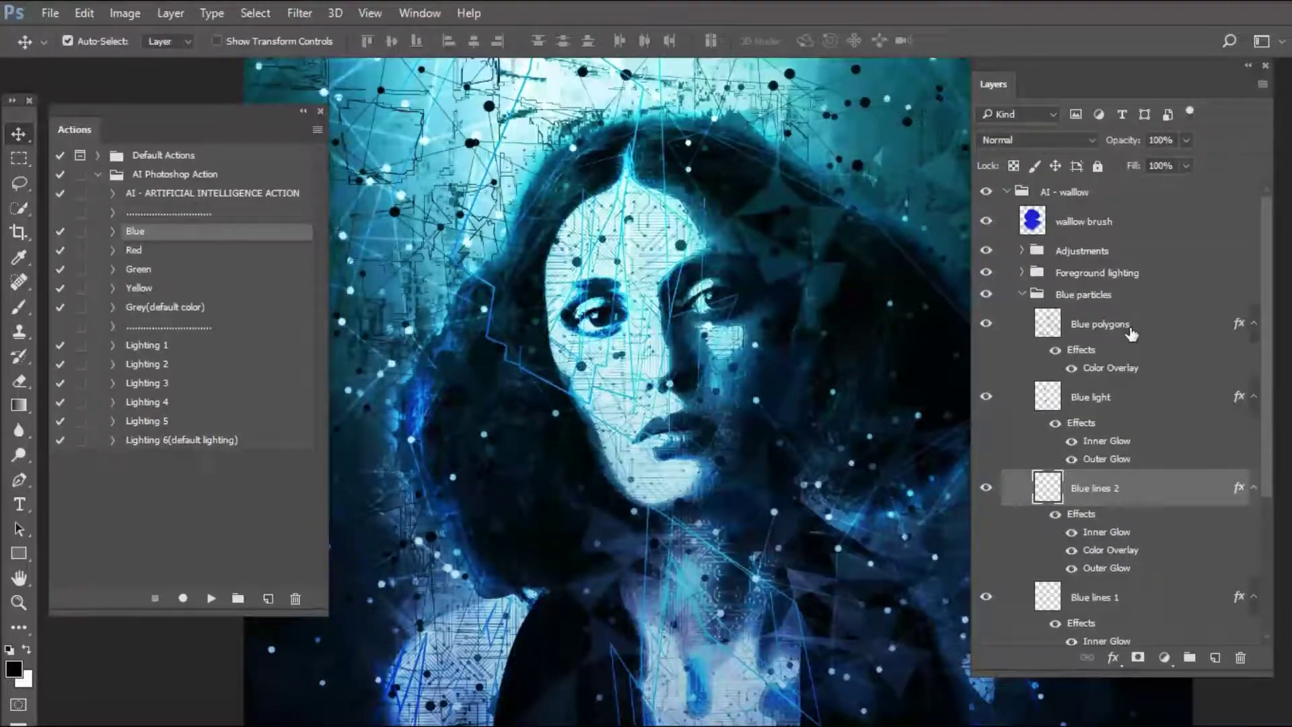
# Run the Grey(default color) action and zoom out to see the whole grey portrait.
pyautogui.click(155, 311)
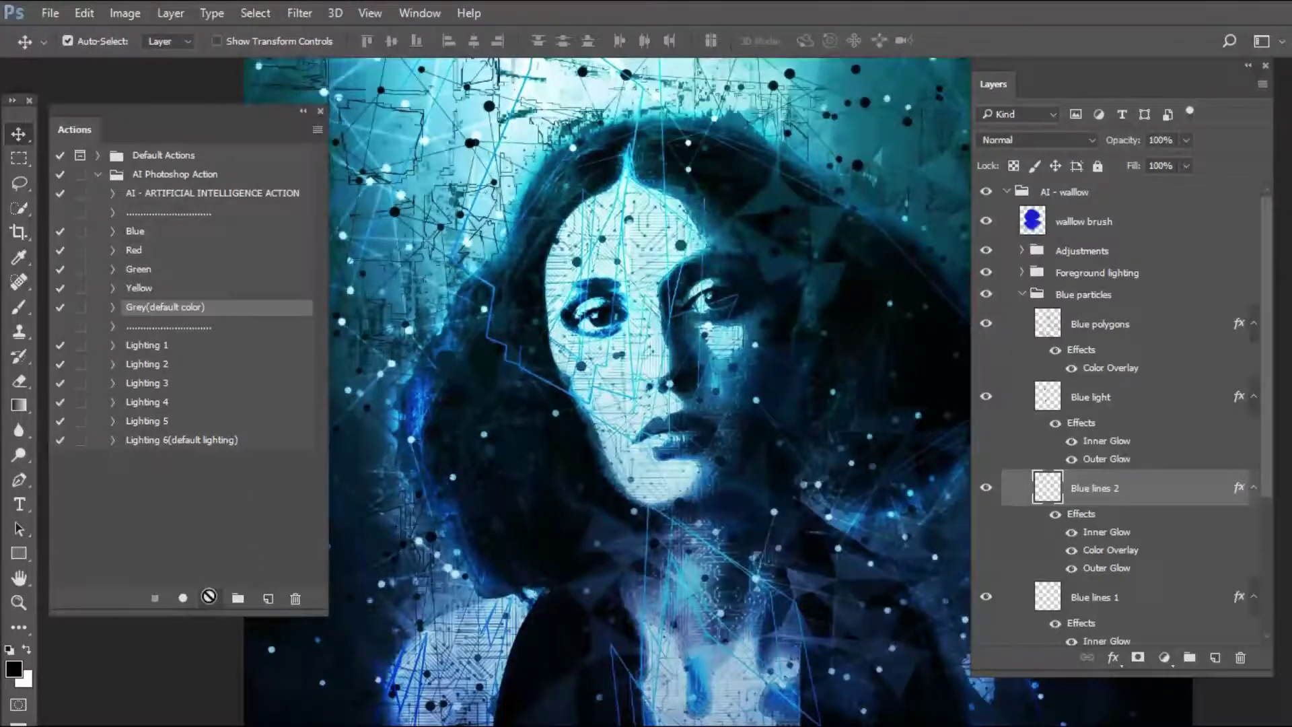
pyautogui.click(211, 598)
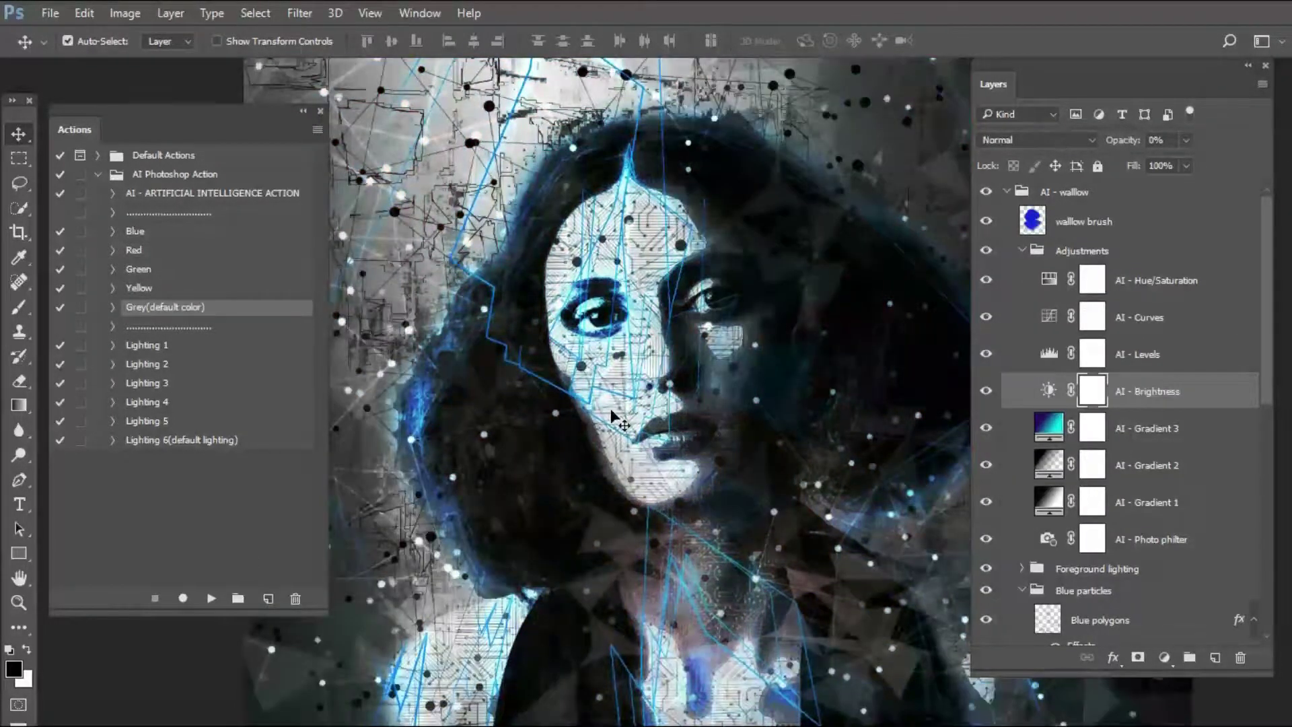
pyautogui.press('z')
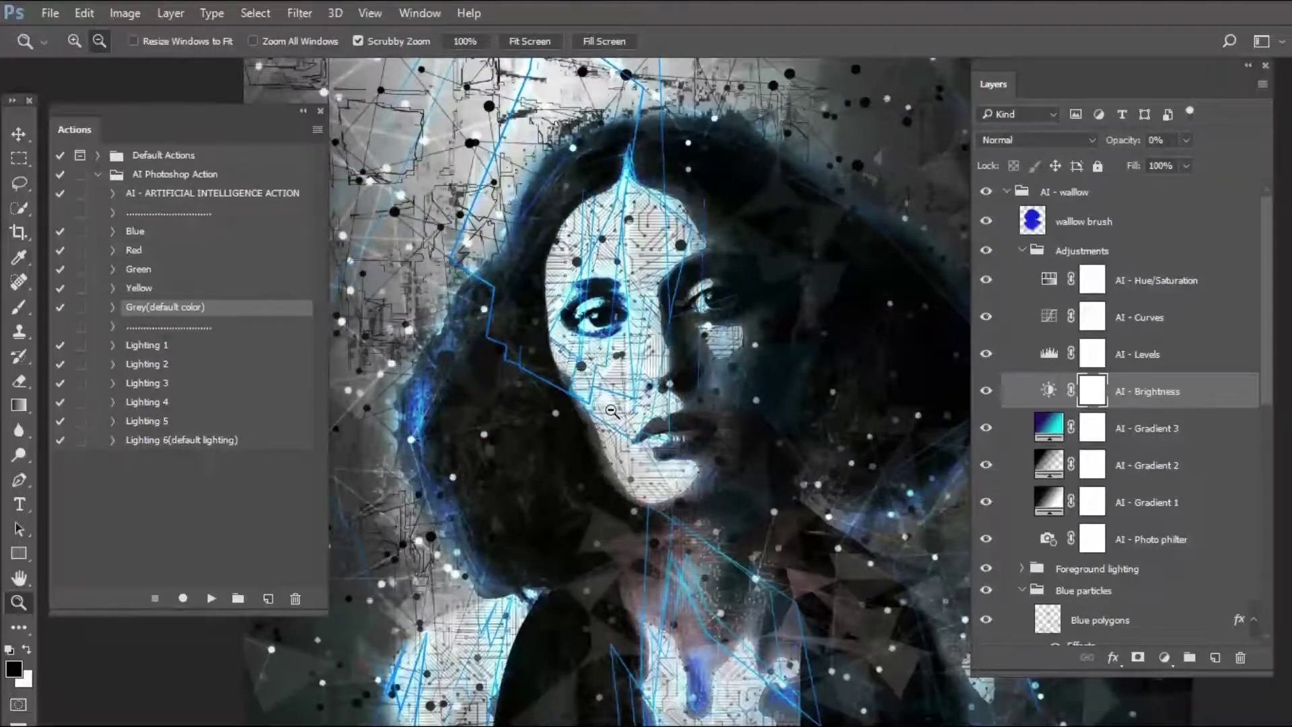
pyautogui.keyDown('alt'); pyautogui.click(641, 332); pyautogui.keyUp('alt')
pyautogui.keyDown('alt'); pyautogui.click(641, 332); pyautogui.keyUp('alt')
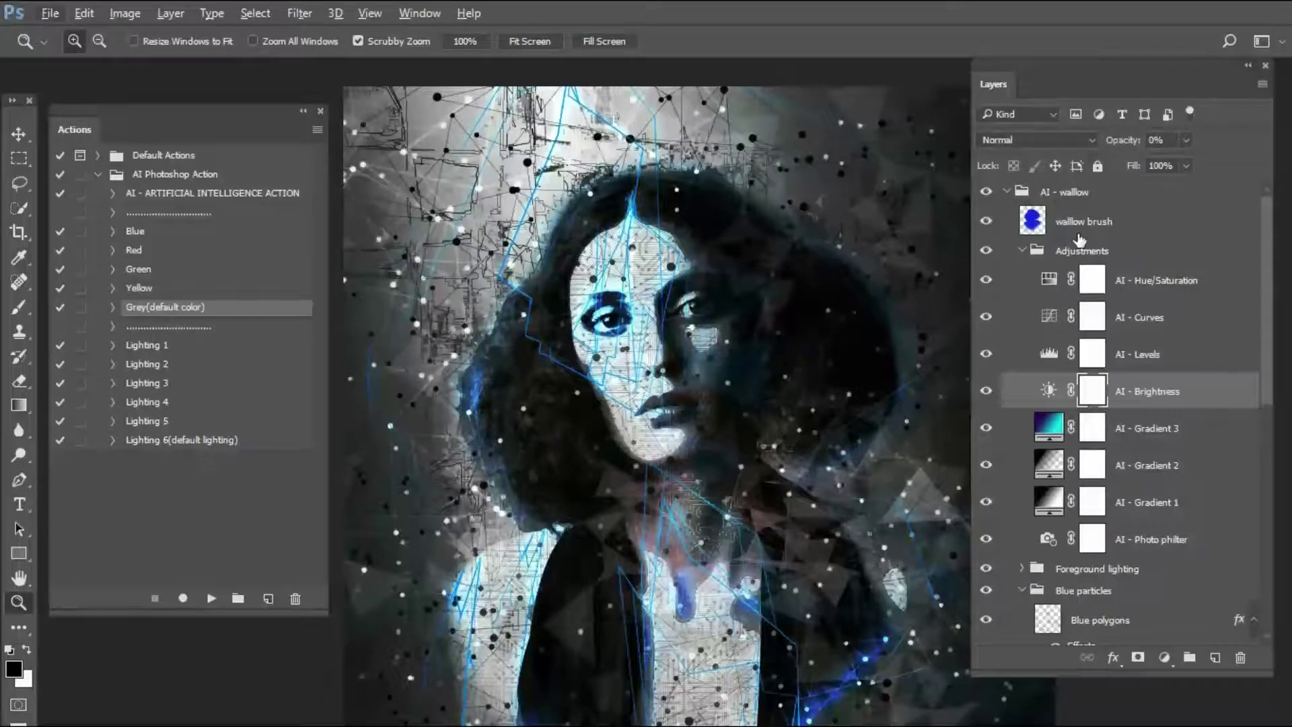
# Collapse Adjustments and toggle the Blue particles group's visibility off and on to compare.
pyautogui.click(1022, 250)
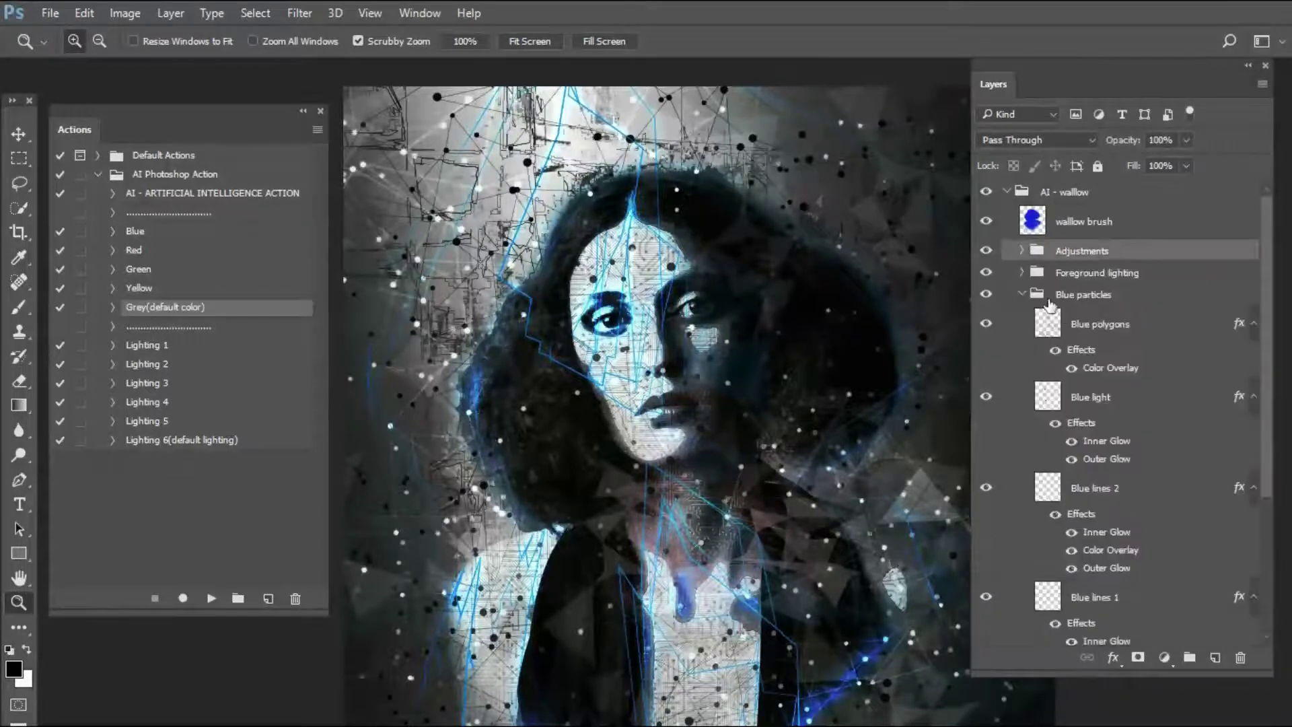
pyautogui.click(1026, 295)
pyautogui.click(1026, 295)
pyautogui.click(1030, 296)
pyautogui.click(987, 296)
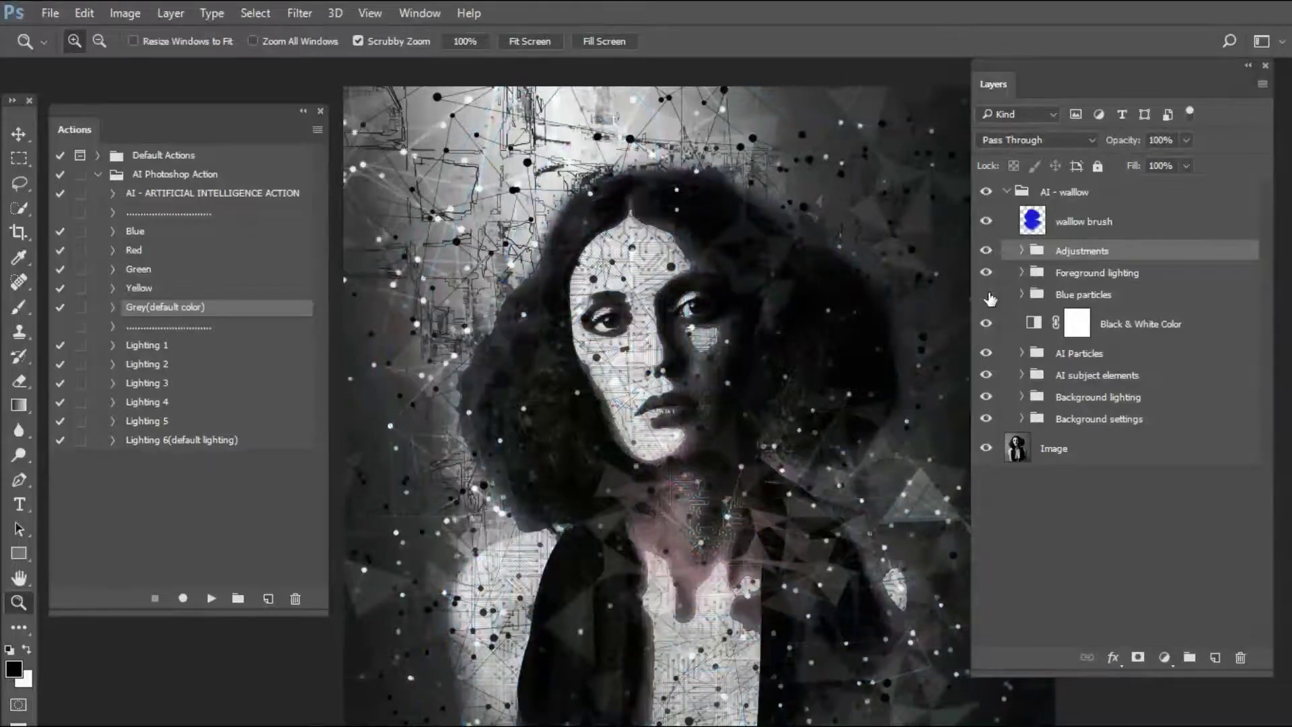
pyautogui.click(988, 296)
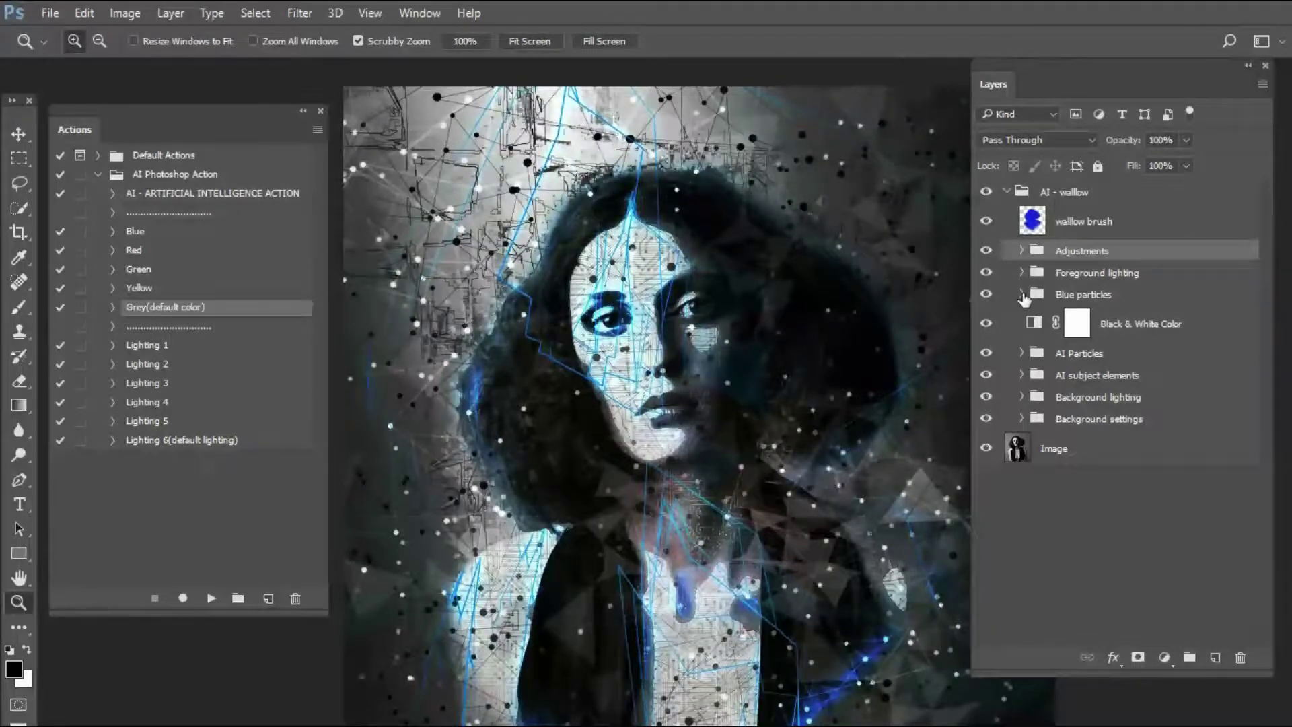
pyautogui.click(1023, 294)
pyautogui.scroll(-2, 1122, 336)
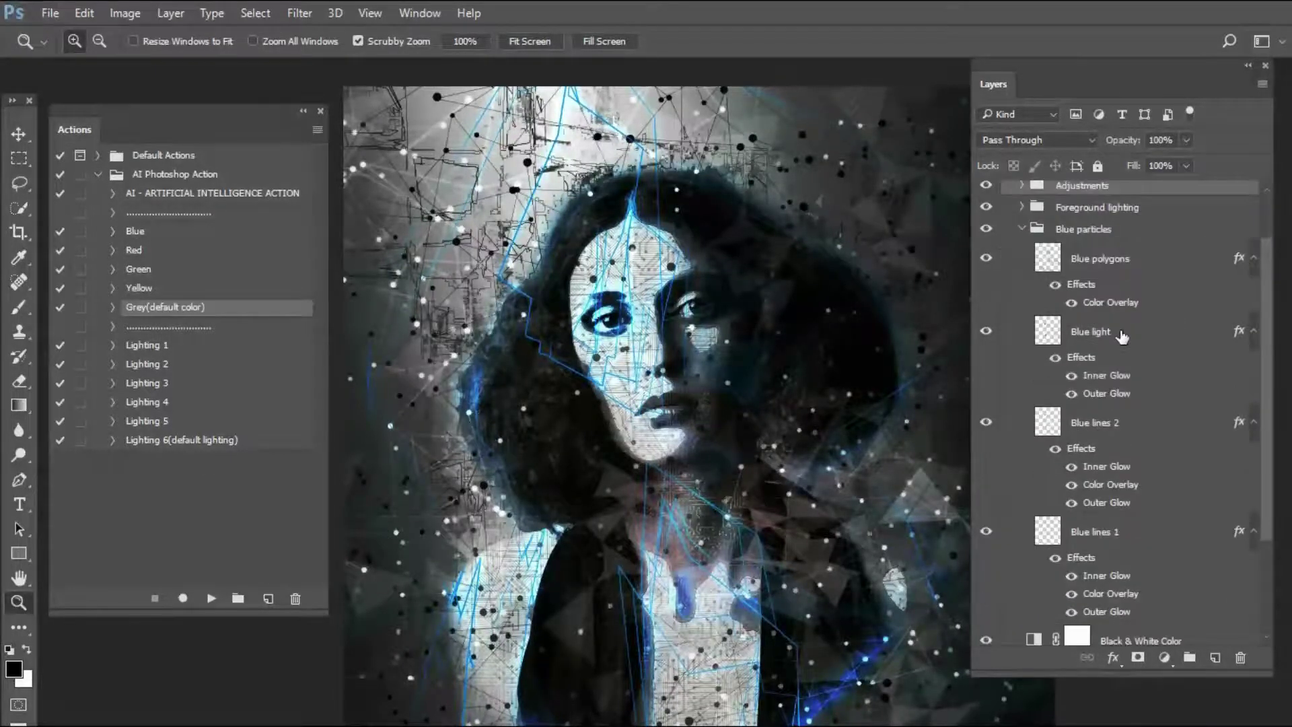
# Toggle Blue polygons, Blue light, Blue lines 2 and Blue lines 1 off and on, leaving all visible.
pyautogui.click(988, 261)
pyautogui.click(986, 332)
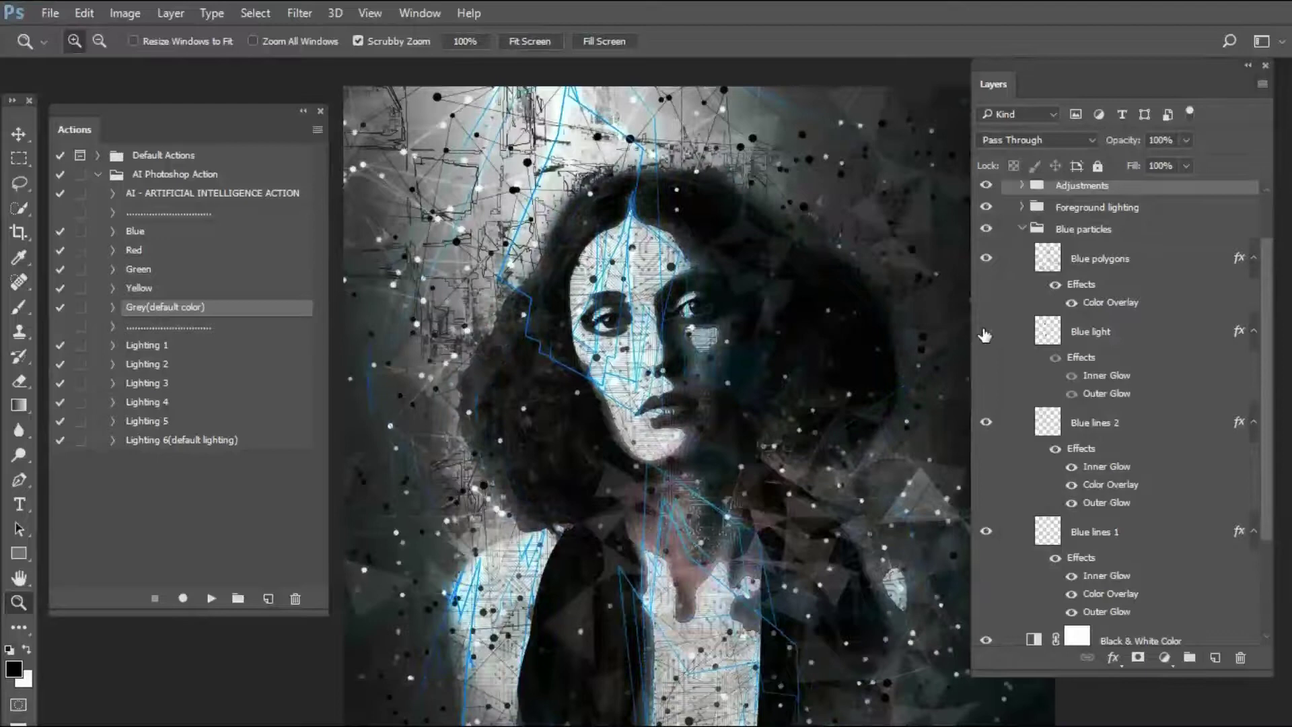
pyautogui.click(986, 331)
pyautogui.click(987, 424)
pyautogui.click(987, 424)
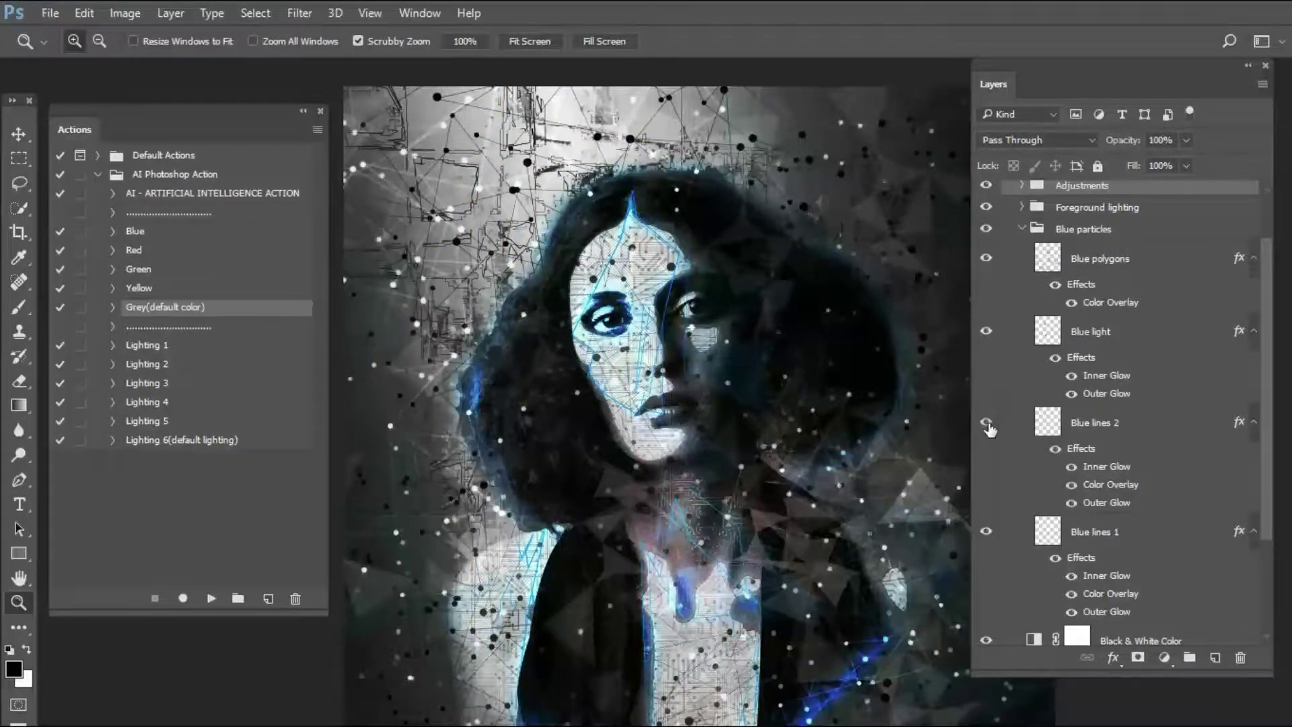
pyautogui.click(987, 536)
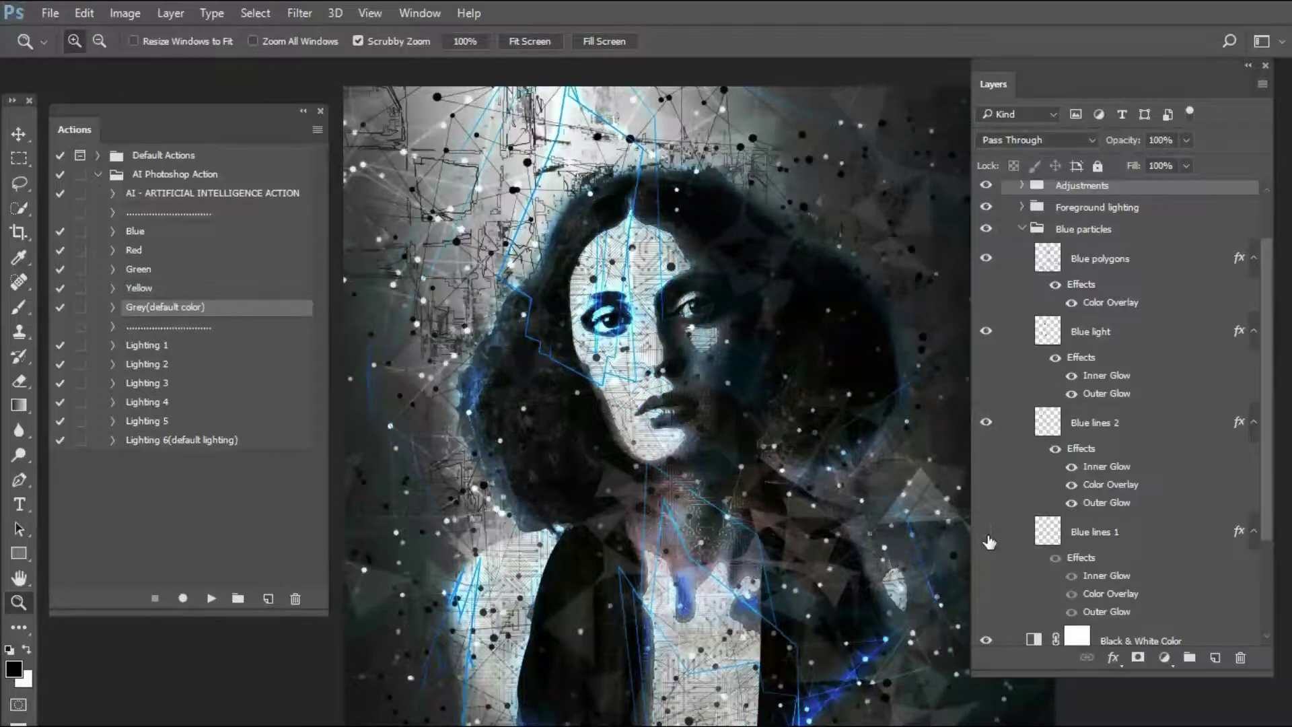
pyautogui.click(988, 537)
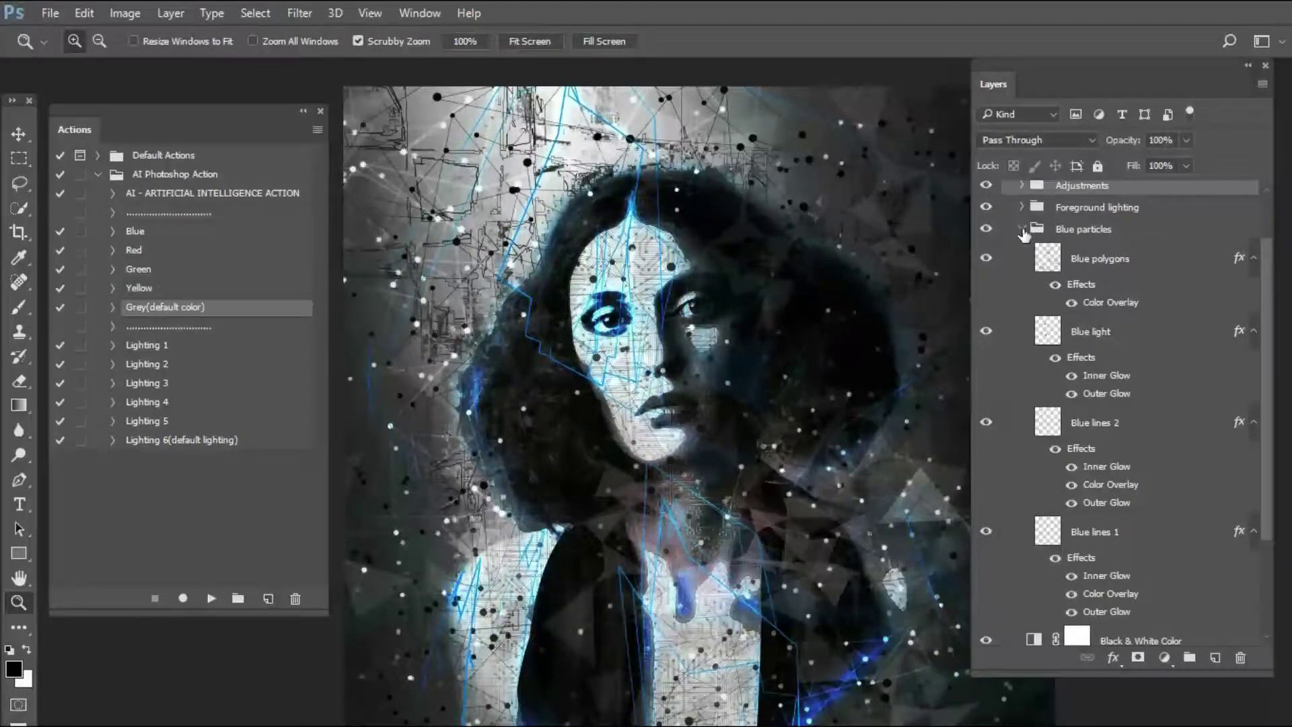
pyautogui.click(1022, 230)
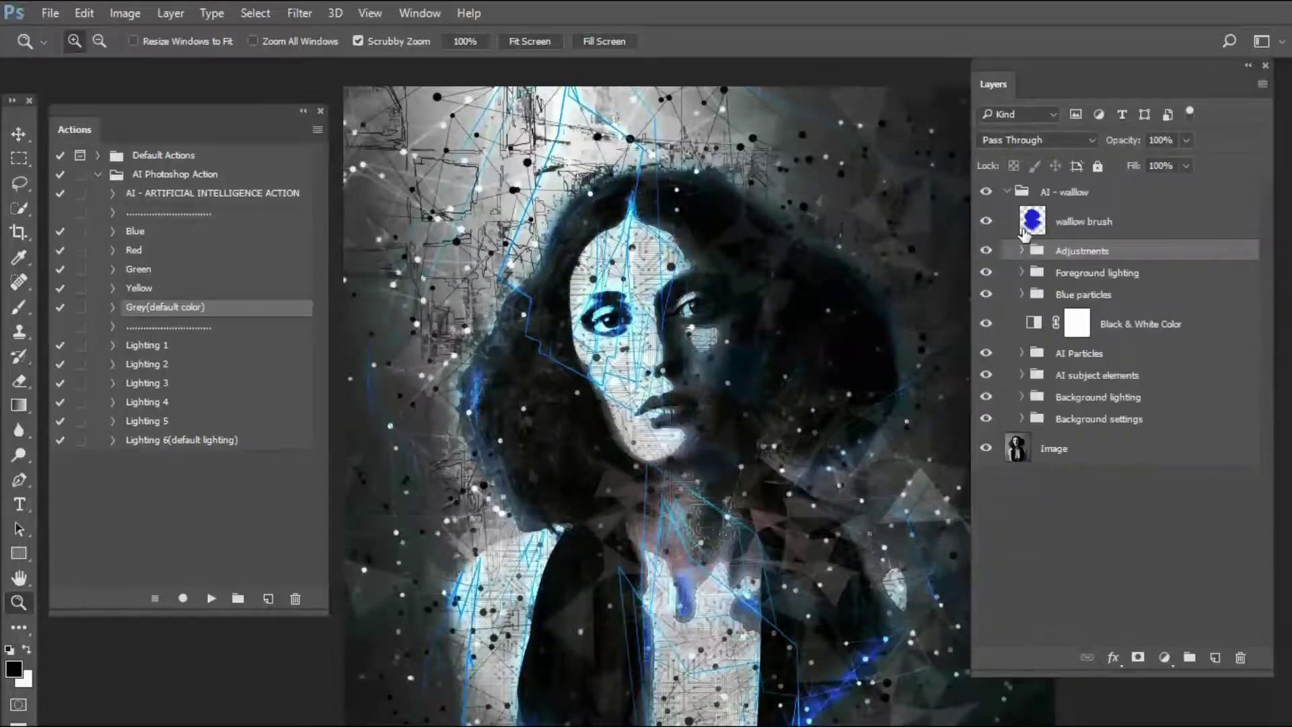
pyautogui.click(1095, 296)
pyautogui.click(1090, 280)
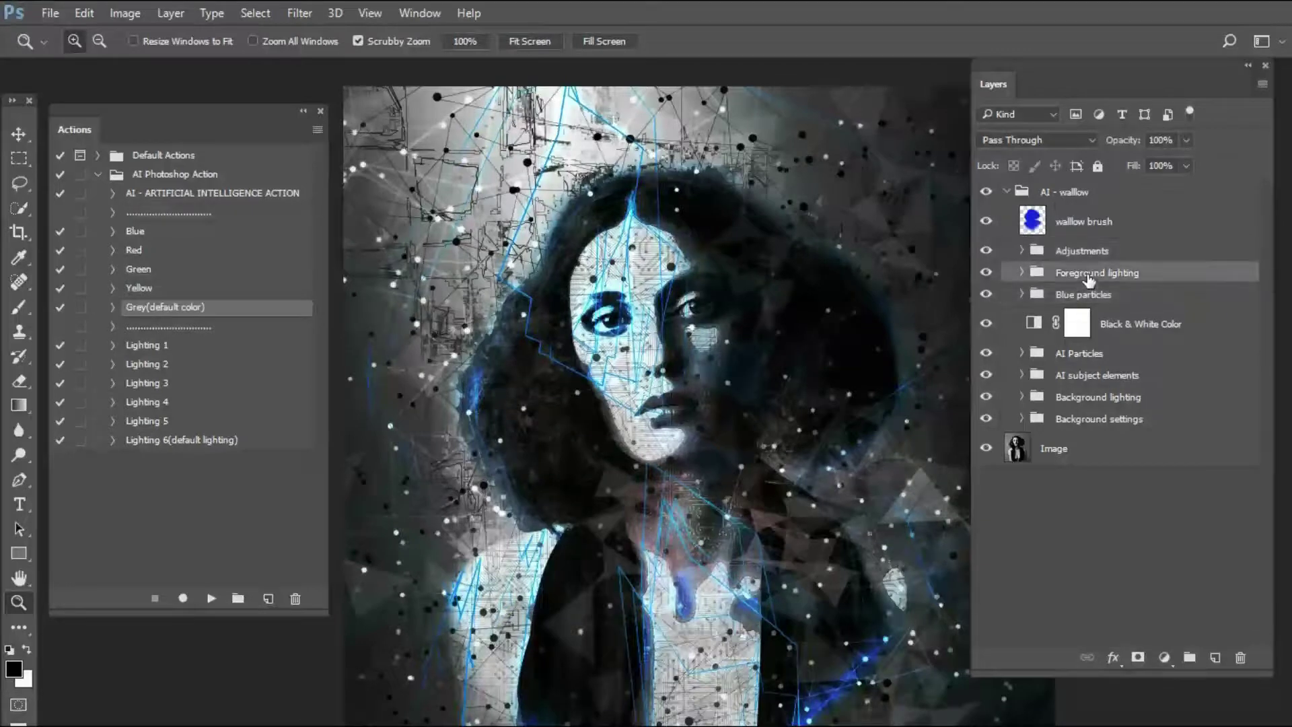
# Expand the Foreground lighting group and lower the Lighting 3 layer's fill to 10.
pyautogui.click(1022, 272)
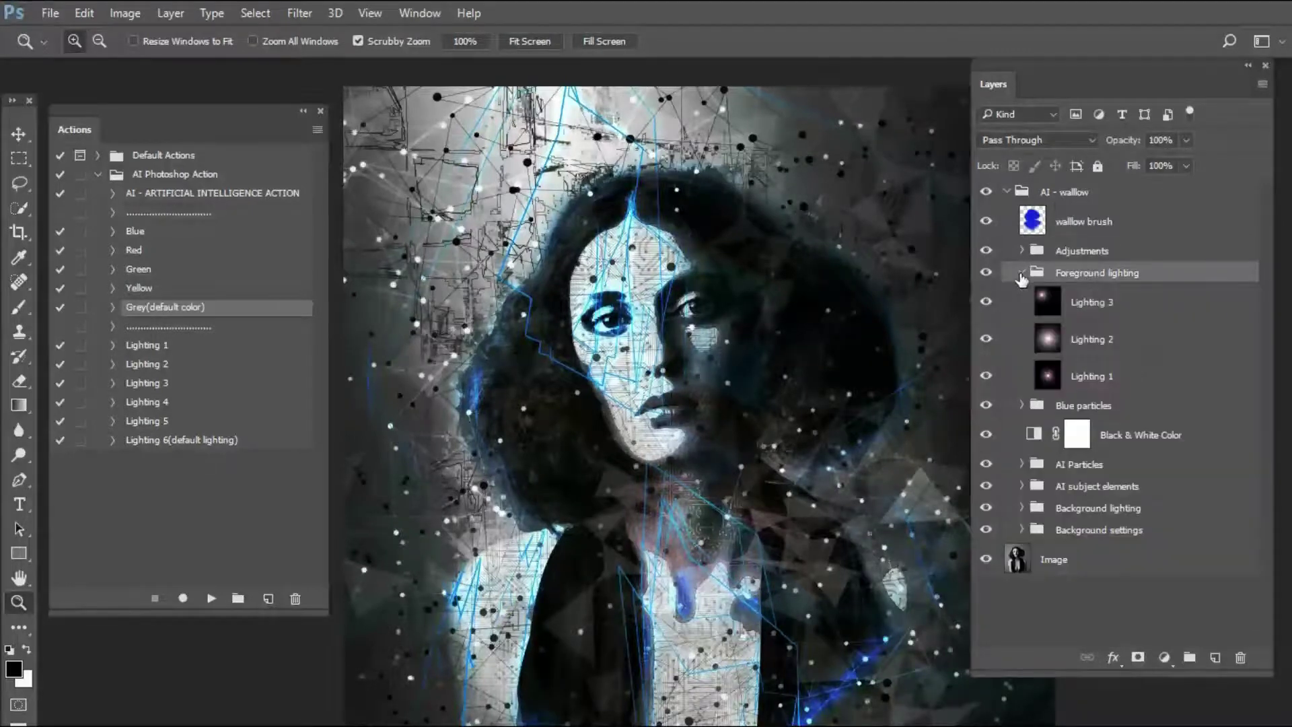
pyautogui.click(1118, 375)
pyautogui.click(1114, 309)
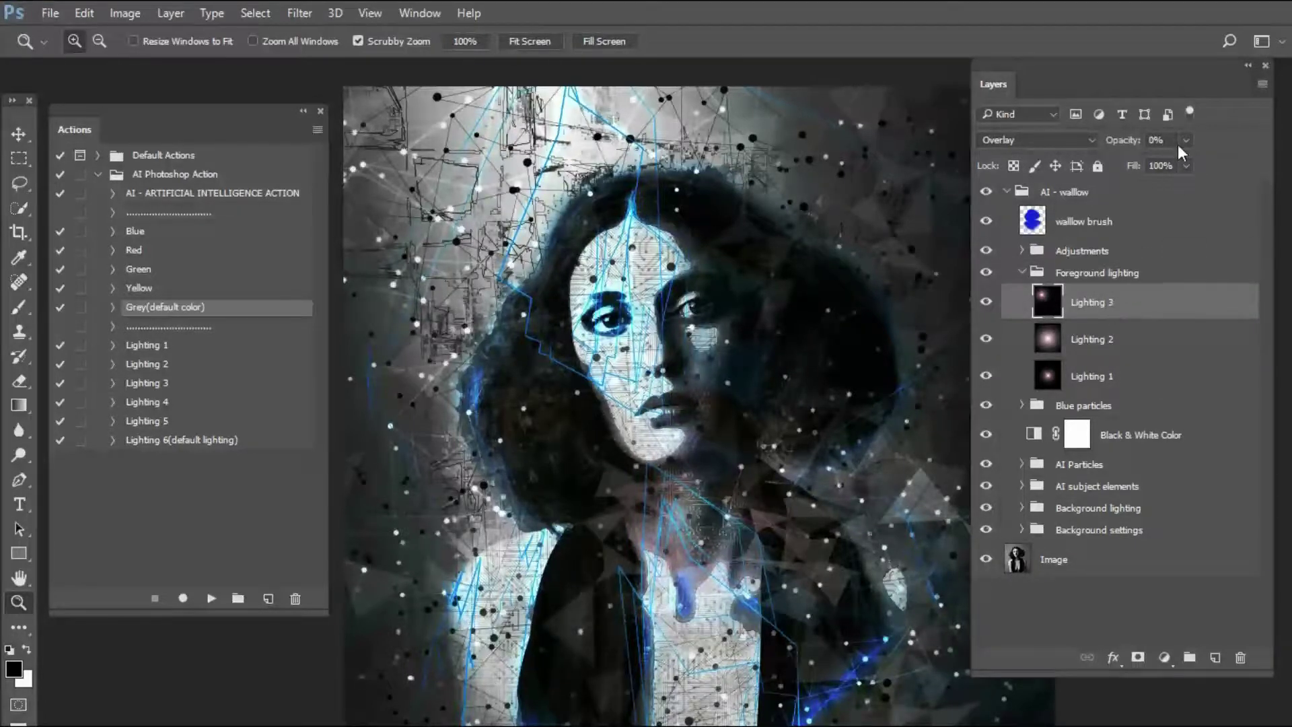
pyautogui.click(1107, 337)
pyautogui.click(1118, 309)
pyautogui.moveTo(1186, 166)
pyautogui.mouseDown()
pyautogui.moveTo(1171, 168)
pyautogui.moveTo(1289, 169)
pyautogui.moveTo(1172, 165)
pyautogui.mouseUp()
# Fade Lighting 2 to 0% and set Lighting 1's opacity to about 50%.
pyautogui.click(1097, 340)
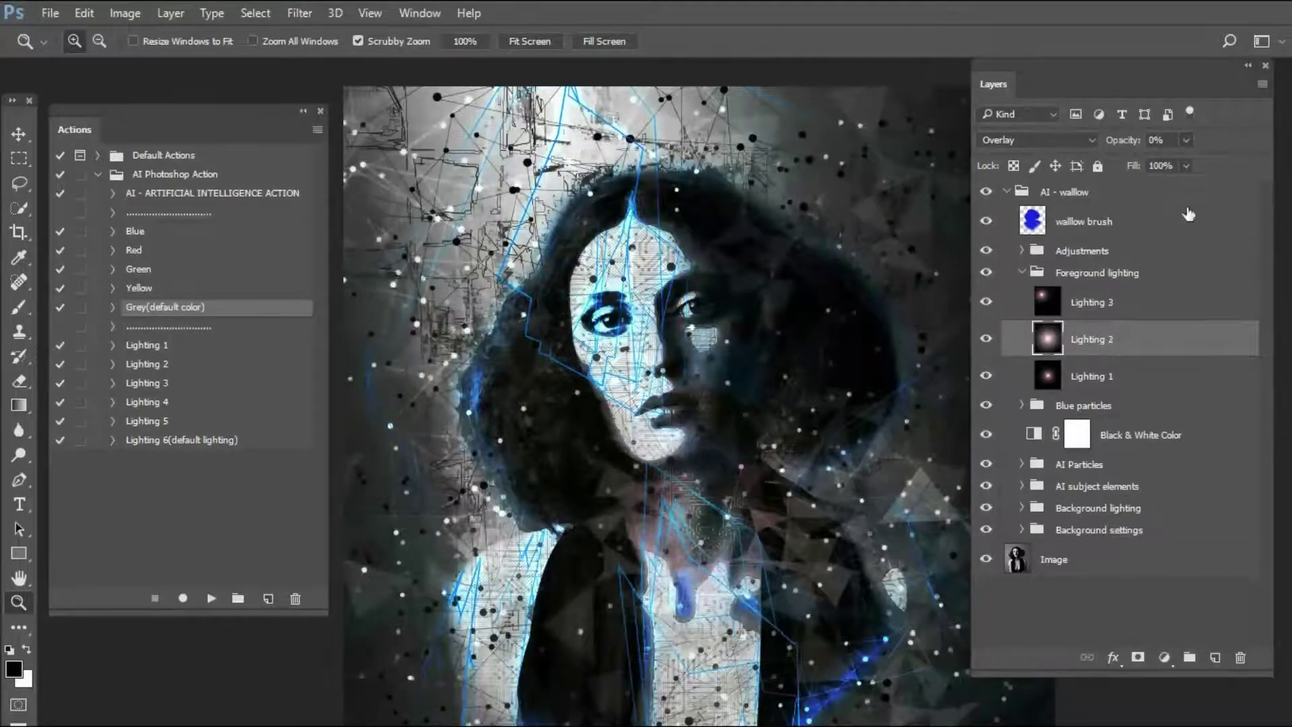
pyautogui.click(1186, 165)
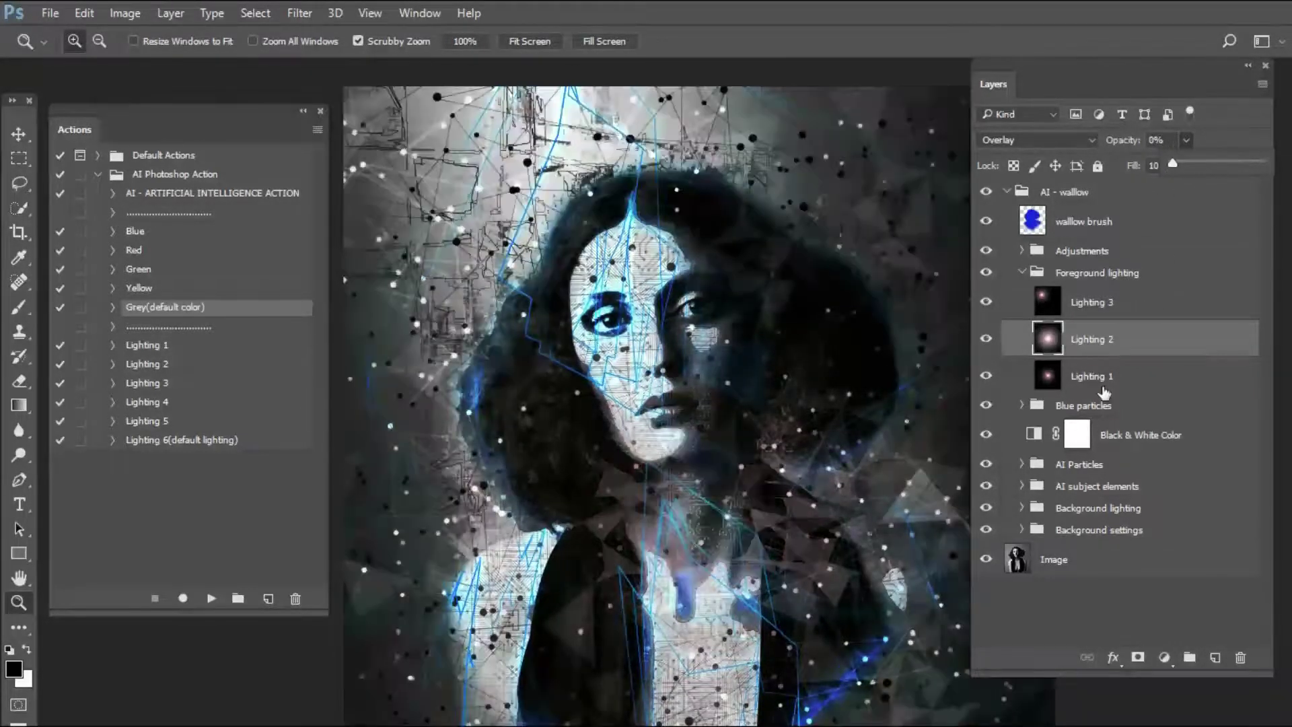
pyautogui.click(1097, 377)
pyautogui.click(1187, 143)
pyautogui.moveTo(1190, 164); pyautogui.dragTo(1278, 180)
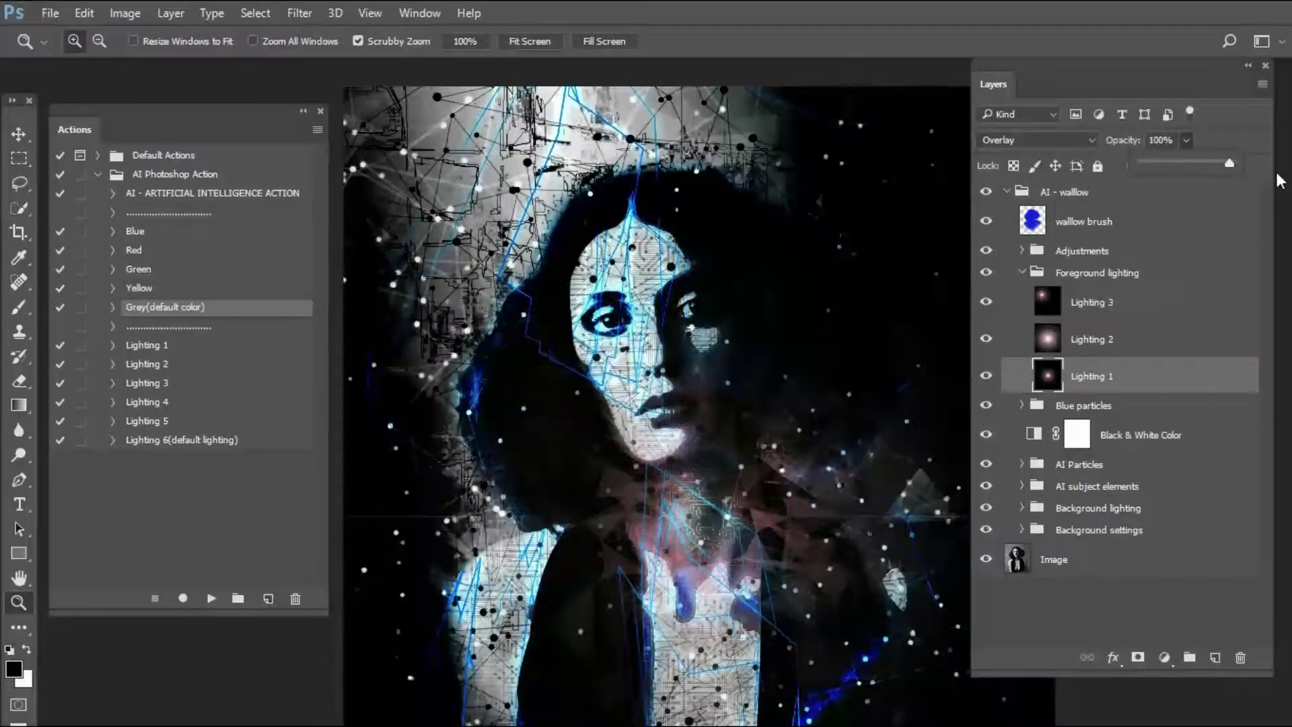
pyautogui.moveTo(1131, 163); pyautogui.dragTo(1181, 165)
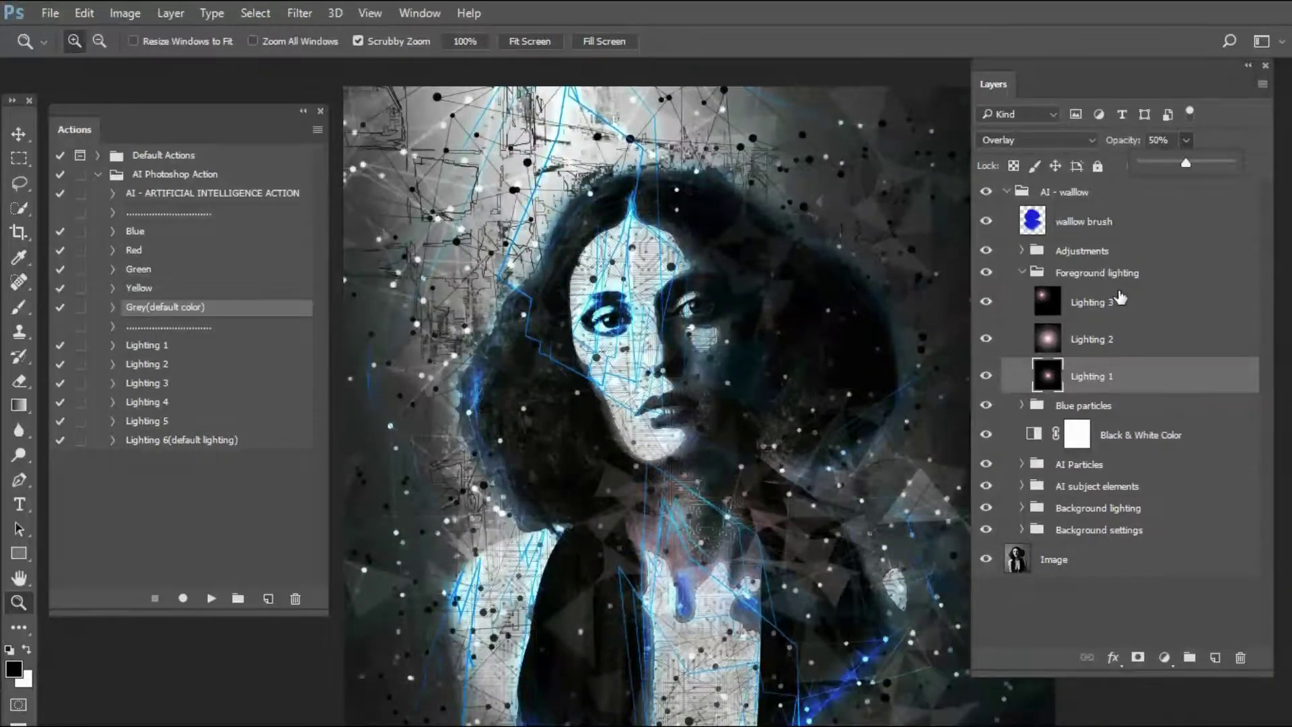
pyautogui.click(1032, 276)
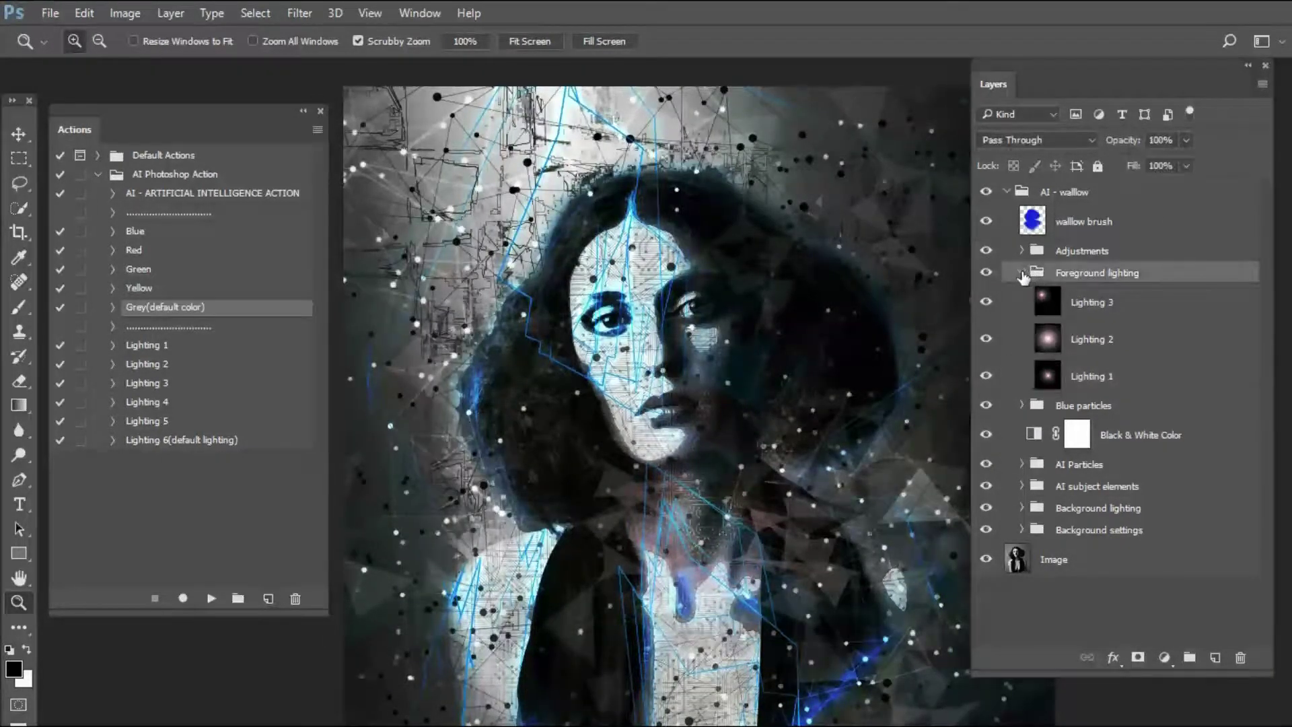
# Collapse Foreground lighting, expand Adjustments, and select the AI - Gradient 3 layer.
pyautogui.click(1022, 275)
pyautogui.click(1023, 258)
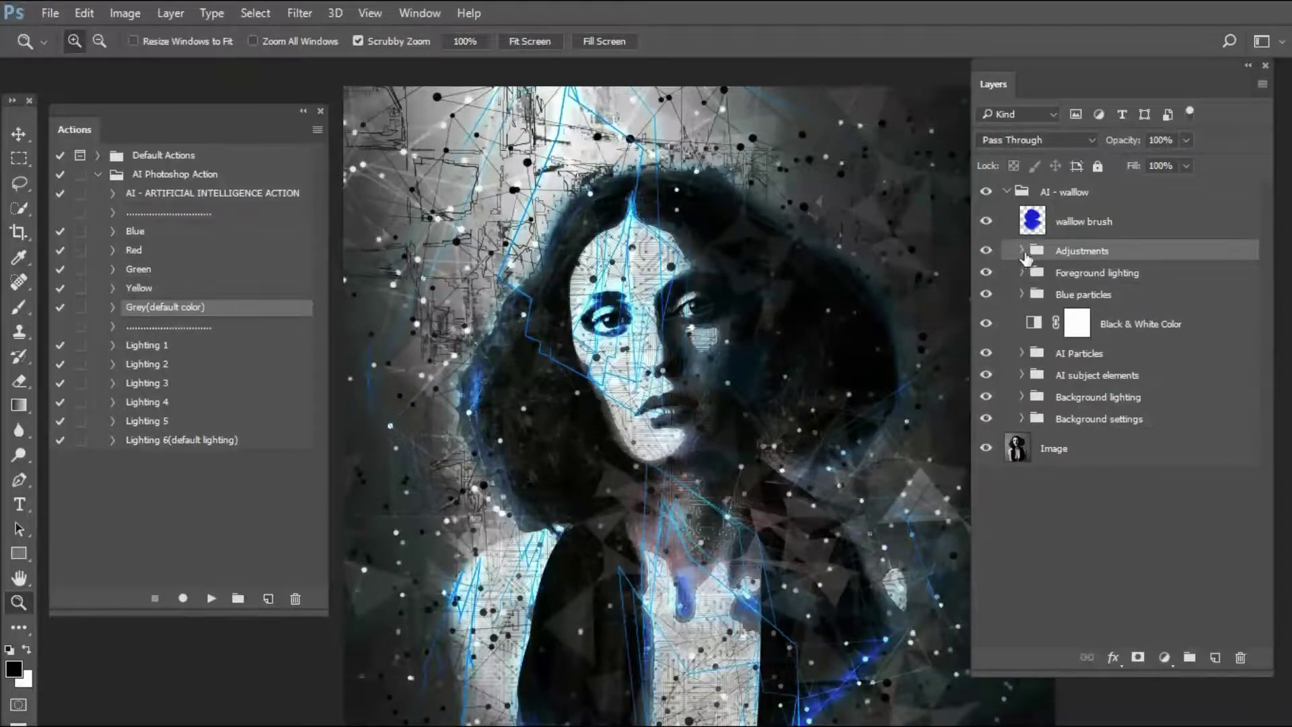
pyautogui.click(1022, 253)
pyautogui.scroll(-1, 1106, 337)
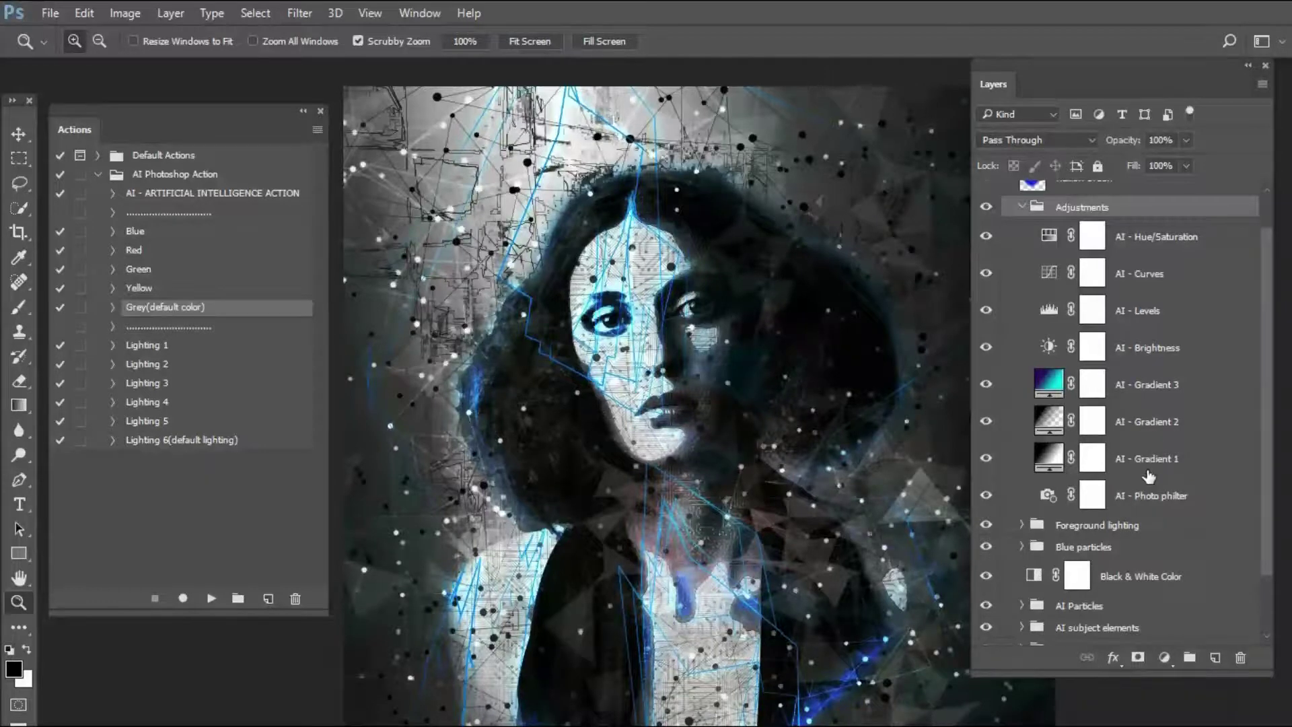
pyautogui.click(1153, 390)
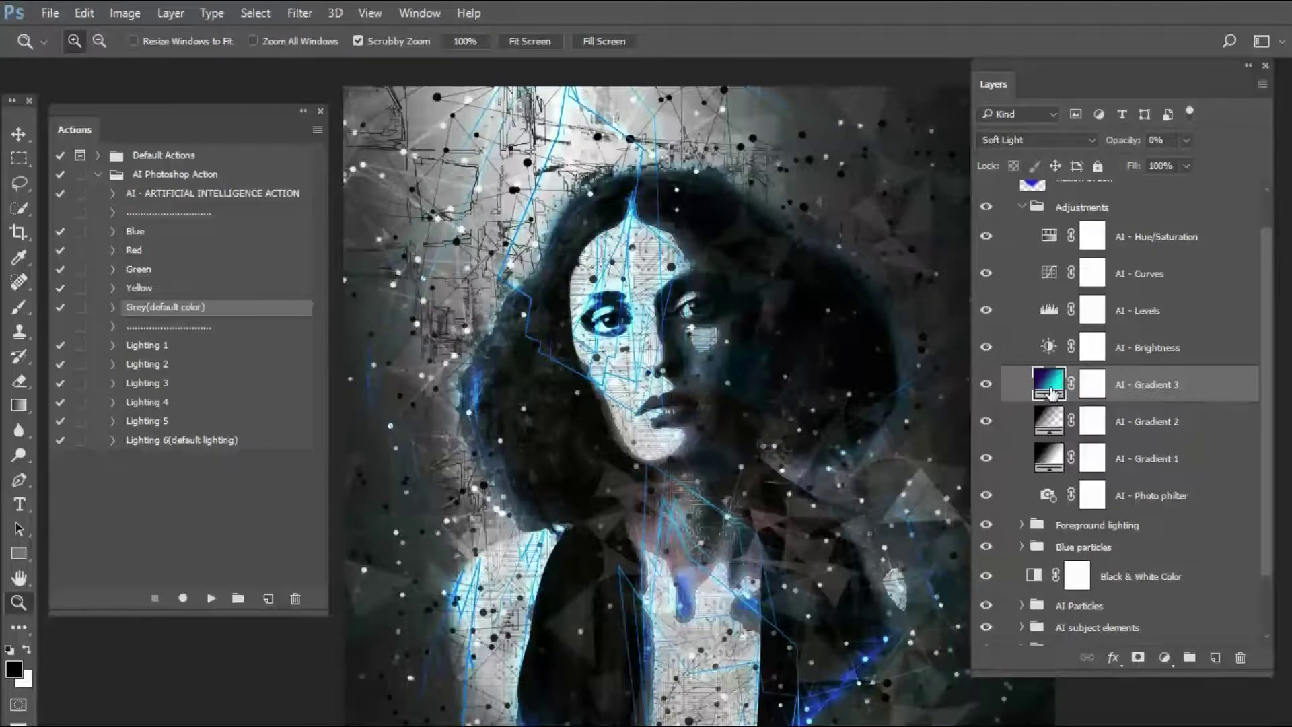
# Pick the Blue colour action, compare AI - Gradient 2 and 3, and open Gradient 3's fill settings.
pyautogui.click(173, 235)
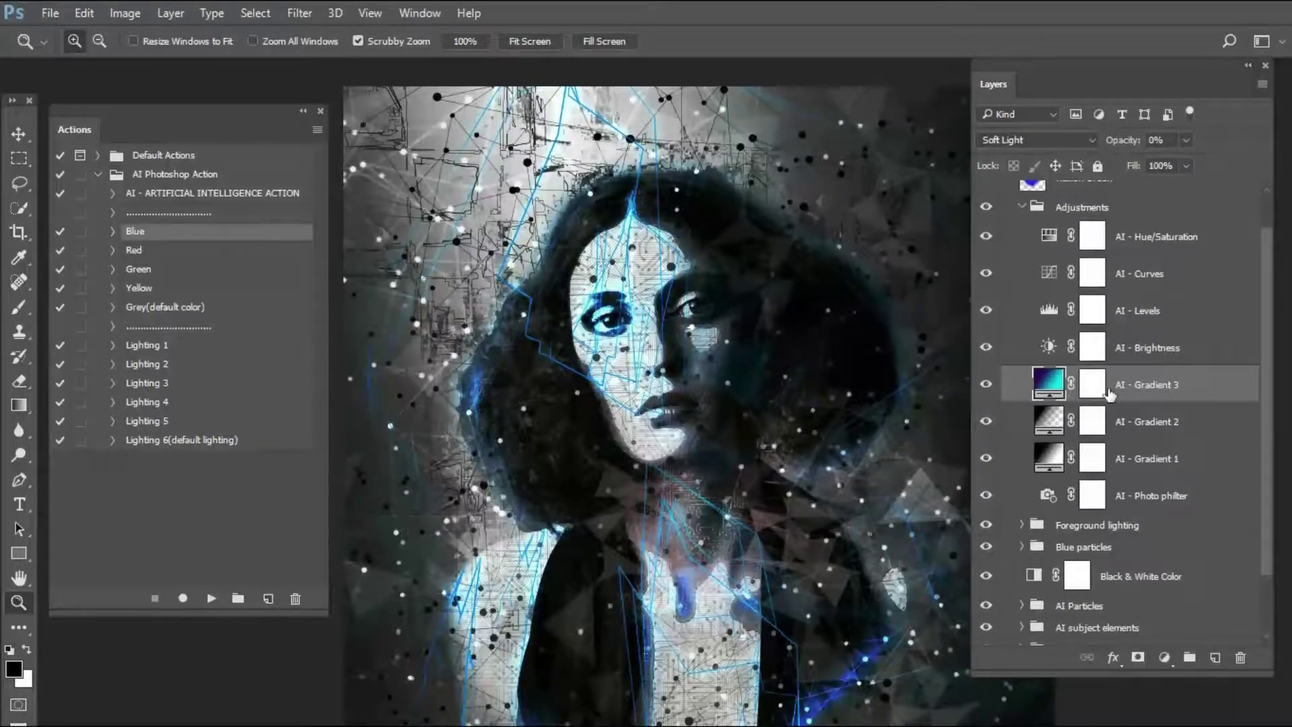
pyautogui.click(1164, 421)
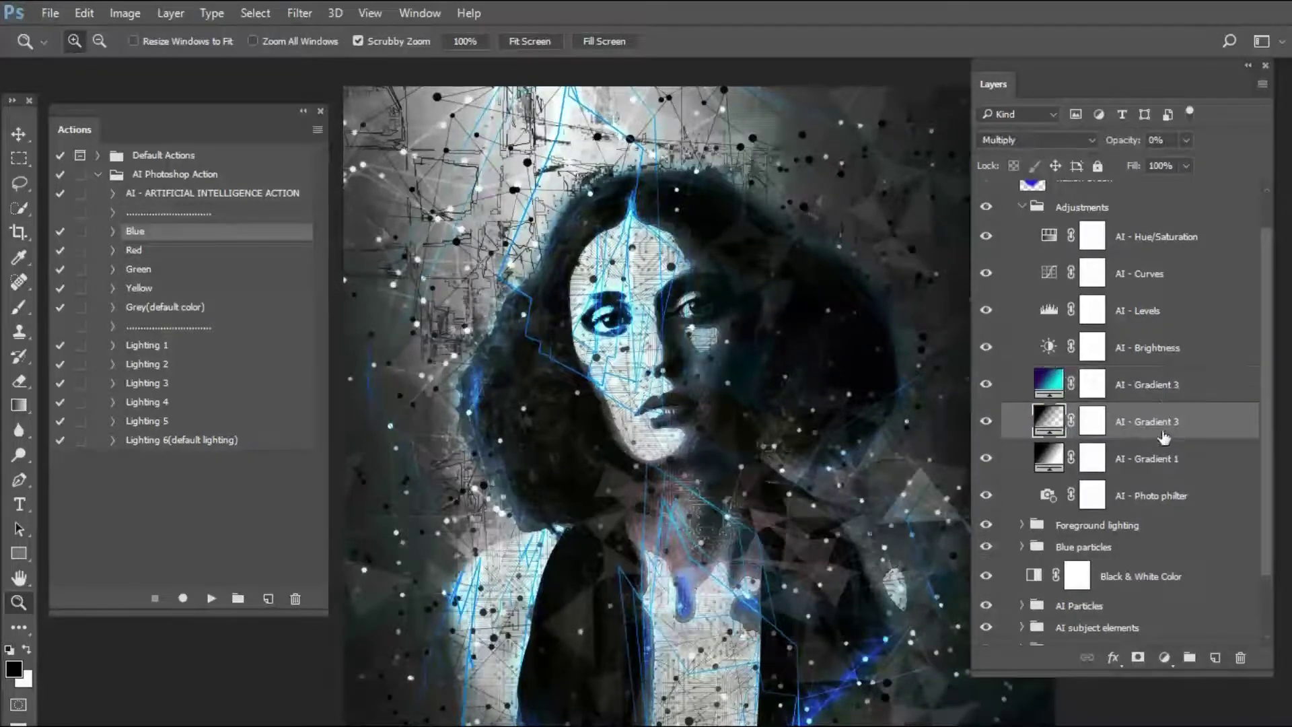
pyautogui.click(1165, 391)
pyautogui.click(1160, 428)
pyautogui.click(1159, 390)
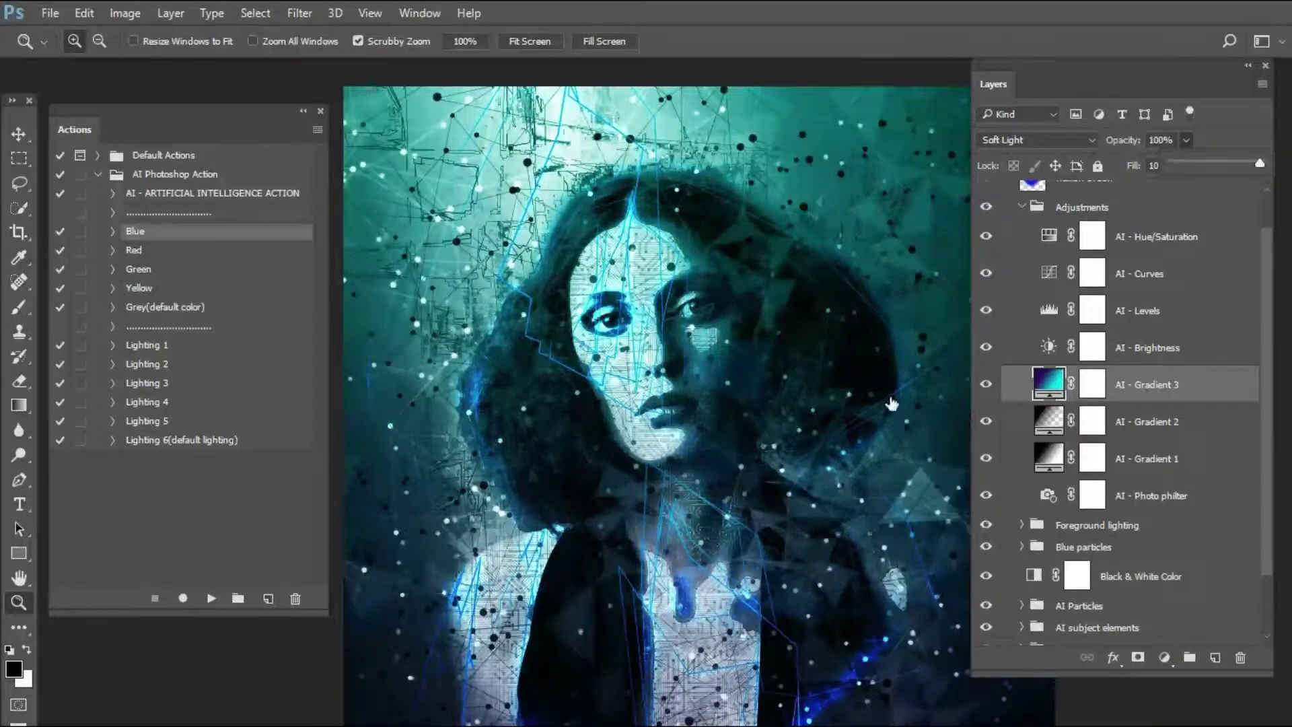
pyautogui.doubleClick(1054, 390)
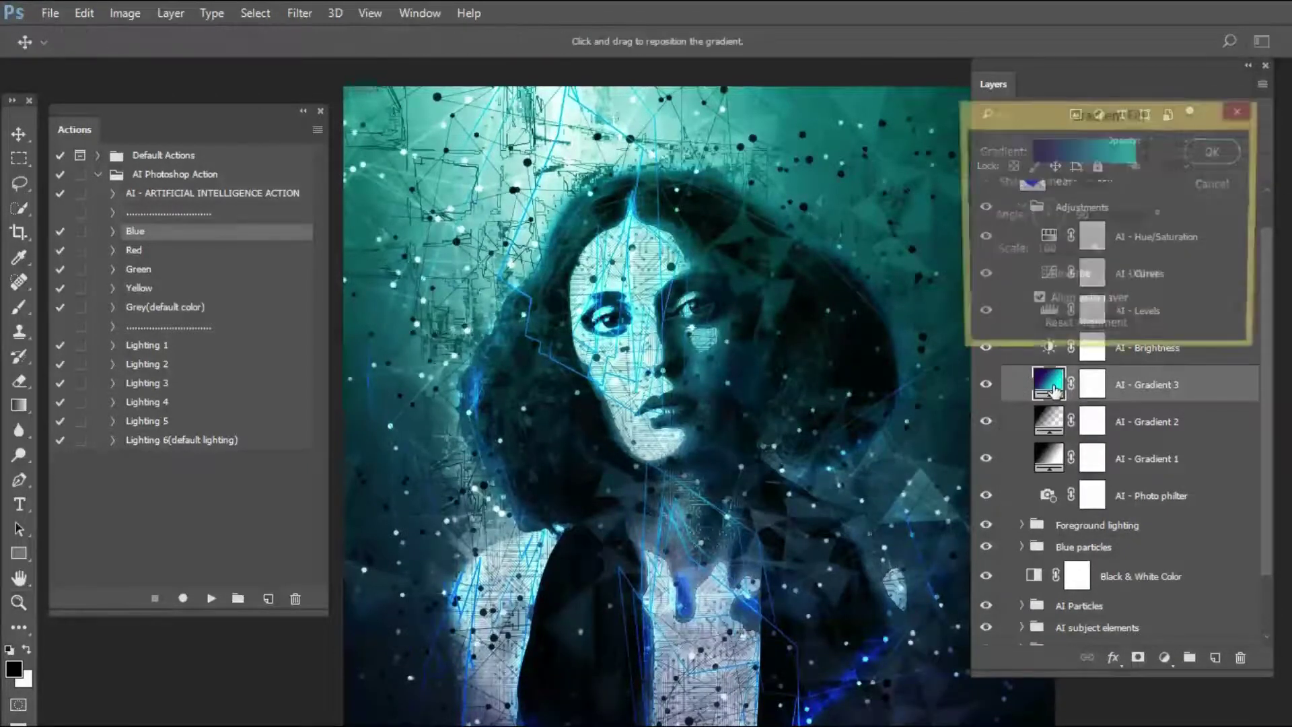
# Try several gradient presets in the Gradient Editor, settling on the Red, Green preset.
pyautogui.click(1080, 144)
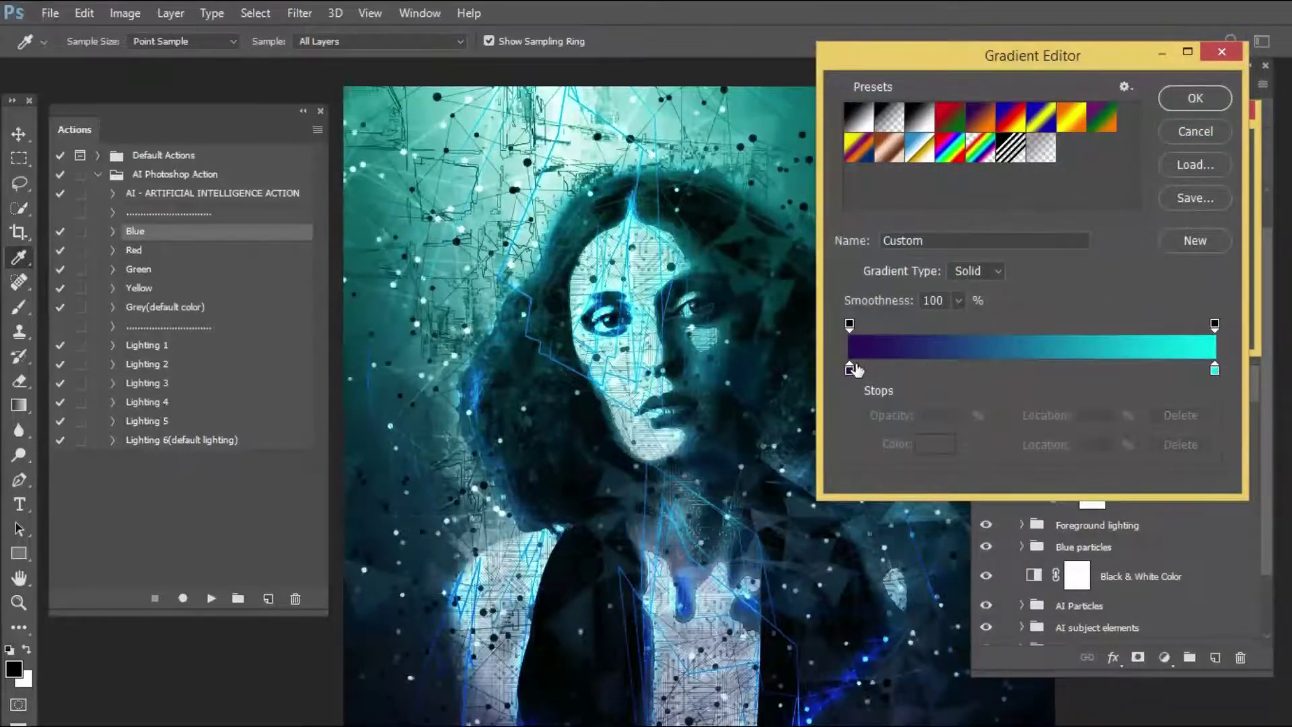
pyautogui.click(956, 130)
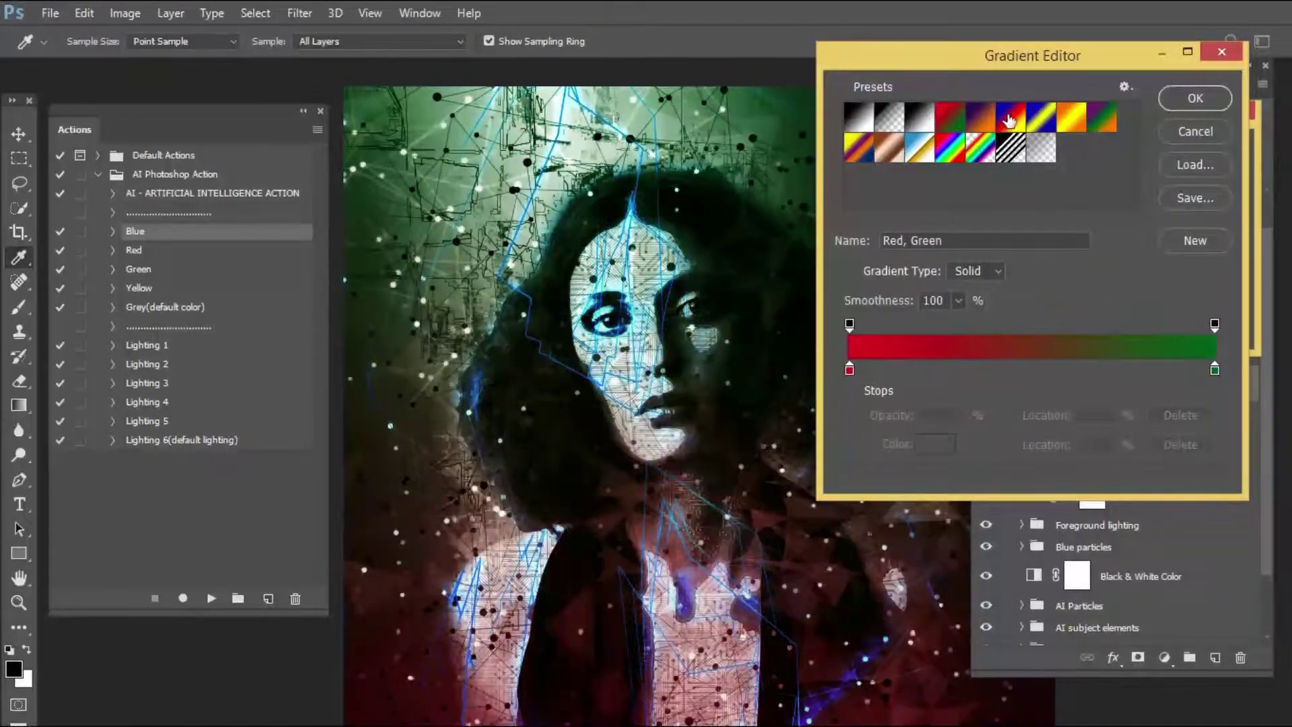
pyautogui.click(972, 129)
pyautogui.click(1013, 119)
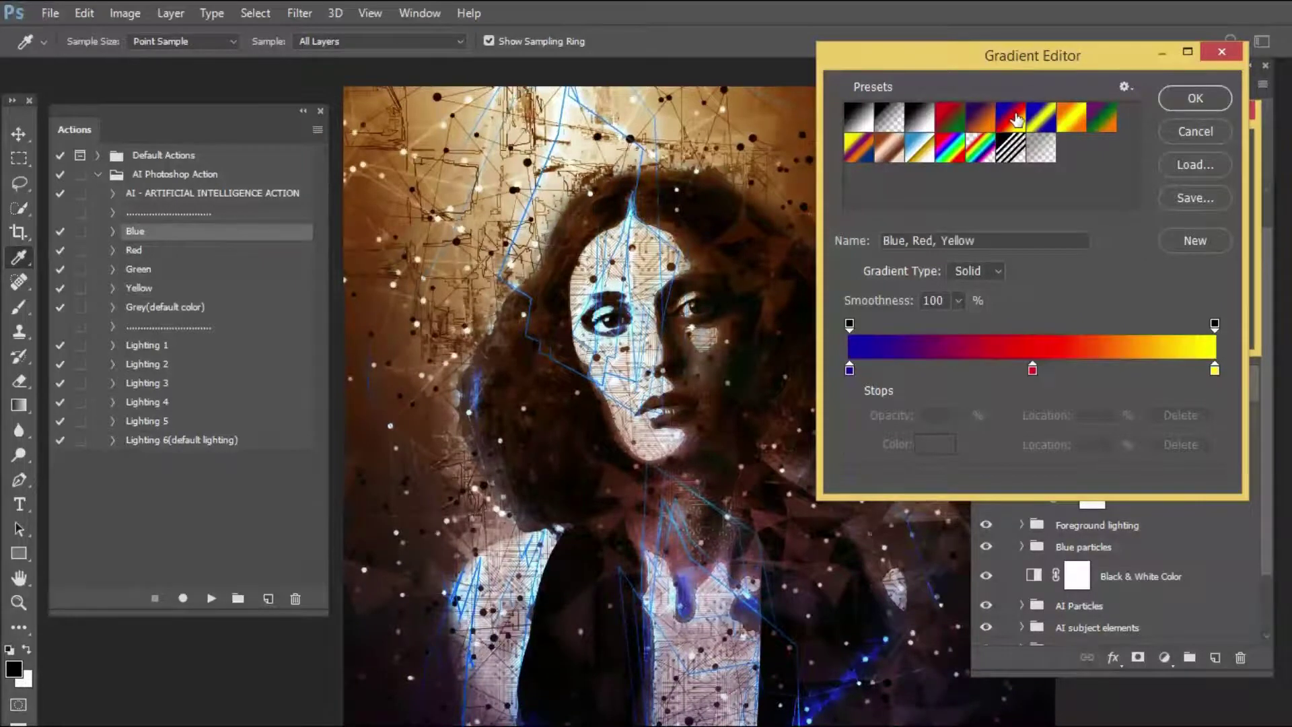
pyautogui.moveTo(922, 58); pyautogui.dragTo(997, 45)
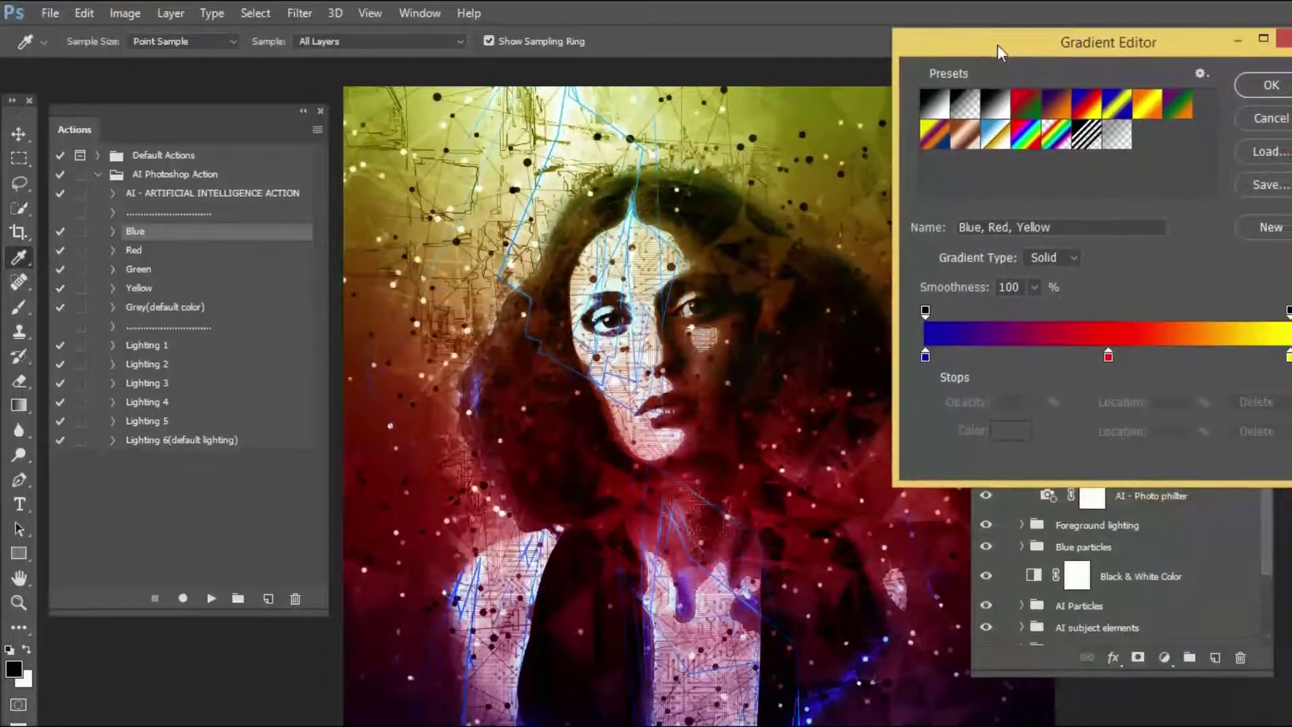
pyautogui.click(1148, 102)
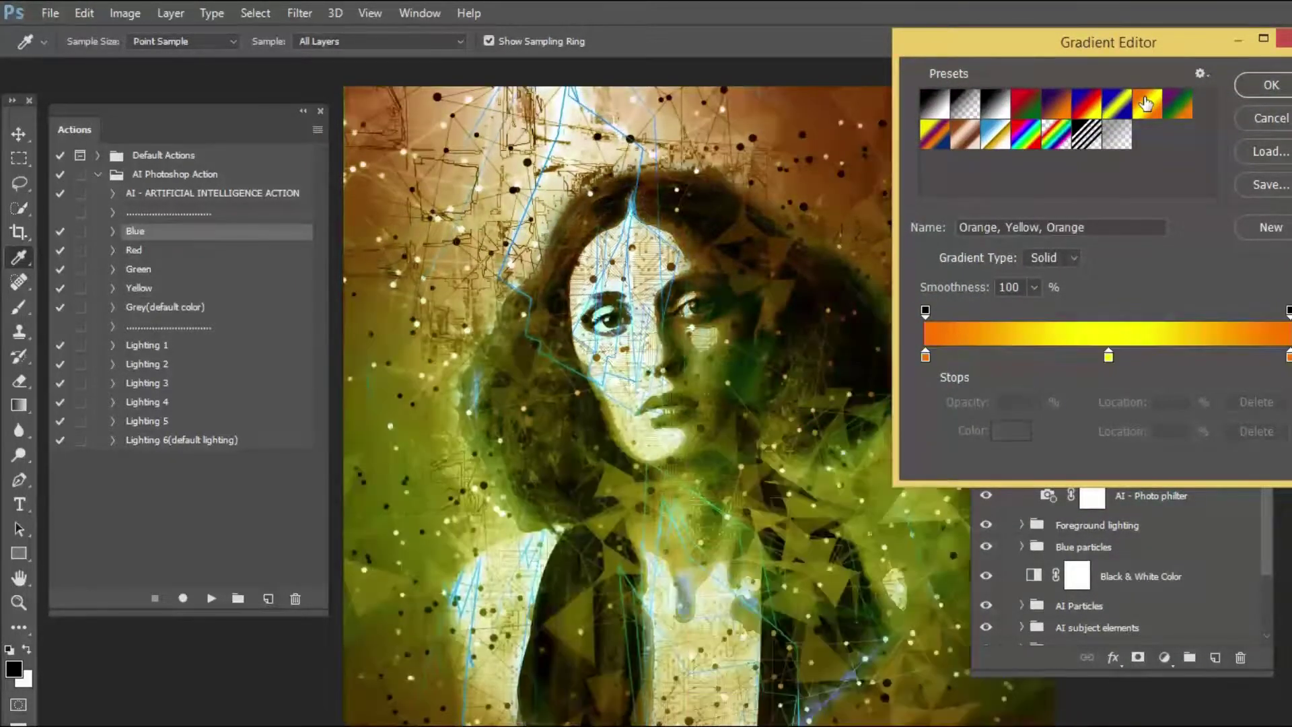
pyautogui.click(1179, 113)
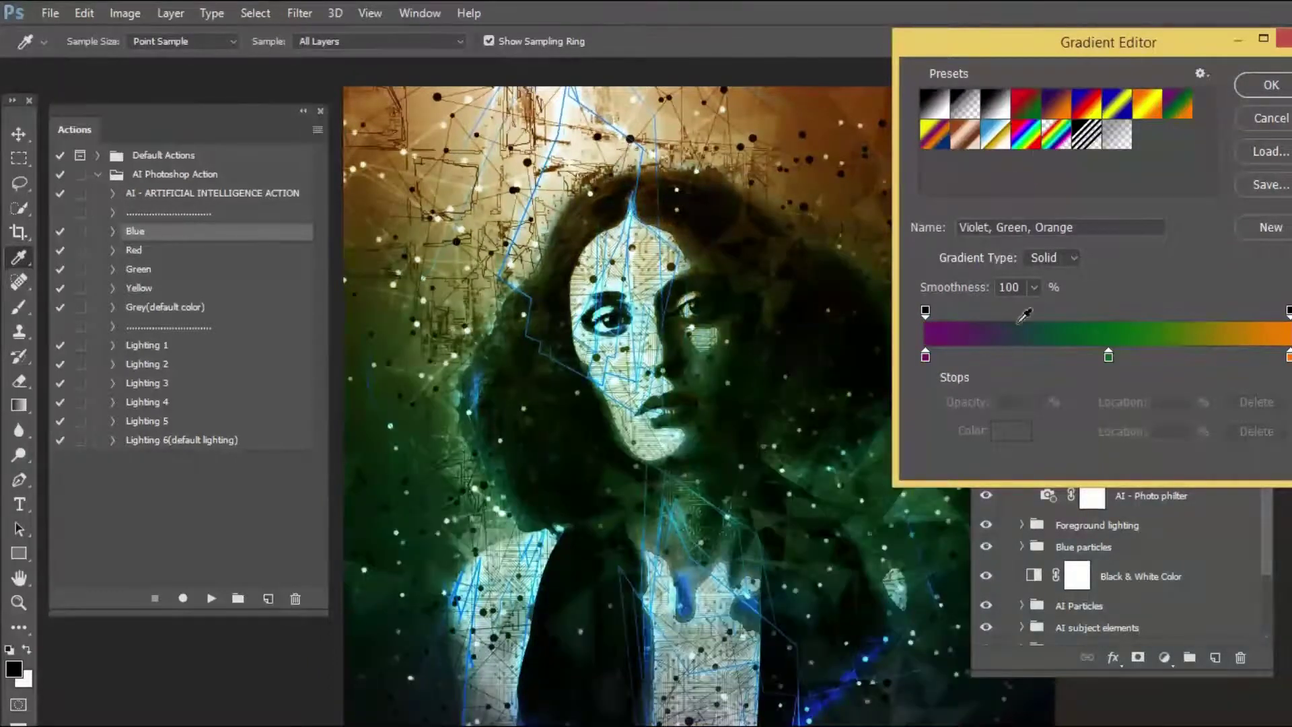
pyautogui.click(1026, 105)
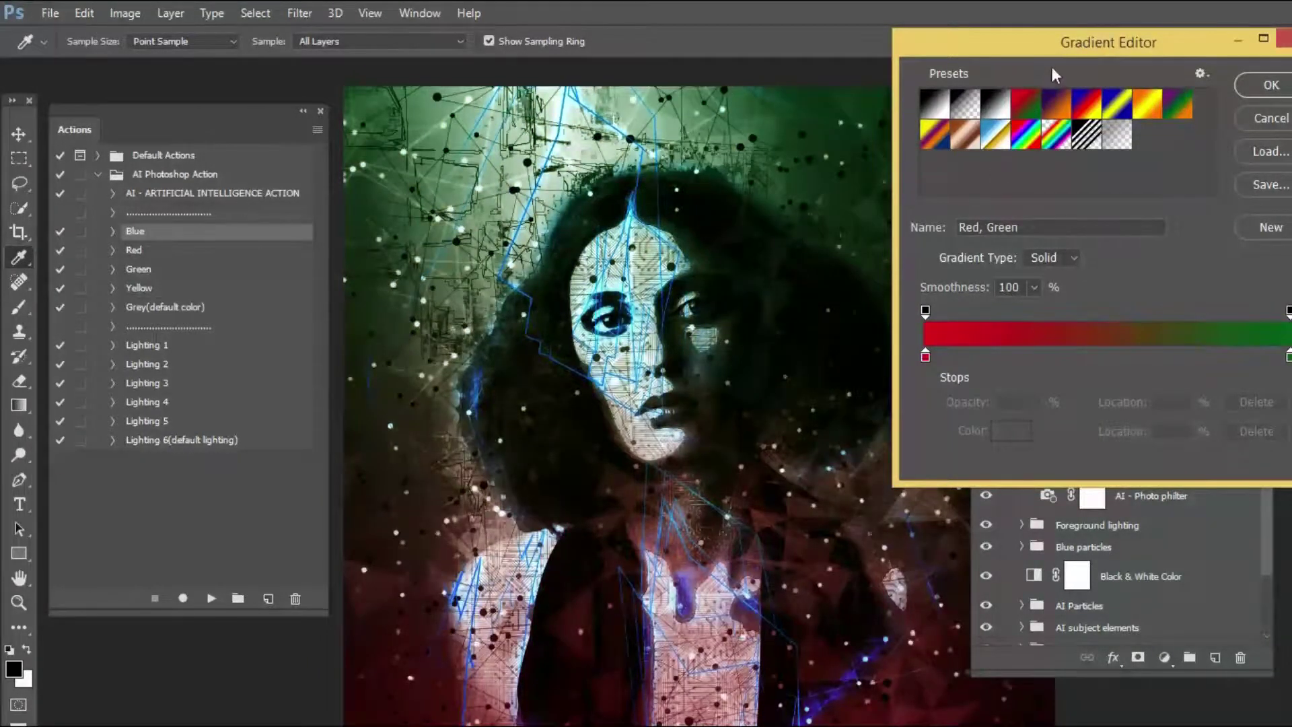
pyautogui.moveTo(977, 42); pyautogui.dragTo(865, 24)
# Change the right gradient stop to blue and apply the red-to-blue gradient fill.
pyautogui.doubleClick(1177, 339)
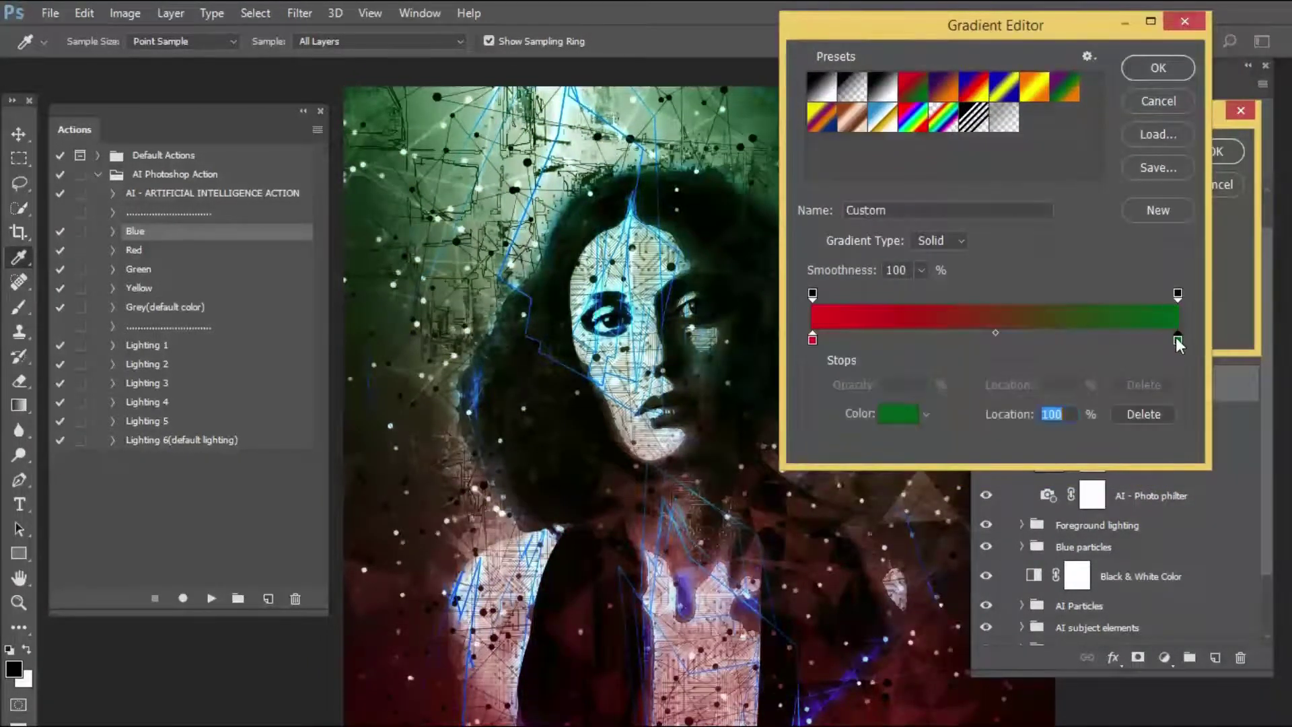
pyautogui.click(1005, 115)
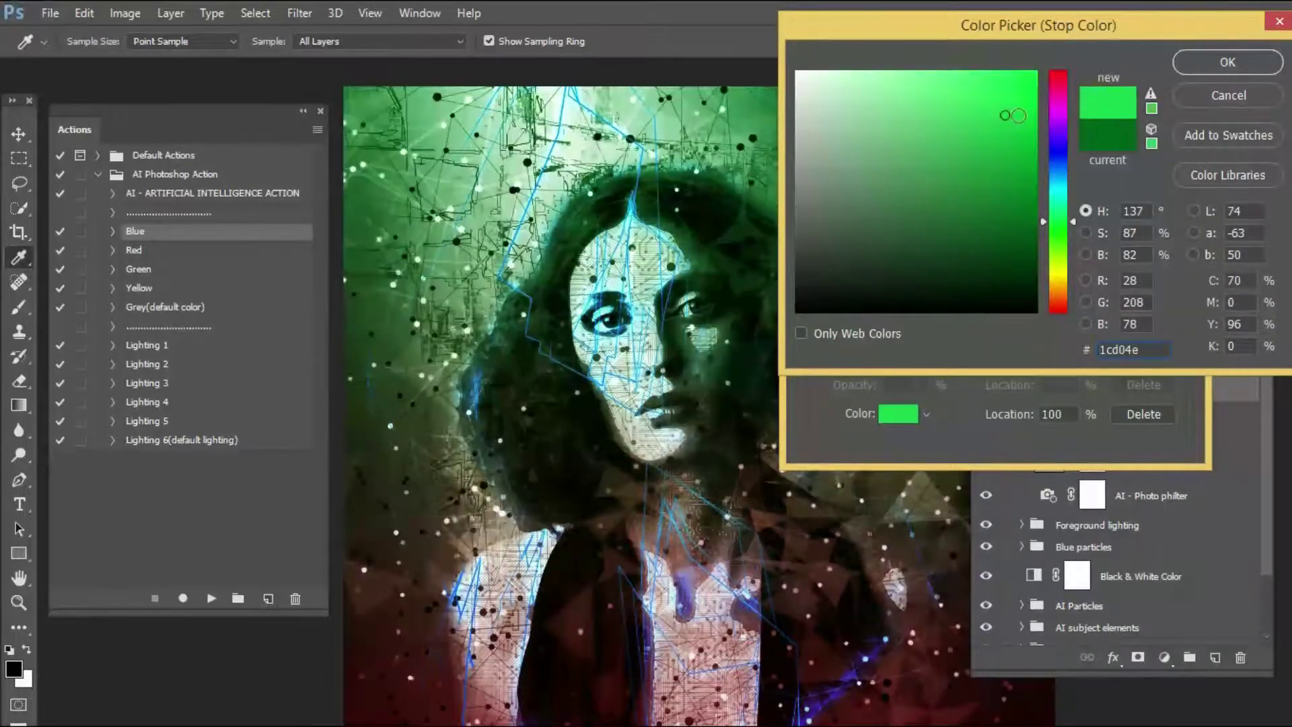
pyautogui.click(1056, 114)
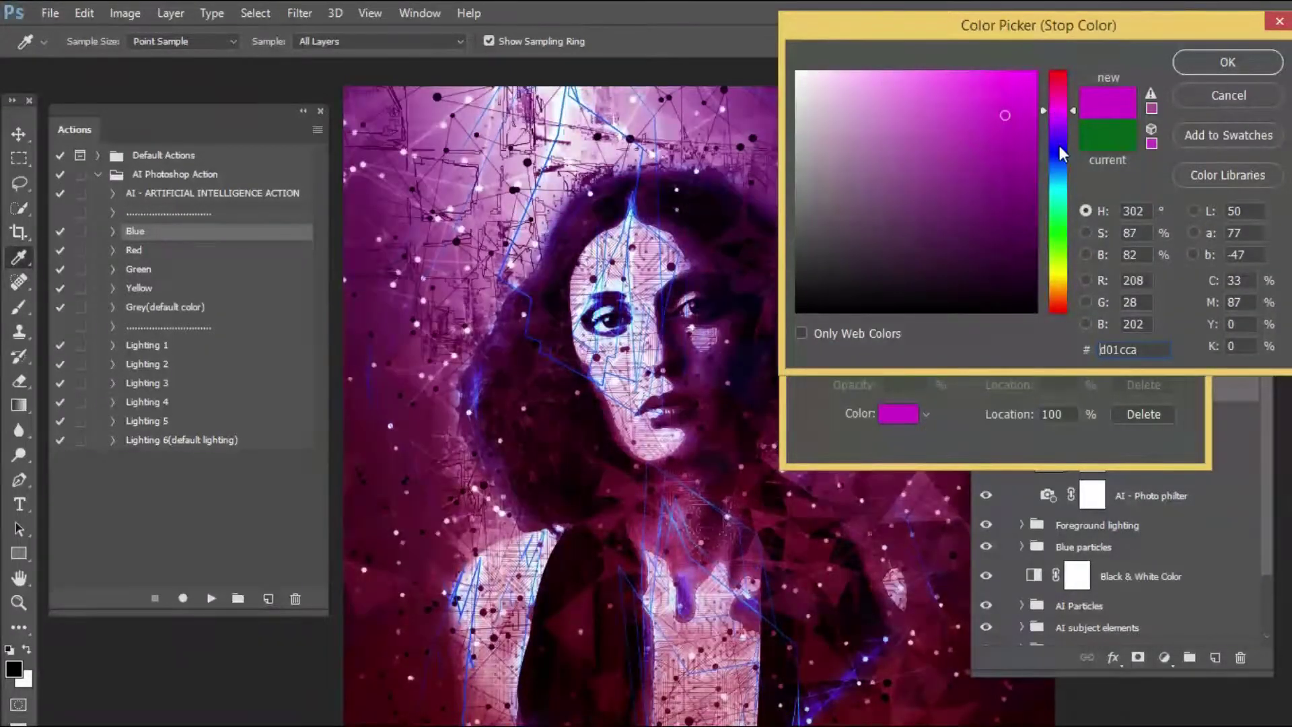
pyautogui.click(1059, 84)
pyautogui.click(1060, 159)
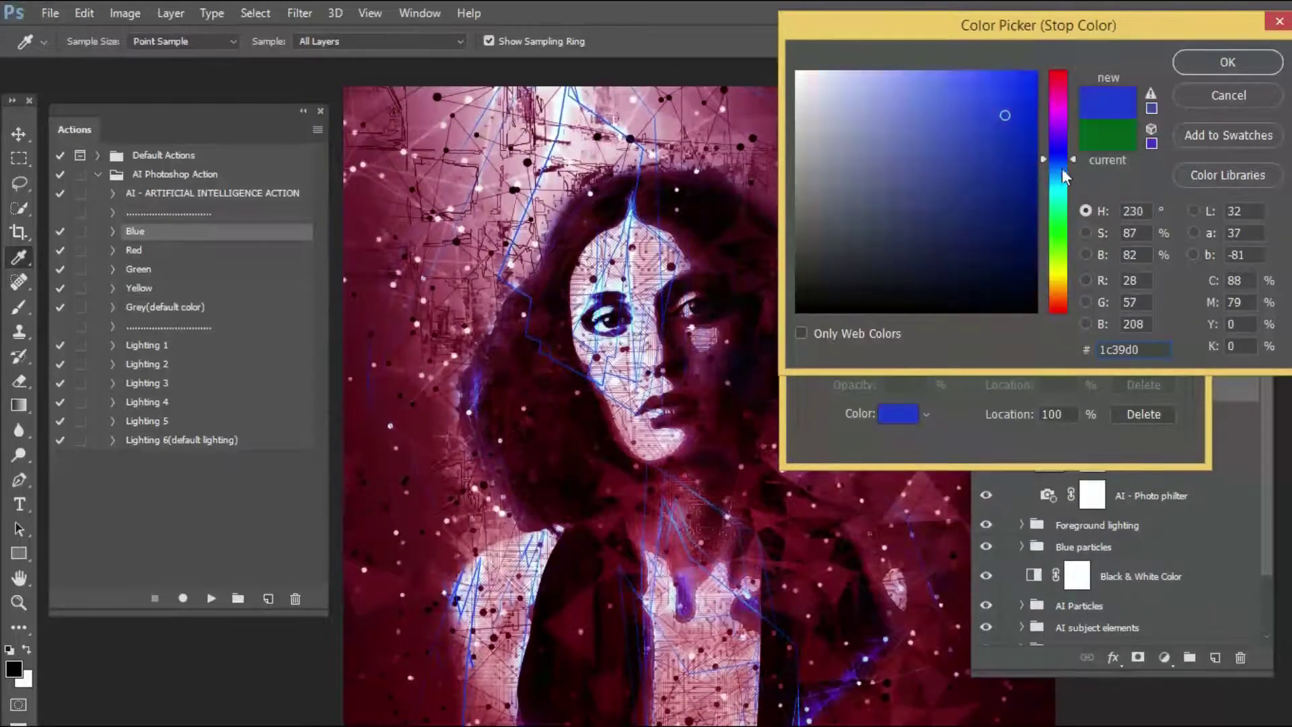
pyautogui.click(1205, 71)
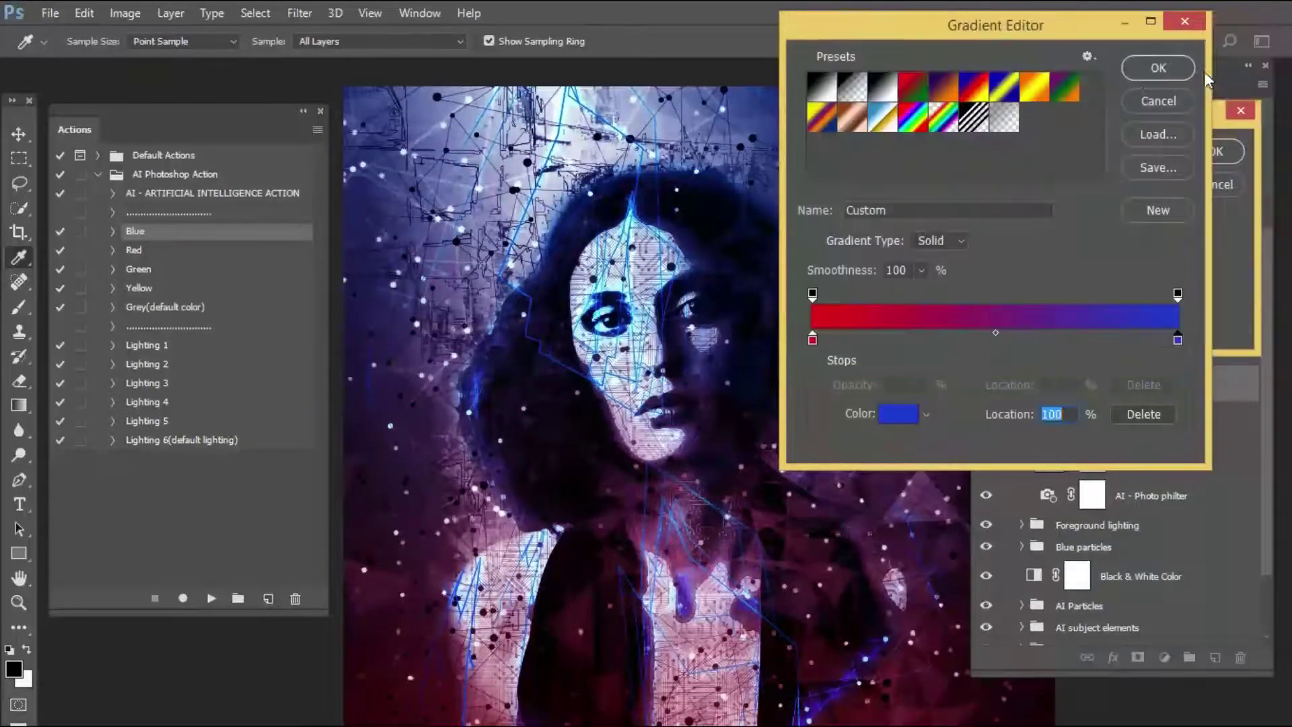
pyautogui.click(1157, 70)
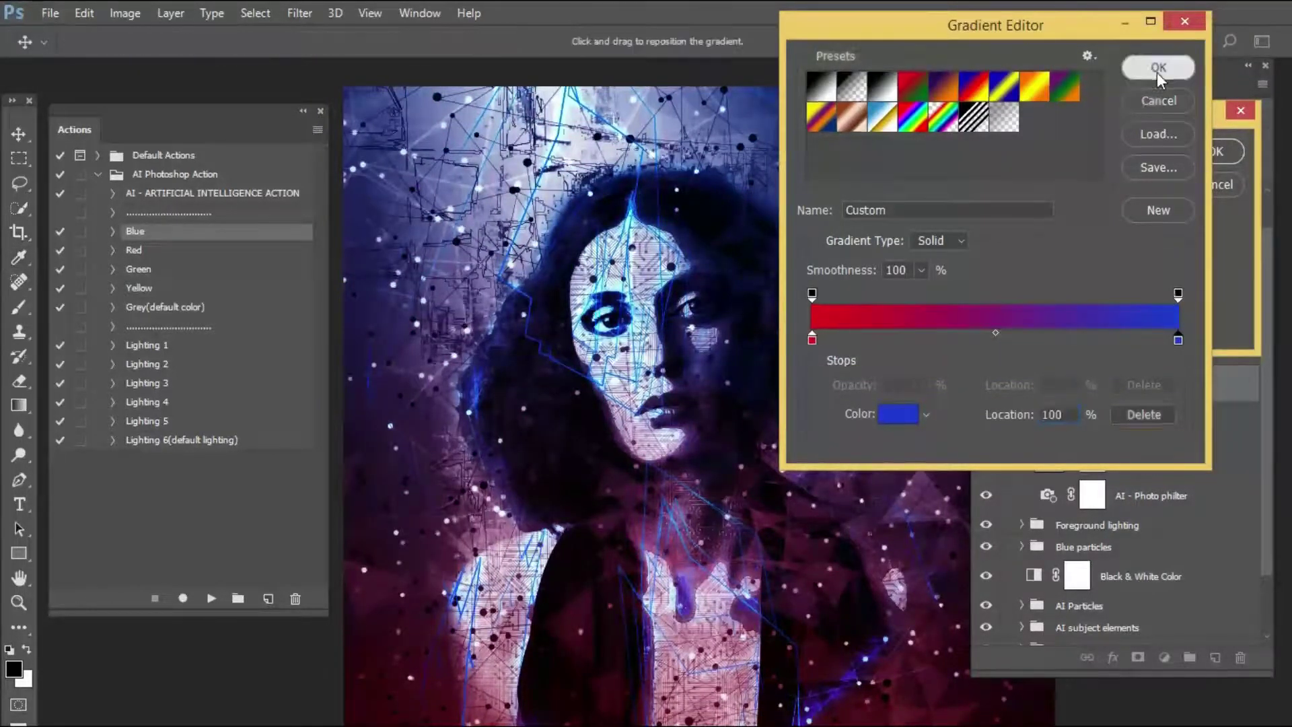
pyautogui.click(1208, 157)
# Preview AI - Gradient 2 at higher opacity, then fade it to 0%.
pyautogui.press('z')
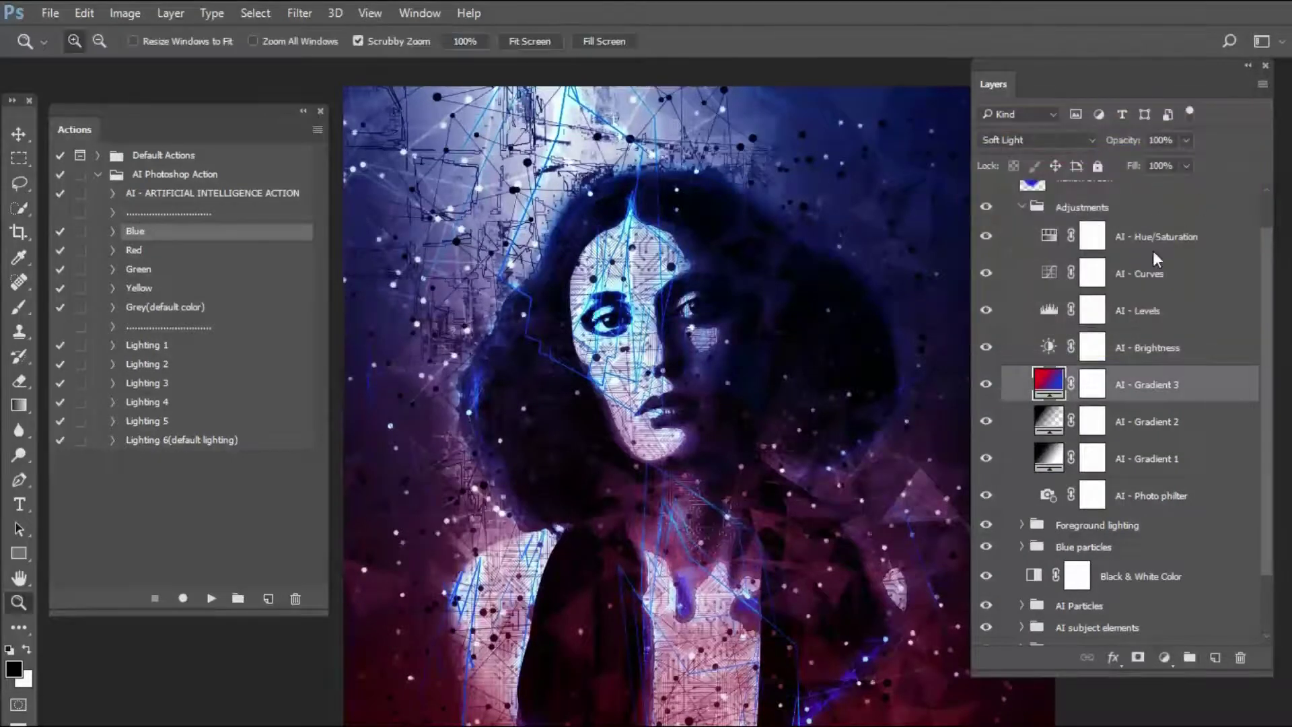
pyautogui.scroll(-1, 821, 407)
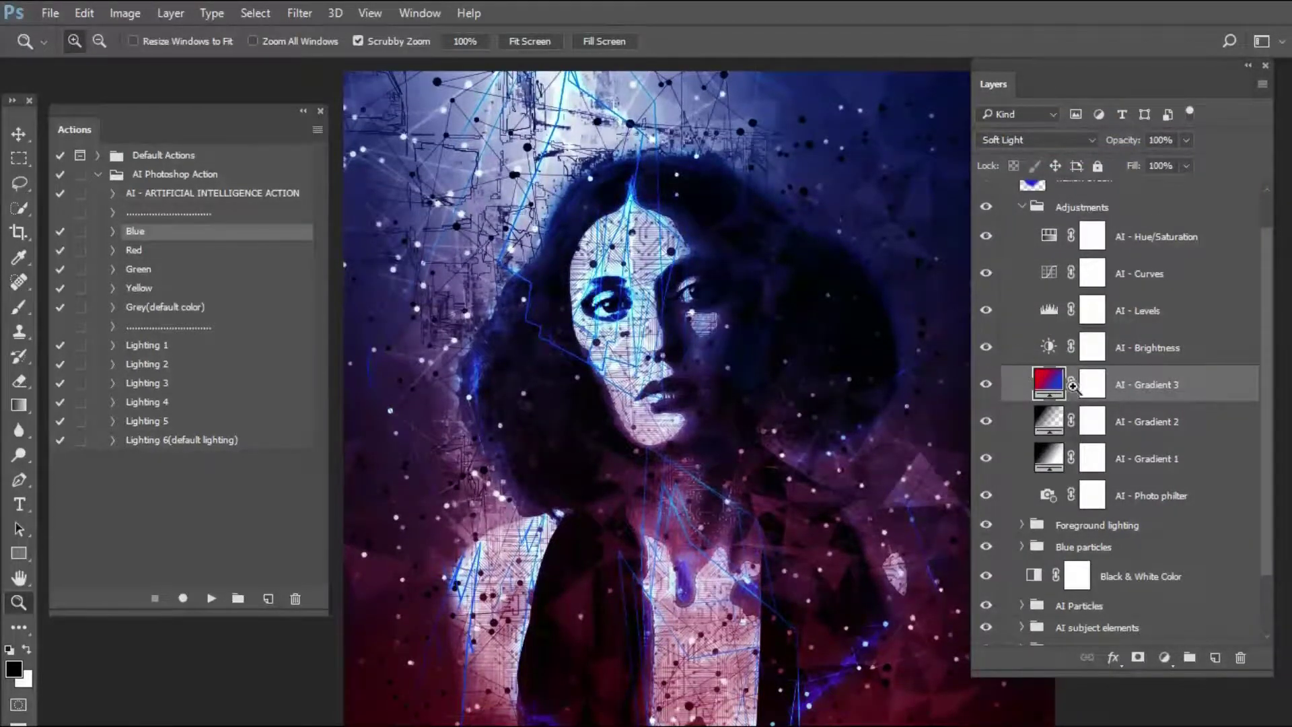
pyautogui.click(1047, 424)
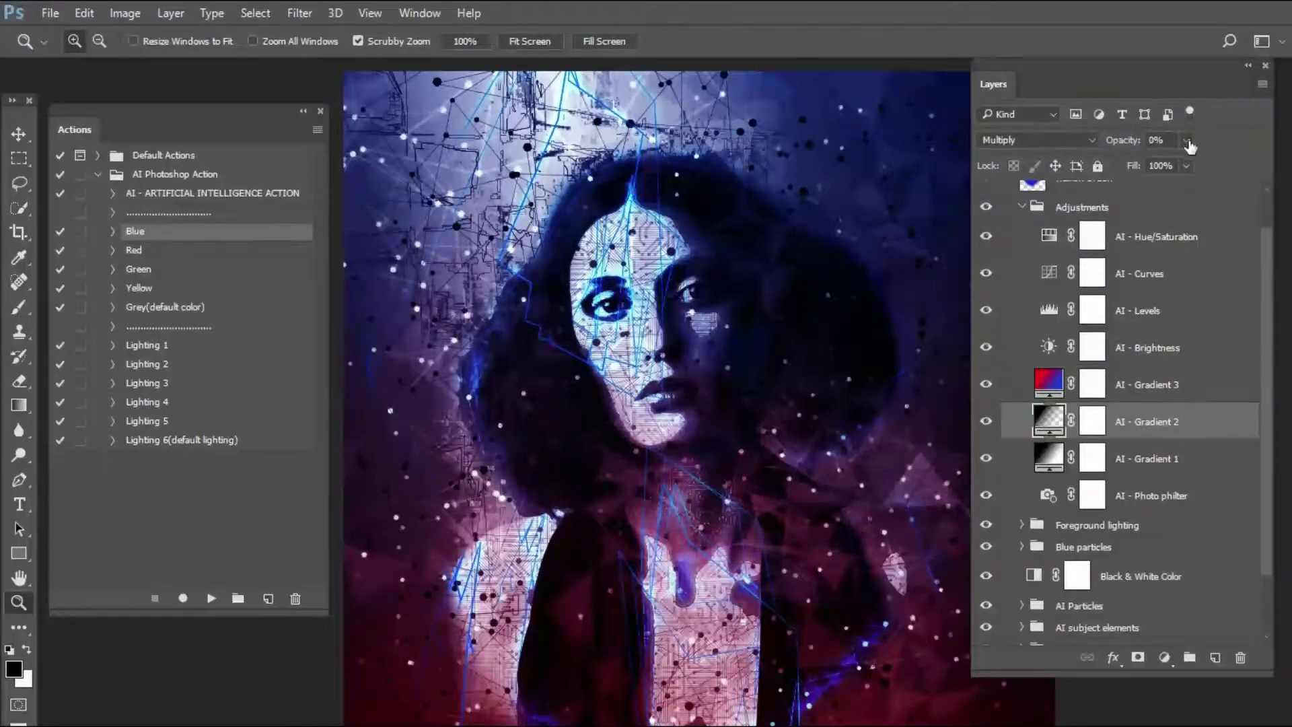
pyautogui.moveTo(1217, 167); pyautogui.dragTo(1287, 174)
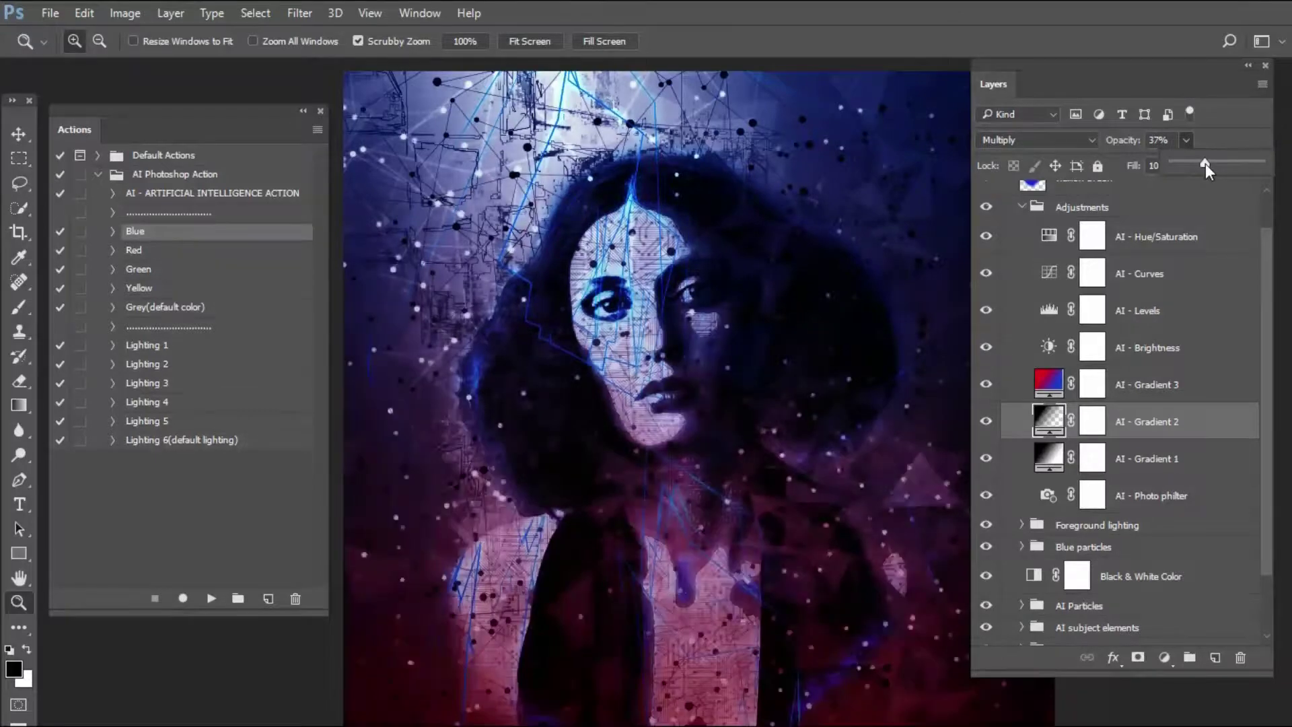
pyautogui.moveTo(1205, 164); pyautogui.dragTo(1153, 164)
# Test AI - Gradient 1 at about 85% opacity, then set it to 0%.
pyautogui.click(1054, 462)
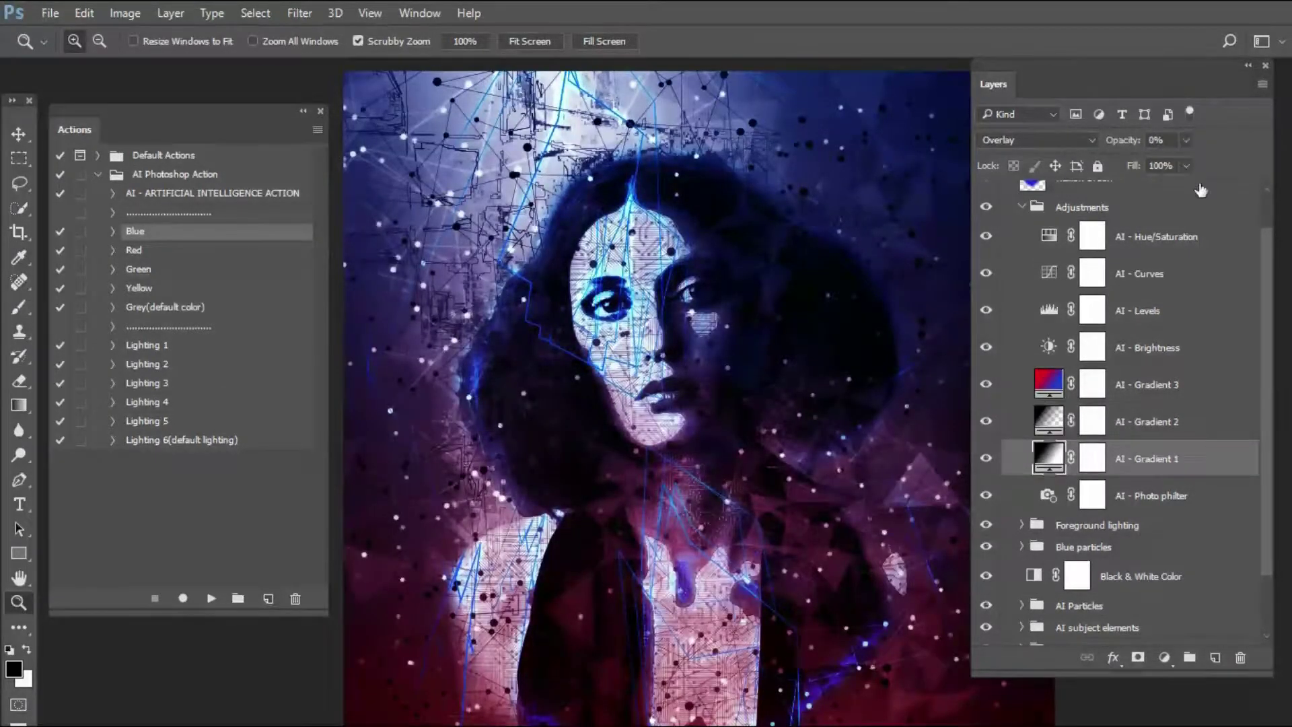
pyautogui.moveTo(1186, 165); pyautogui.dragTo(1178, 162)
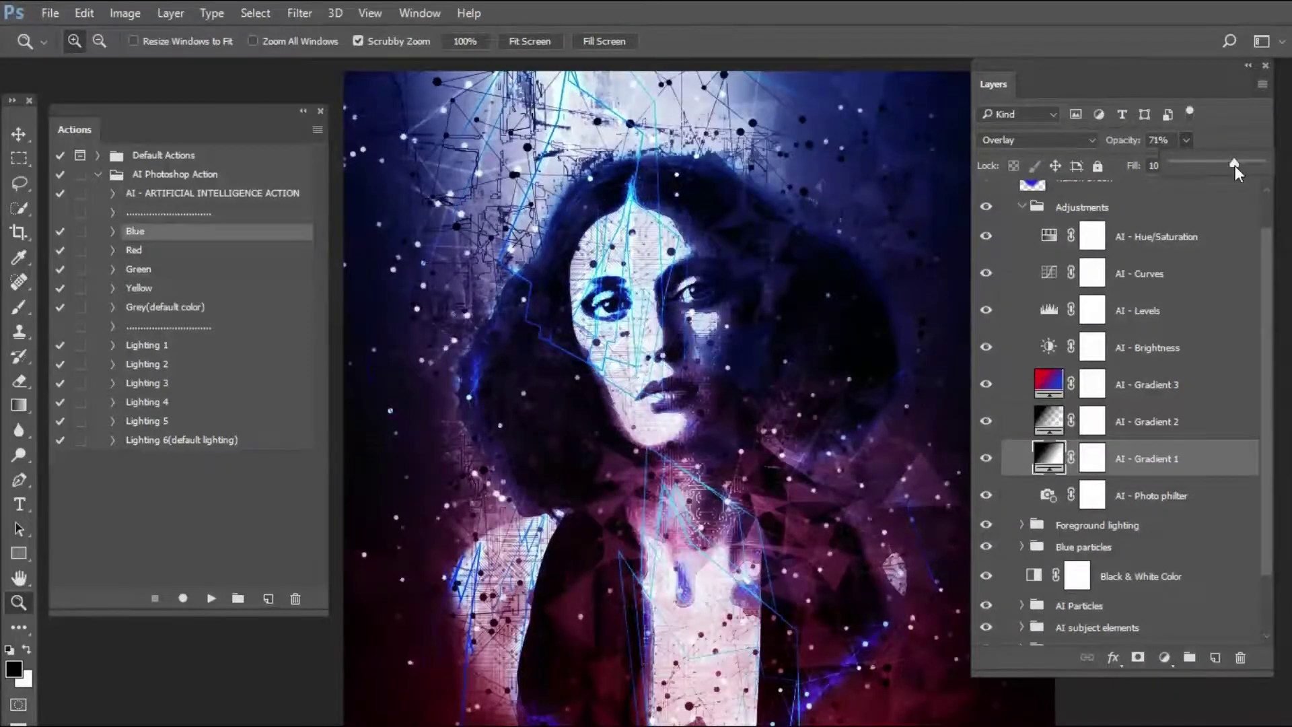
pyautogui.moveTo(1234, 165); pyautogui.dragTo(1246, 164)
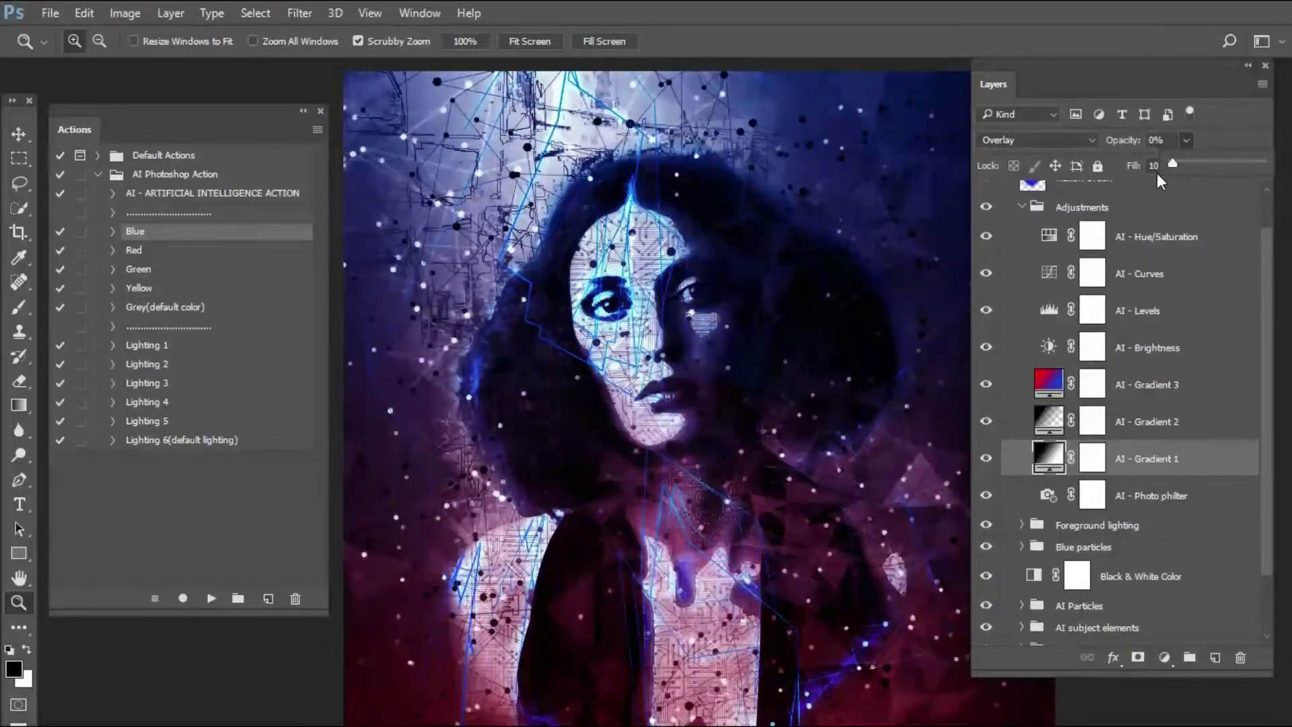
pyautogui.moveTo(1175, 173); pyautogui.dragTo(1148, 170)
pyautogui.click(1063, 349)
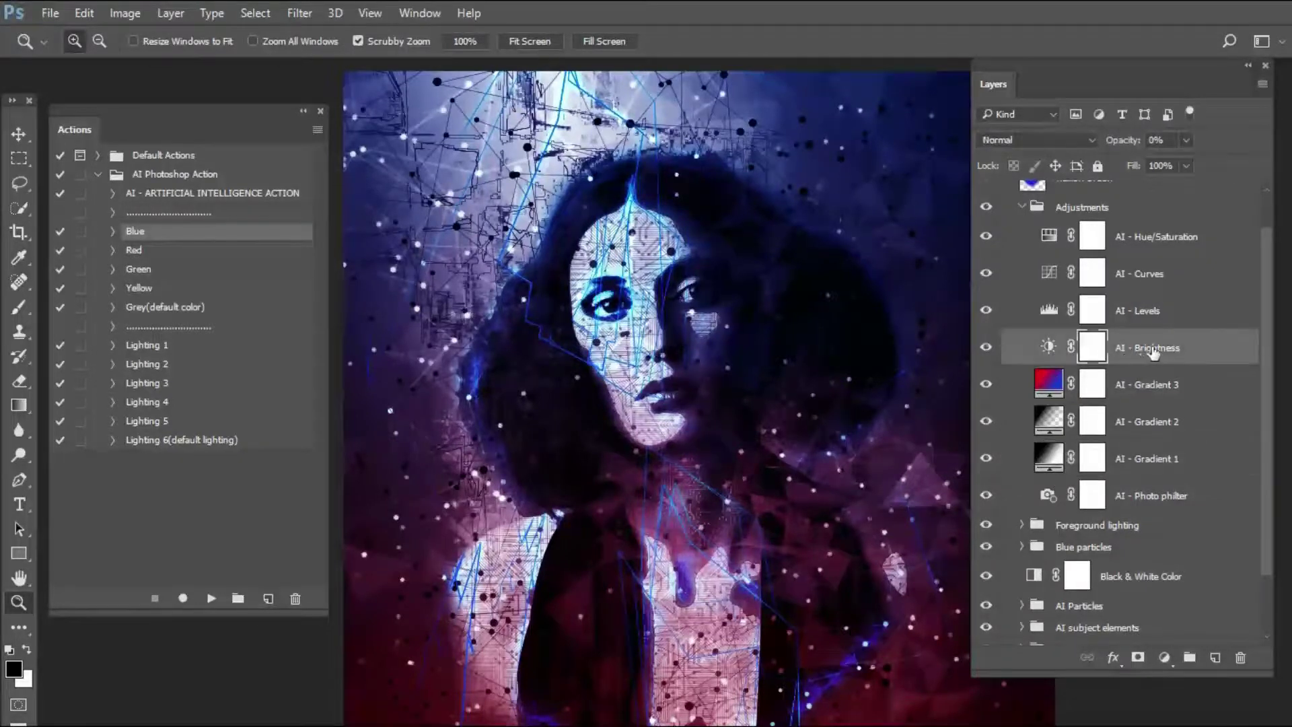
# Raise the portrait's brightness in the Brightness/Contrast settings and check the AI - Levels settings.
pyautogui.doubleClick(1050, 347)
pyautogui.moveTo(149, 336); pyautogui.dragTo(171, 338)
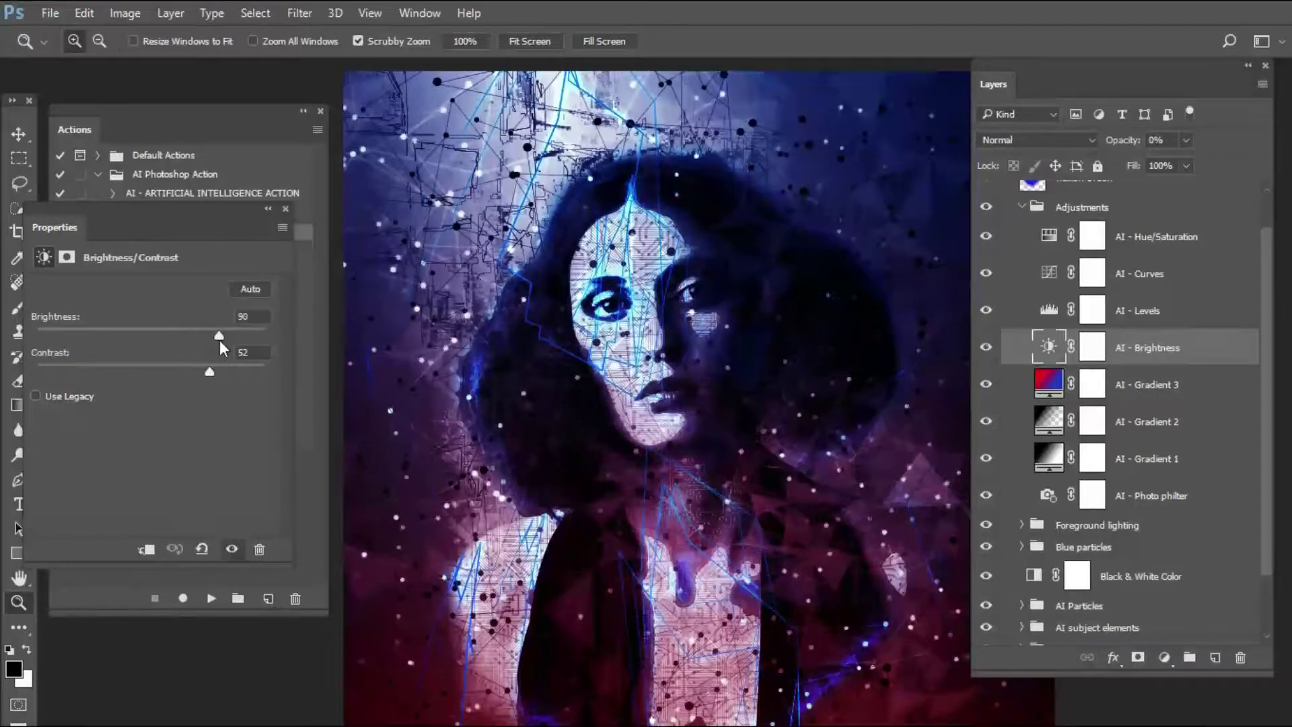
pyautogui.moveTo(159, 340); pyautogui.dragTo(160, 341)
pyautogui.click(1049, 311)
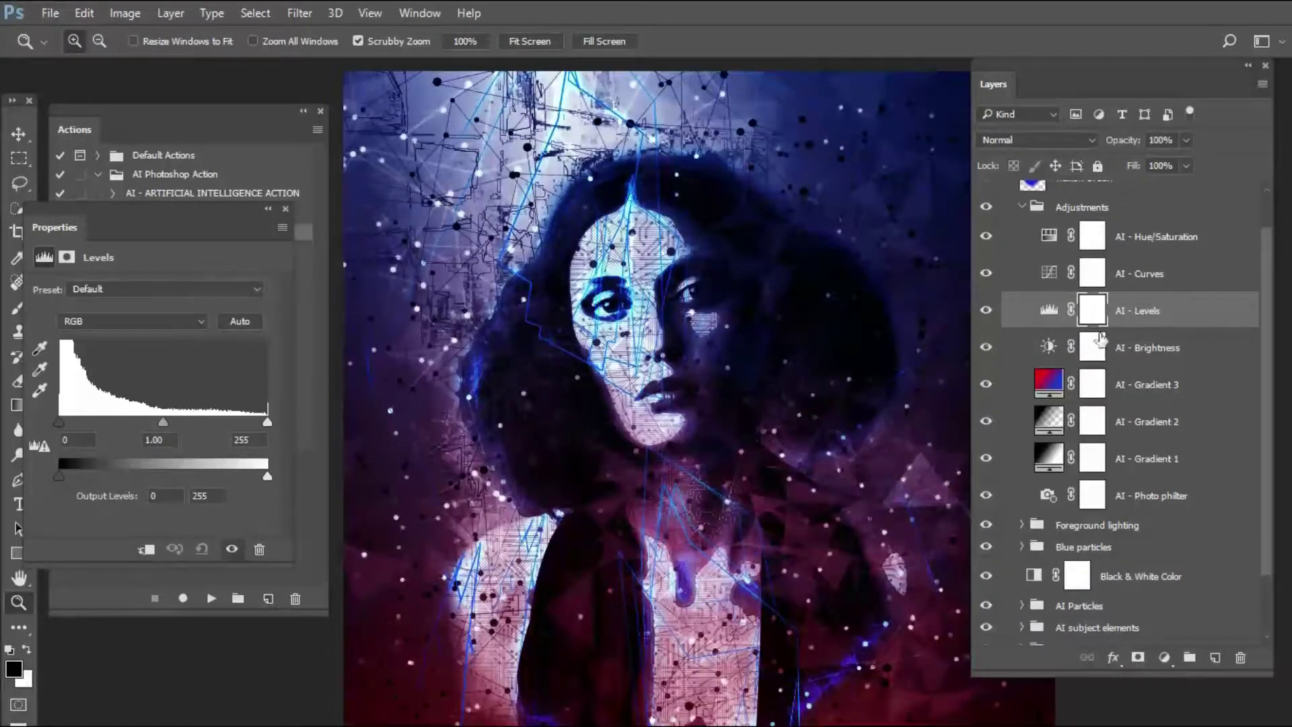
# Fade the red-blue AI - Gradient 3 layer to 0% opacity.
pyautogui.click(1058, 386)
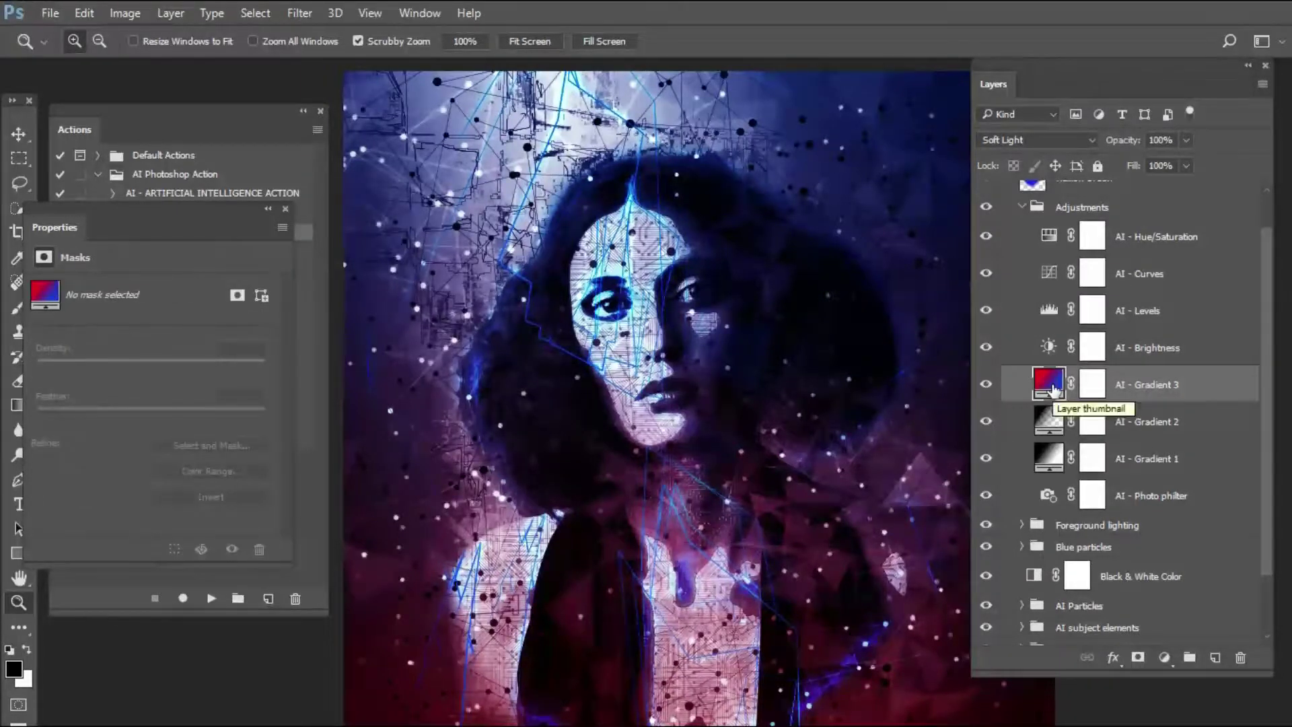
pyautogui.click(1186, 141)
pyautogui.moveTo(1165, 165); pyautogui.dragTo(1093, 169)
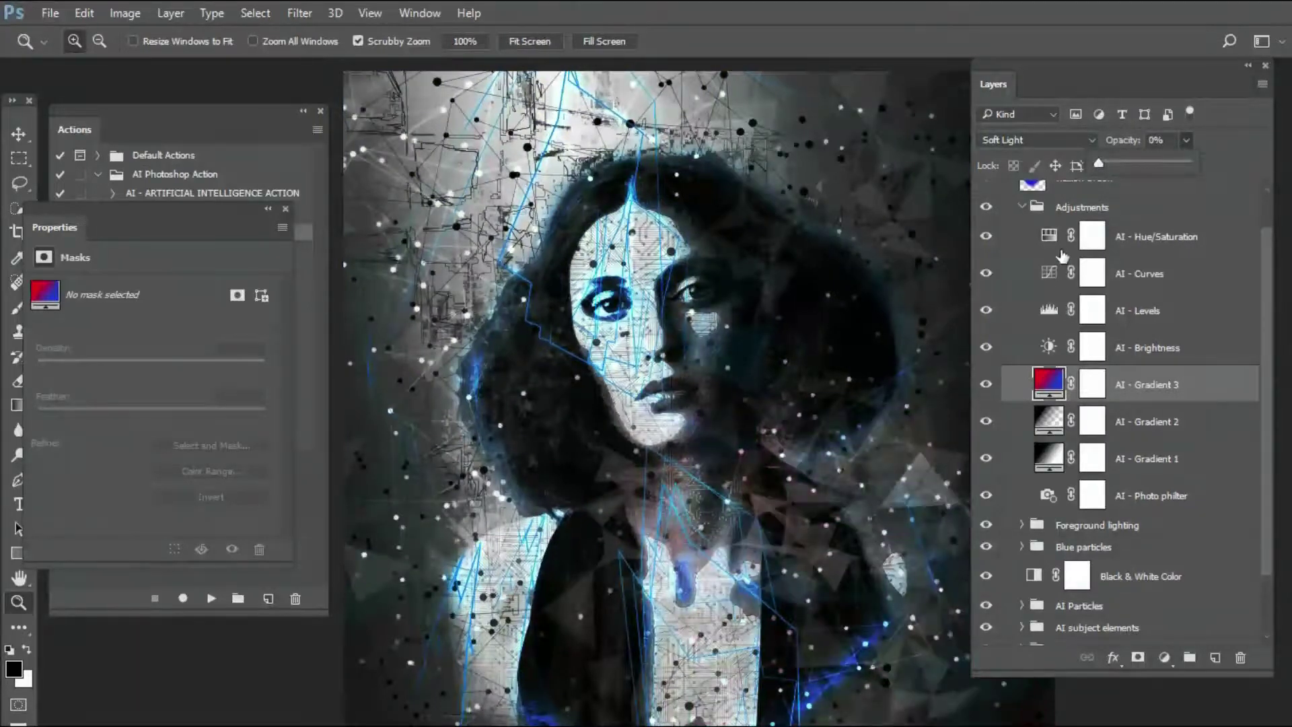
pyautogui.click(1054, 237)
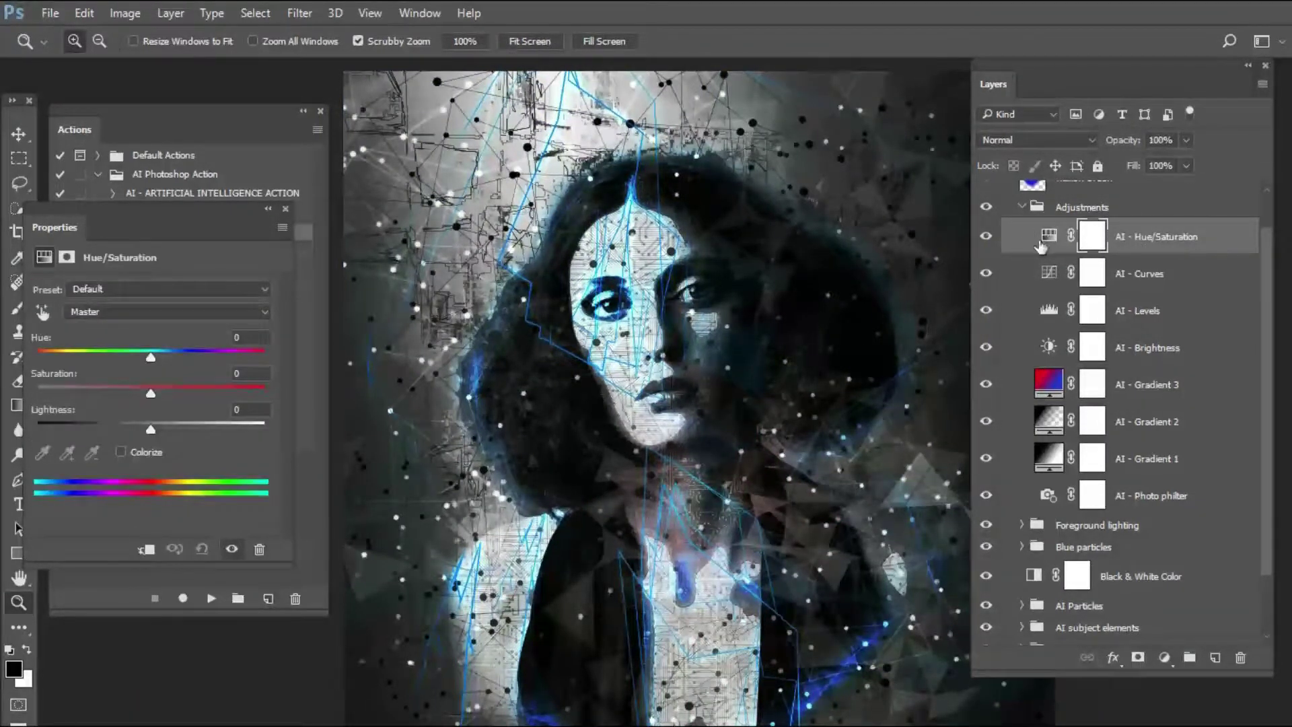
pyautogui.moveTo(149, 357); pyautogui.dragTo(38, 383)
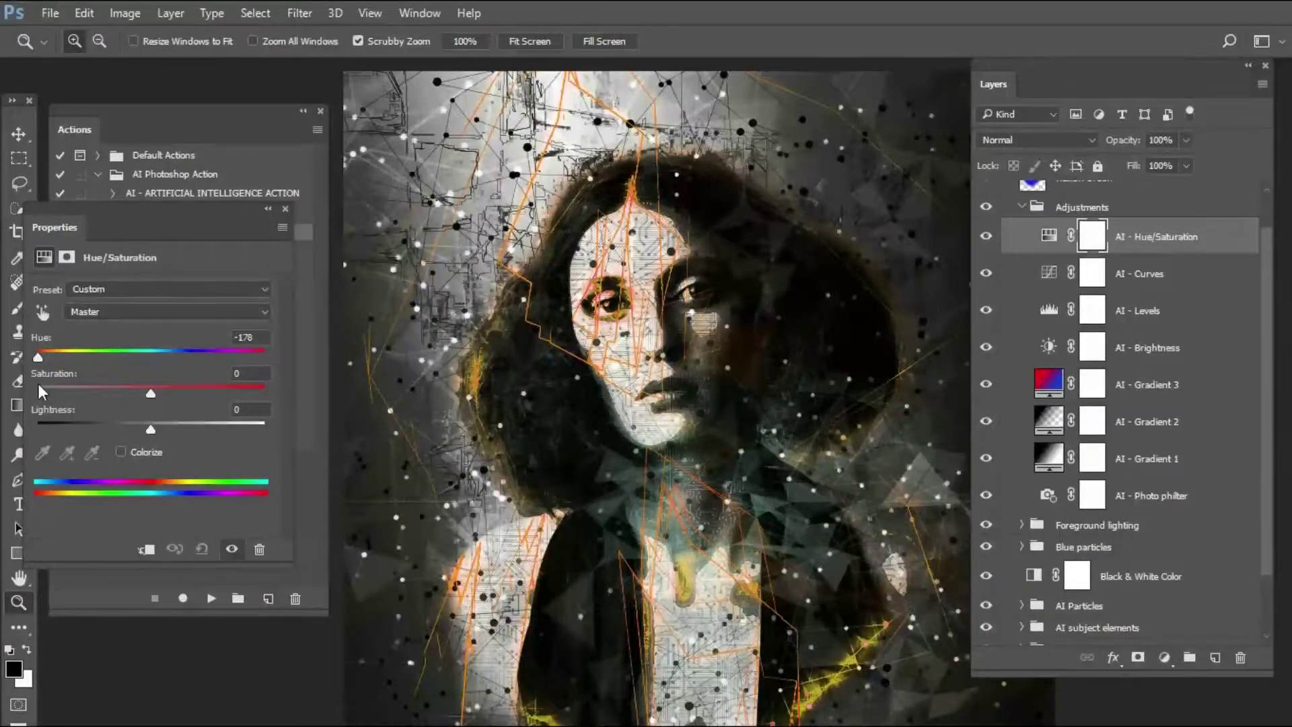
pyautogui.moveTo(38, 384)
pyautogui.mouseDown()
pyautogui.moveTo(72, 382)
pyautogui.moveTo(39, 378)
pyautogui.mouseUp()
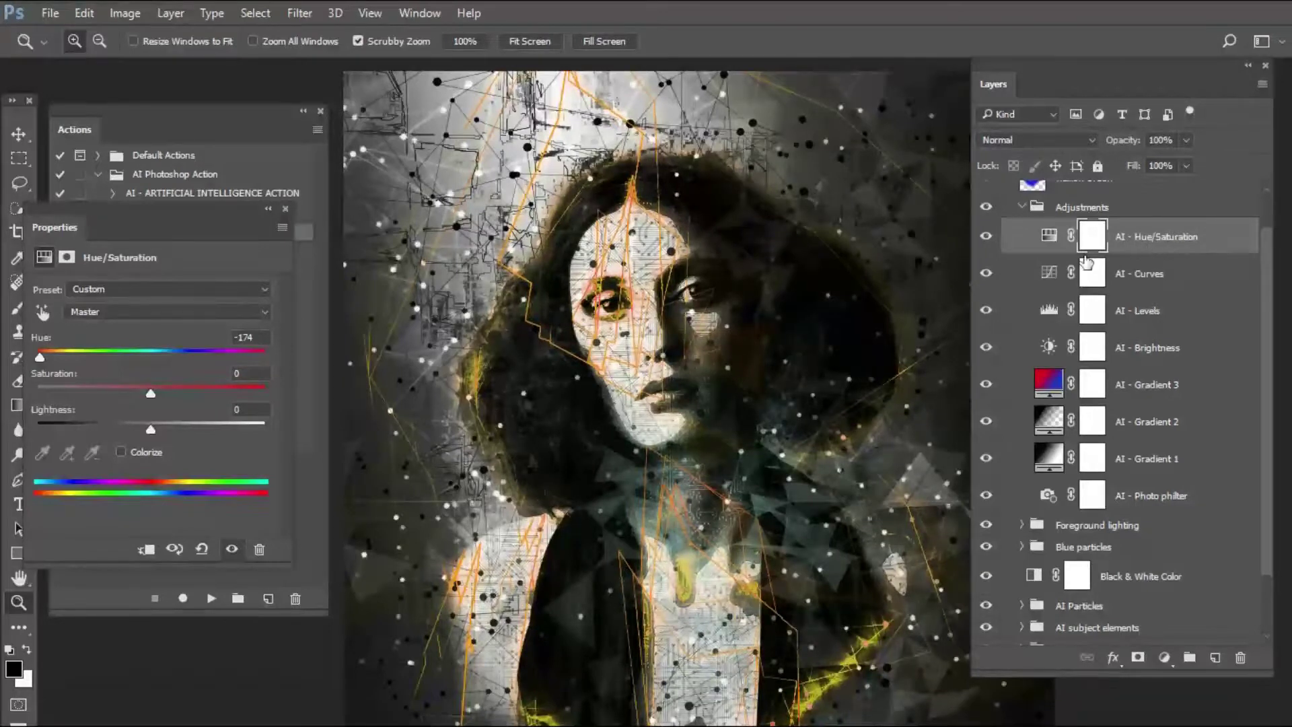
pyautogui.click(84, 13)
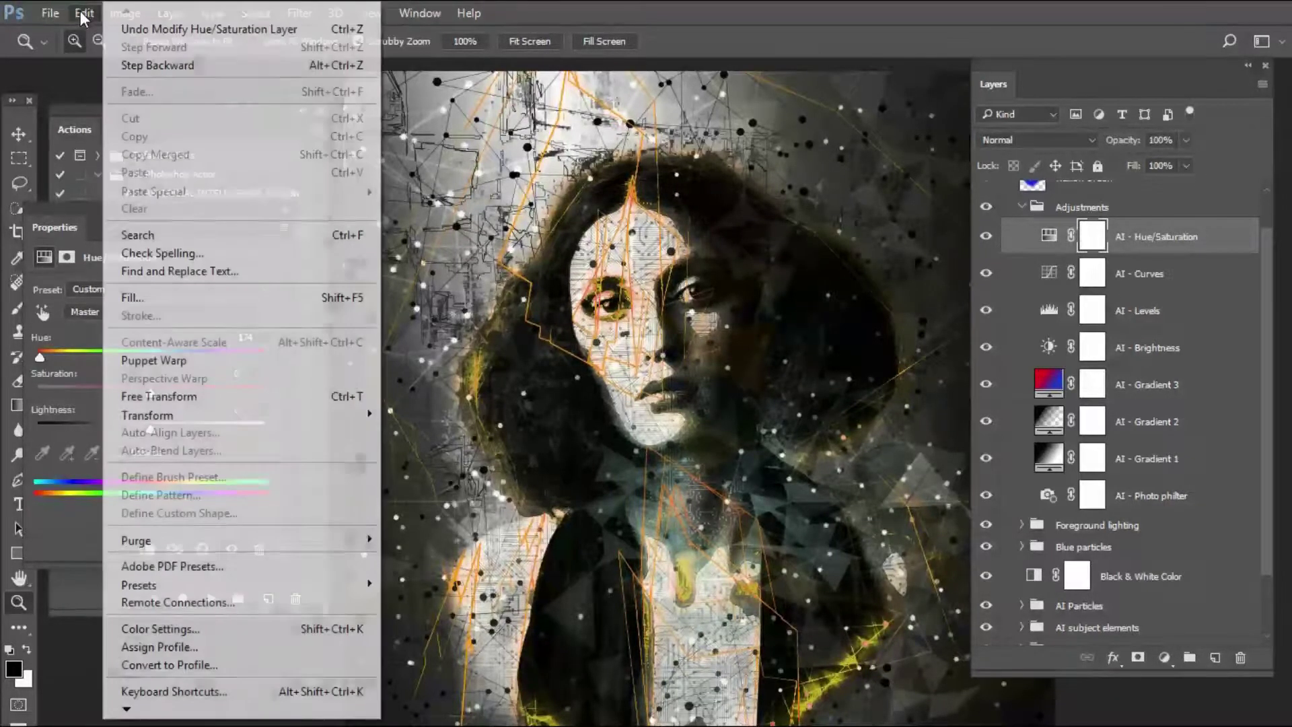
pyautogui.click(128, 63)
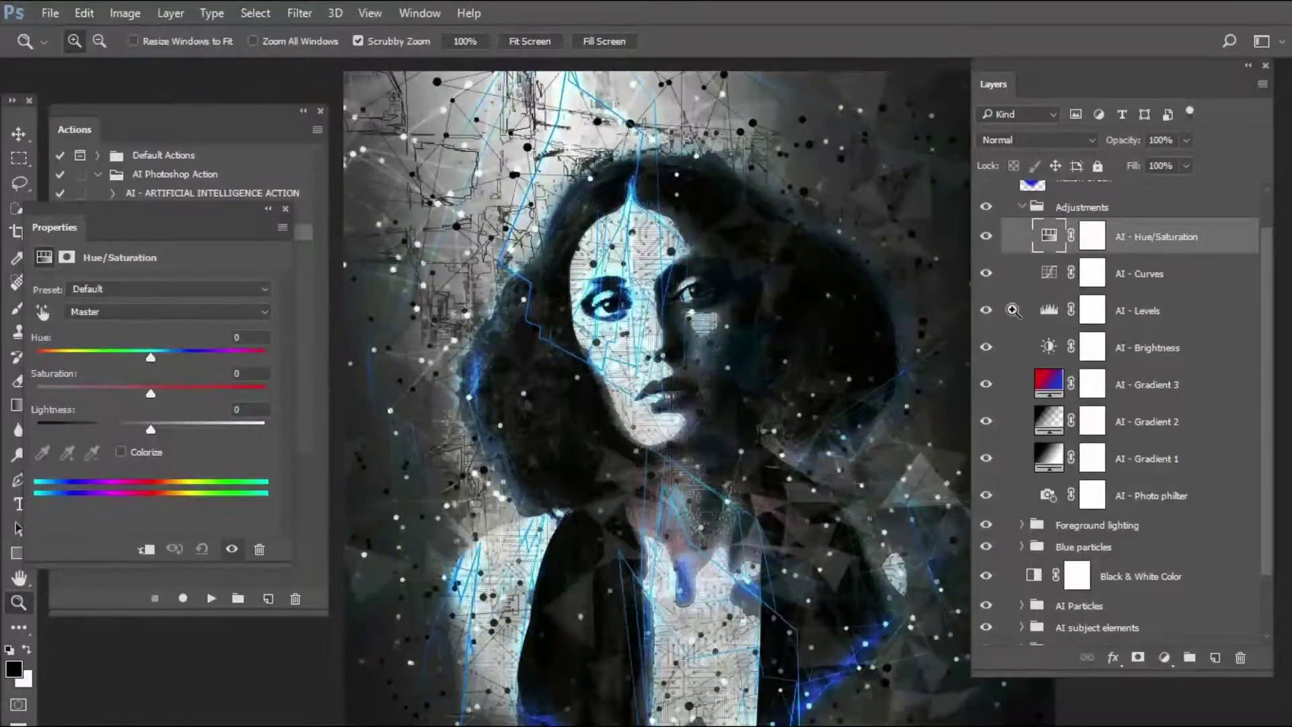
pyautogui.click(1016, 210)
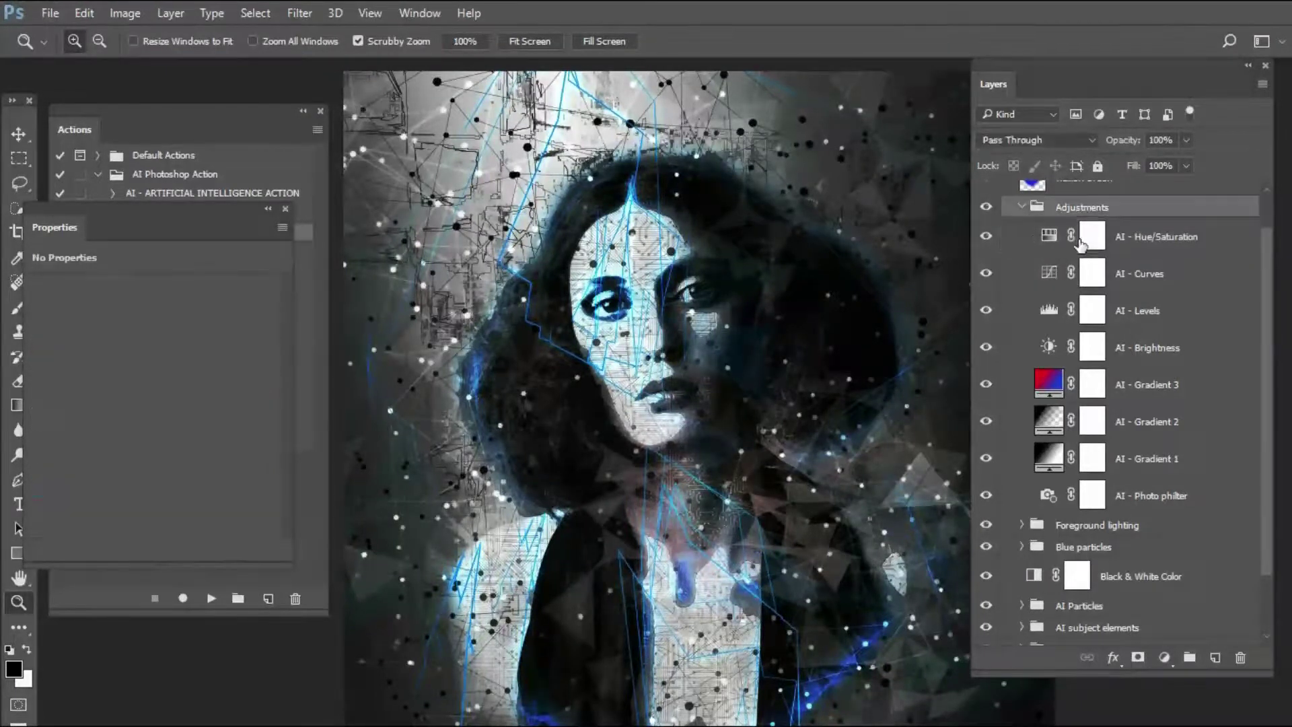
# Collapse the Adjustments group, close Properties, and switch to Full Screen Mode with F.
pyautogui.click(1021, 207)
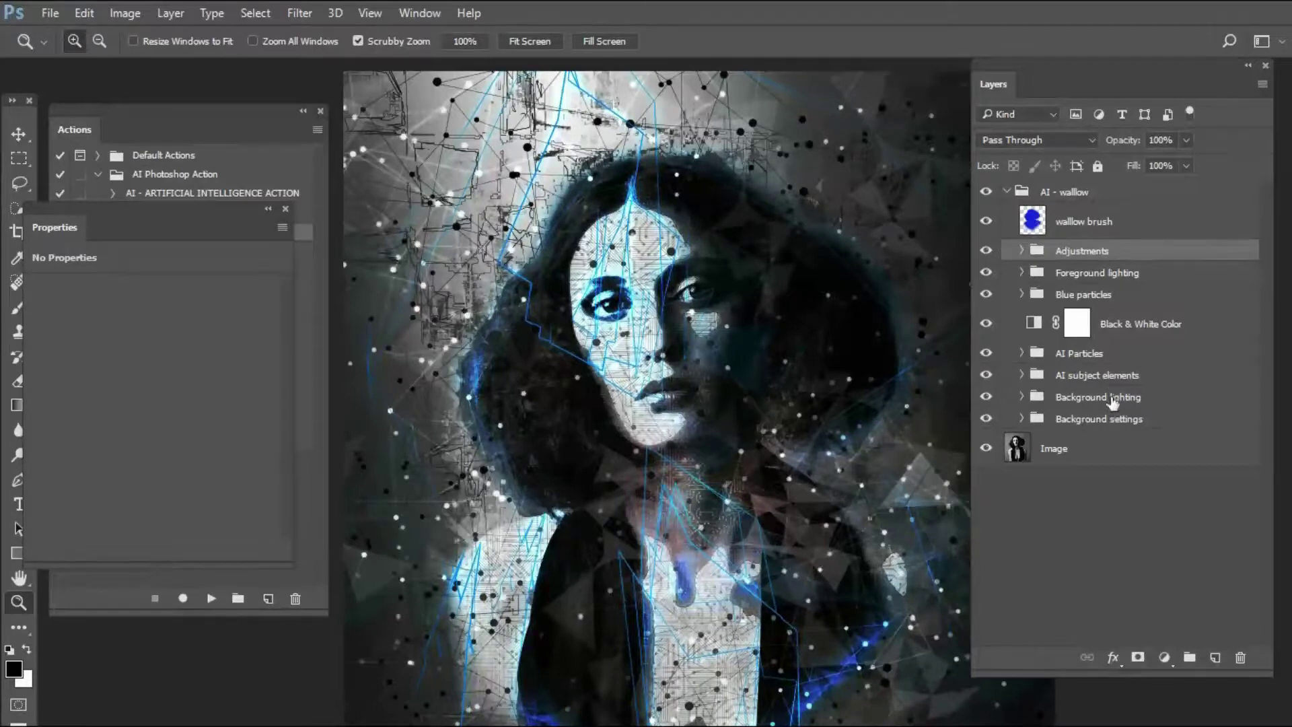
pyautogui.click(285, 208)
pyautogui.press('f')
pyautogui.press('f')
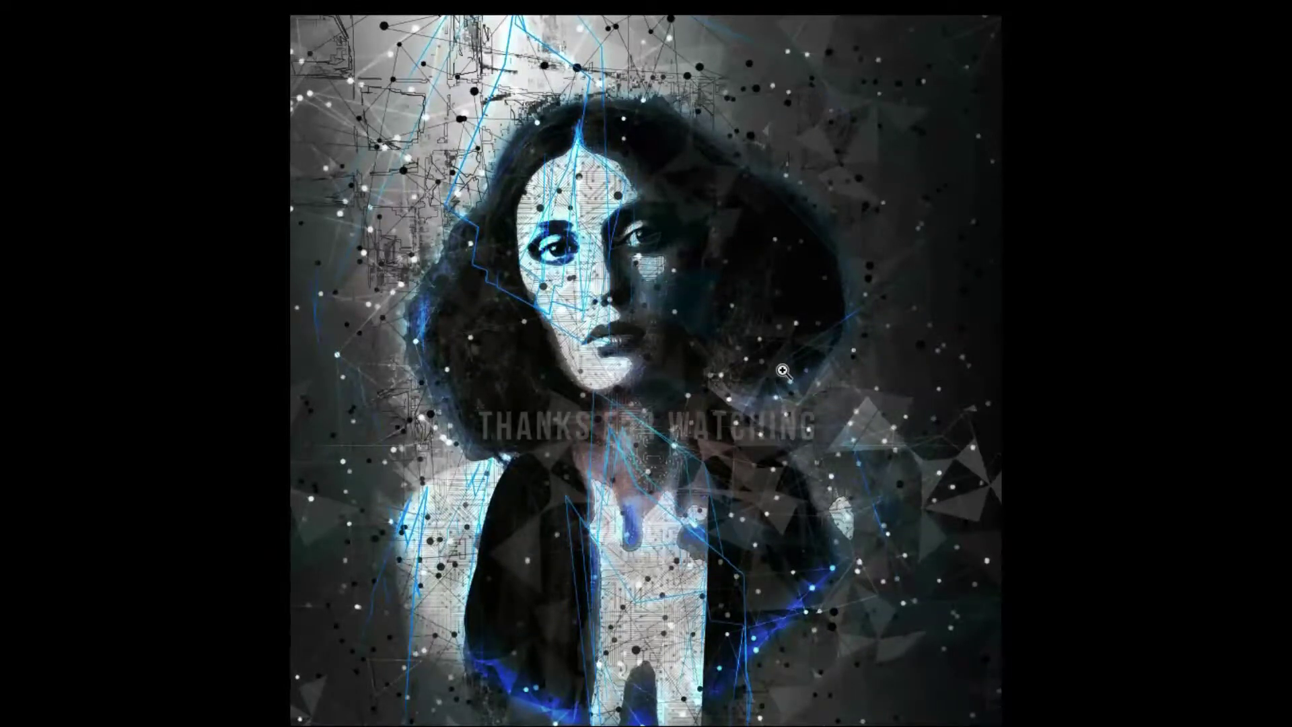
pyautogui.scroll(-1, 759, 391)
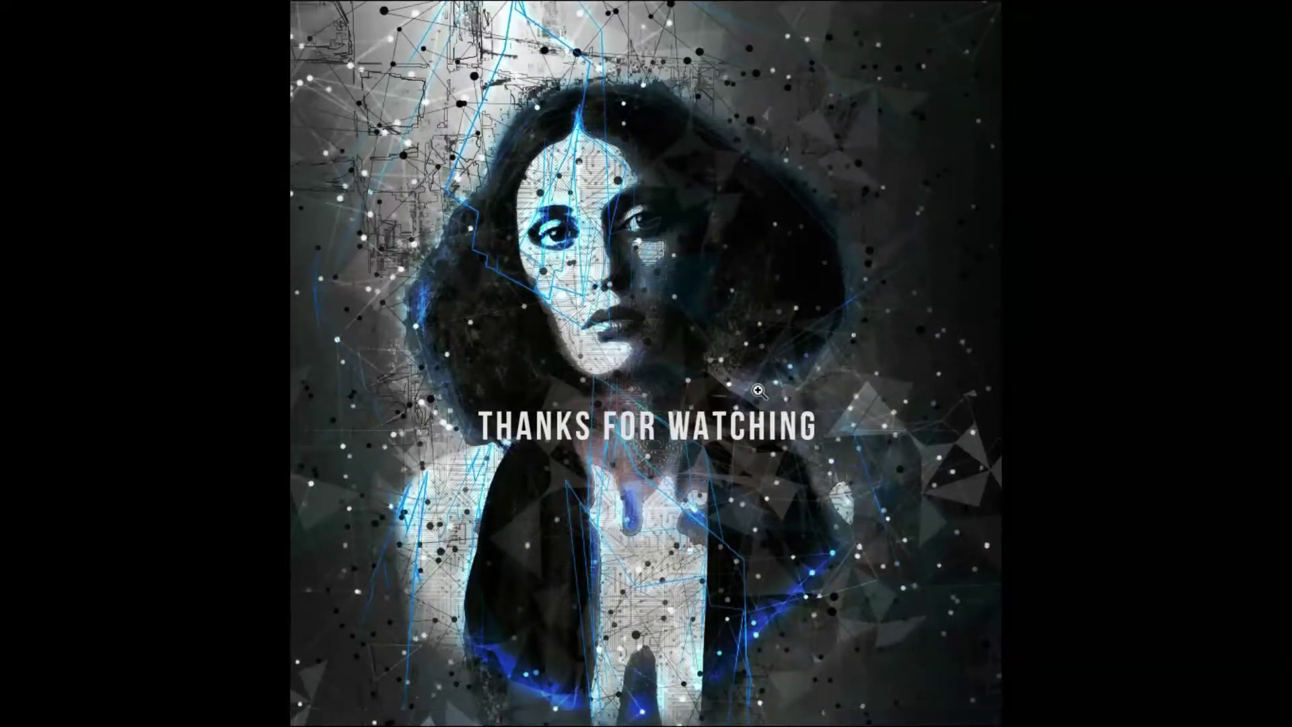